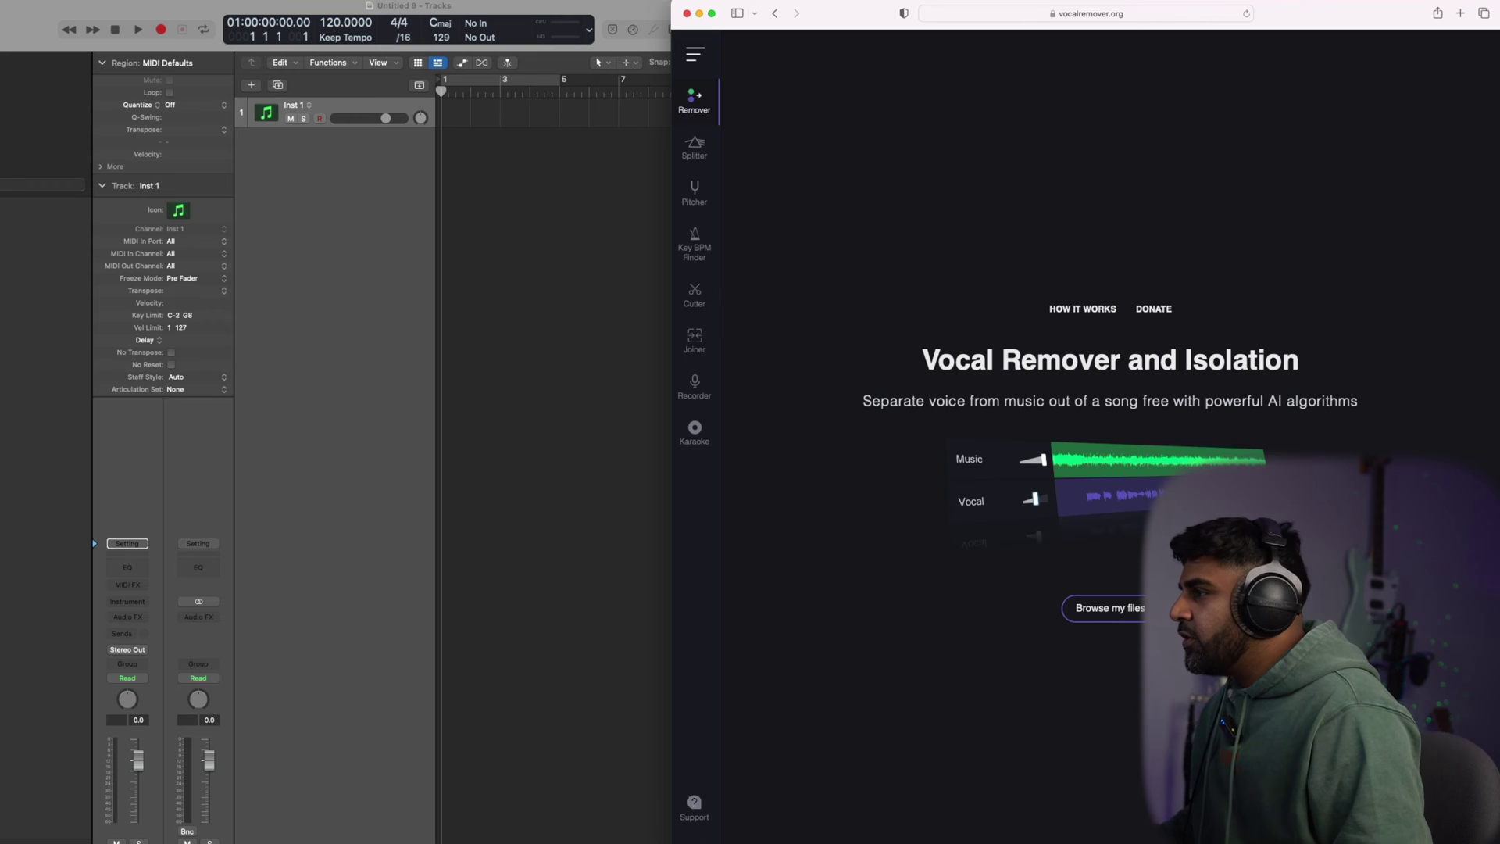
# Load Miley Cyrus - Flowers.mp3 into the vocal remover and preview it with Music at minimum and Vocal at maximum
pyautogui.moveTo(1140, 17); pyautogui.dragTo(1180, 382)
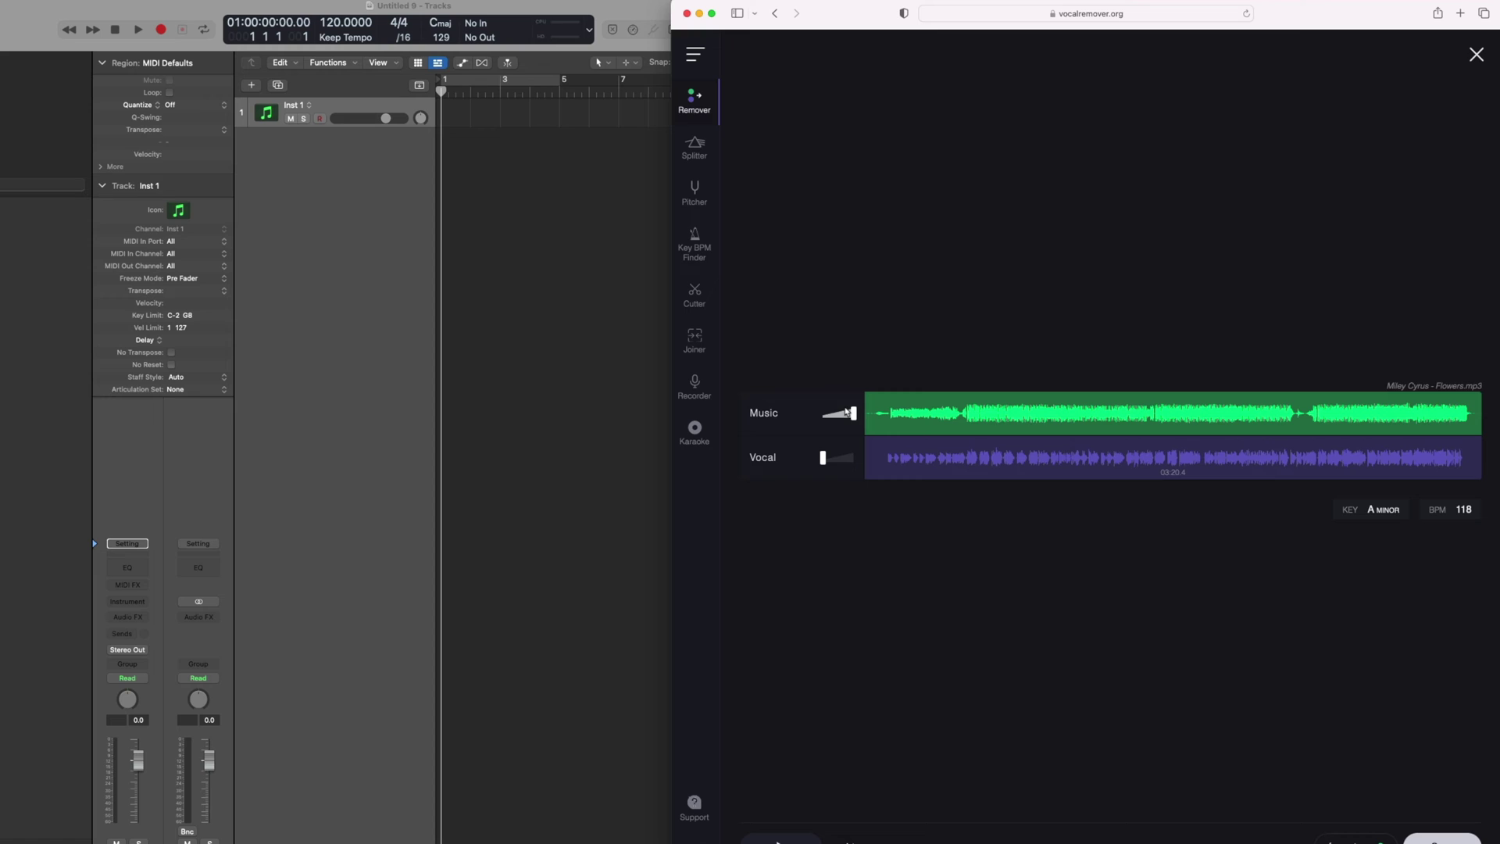
pyautogui.moveTo(854, 415); pyautogui.dragTo(773, 412)
pyautogui.moveTo(821, 458); pyautogui.dragTo(859, 459)
pyautogui.click(888, 461)
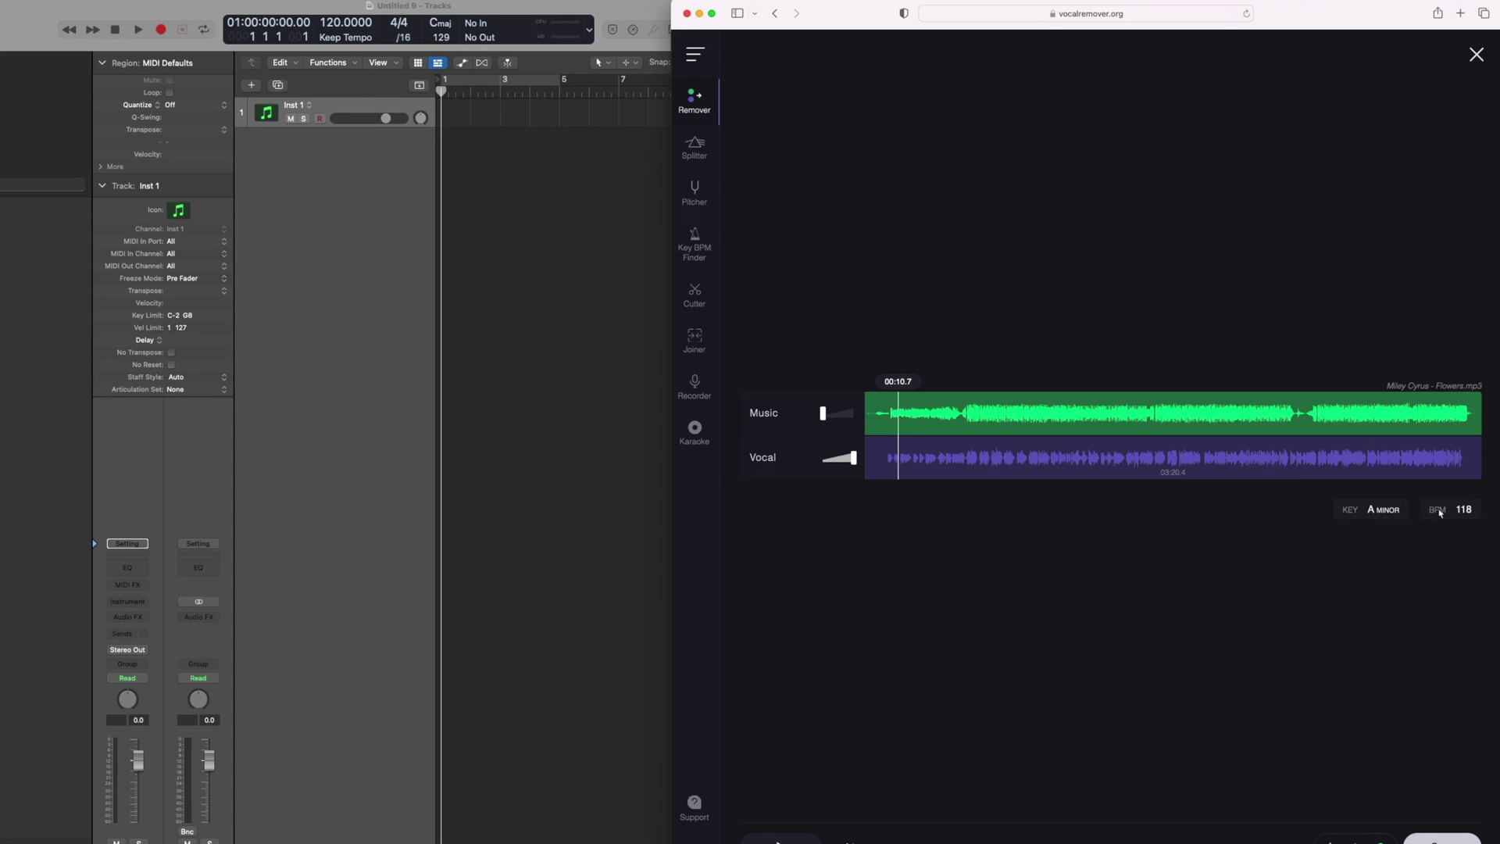
# Save the separated music and vocal stems of the song
pyautogui.click(1421, 837)
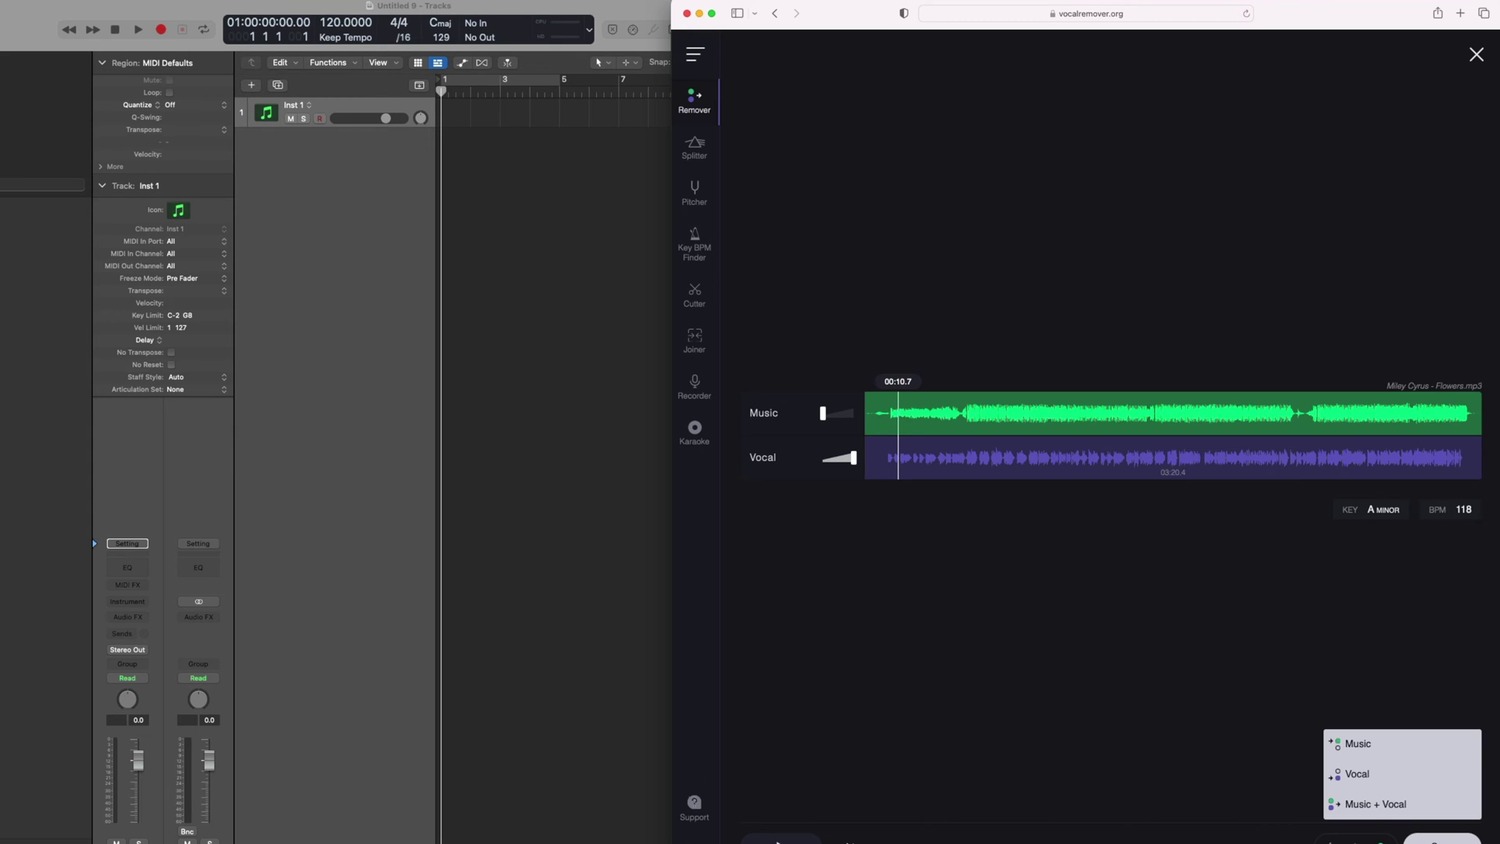
pyautogui.click(1375, 841)
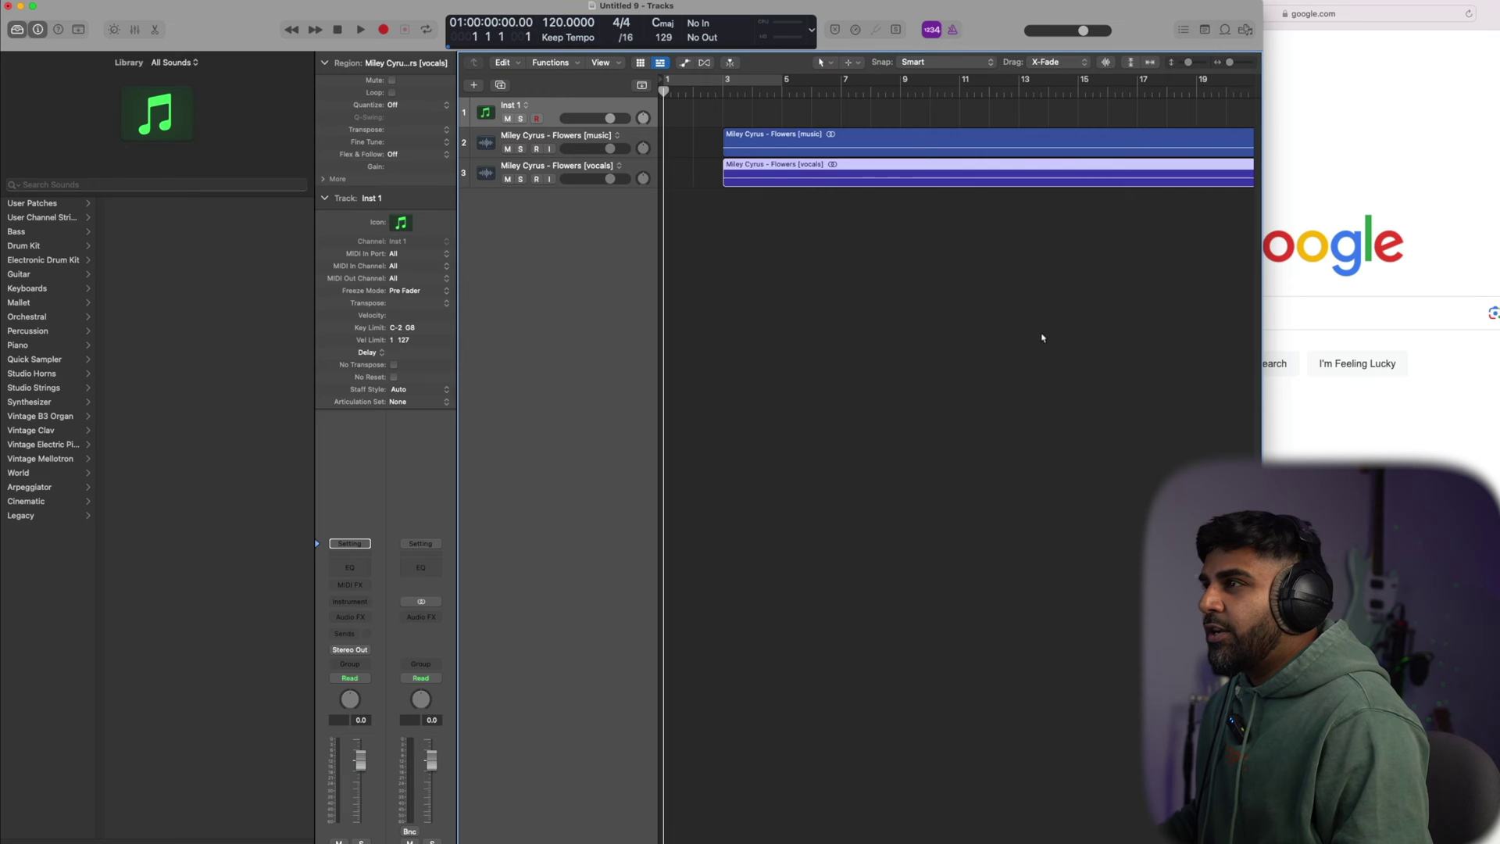
# In Logic Pro, move the imported music and vocals regions to the start at bar 1 and set the project tempo to 118
pyautogui.moveTo(865, 147); pyautogui.dragTo(805, 147)
pyautogui.doubleClick(568, 22)
pyautogui.write('118')
pyautogui.press('Return')
pyautogui.click(886, 334)
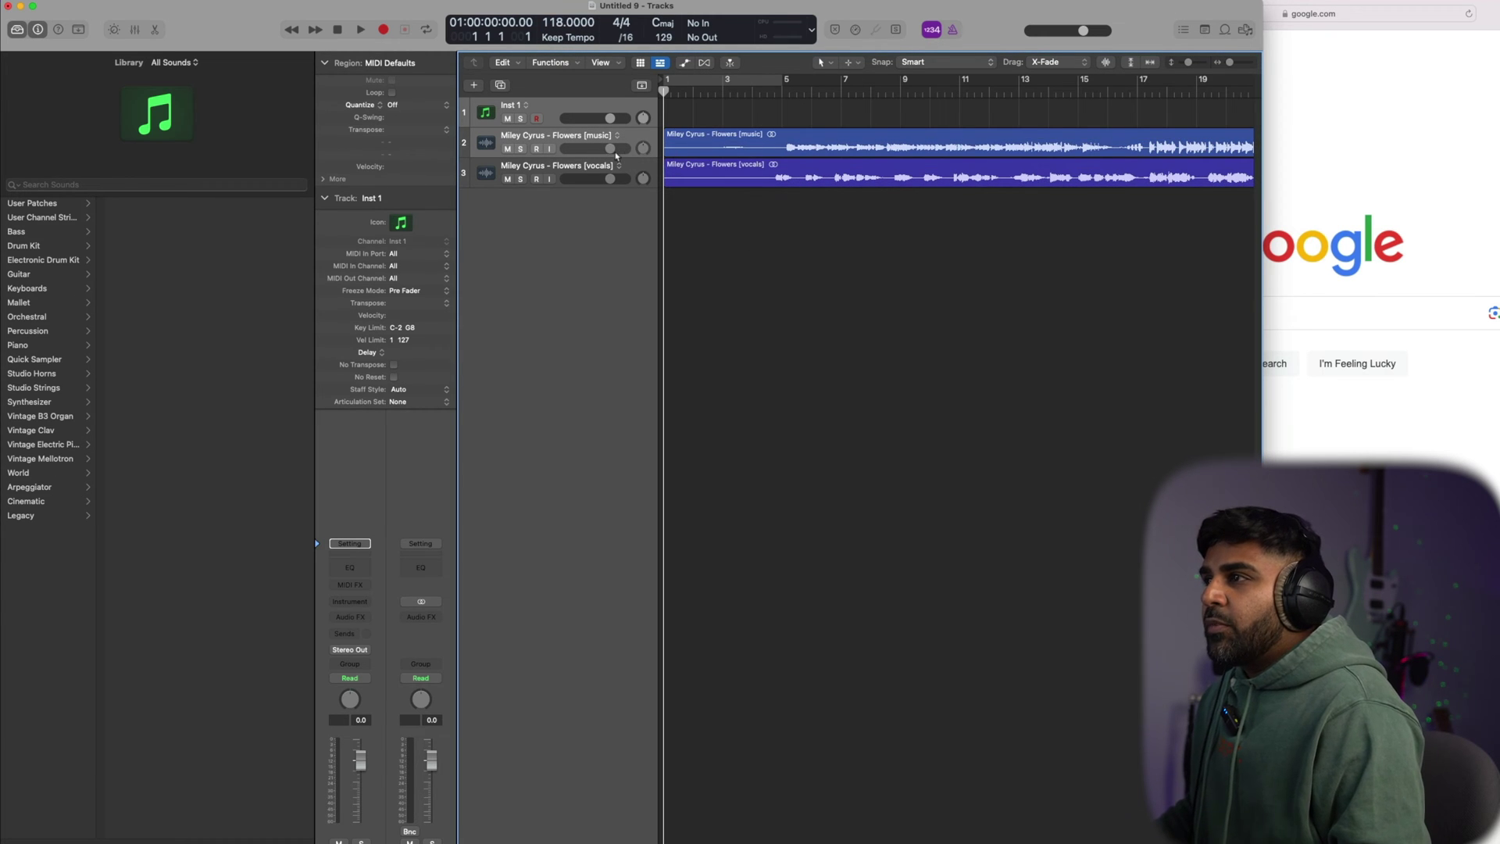
# Lower the music track's volume fully and bring it back up to -1.8 dB
pyautogui.moveTo(609, 149); pyautogui.dragTo(406, 153)
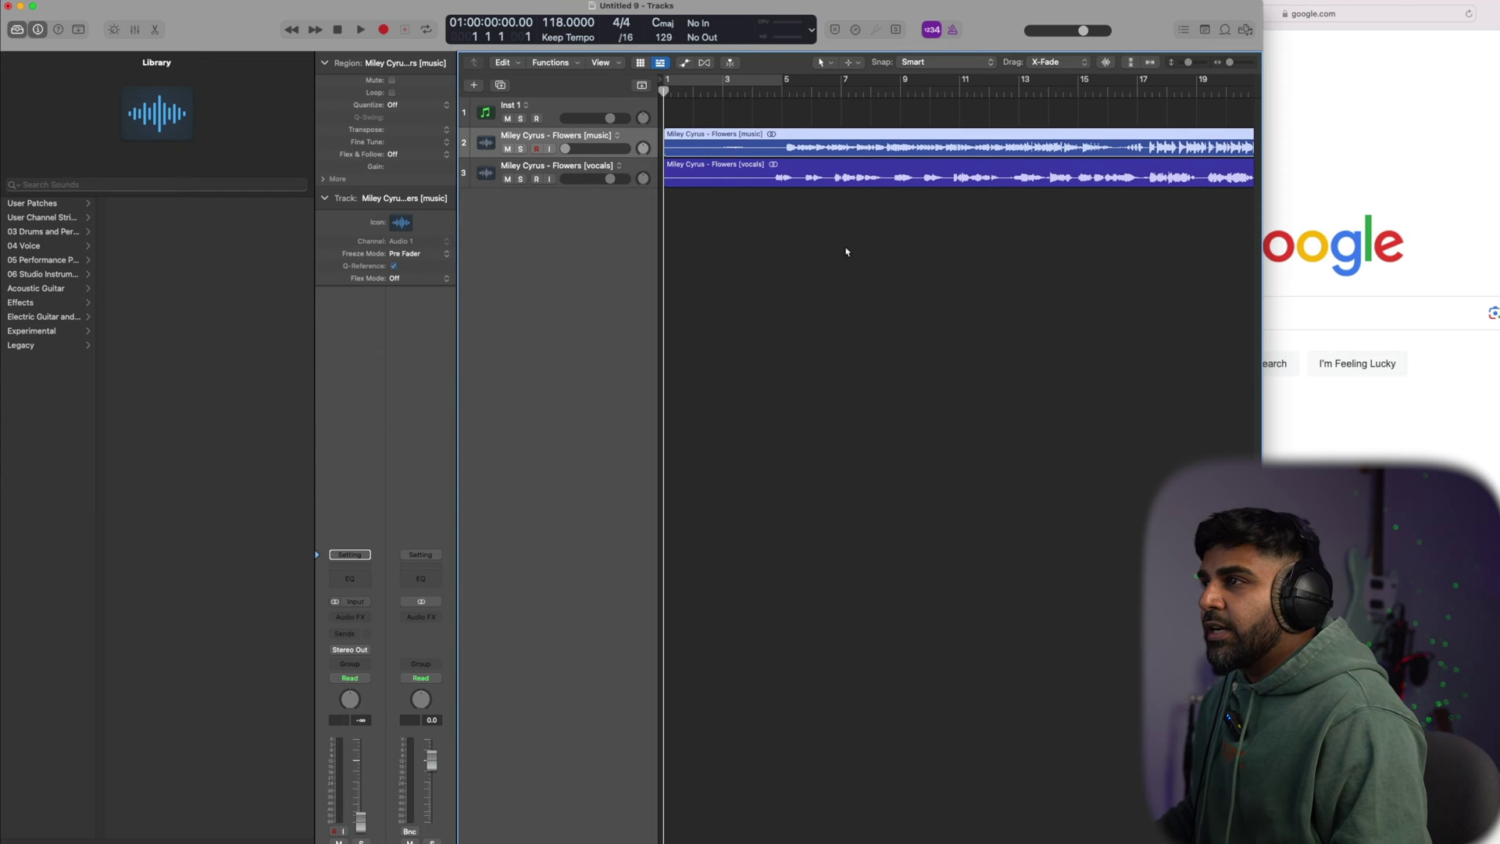
pyautogui.click(536, 149)
pyautogui.moveTo(565, 149); pyautogui.dragTo(605, 148)
# Transpose both the music and vocals regions by -3 semitones
pyautogui.moveTo(908, 307); pyautogui.dragTo(788, 106)
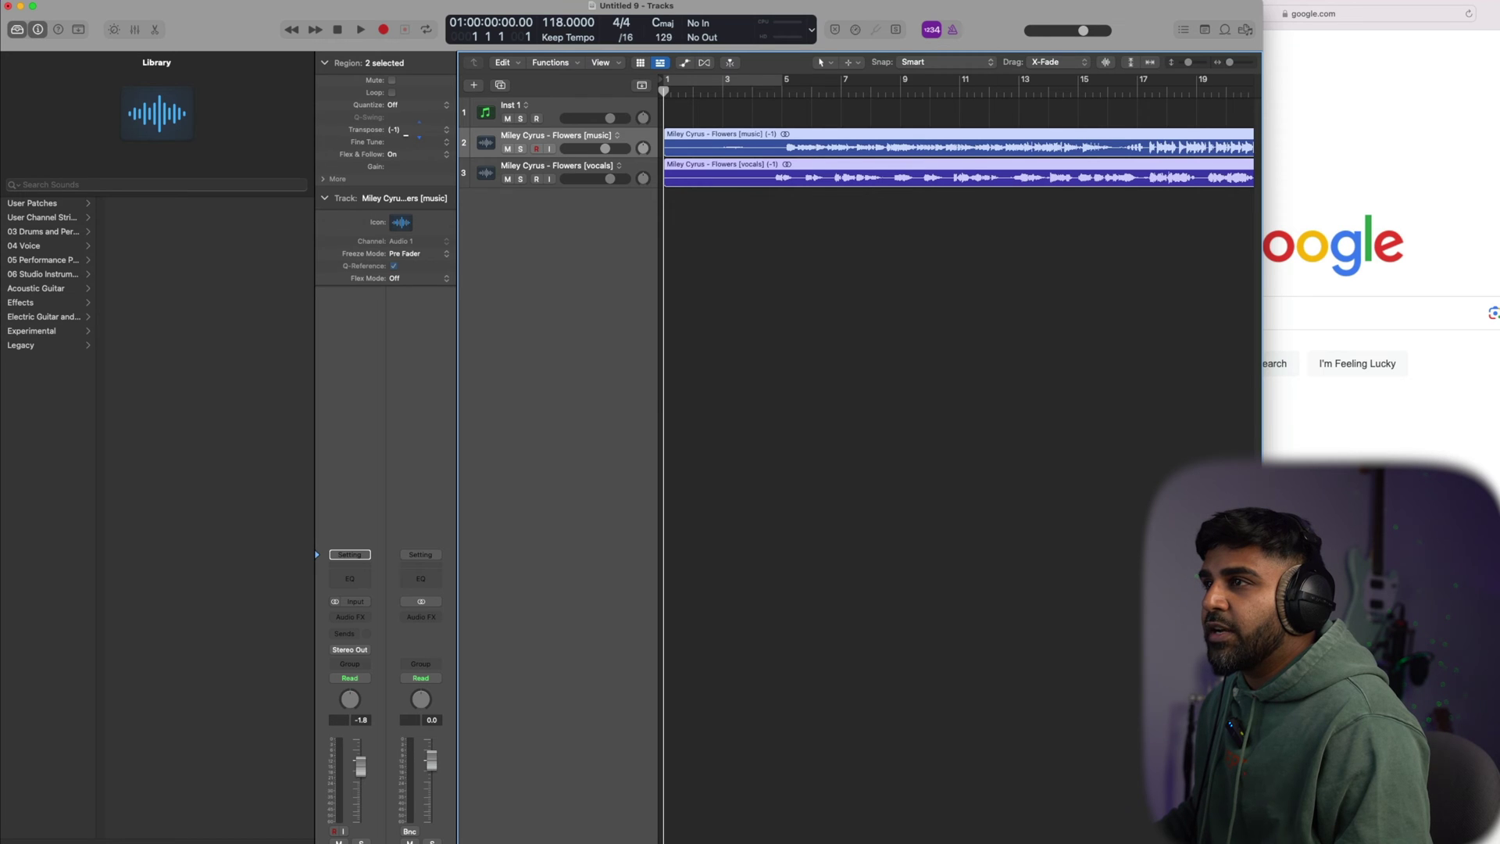
pyautogui.moveTo(406, 134); pyautogui.dragTo(414, 123)
pyautogui.click(879, 294)
pyautogui.moveTo(870, 248); pyautogui.dragTo(784, 108)
pyautogui.click(783, 107)
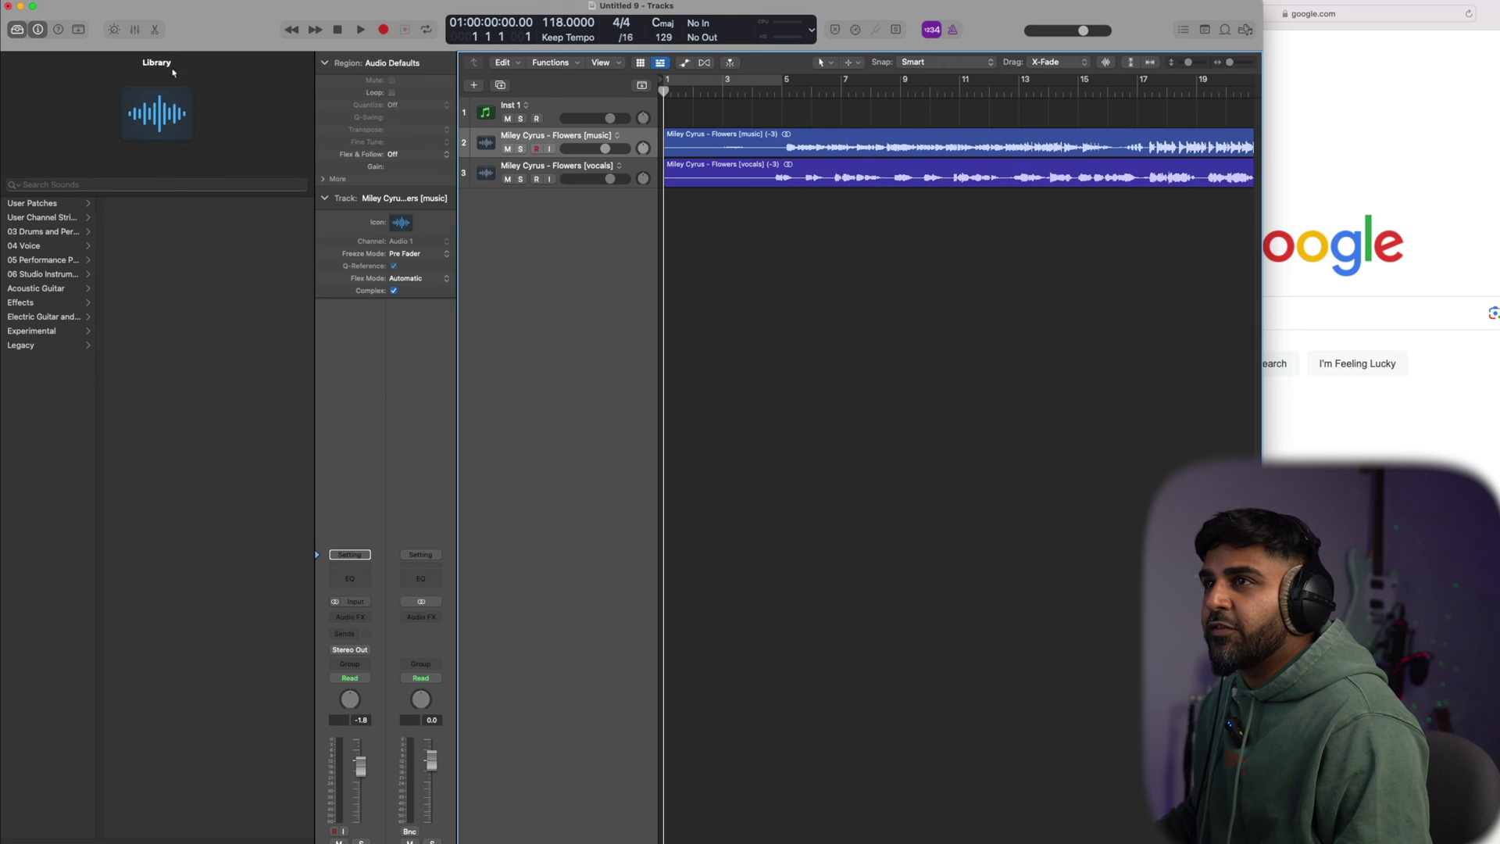
# Hide the sound library and check the transpose and fine-tune settings of the music and vocals regions
pyautogui.click(17, 31)
pyautogui.click(440, 145)
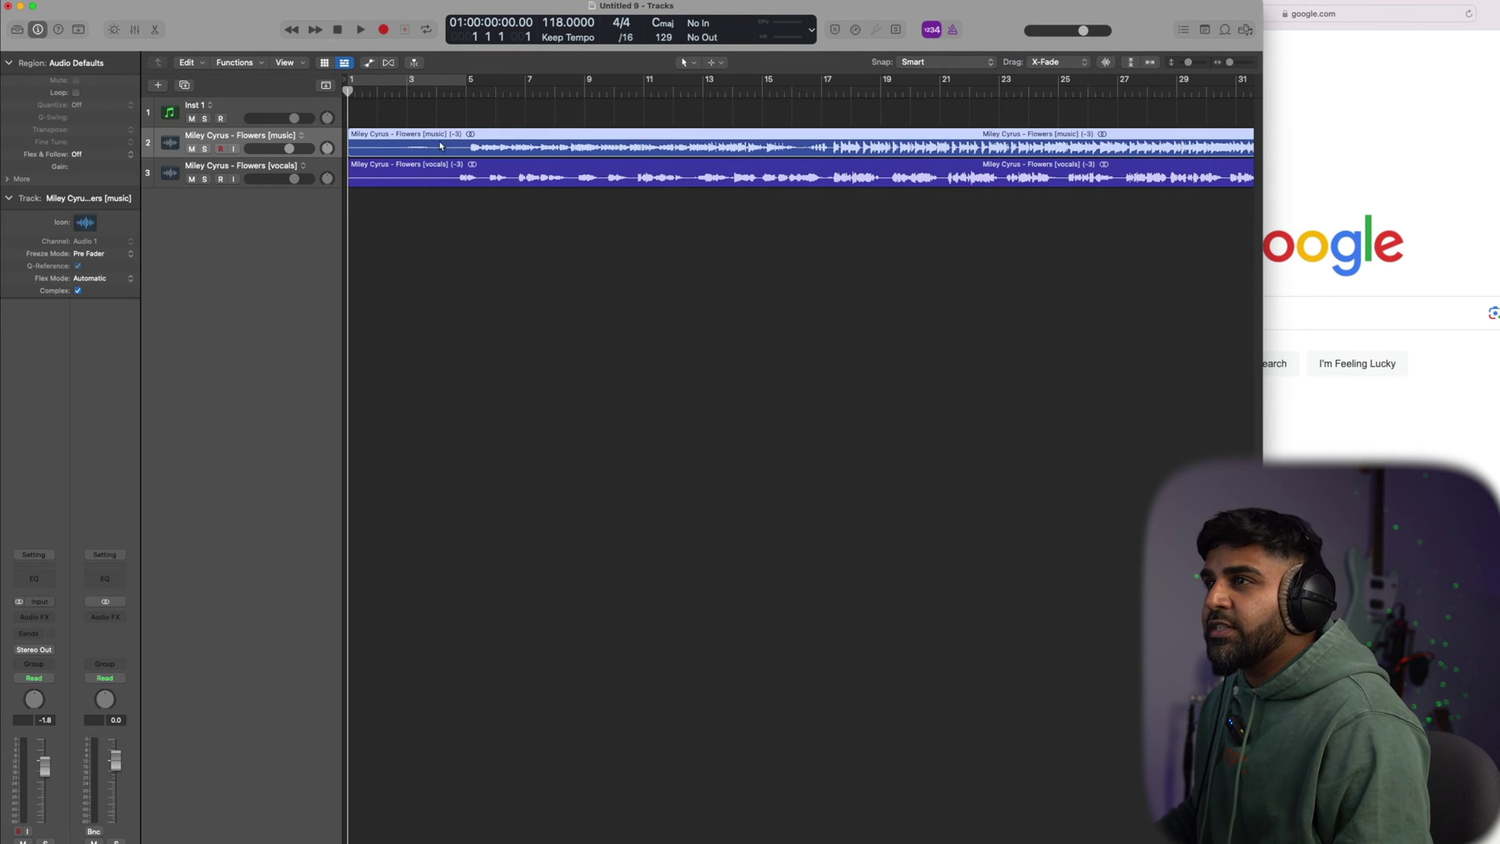
pyautogui.click(404, 182)
pyautogui.click(426, 152)
pyautogui.moveTo(439, 203); pyautogui.dragTo(449, 110)
pyautogui.moveTo(80, 135); pyautogui.dragTo(80, 141)
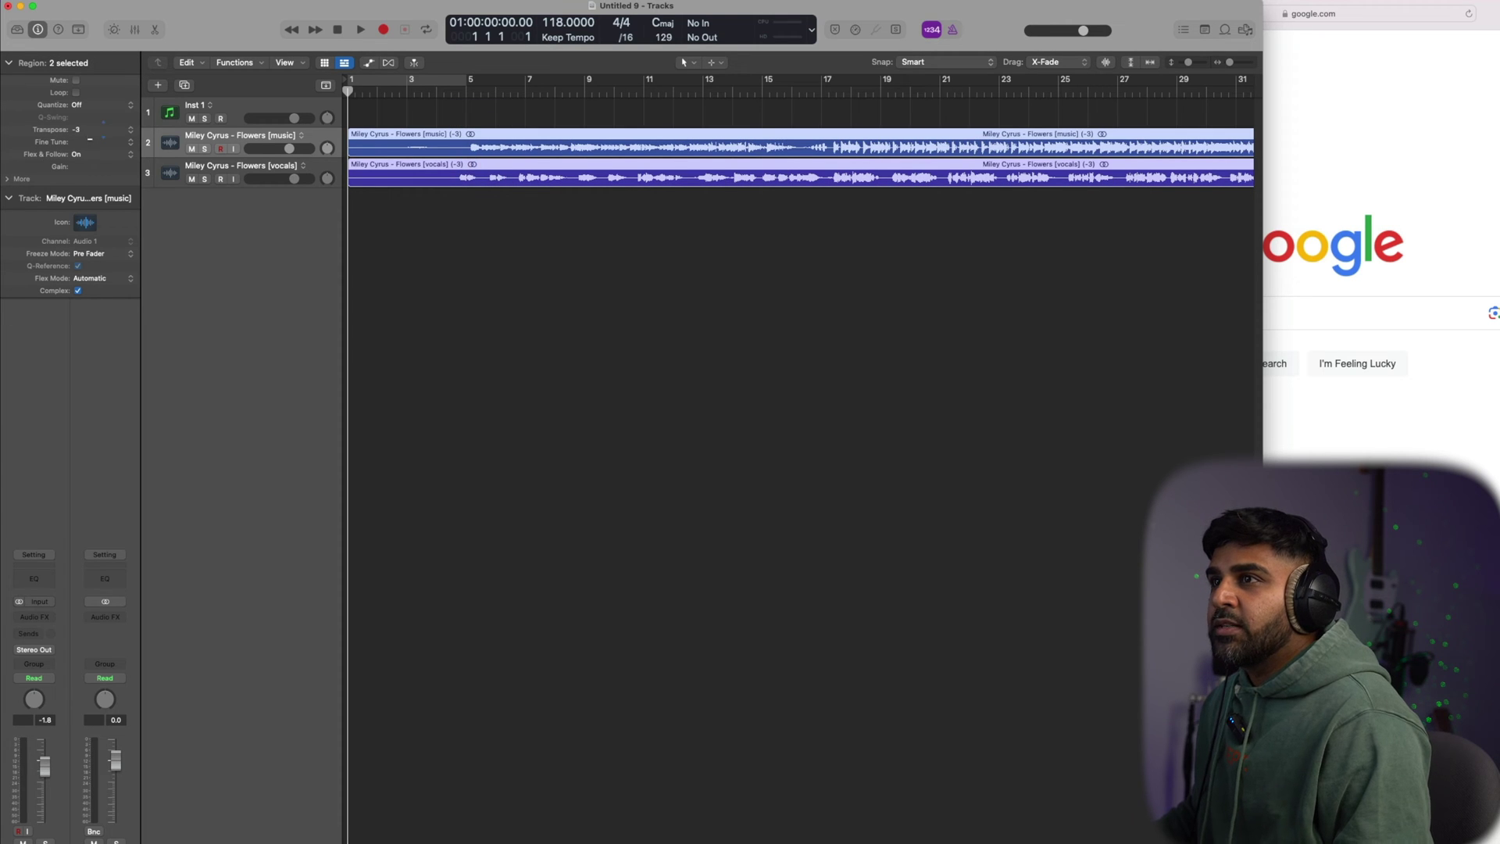
pyautogui.click(475, 242)
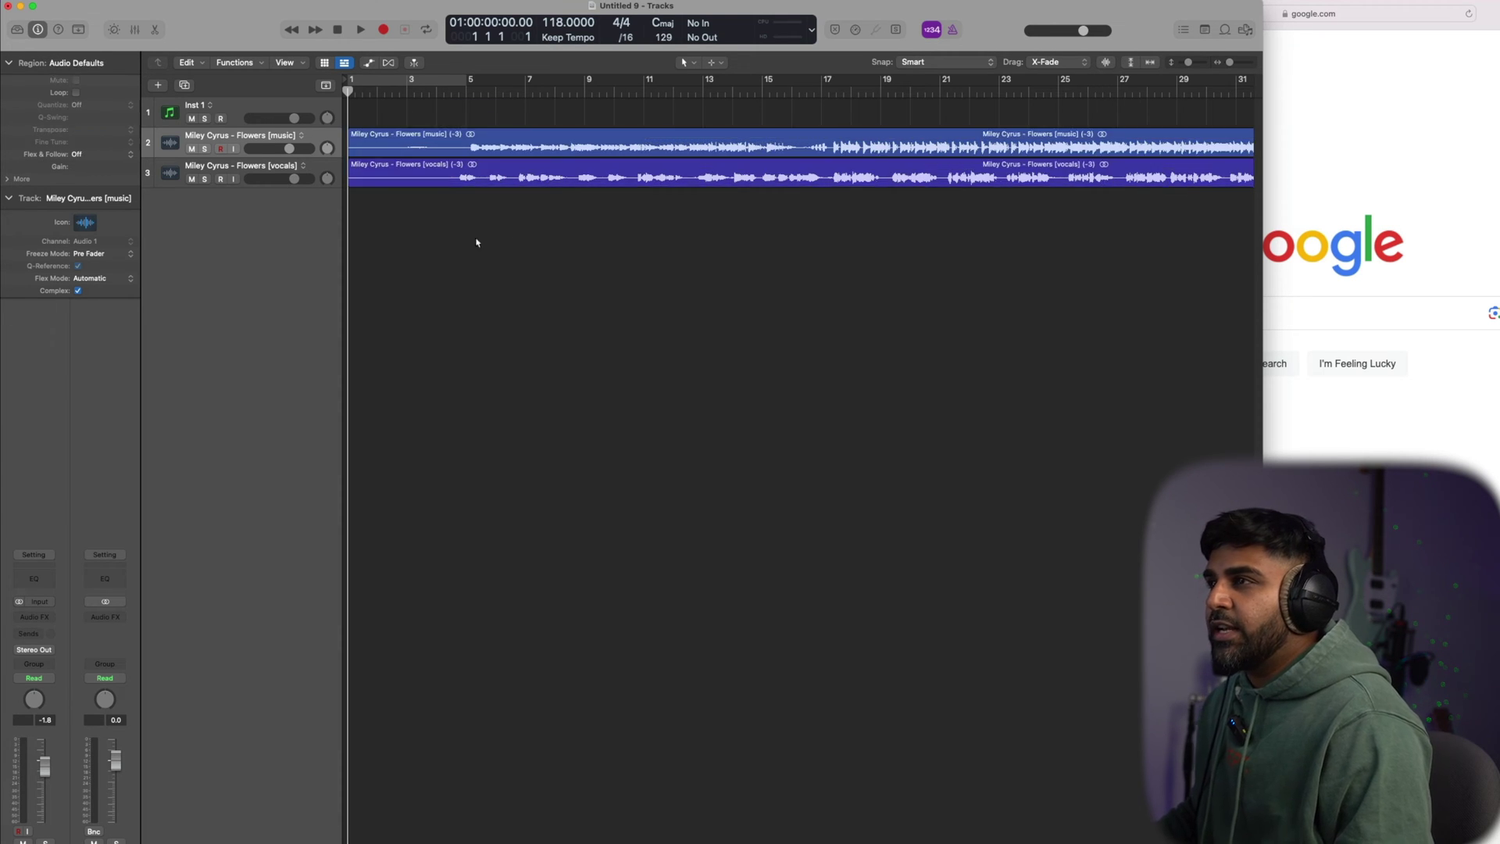
# Set the cycle range to bars 17 to 24 and shift both regions about one bar later, checking the timing by playback
pyautogui.moveTo(479, 94); pyautogui.dragTo(997, 93)
pyautogui.moveTo(408, 243); pyautogui.dragTo(380, 118)
pyautogui.moveTo(362, 193); pyautogui.dragTo(401, 193)
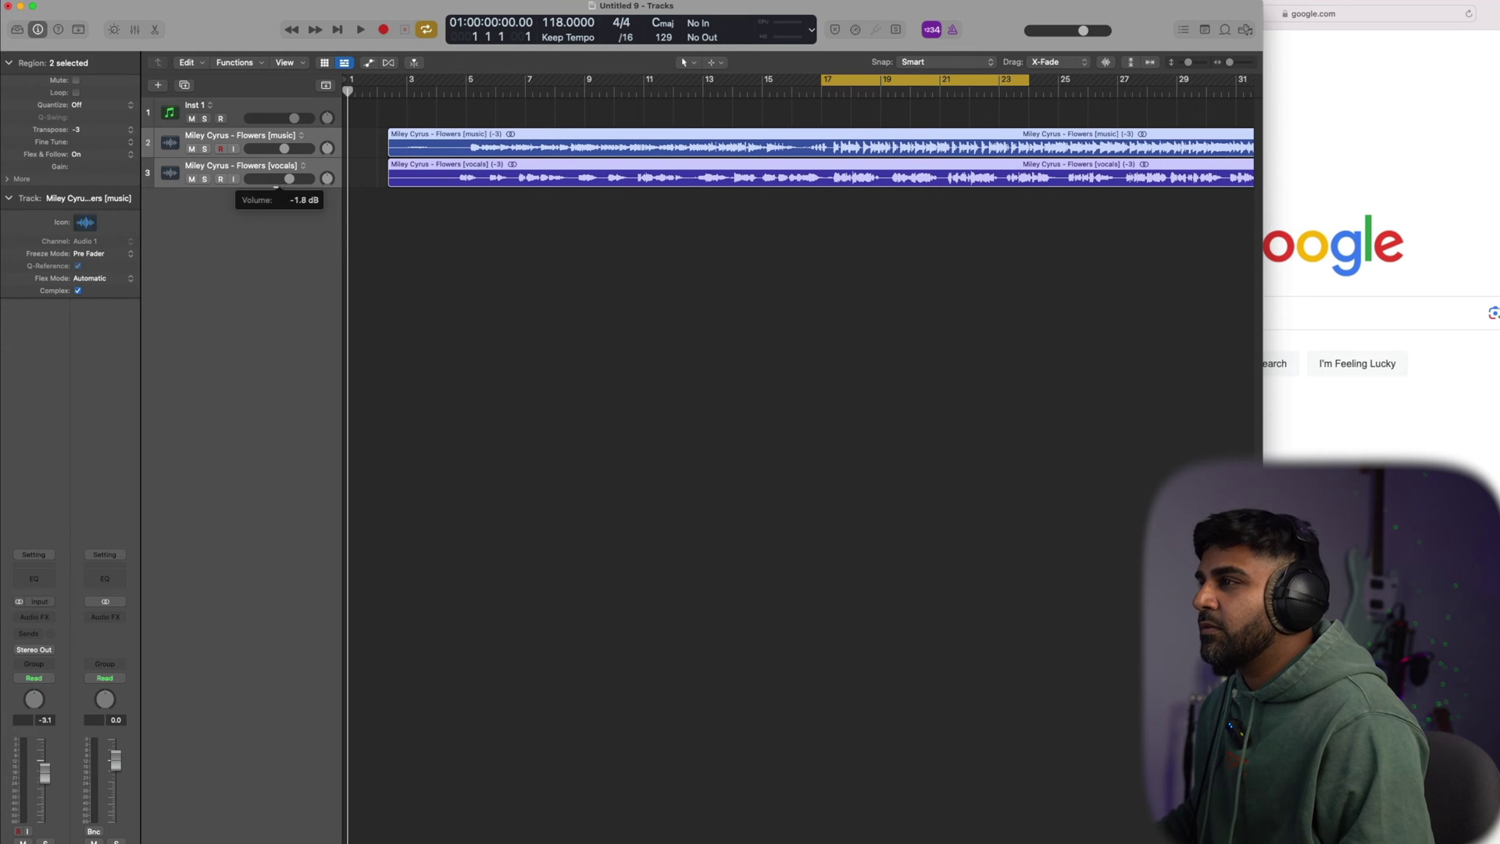
pyautogui.press('space')
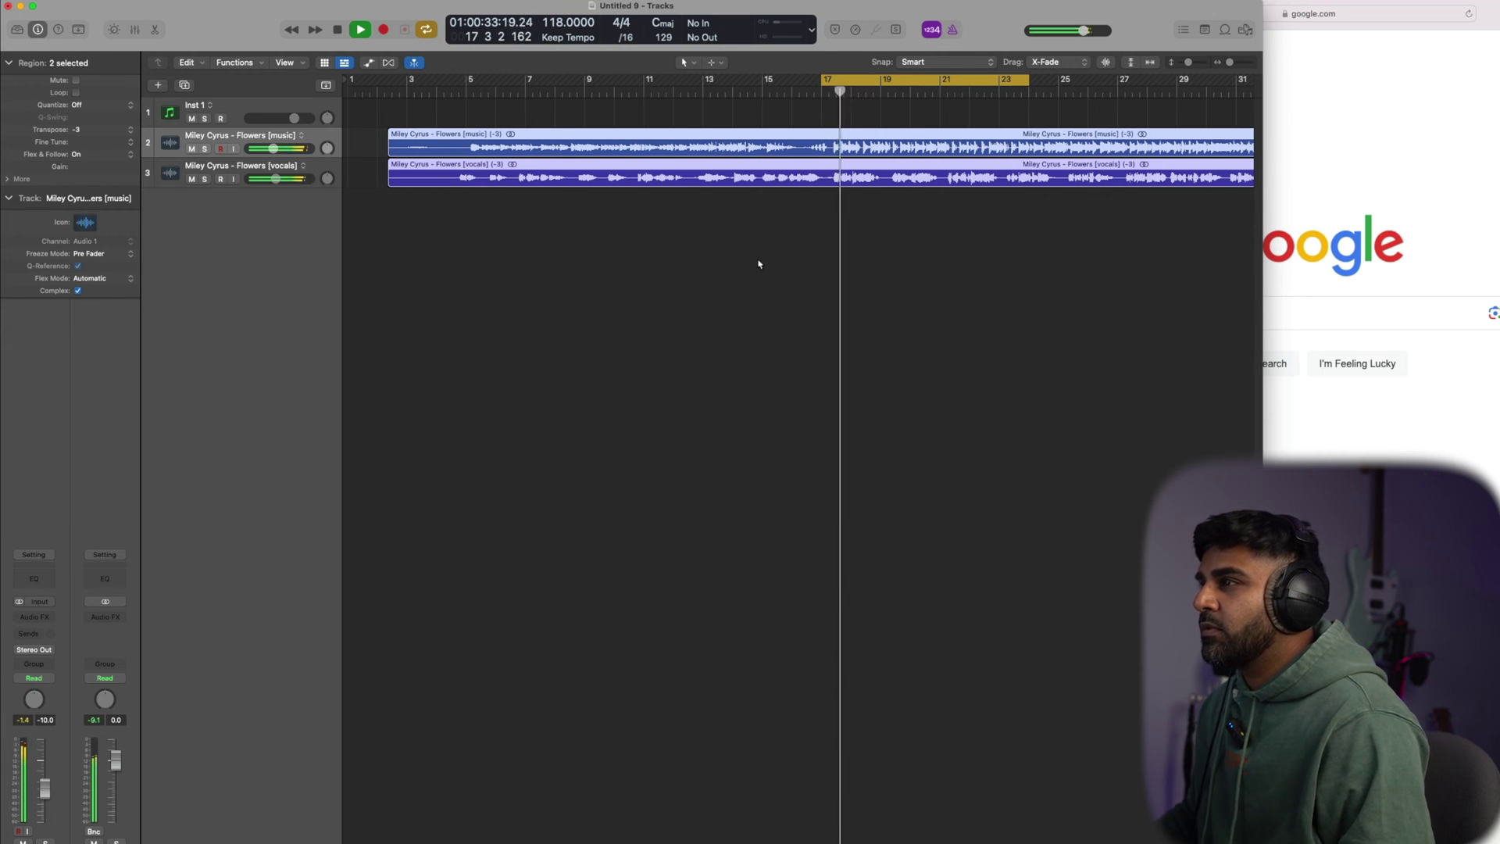
pyautogui.press('space')
# Nudge both regions slightly earlier so the downbeat lines up with bar 17, and play back the cycle
pyautogui.moveTo(870, 225); pyautogui.dragTo(865, 197)
pyautogui.moveTo(830, 111)
pyautogui.mouseDown()
pyautogui.moveTo(847, 152)
pyautogui.moveTo(842, 101)
pyautogui.mouseUp()
pyautogui.hscroll(6, 912, 246)
pyautogui.click(913, 247)
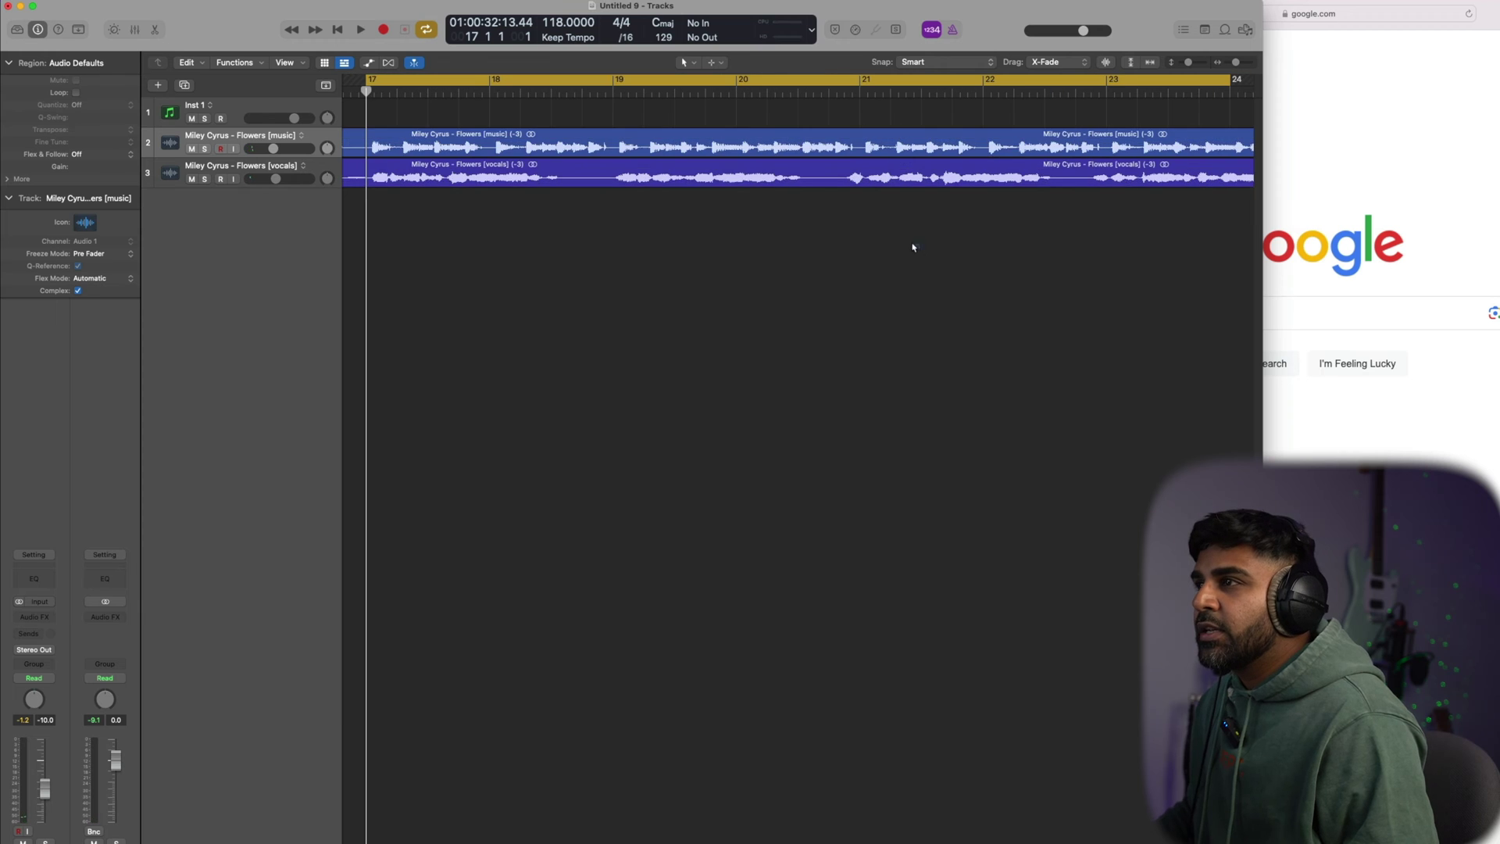
pyautogui.hscroll(-5, 750, 282)
pyautogui.press('super+a')
pyautogui.moveTo(770, 161); pyautogui.dragTo(763, 159)
pyautogui.press('space')
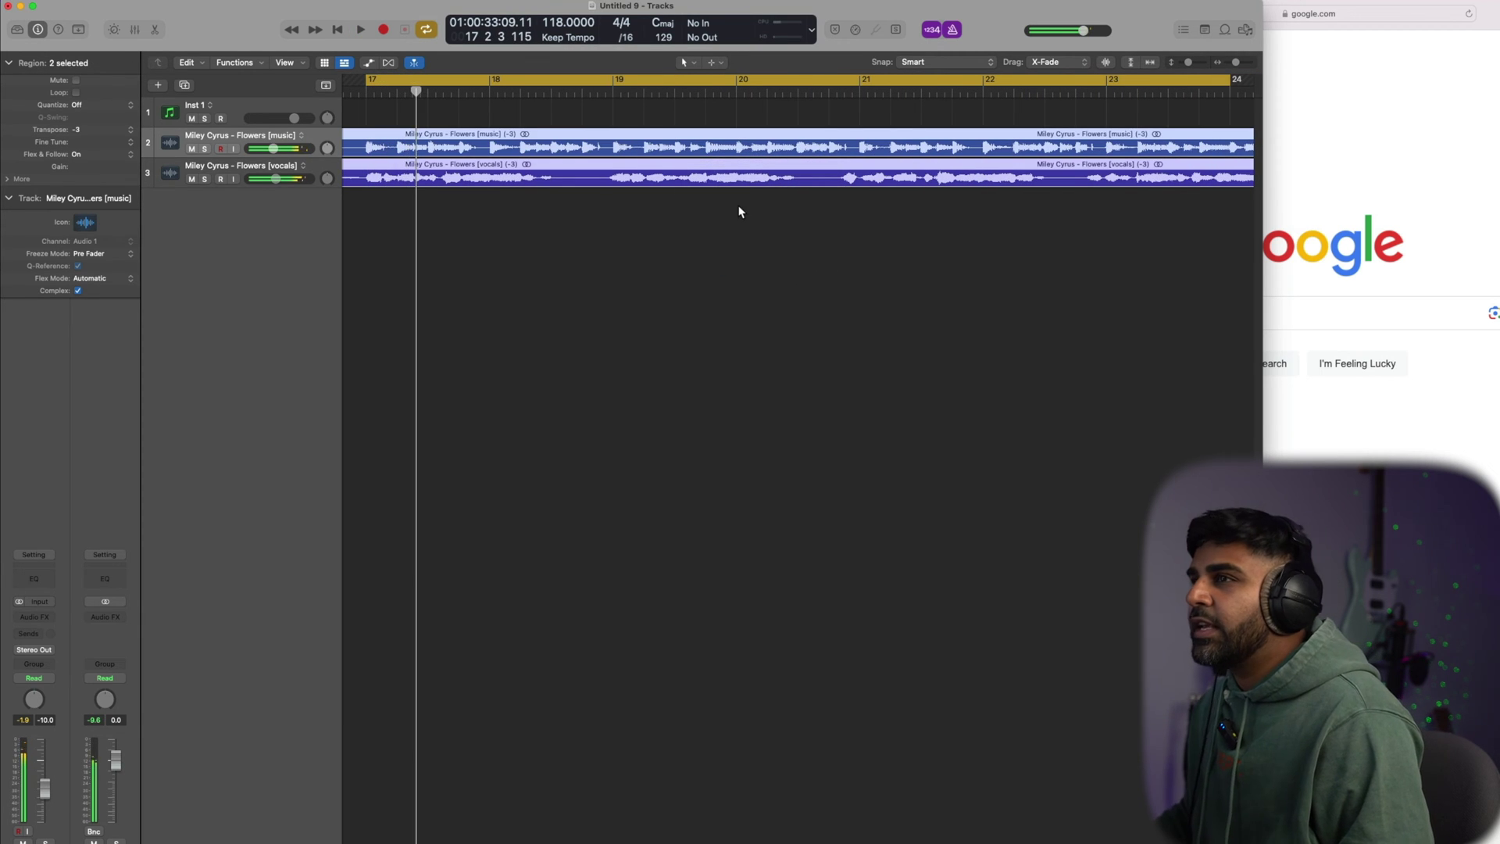
# Lower the music track's volume to -52.0 dB and play the cycle to listen to the vocals
pyautogui.click(245, 137)
pyautogui.moveTo(273, 148); pyautogui.dragTo(252, 149)
pyautogui.press('space')
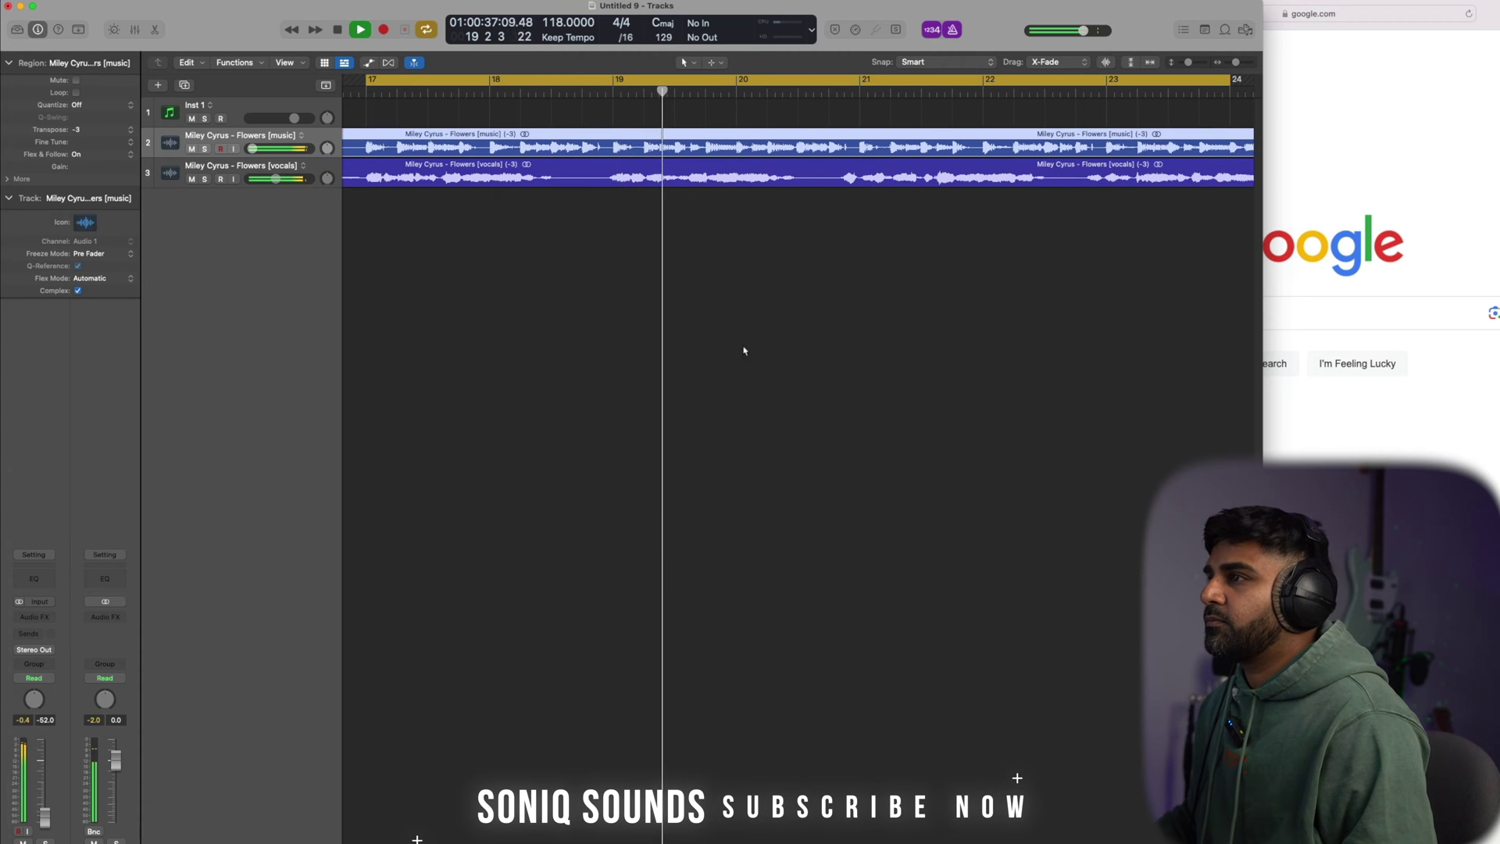
pyautogui.press('space')
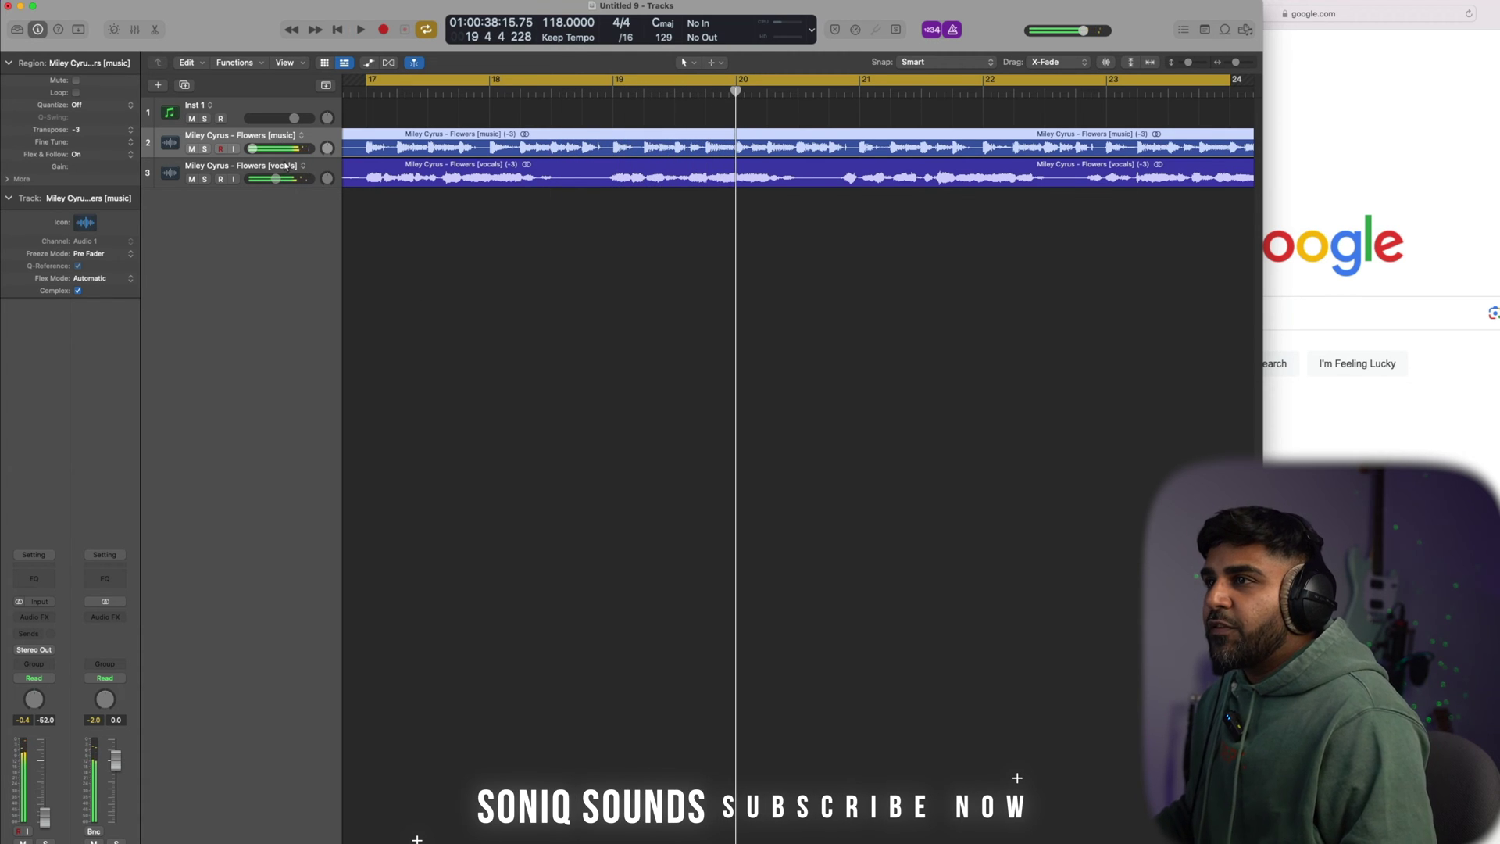
pyautogui.click(258, 167)
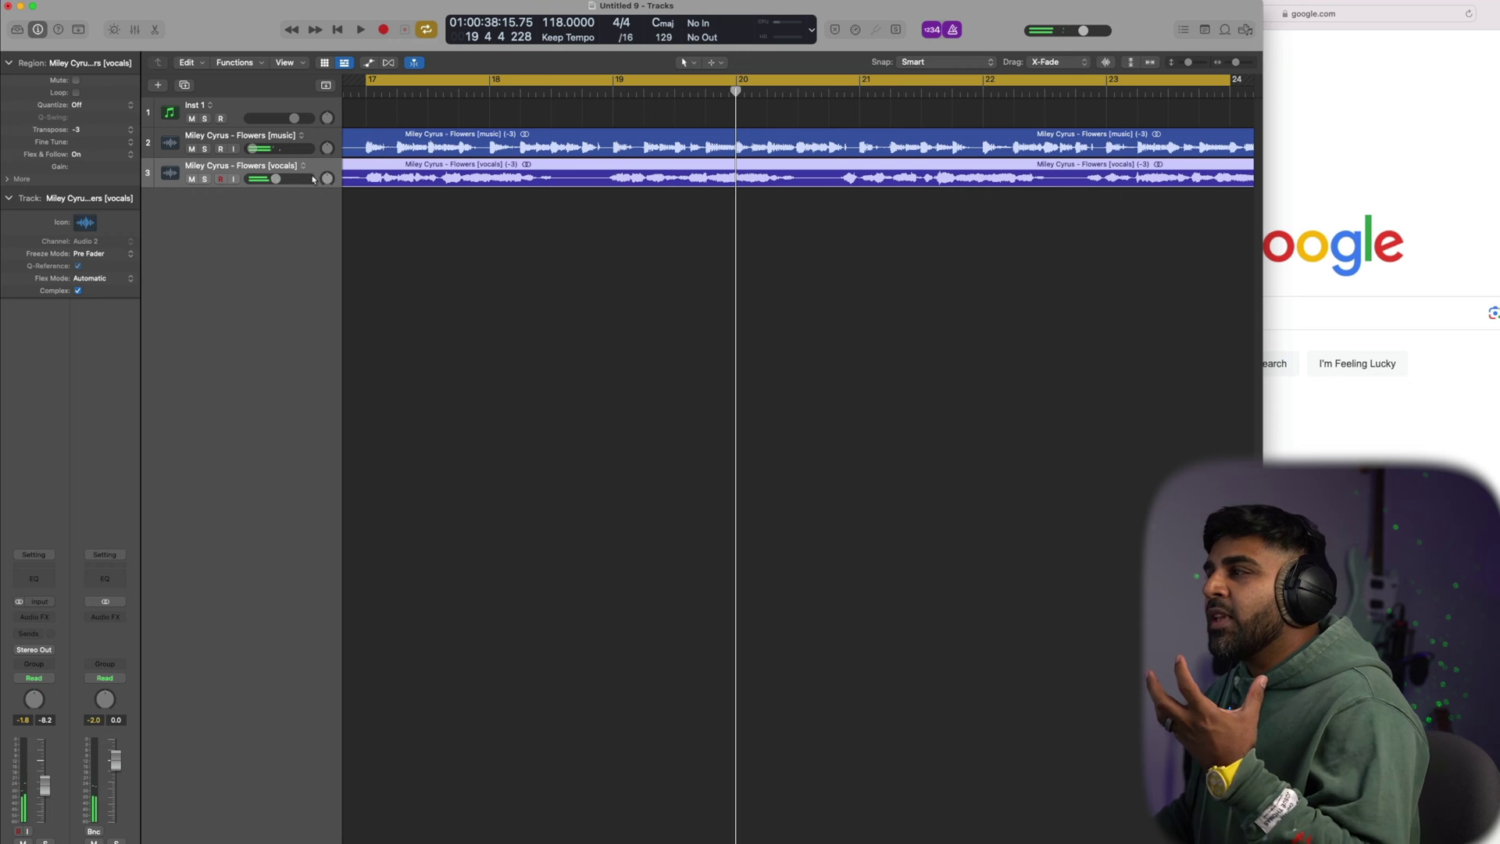
# Trim the beginning of the music and vocals regions so both start exactly at bar 2
pyautogui.hscroll(-5, 703, 366)
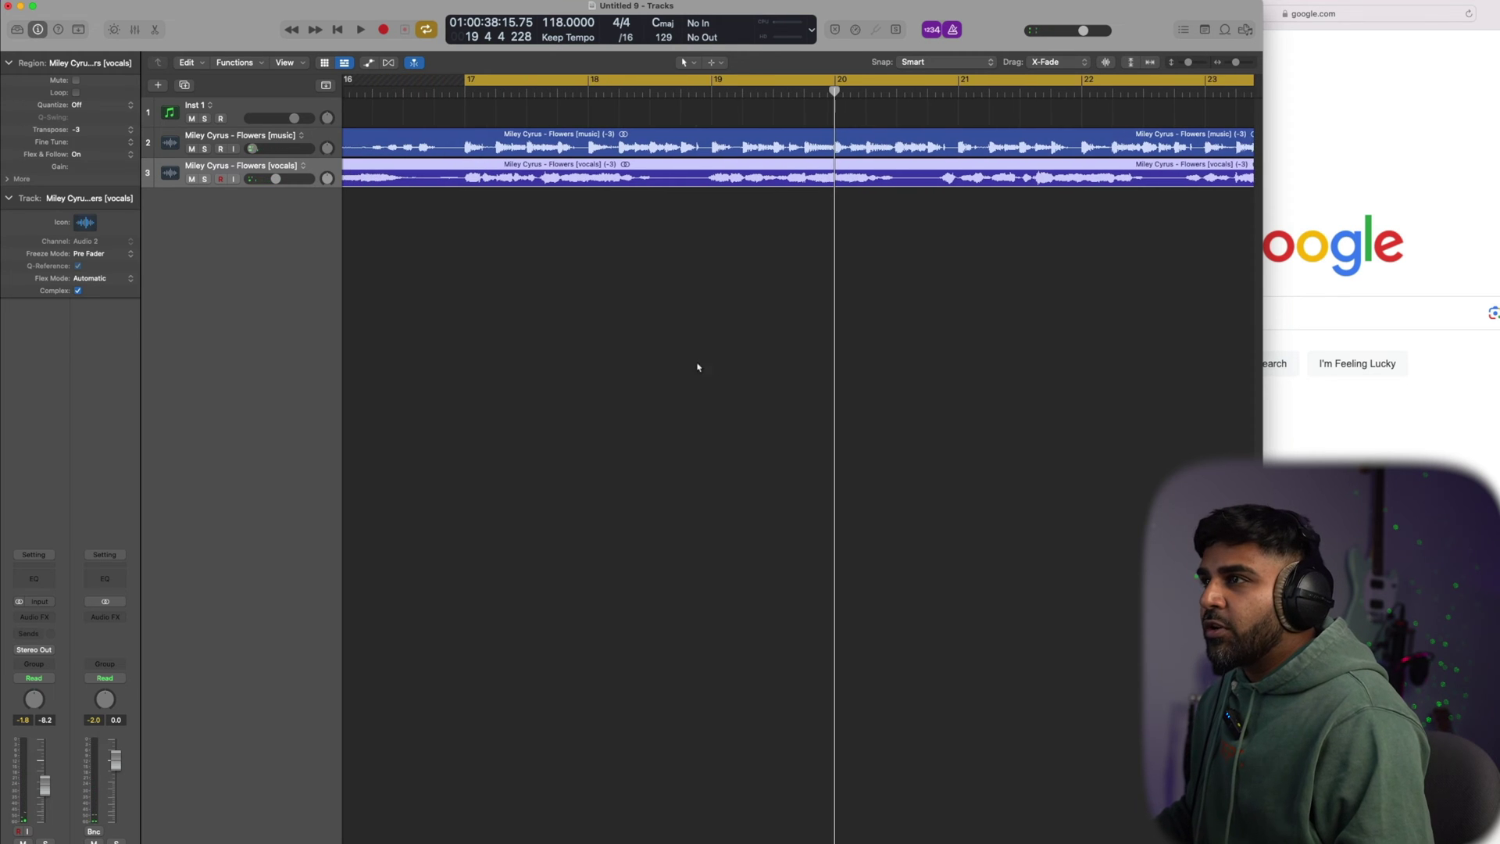
pyautogui.hscroll(-20, 453, 320)
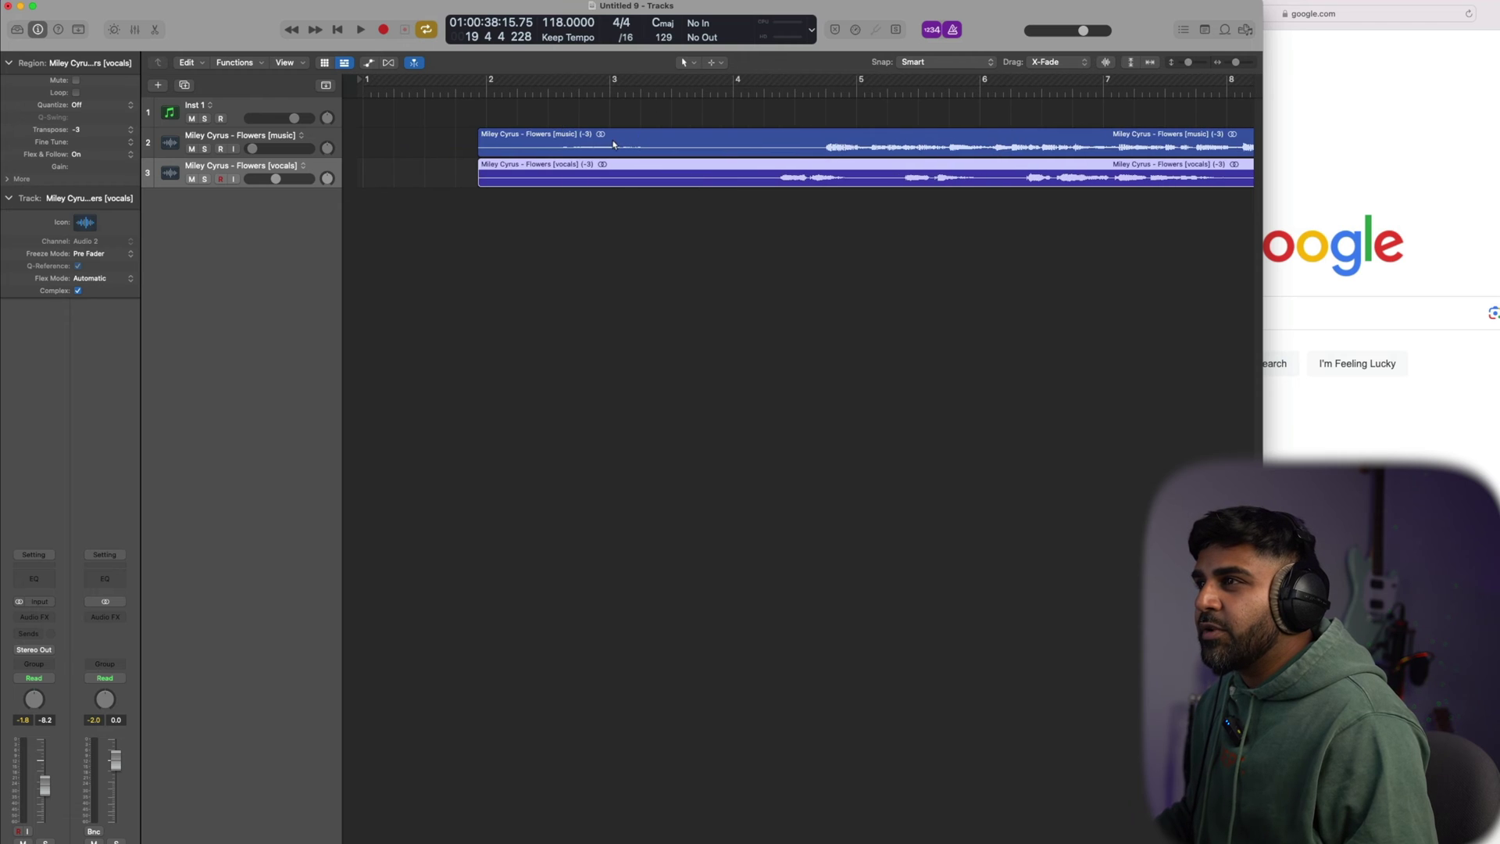
pyautogui.moveTo(446, 100); pyautogui.dragTo(471, 182)
pyautogui.press('BackSpace')
pyautogui.moveTo(436, 119); pyautogui.dragTo(584, 250)
pyautogui.click(626, 258)
pyautogui.hscroll(4, 870, 212)
pyautogui.hscroll(-4, 872, 239)
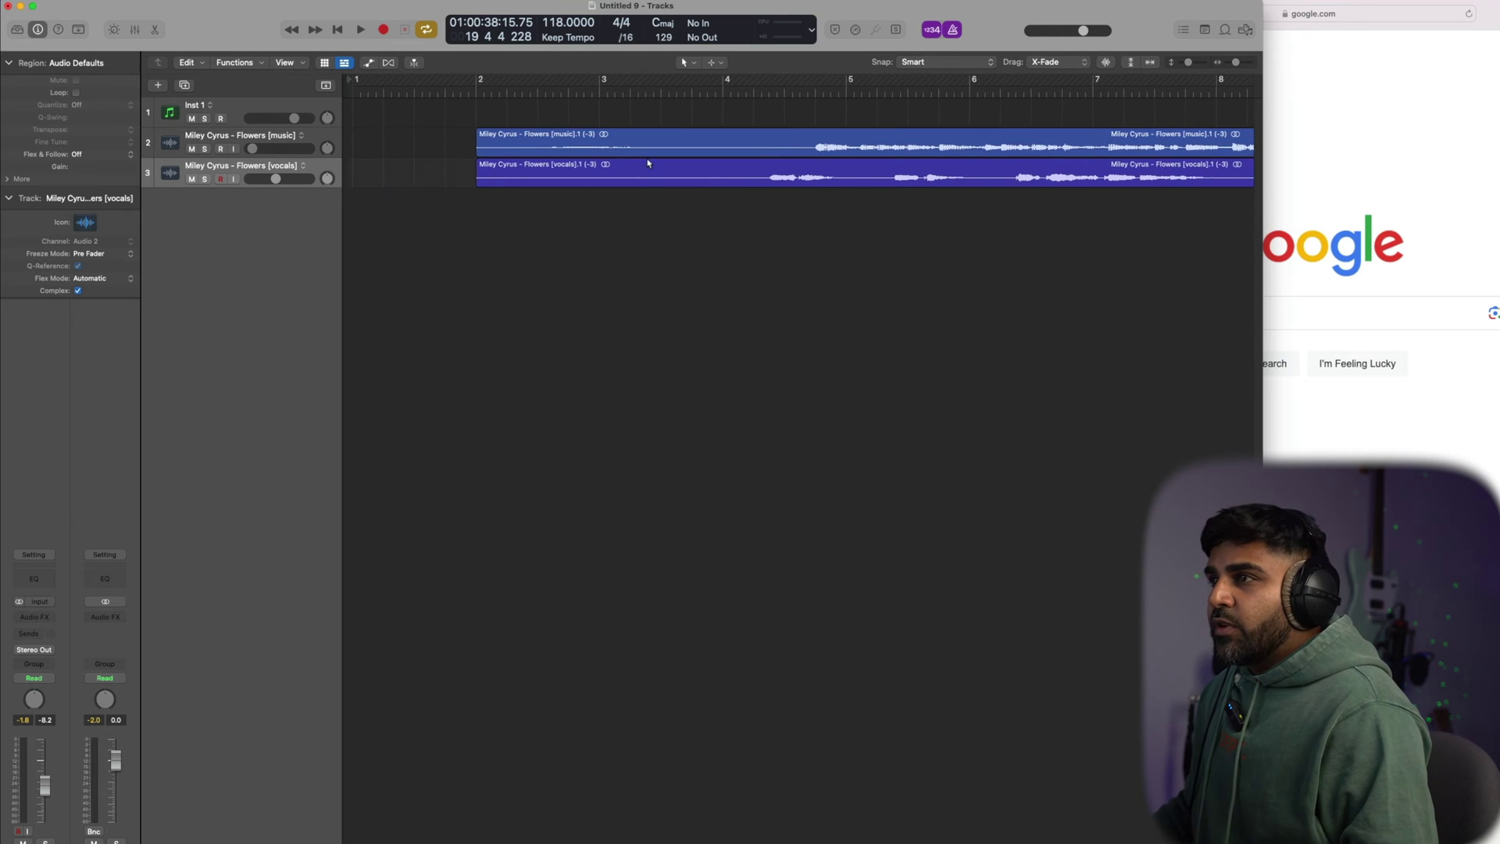
pyautogui.moveTo(712, 269); pyautogui.dragTo(569, 122)
pyautogui.click(648, 280)
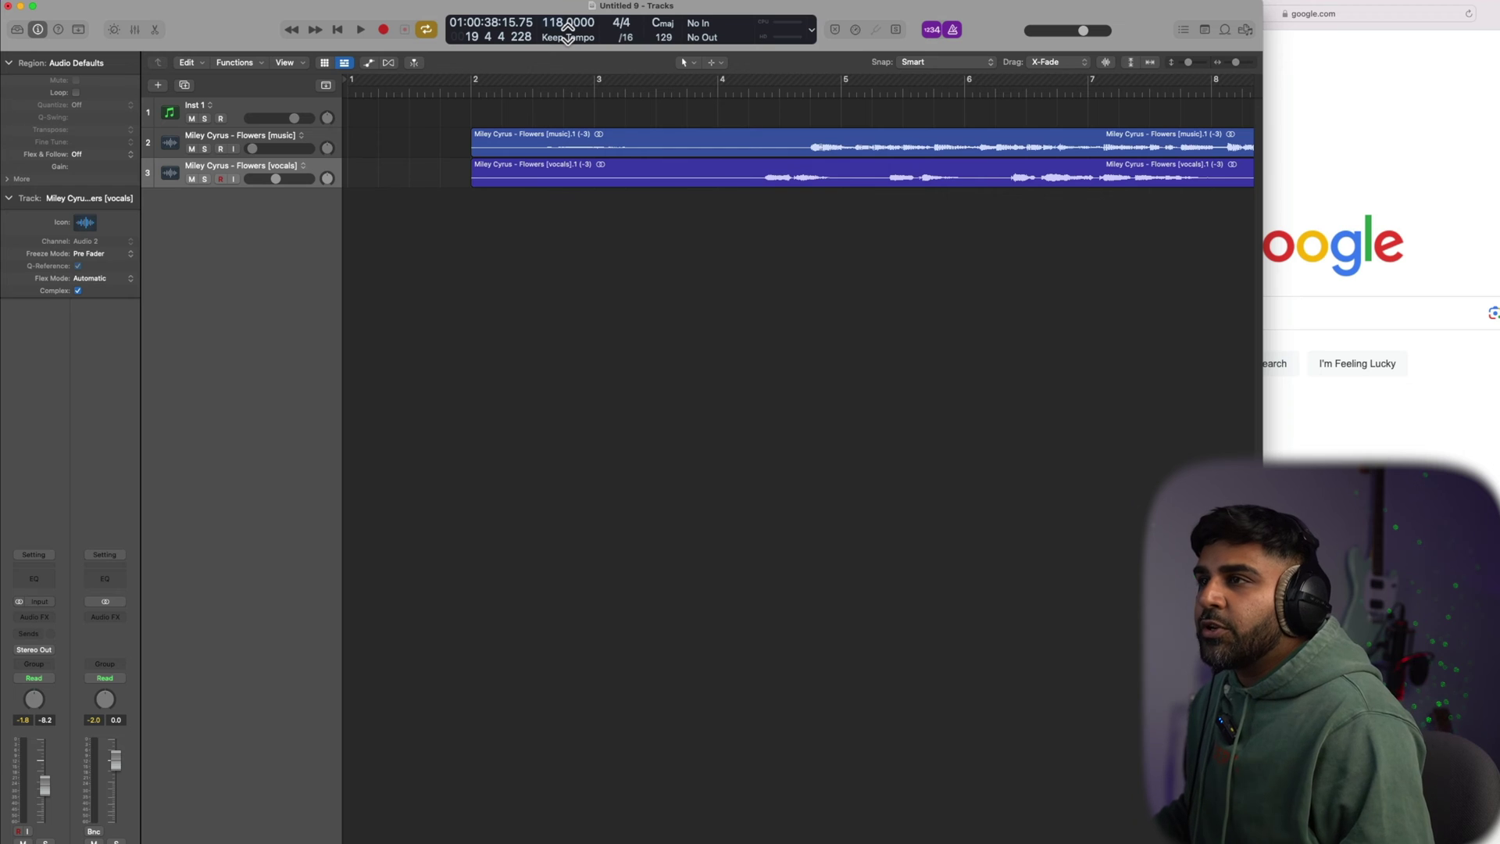
# Check in the Flex view that Flex is enabled for both the music and vocals tracks, and hide the view
pyautogui.press('super+f')
pyautogui.click(251, 169)
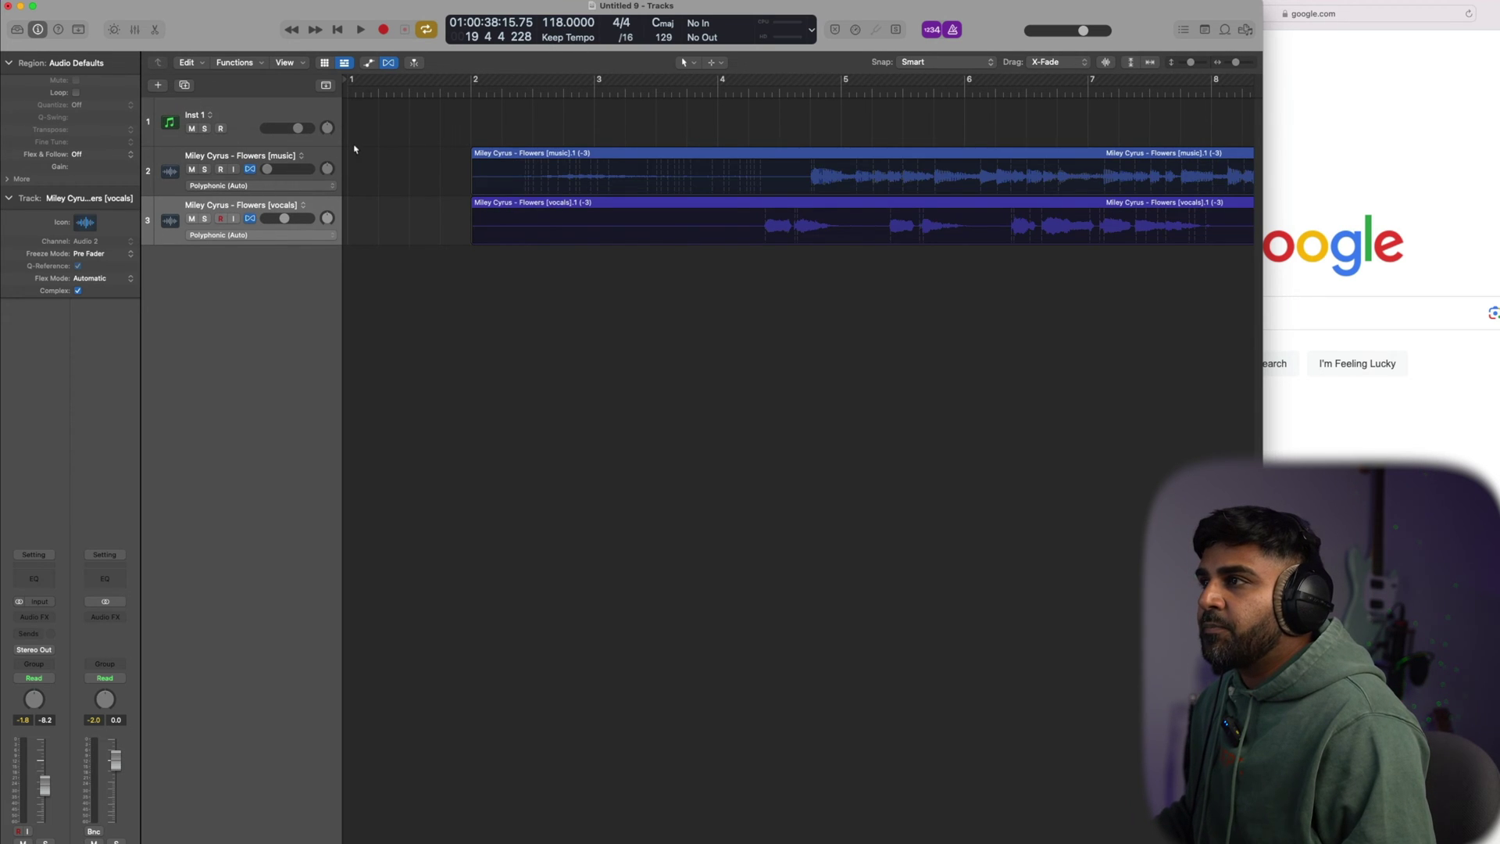
pyautogui.press('super+f')
pyautogui.click(507, 146)
pyautogui.press('super+f')
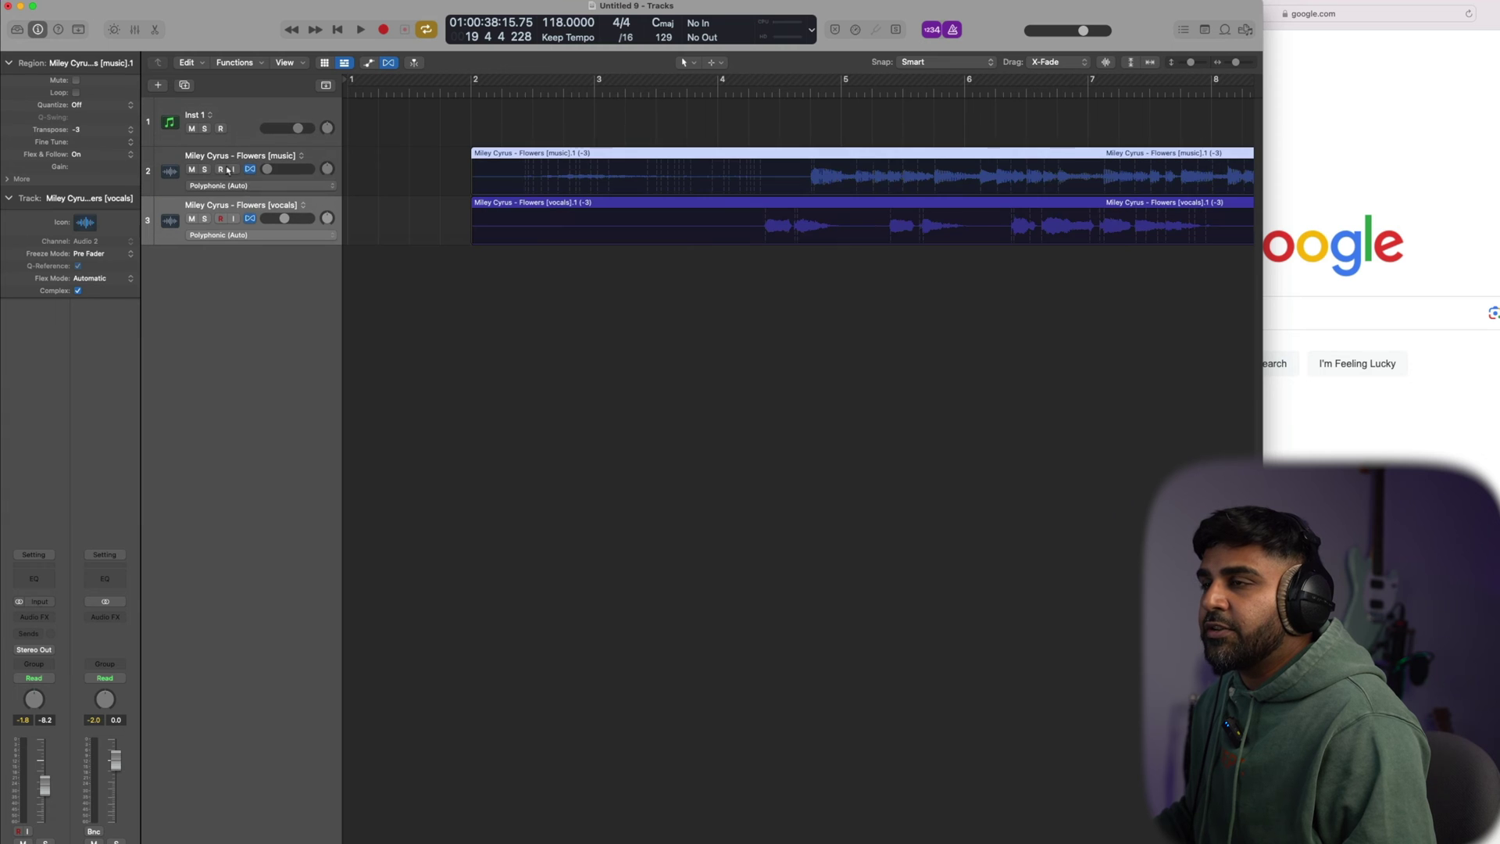
pyautogui.press('super+f')
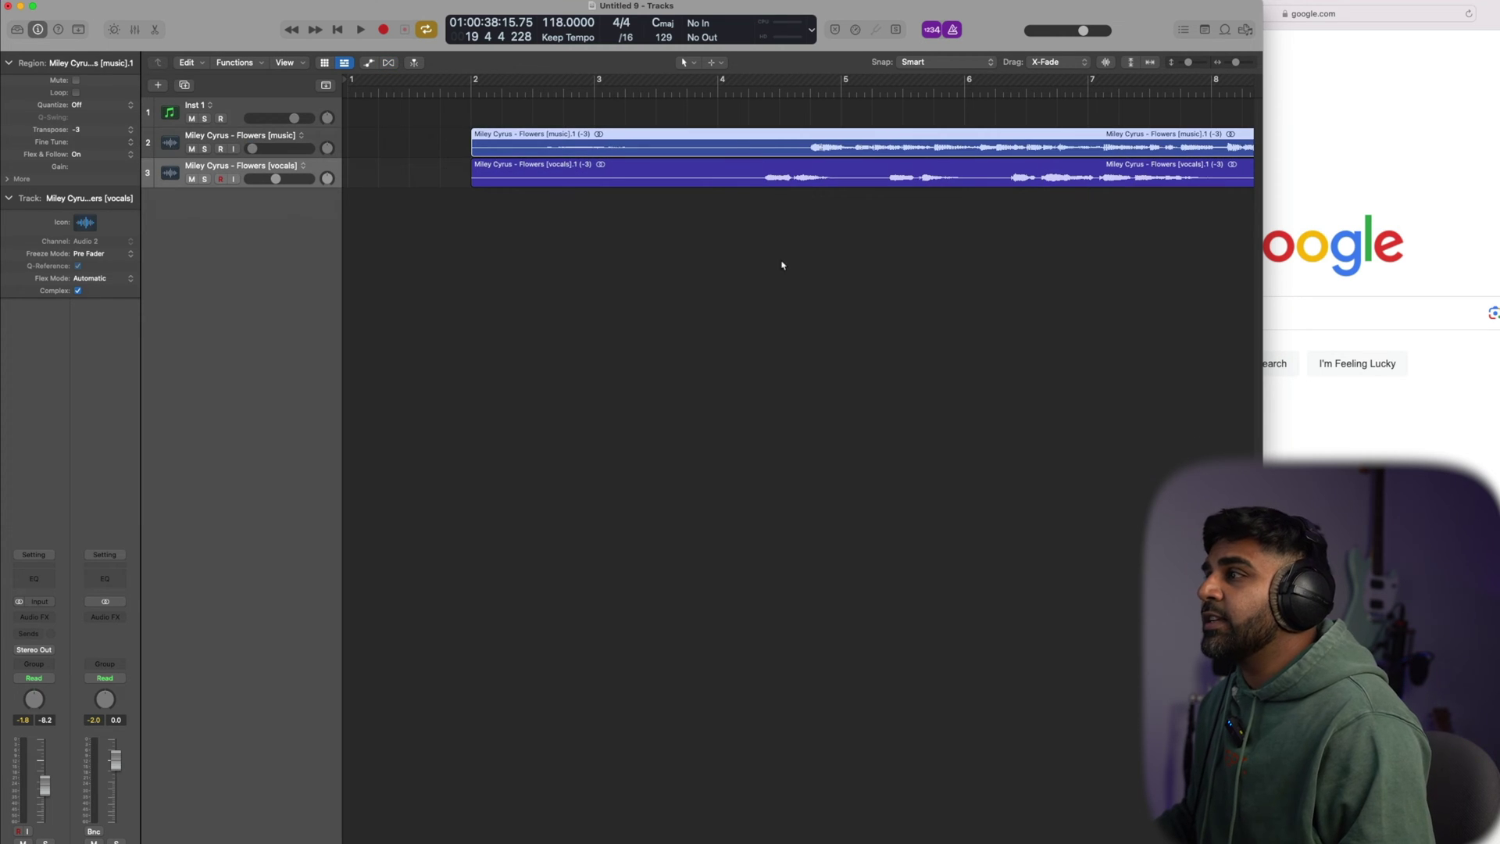
# Set the project tempo to 130
pyautogui.hscroll(20, 769, 267)
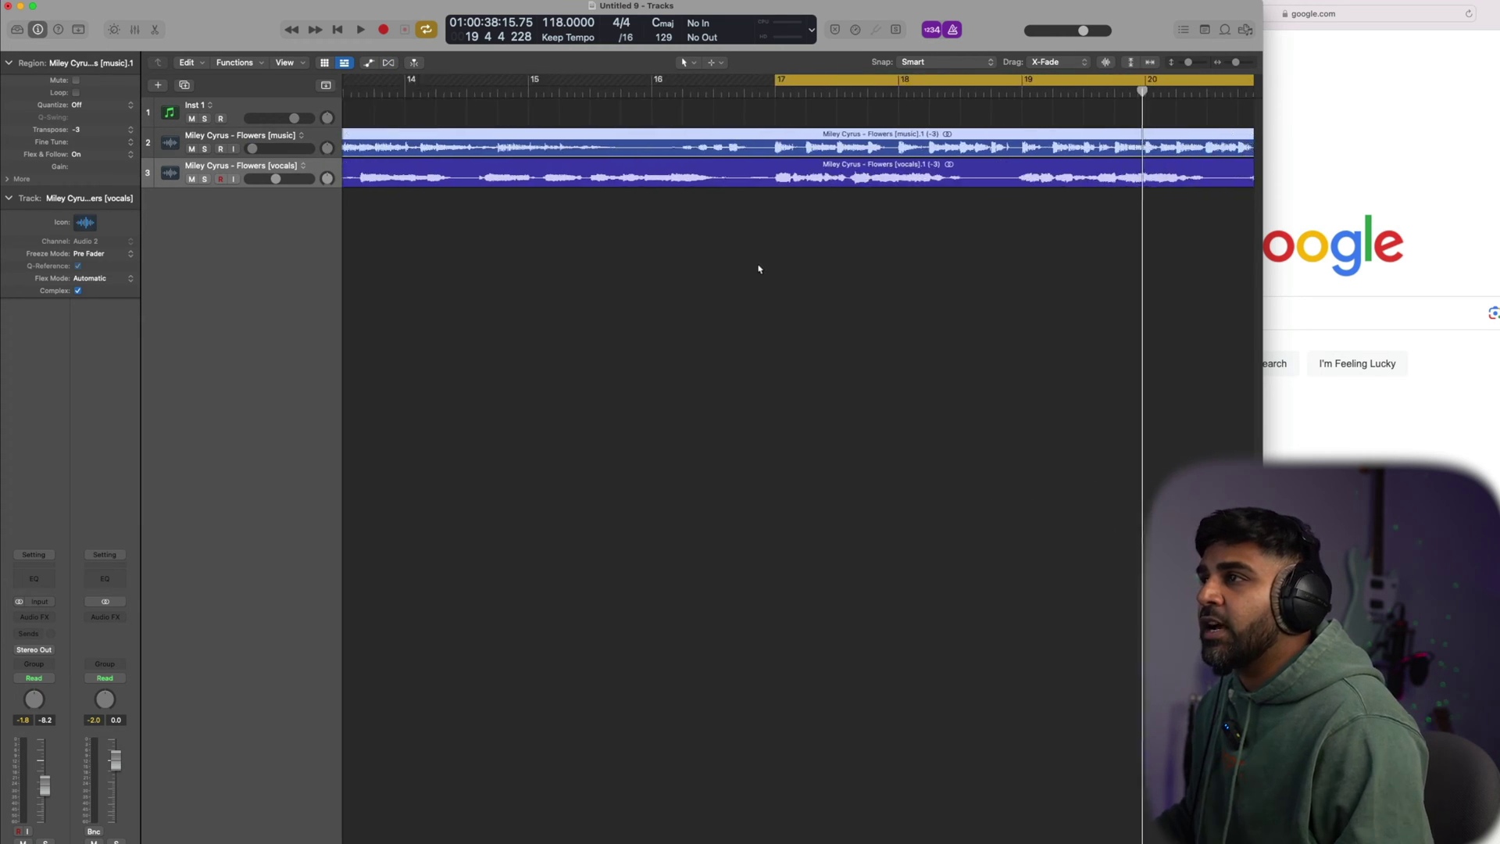
pyautogui.hscroll(5, 757, 269)
pyautogui.doubleClick(560, 29)
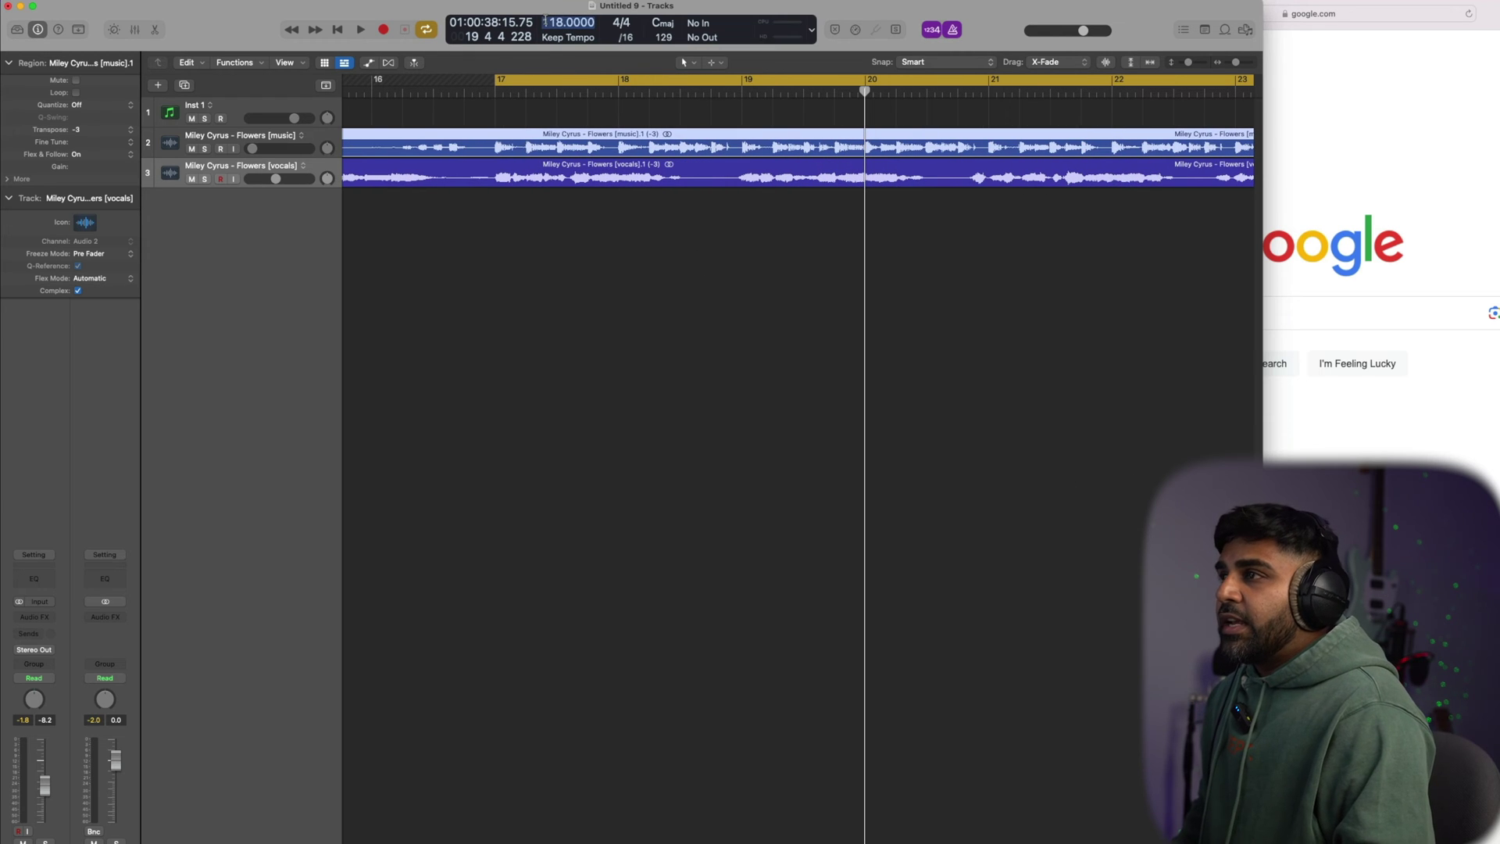
pyautogui.write('130')
pyautogui.press('Return')
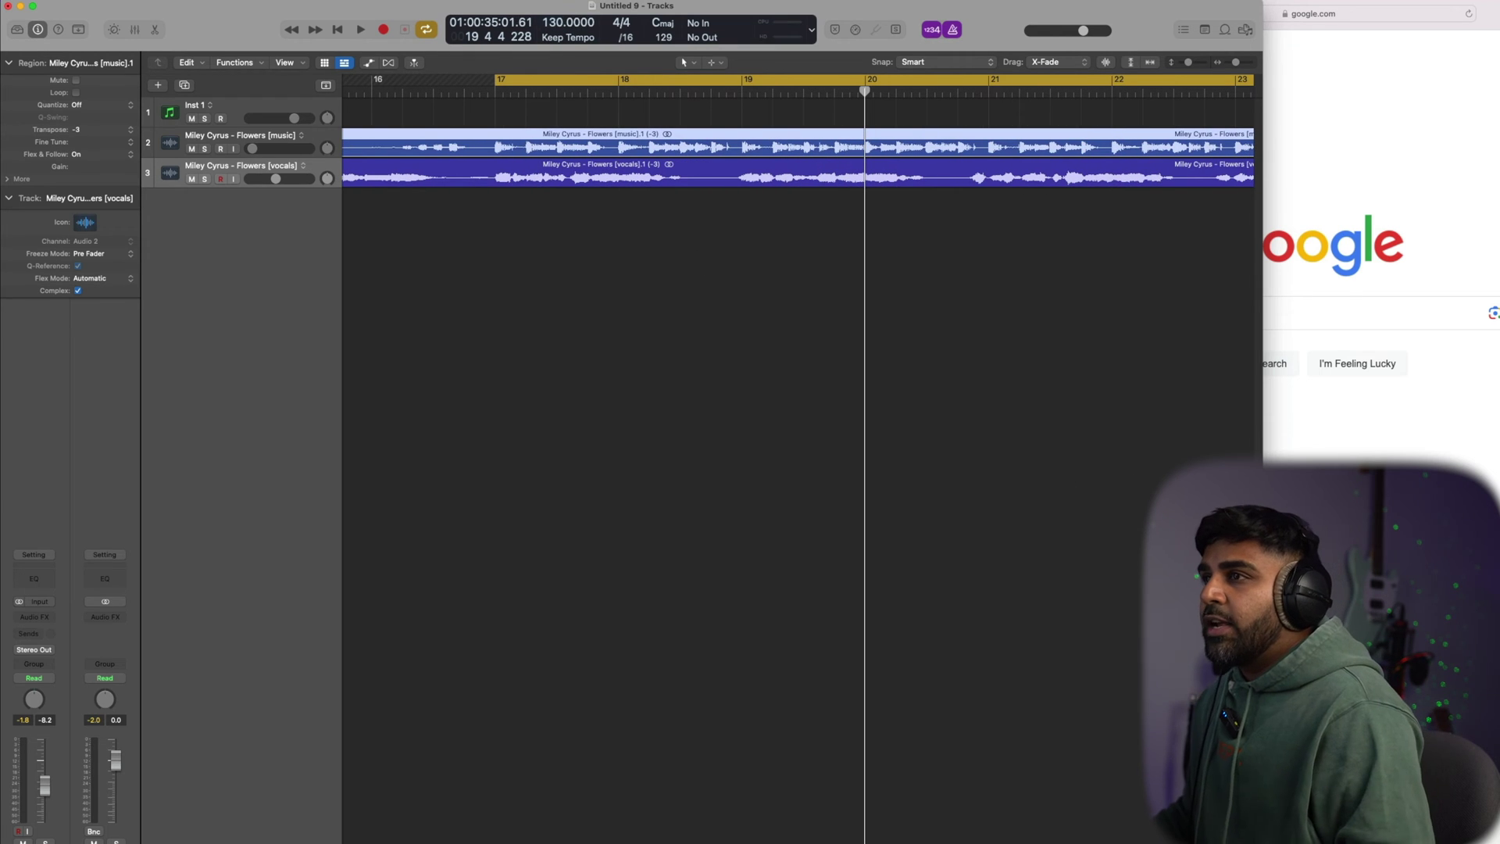
# Turn the music track's volume all the way down and reset the vocals track to 0.0 dB, checking the cycle by playback
pyautogui.click(208, 159)
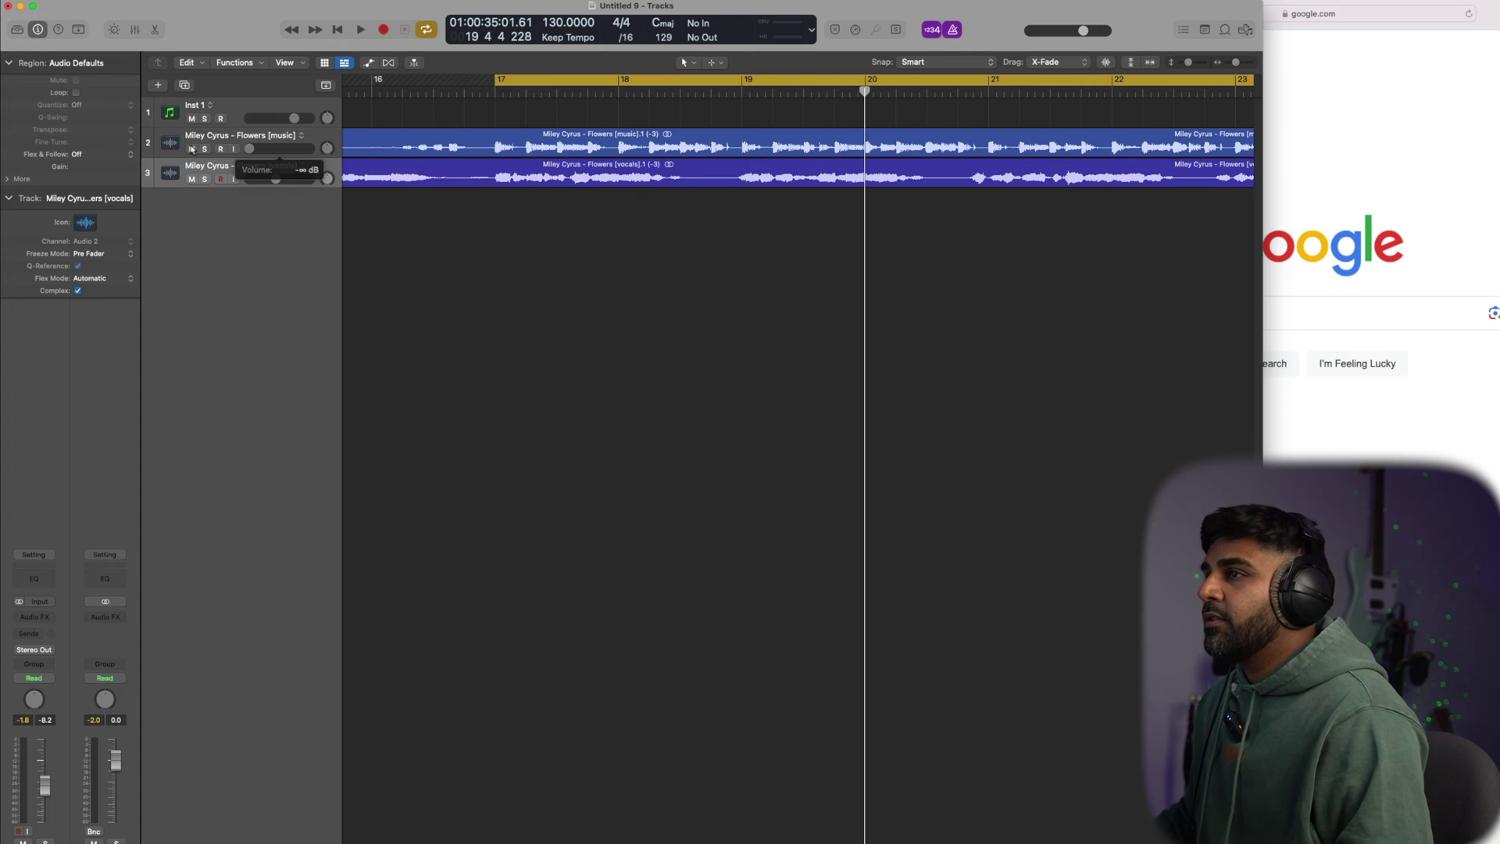
pyautogui.press('space')
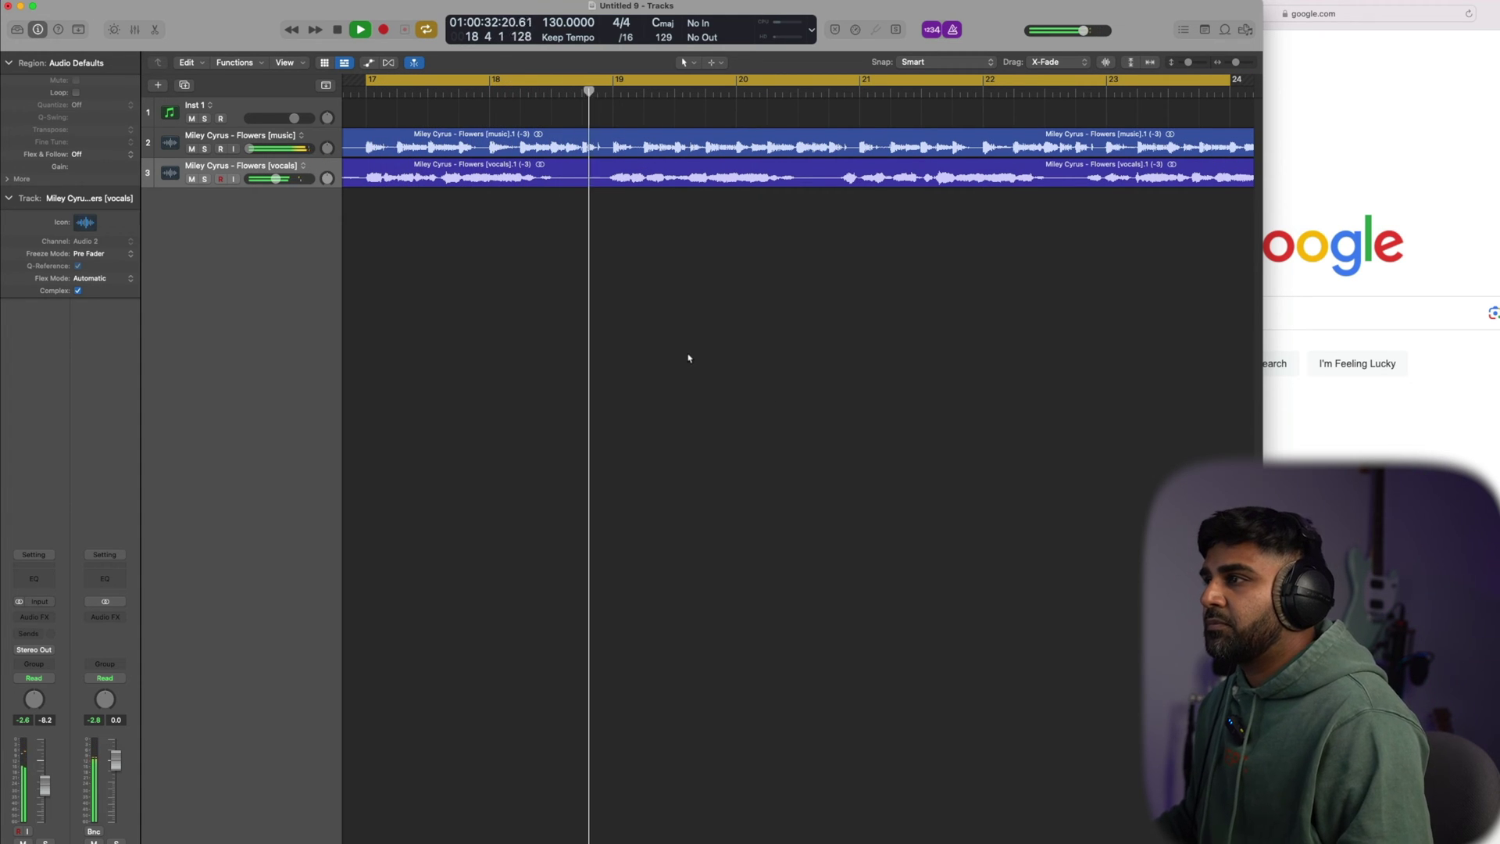
pyautogui.press('space')
pyautogui.moveTo(256, 152); pyautogui.dragTo(272, 149)
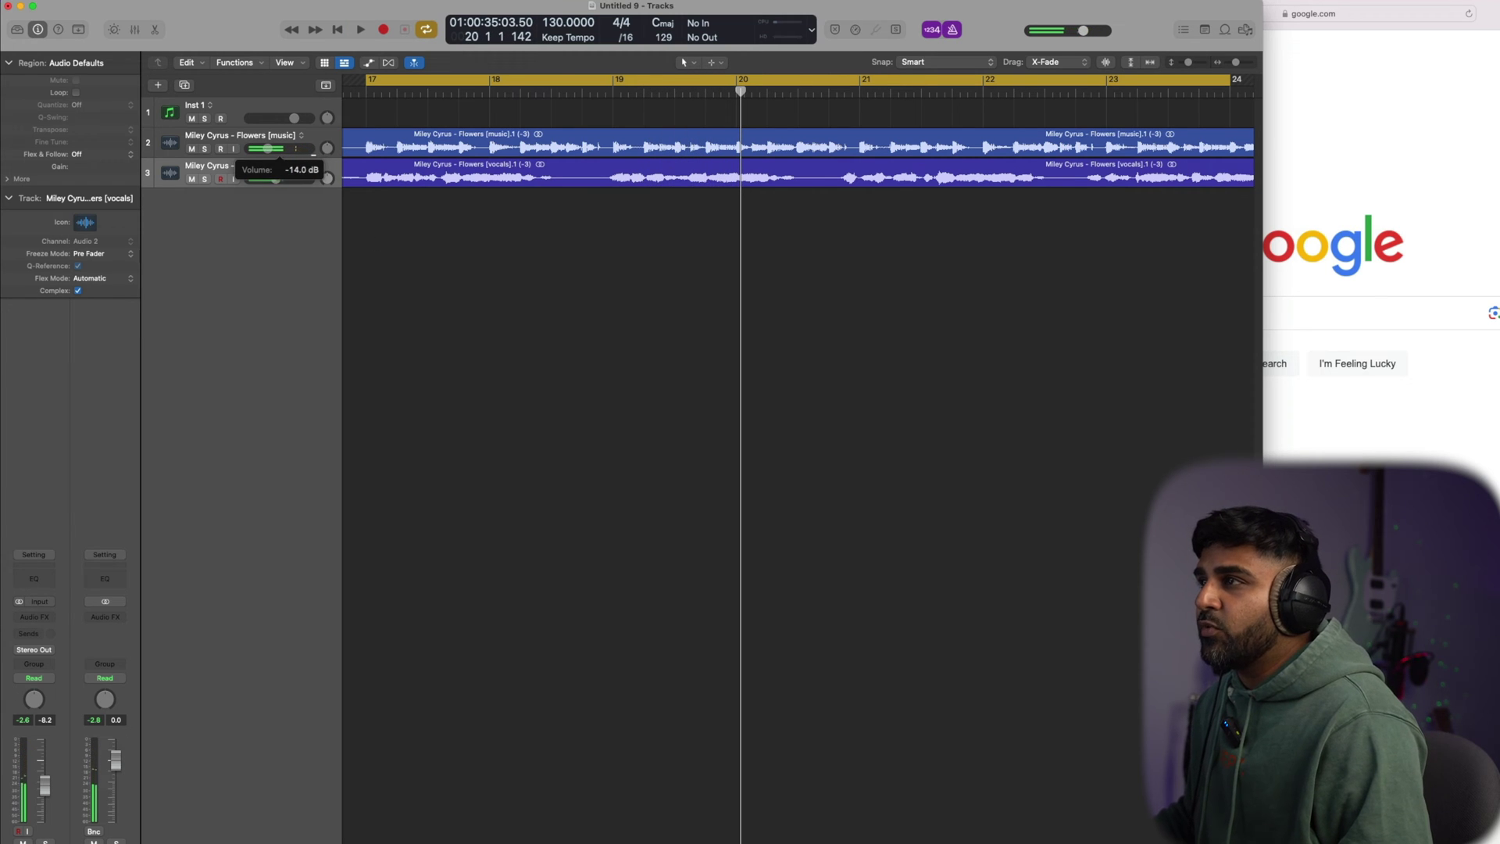
pyautogui.keyDown('alt'); pyautogui.click(290, 179); pyautogui.keyUp('alt')
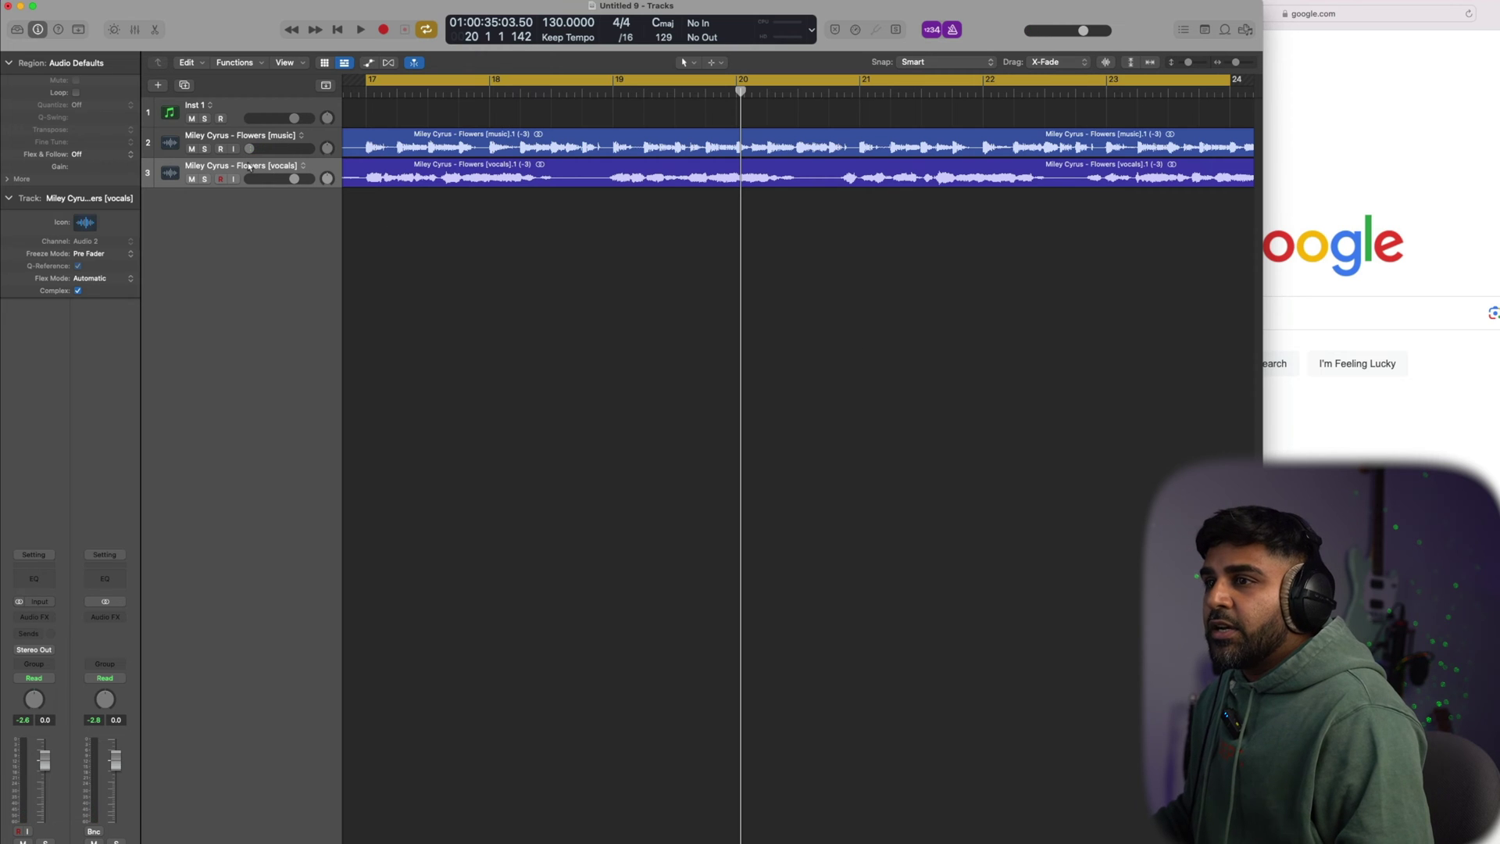
# Add a Channel EQ to the vocals track with a low cut at 410 Hz and close its window
pyautogui.click(275, 168)
pyautogui.click(31, 577)
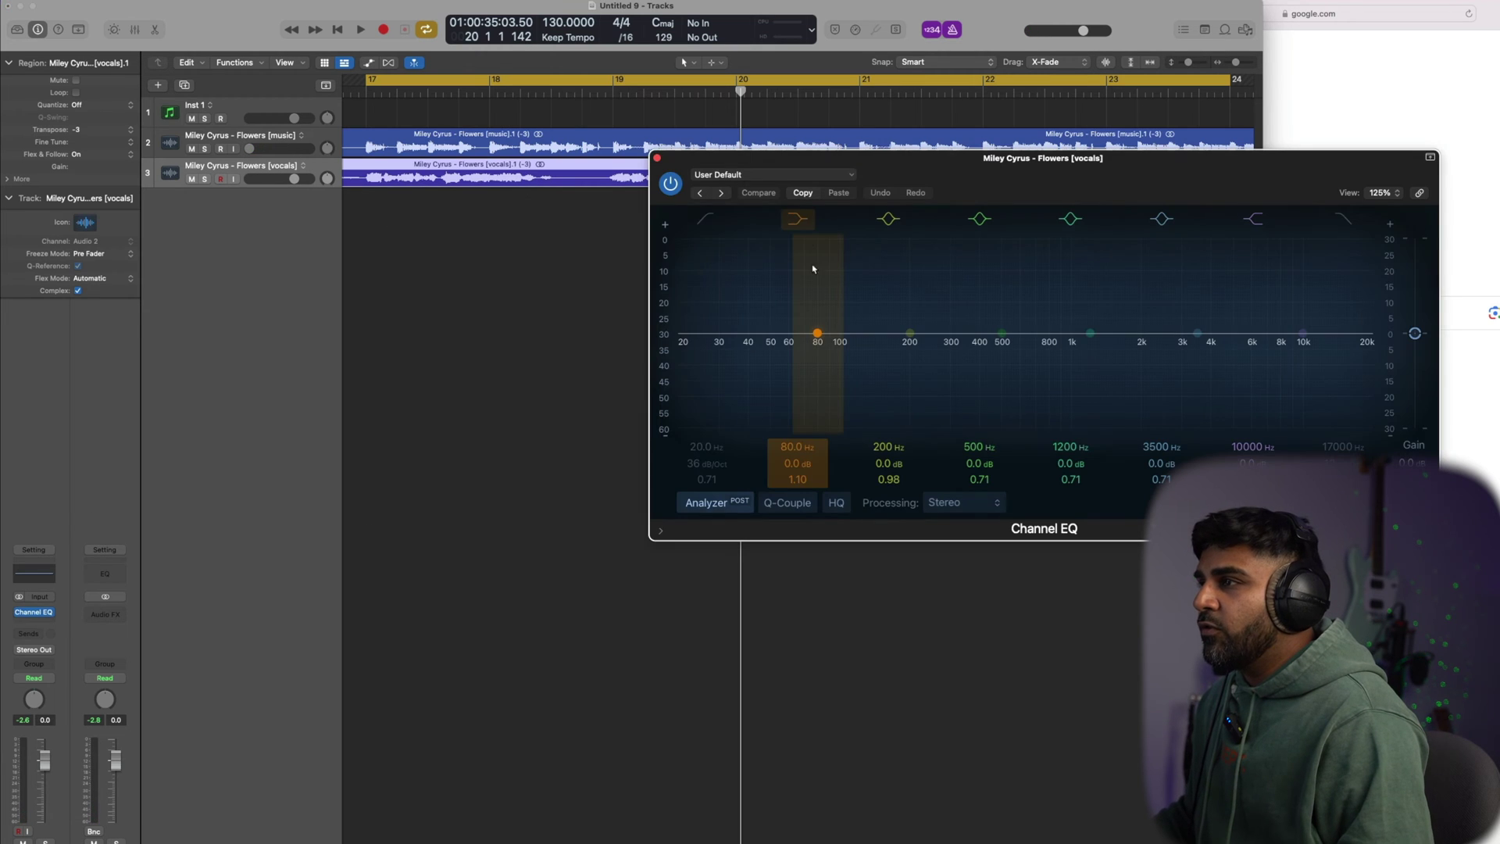
pyautogui.moveTo(713, 385); pyautogui.dragTo(1020, 393)
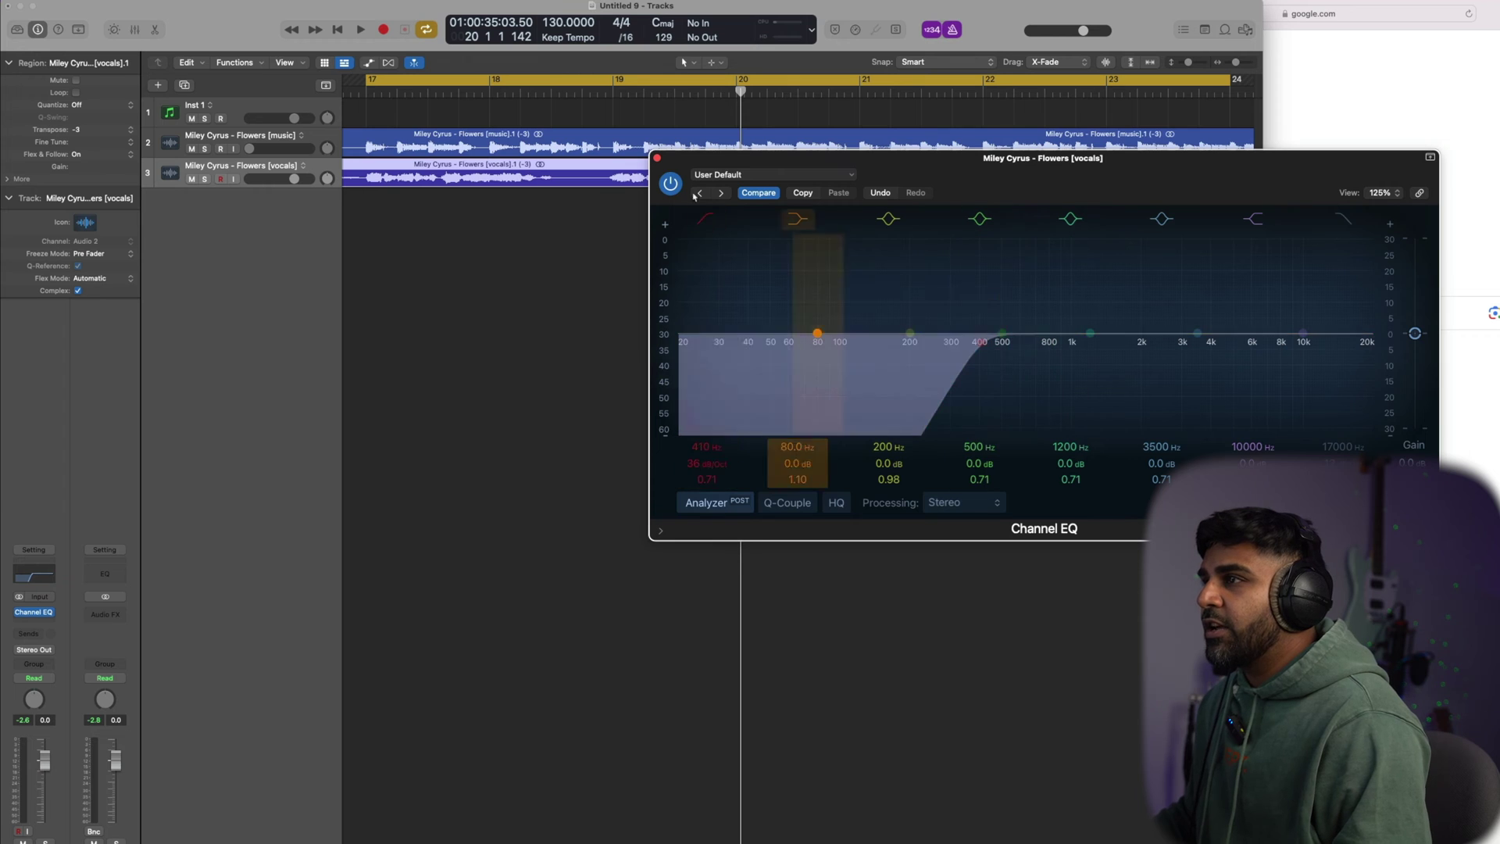
pyautogui.click(656, 159)
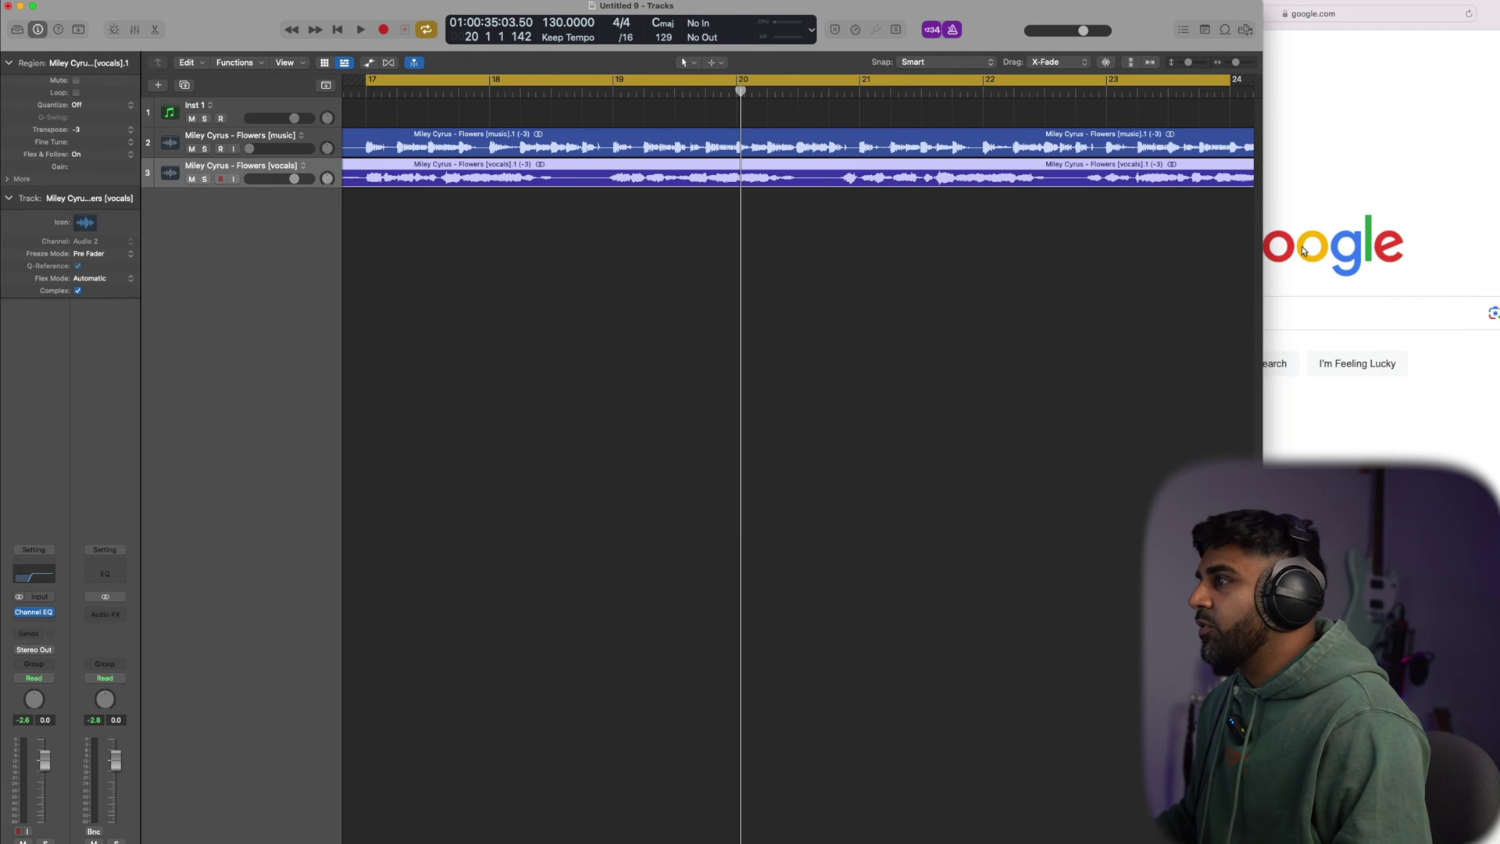
# Switch to Safari, search Google for "flowers chords" and open the Ultimate Guitar result for the Miley Cyrus song
pyautogui.click(1312, 251)
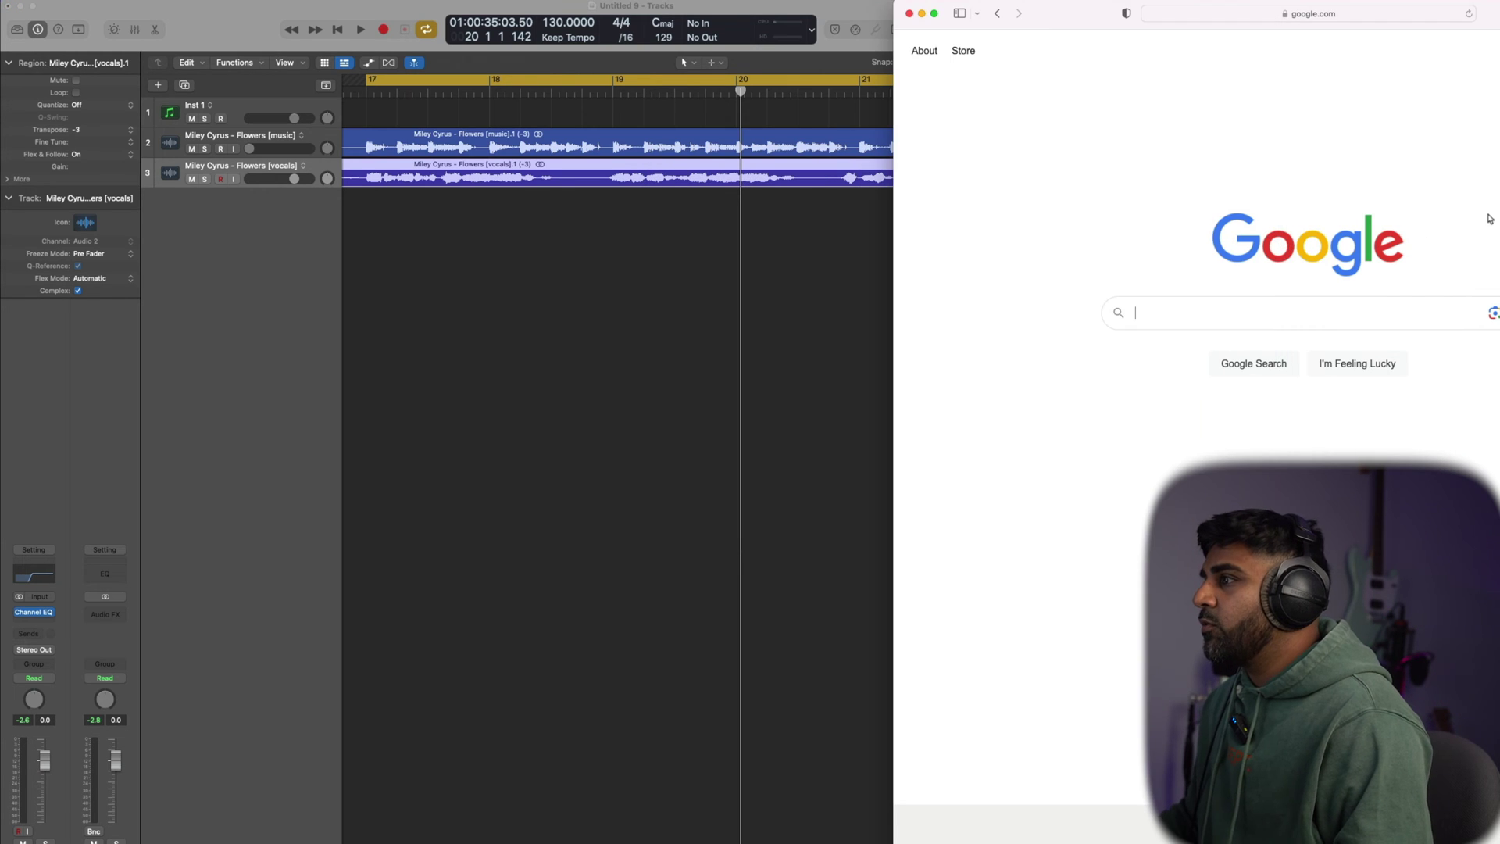
pyautogui.click(1216, 309)
pyautogui.write('flowers chords')
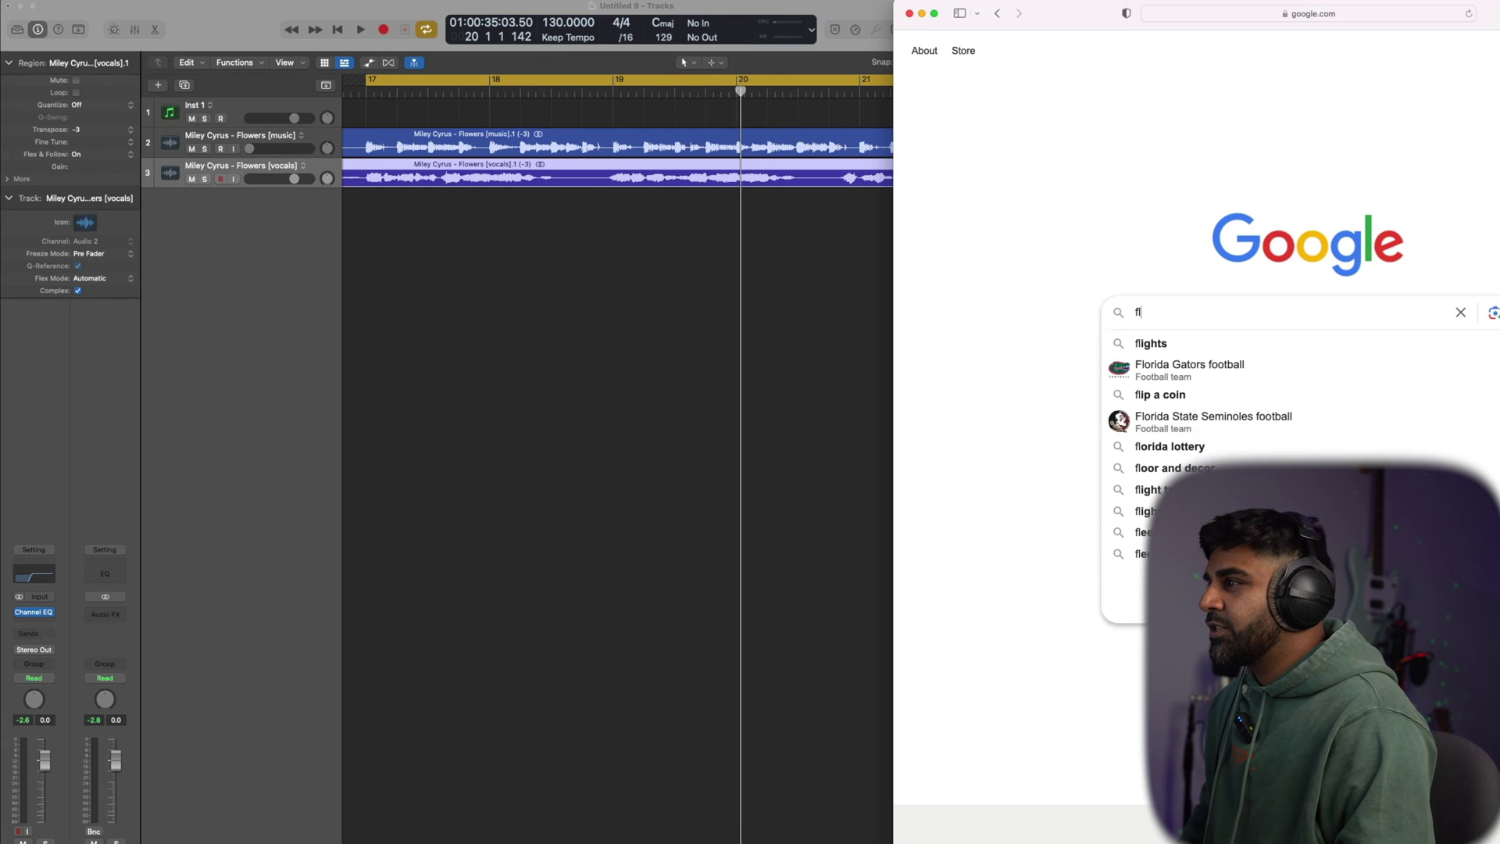
pyautogui.press('Return')
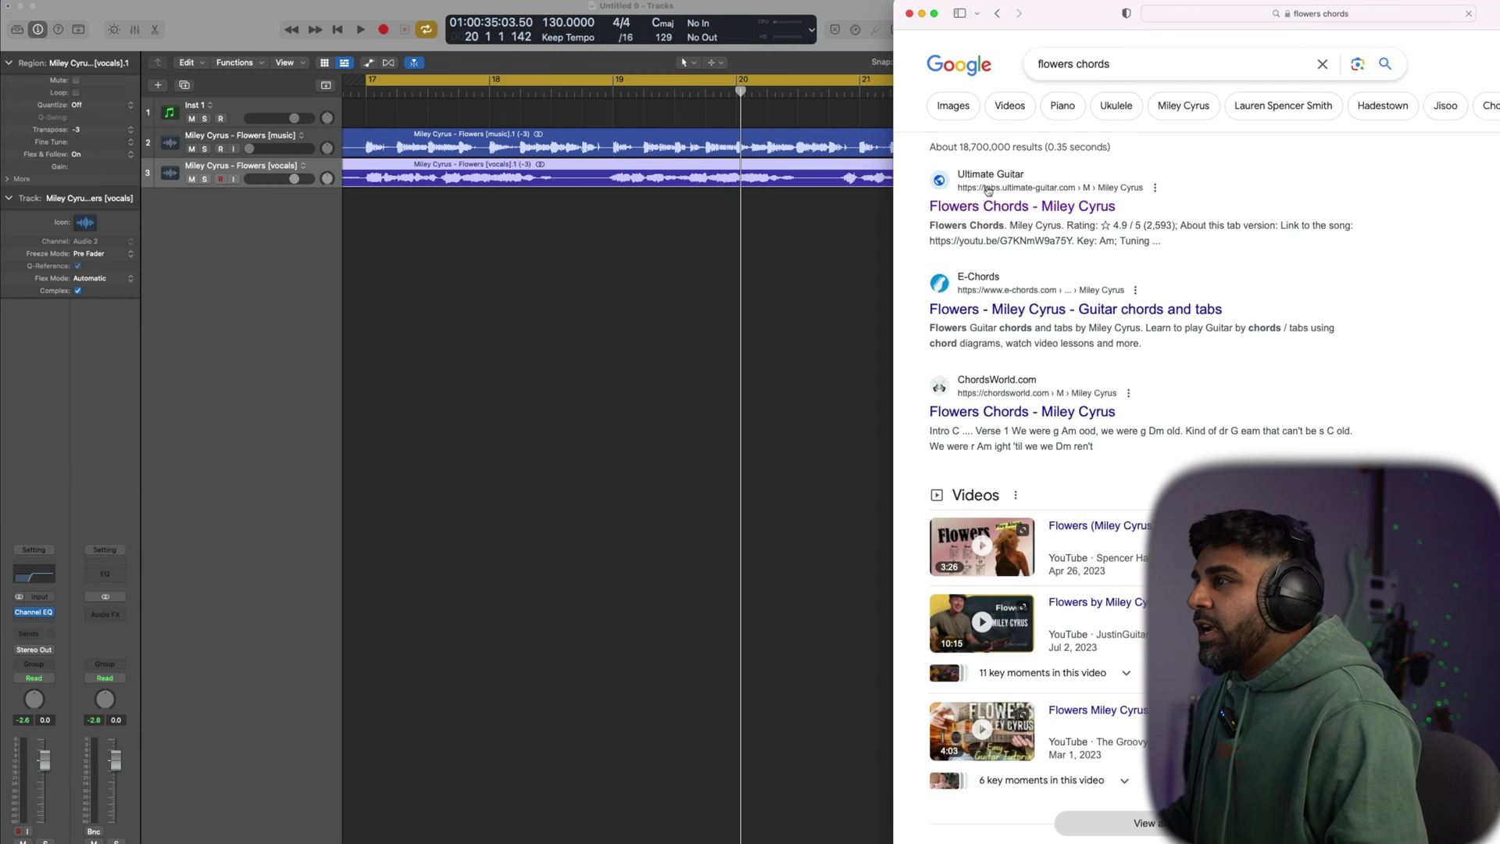
pyautogui.click(1003, 209)
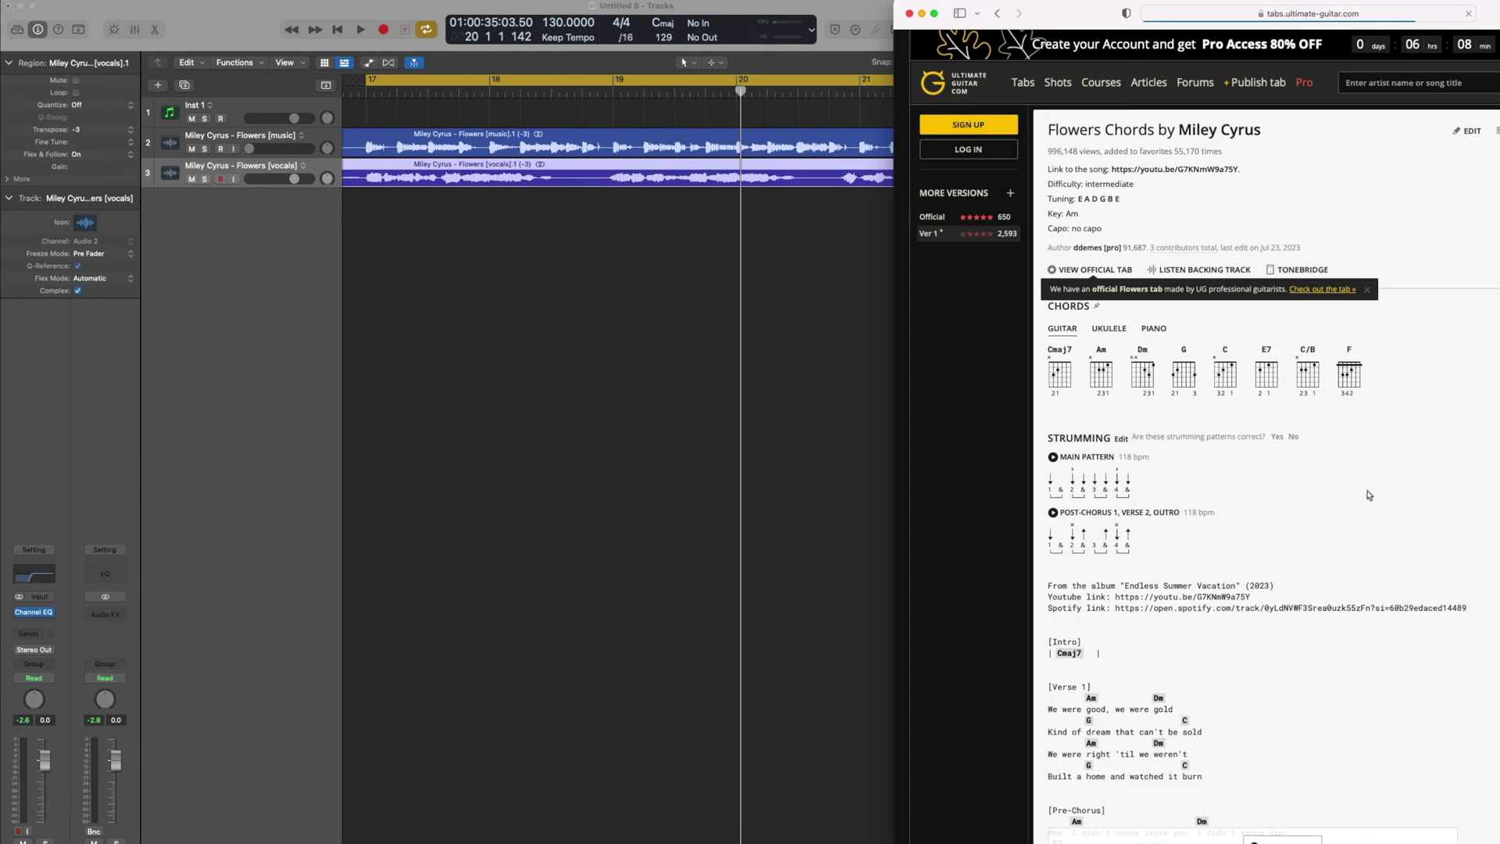
# Transpose the Flowers chord sheet down three semitones and examine the chords of its chorus
pyautogui.scroll(-5, 1363, 493)
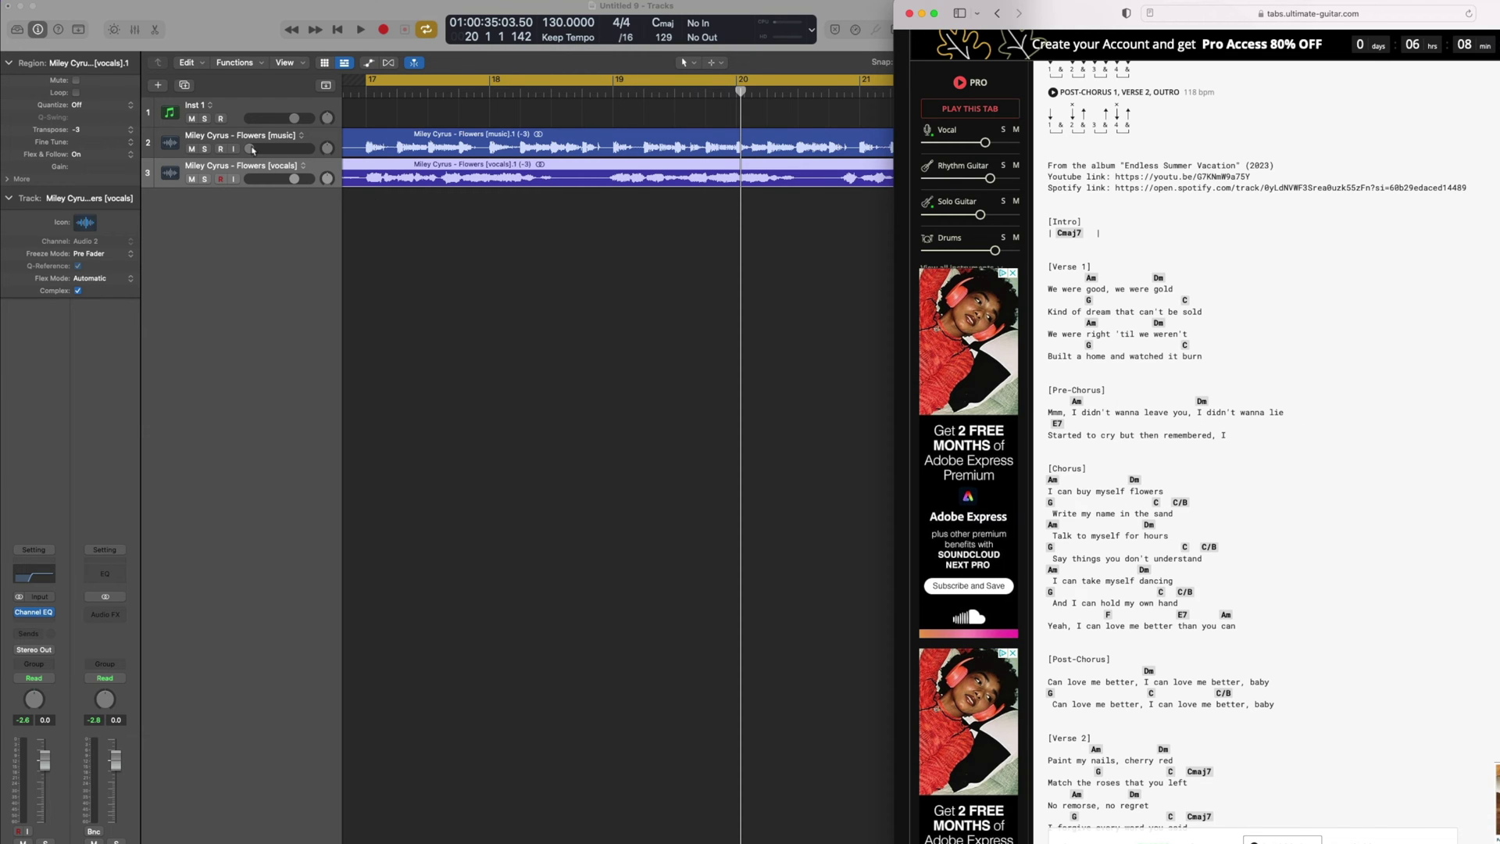
pyautogui.scroll(15, 1320, 486)
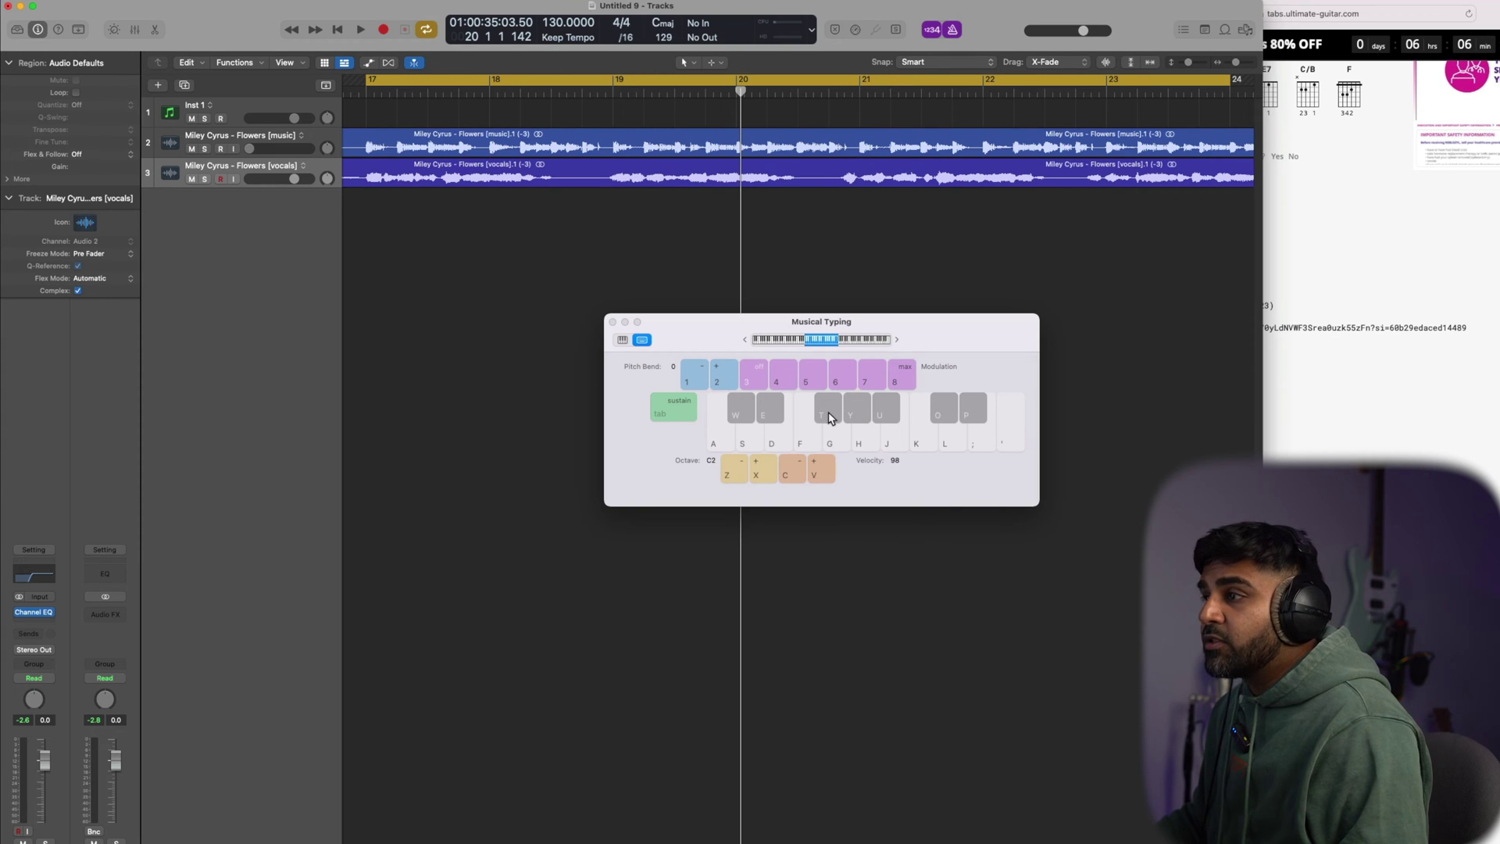
pyautogui.click(1313, 414)
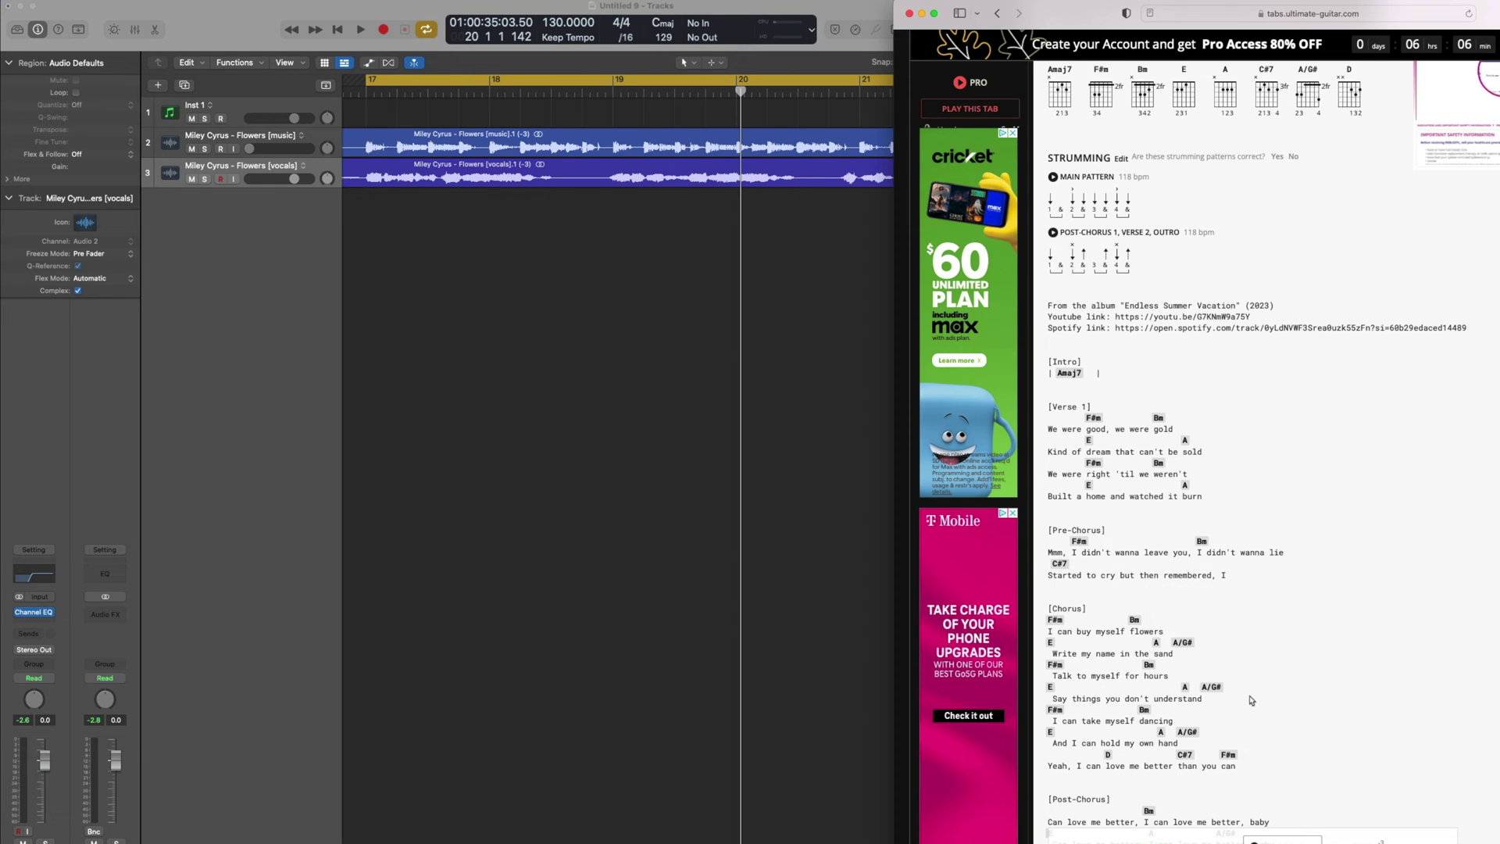
pyautogui.moveTo(1227, 684); pyautogui.dragTo(1196, 685)
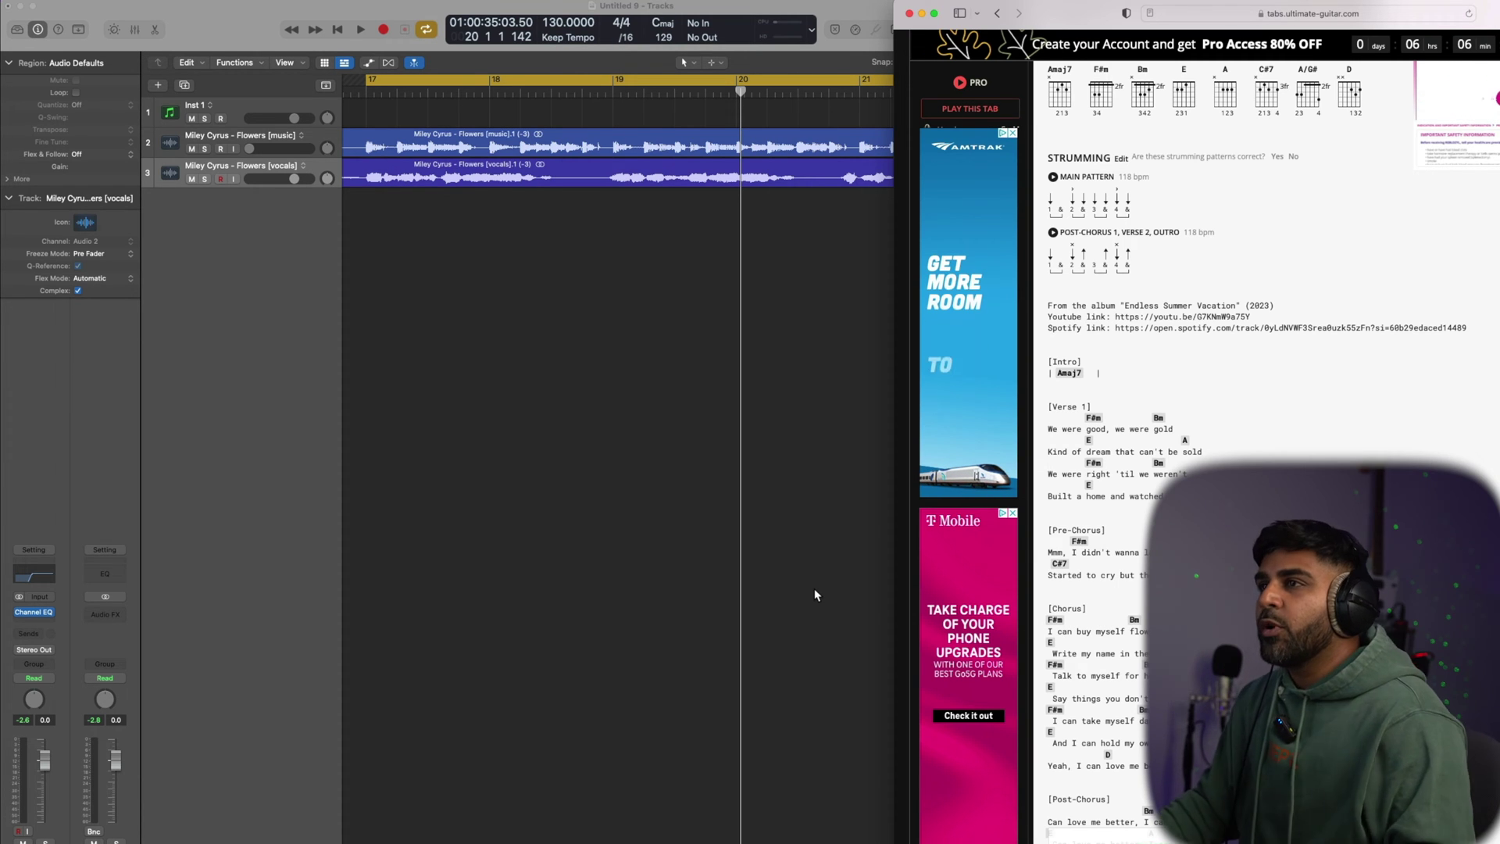
# Switch back to Logic Pro, create a new software instrument track below the vocals and load Pianoteq 8 on it
pyautogui.click(814, 596)
pyautogui.press('Up')
pyautogui.press('Up')
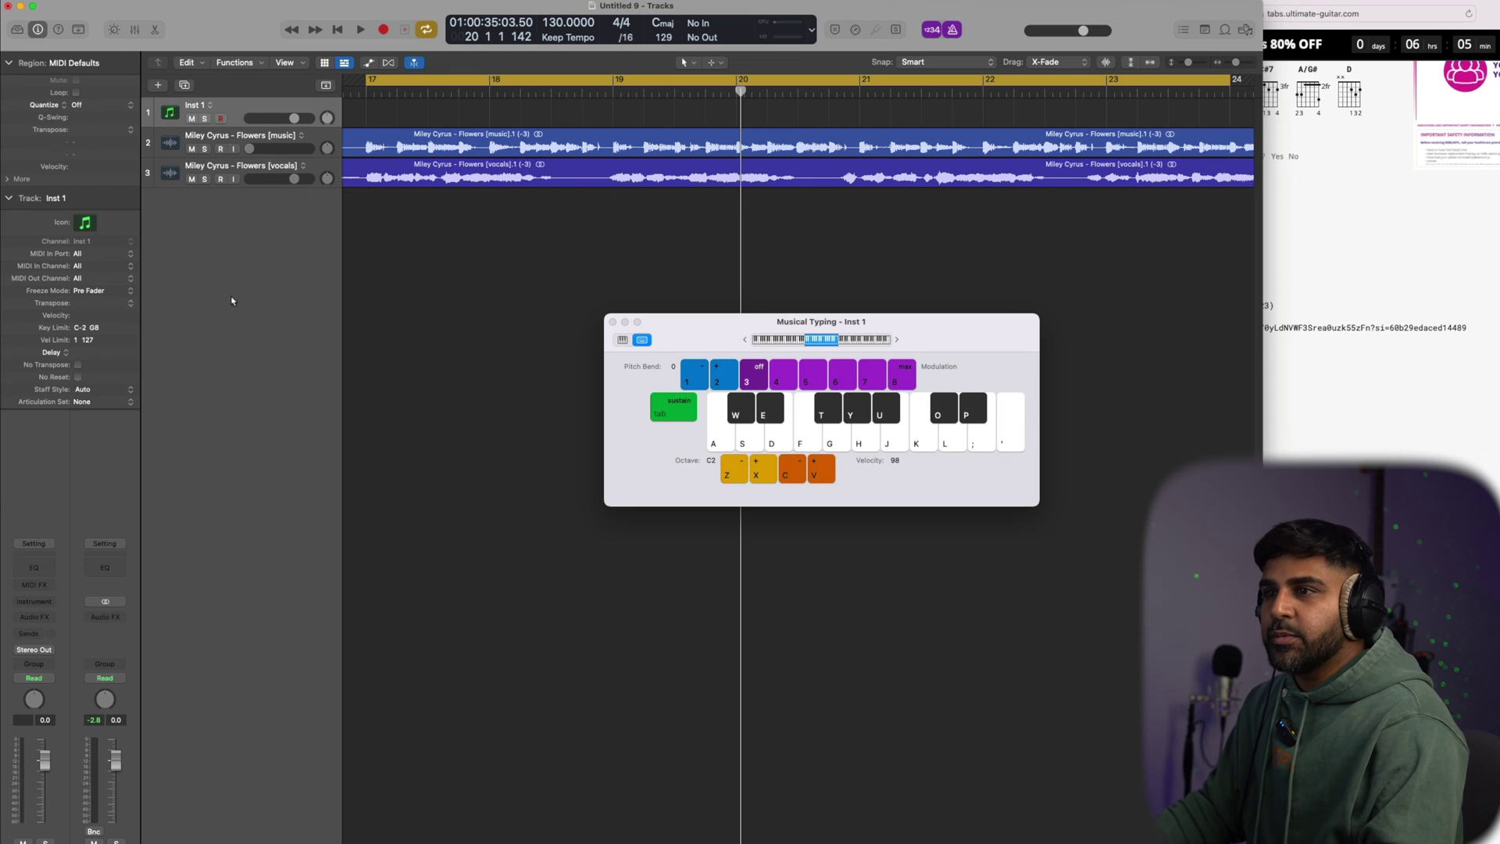
pyautogui.press('super+d')
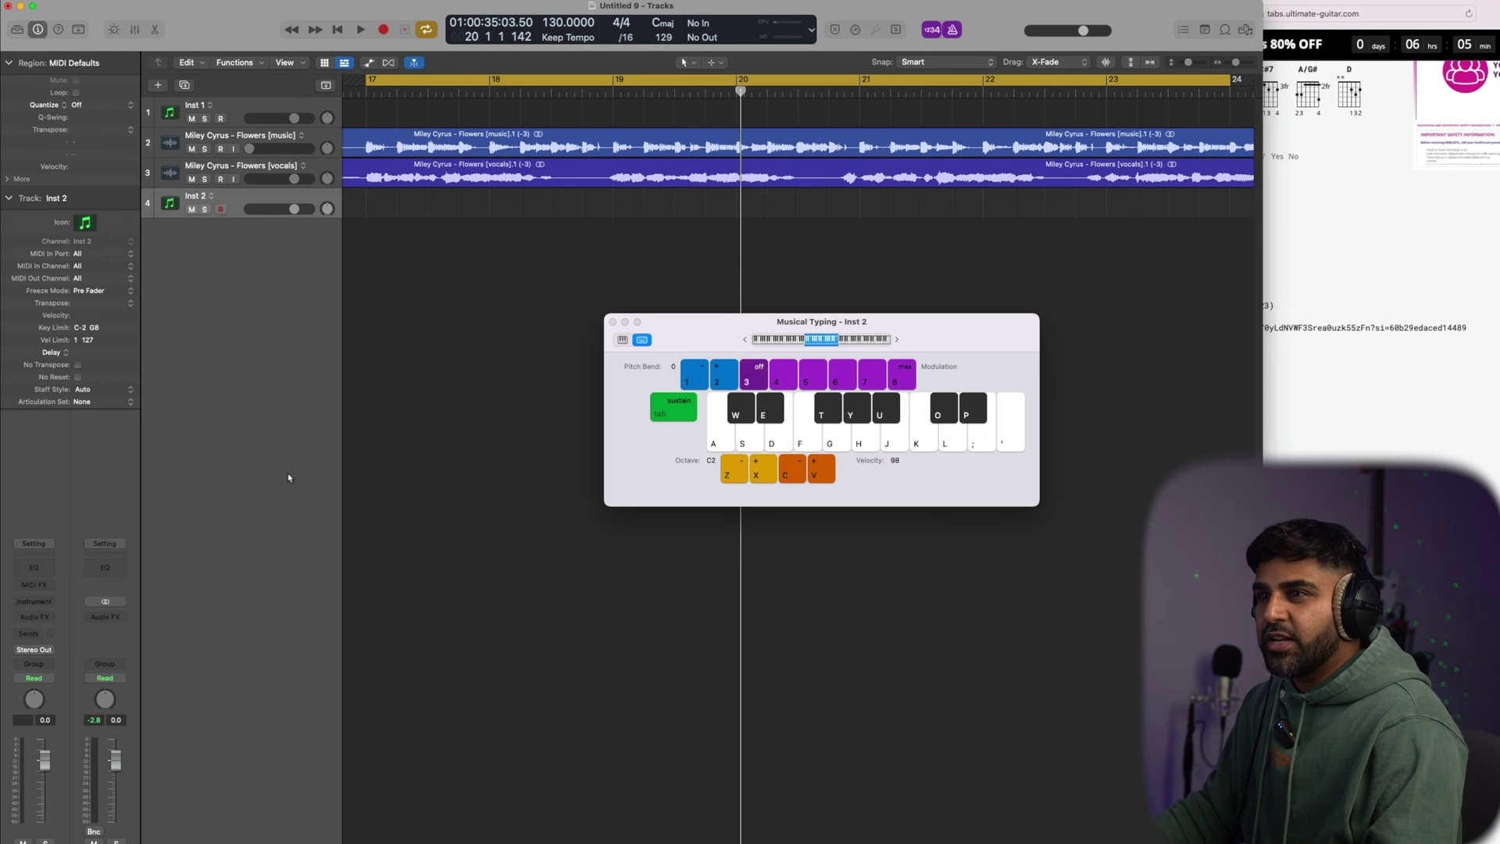
pyautogui.click(33, 601)
pyautogui.write('piano')
pyautogui.press('Return')
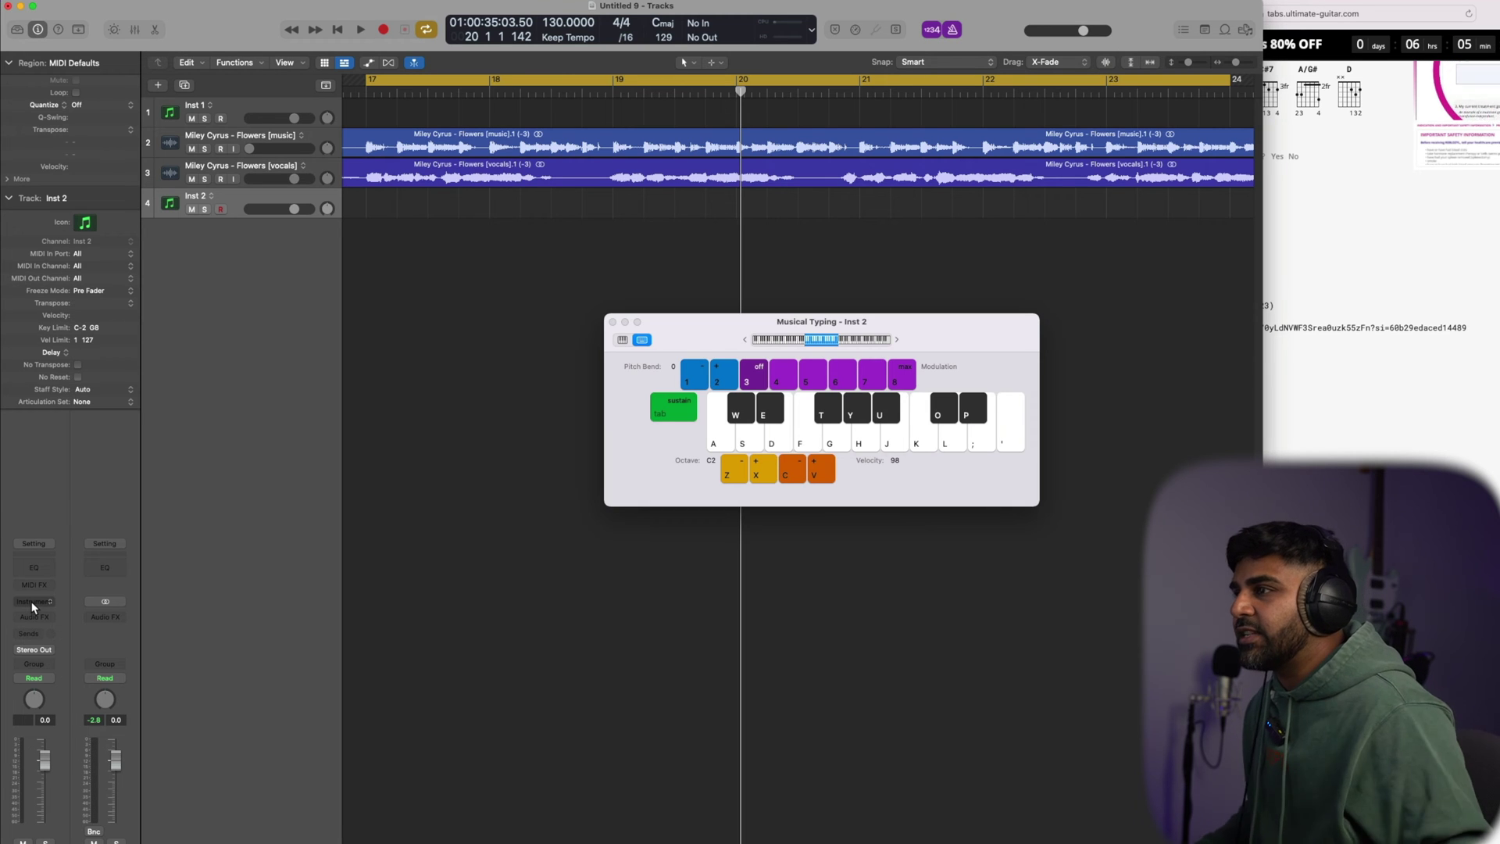
pyautogui.click(33, 602)
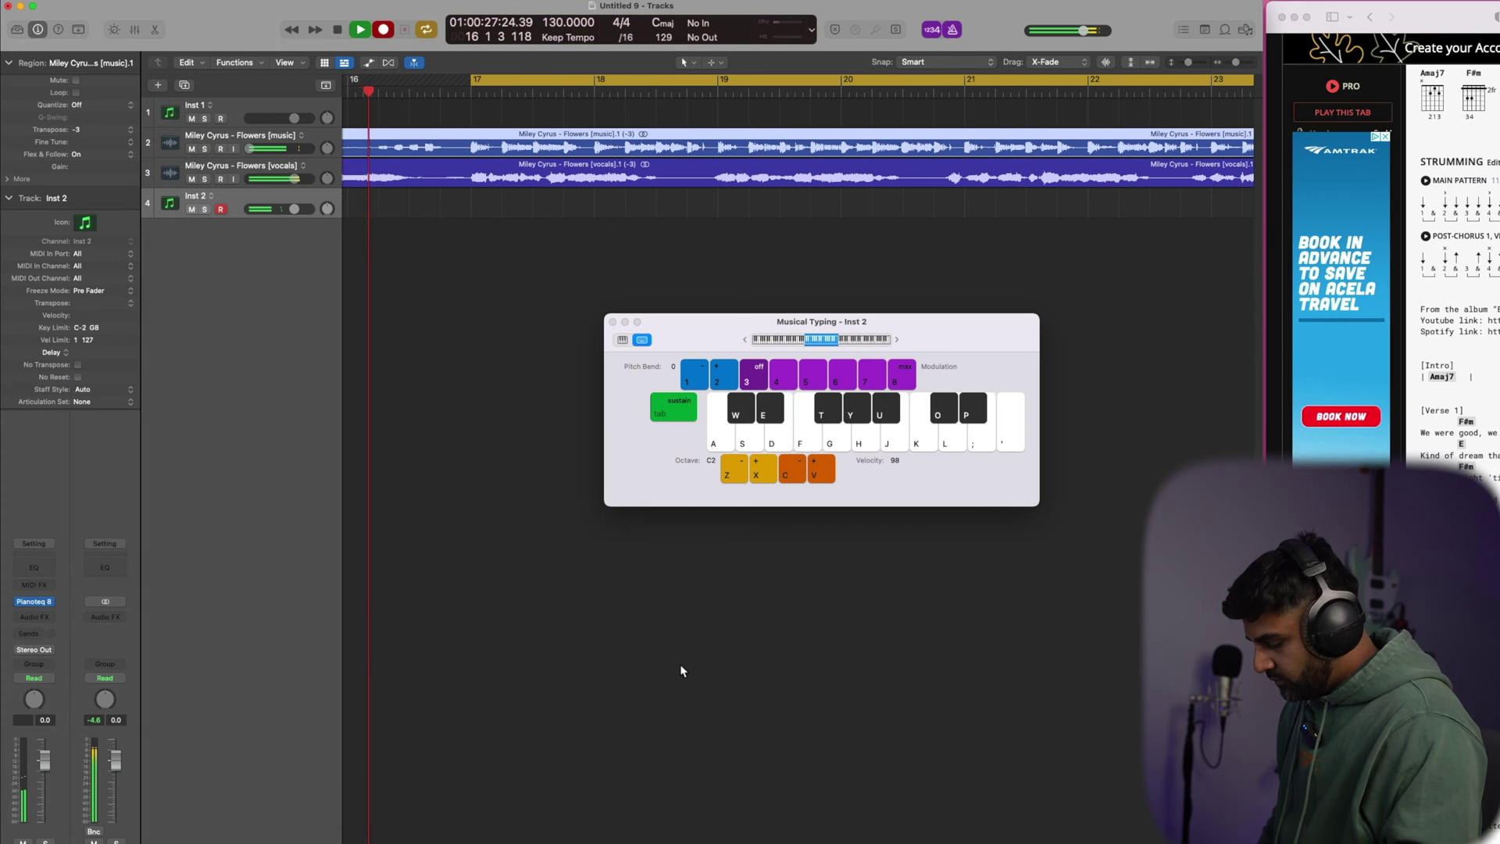
# Record the chords F#m, Bm, E and A on the piano track over bars 17 to 21 and close the Musical Typing window
pyautogui.press('r')
pyautogui.press('t')
pyautogui.press('h')
pyautogui.press('o')
pyautogui.press('t')
pyautogui.press('j')
pyautogui.press('l')
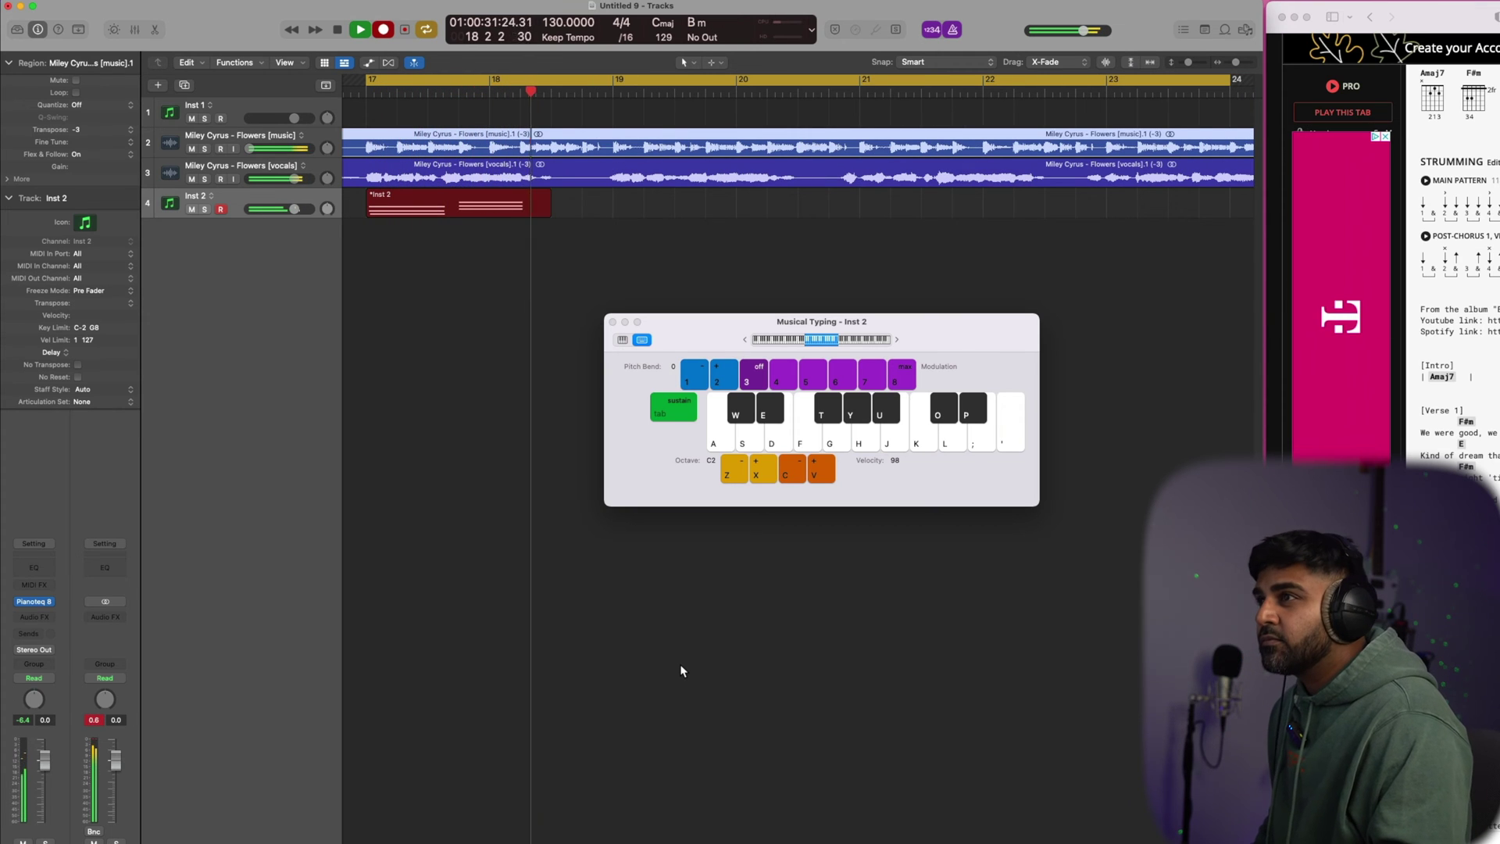
pyautogui.press('p')
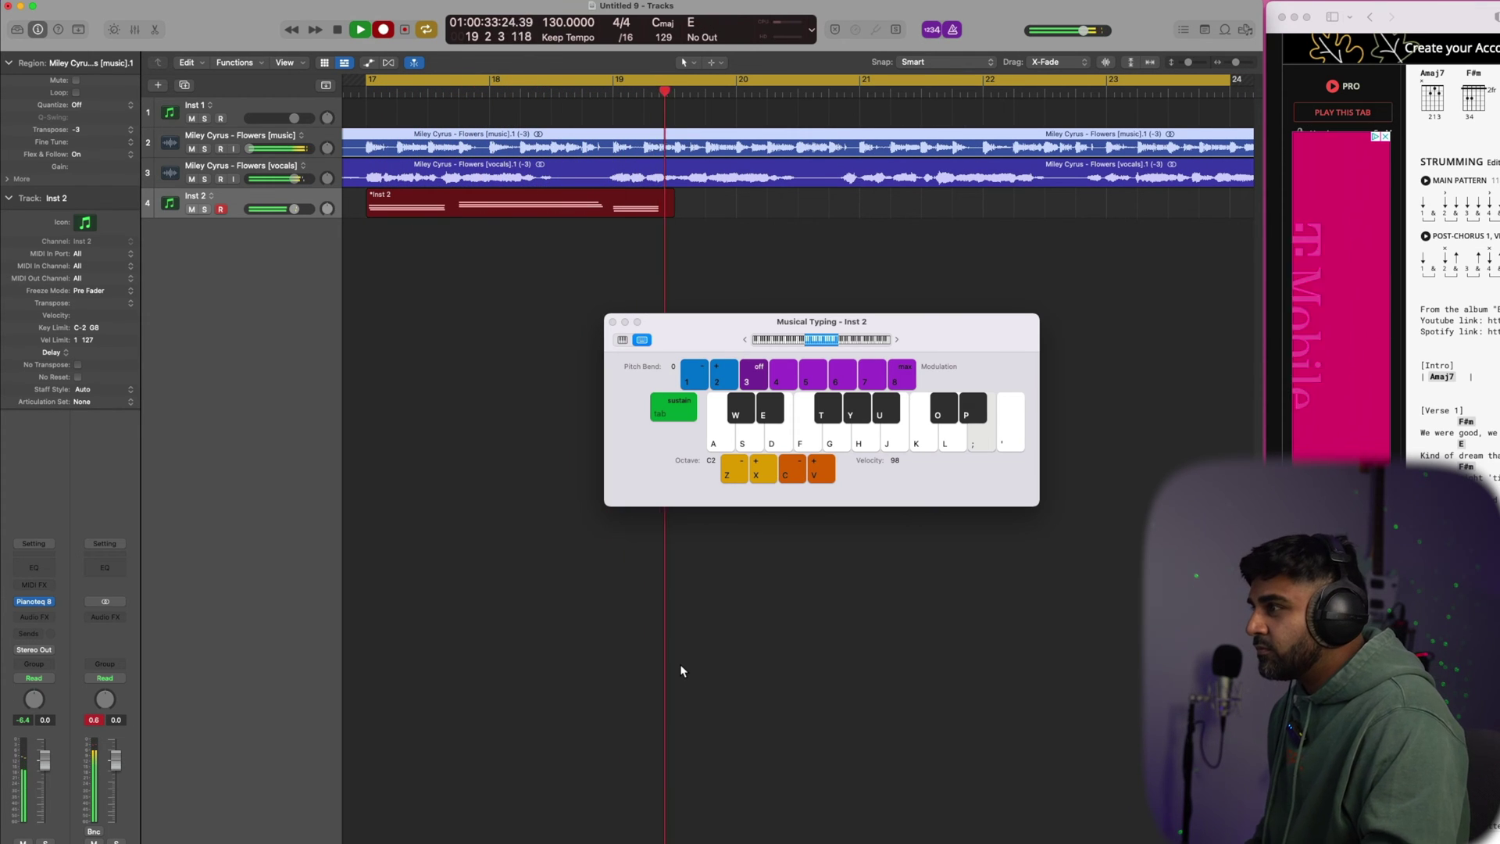
pyautogui.press('p')
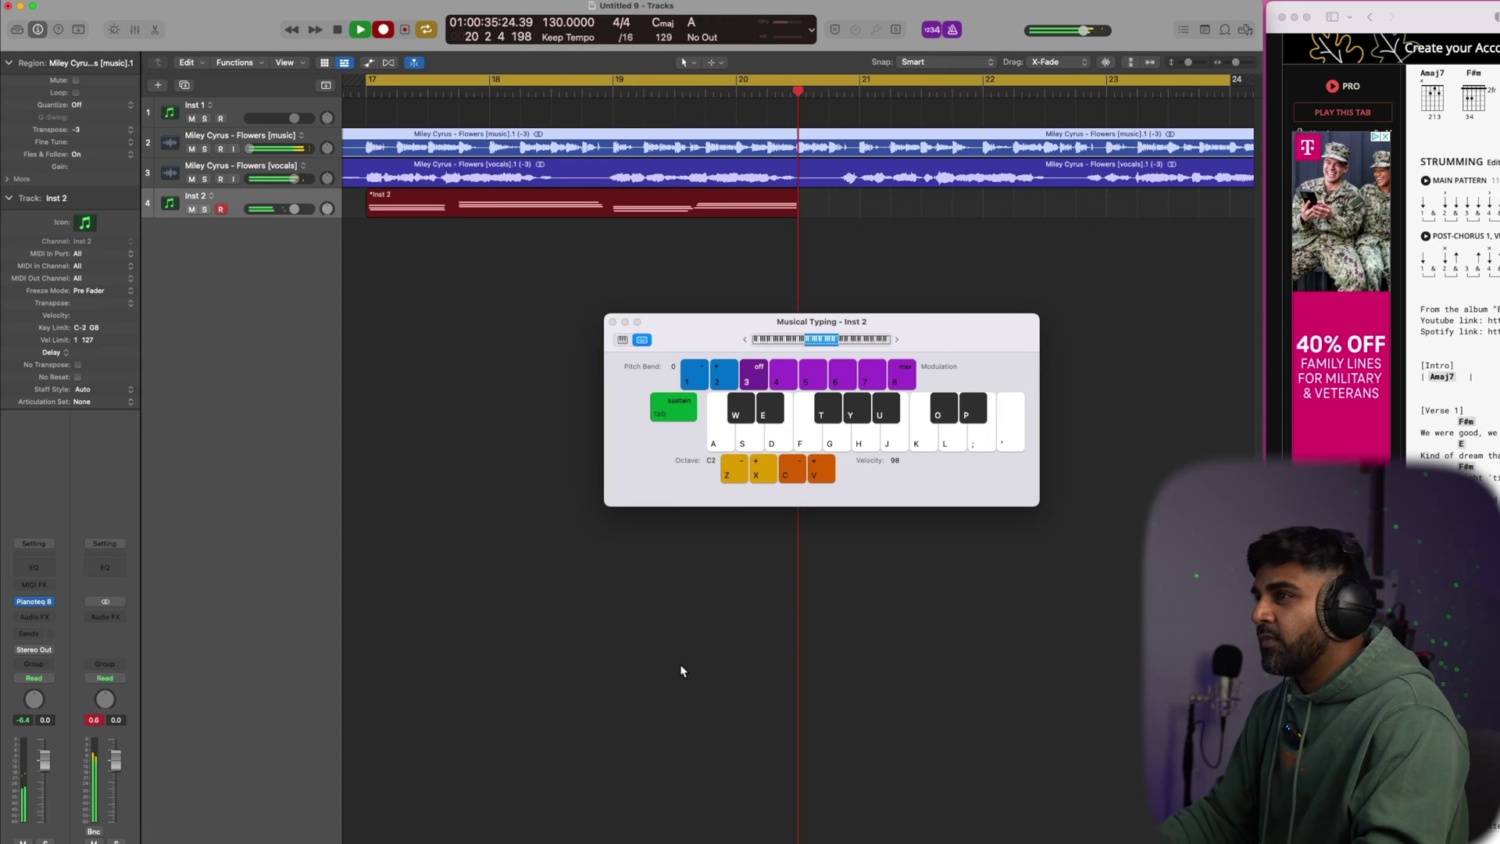
pyautogui.press('space')
pyautogui.click(598, 205)
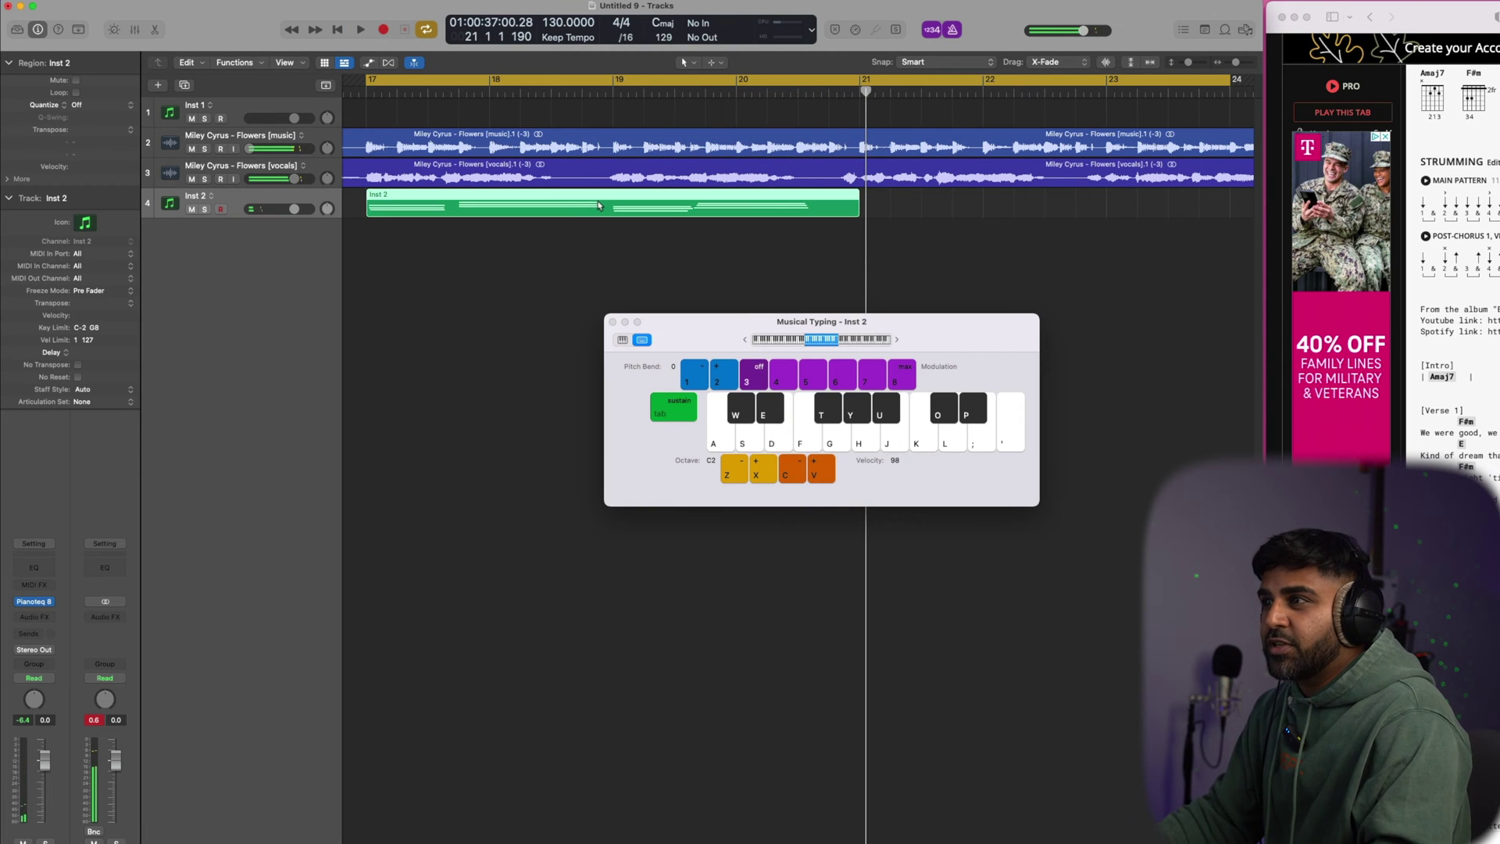
pyautogui.click(613, 322)
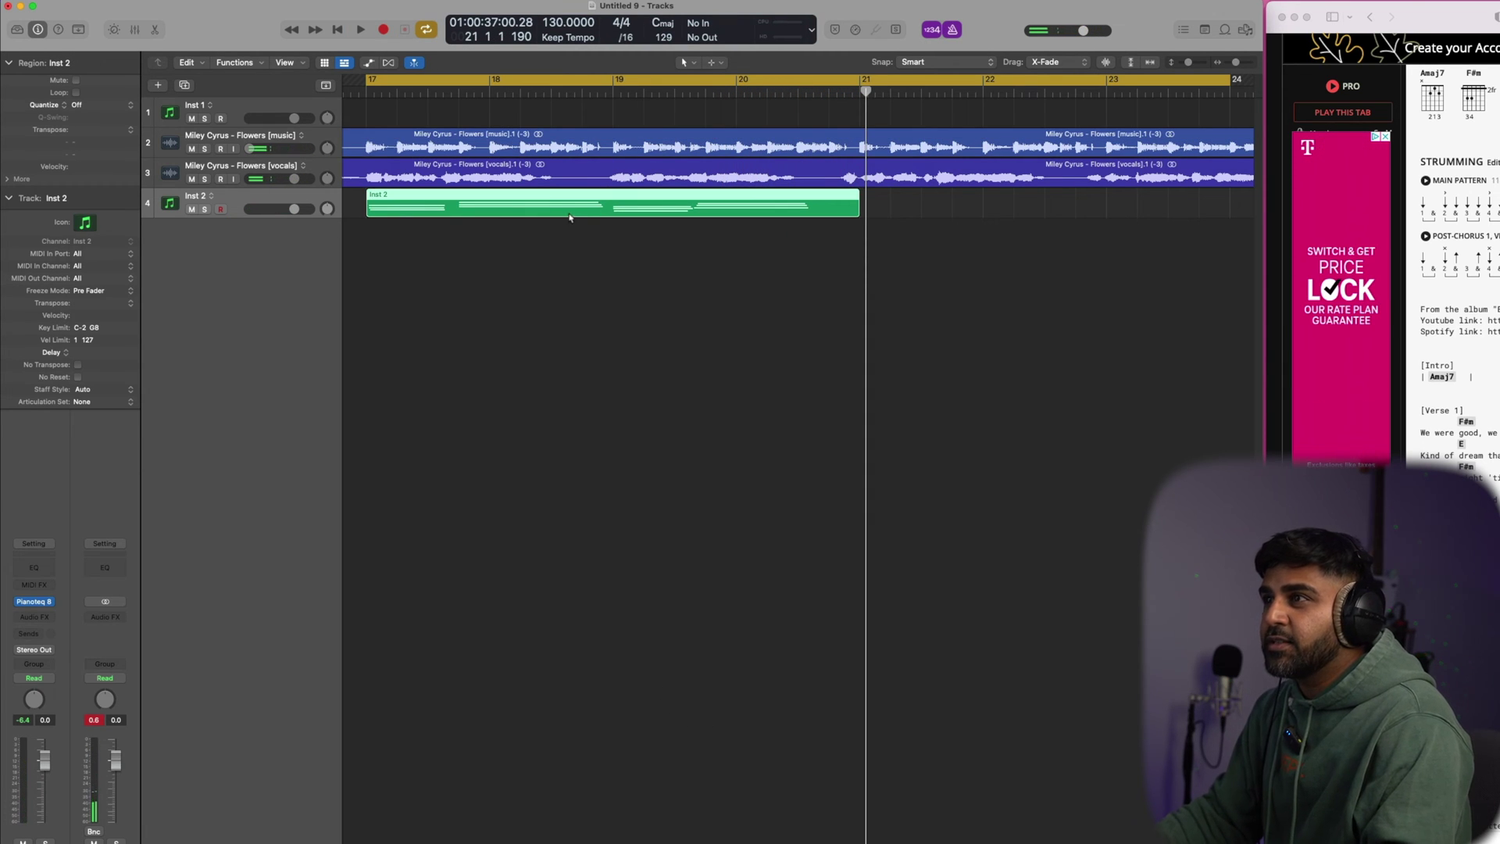
# Quantize the recorded piano notes to 1/16 in the Piano Roll and align the start of the last chord's three notes
pyautogui.doubleClick(545, 206)
pyautogui.press('super+a')
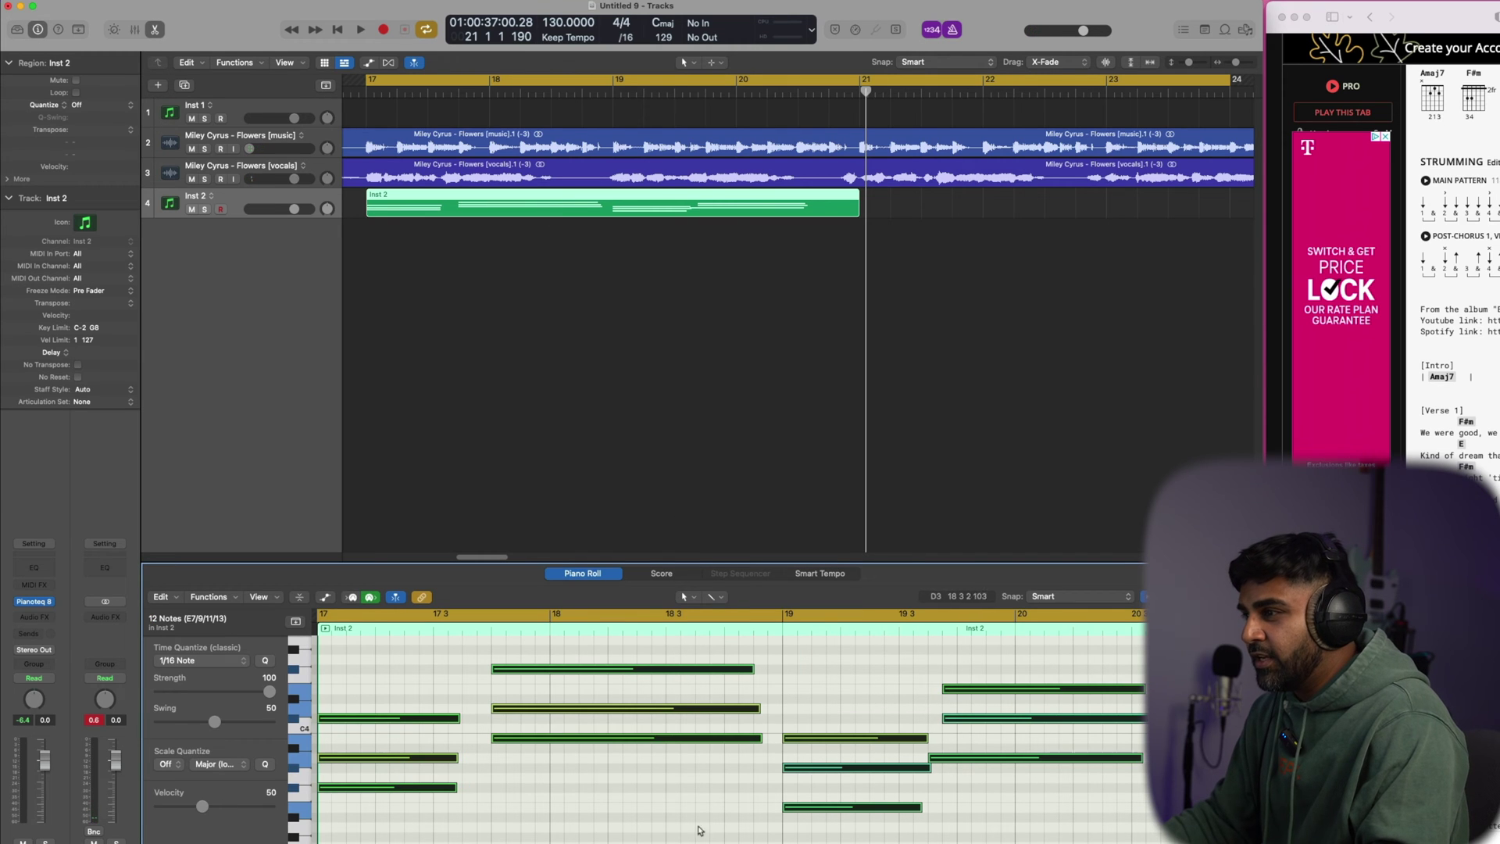
pyautogui.click(1072, 731)
pyautogui.moveTo(969, 757); pyautogui.dragTo(999, 756)
pyautogui.moveTo(999, 738); pyautogui.dragTo(982, 692)
pyautogui.click(296, 266)
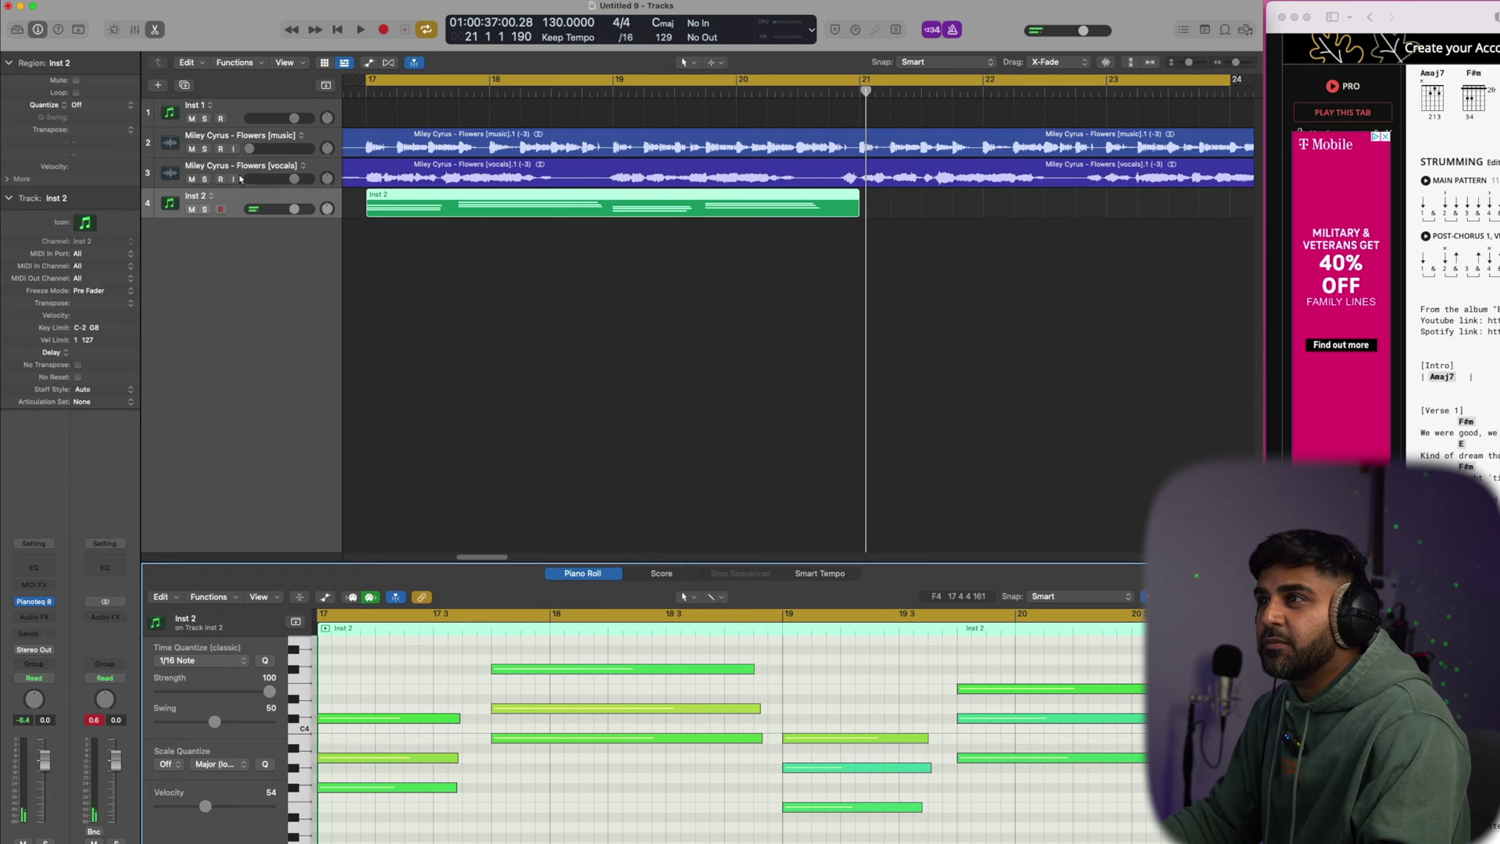
# Extend the piano chords until they join end to end and set the cycle to bars 17 to 21, checking by playback
pyautogui.press('space')
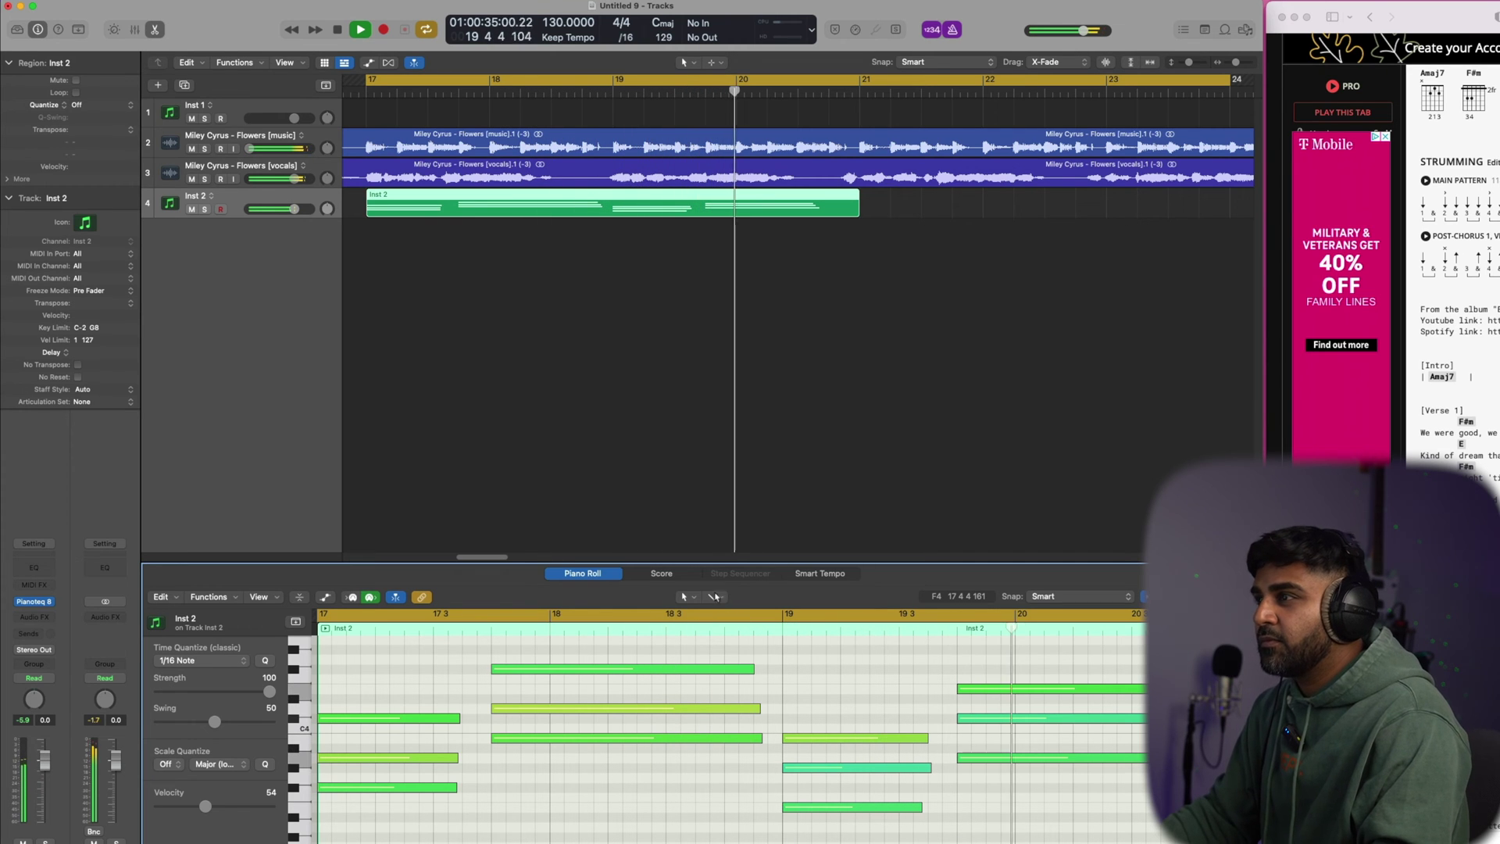
pyautogui.click(575, 314)
pyautogui.press('space')
# Widen the project window and open the KICK folder of the ULTIMATE REGGAETON - Premium Edition (Soniq Sounds) kit in the file browser
pyautogui.click(174, 112)
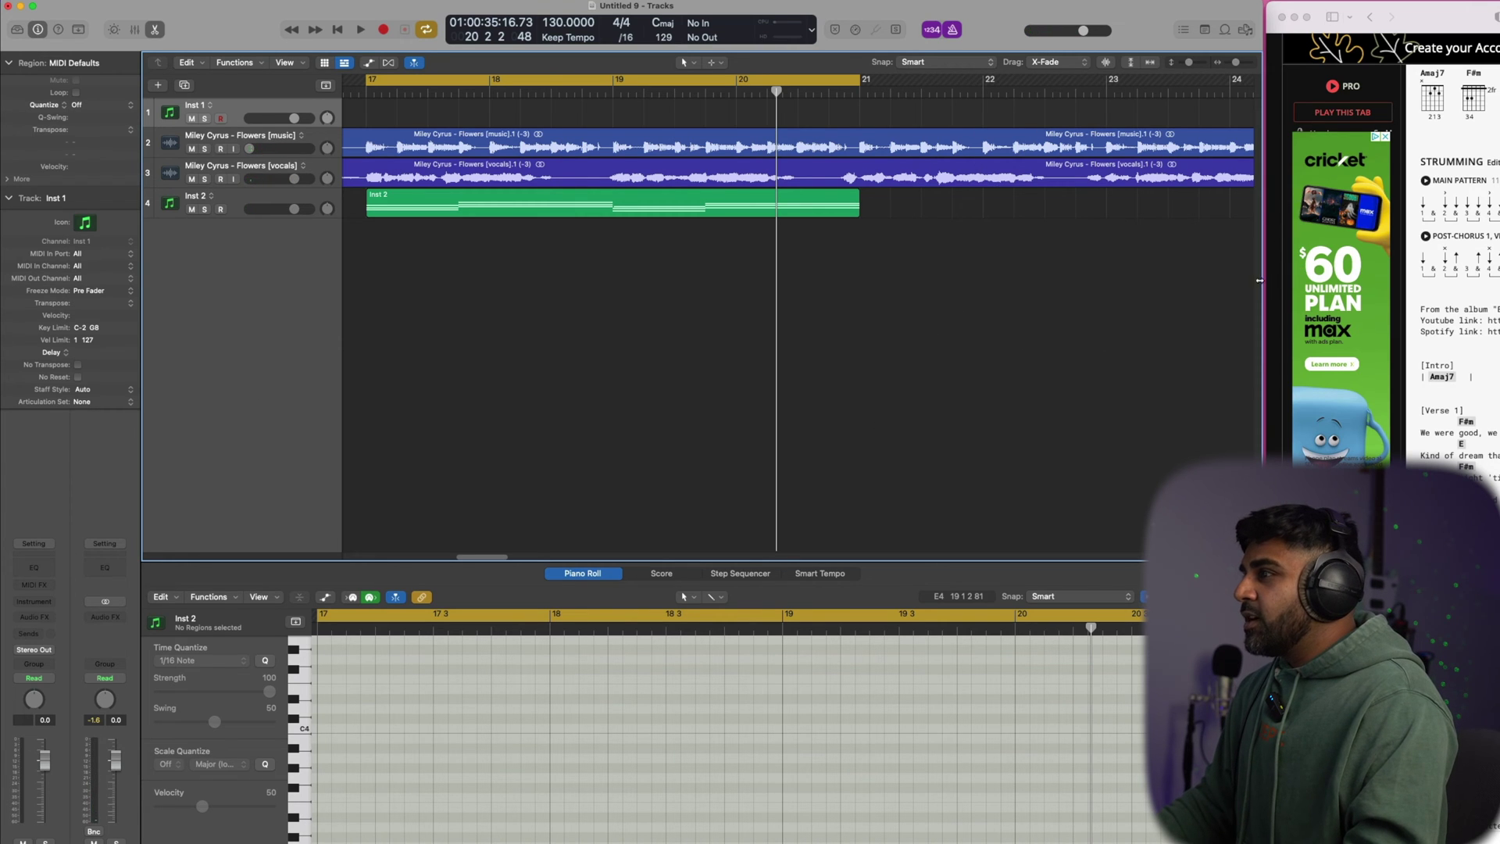
pyautogui.moveTo(1259, 281); pyautogui.dragTo(1499, 280)
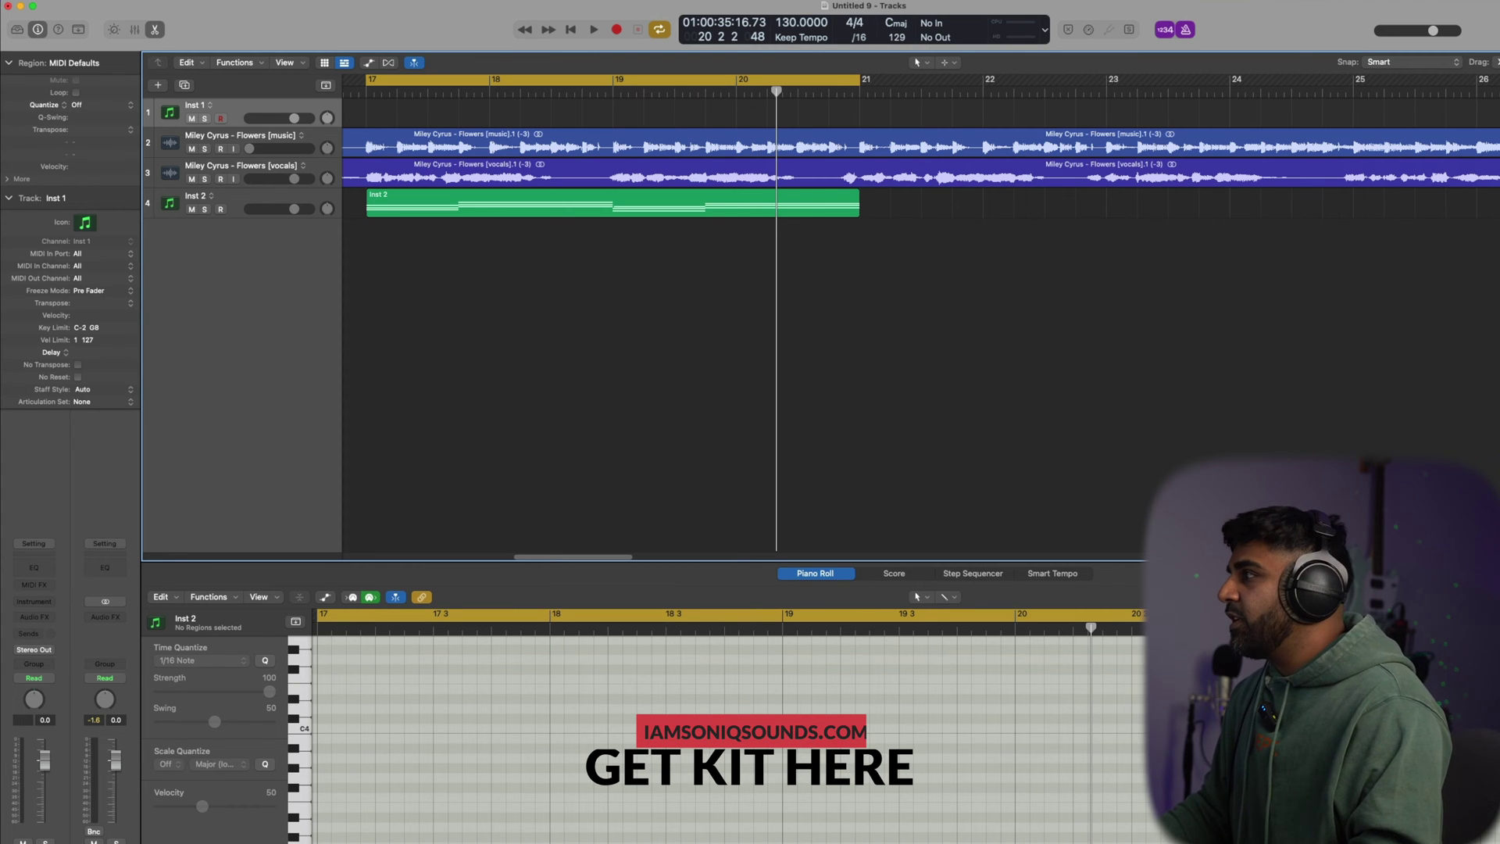
pyautogui.press('f')
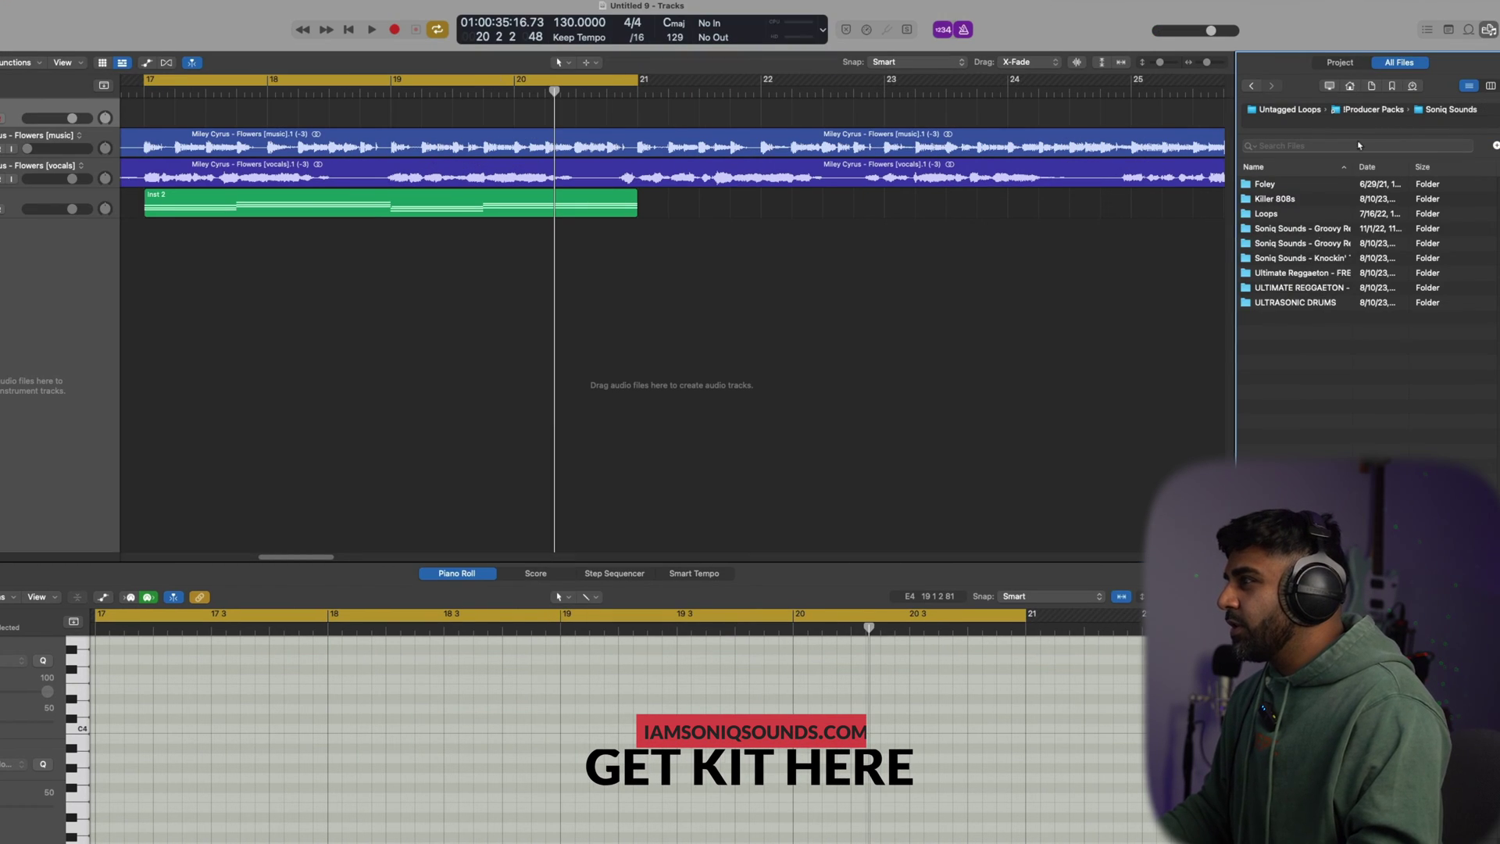
pyautogui.moveTo(1350, 166); pyautogui.dragTo(1487, 174)
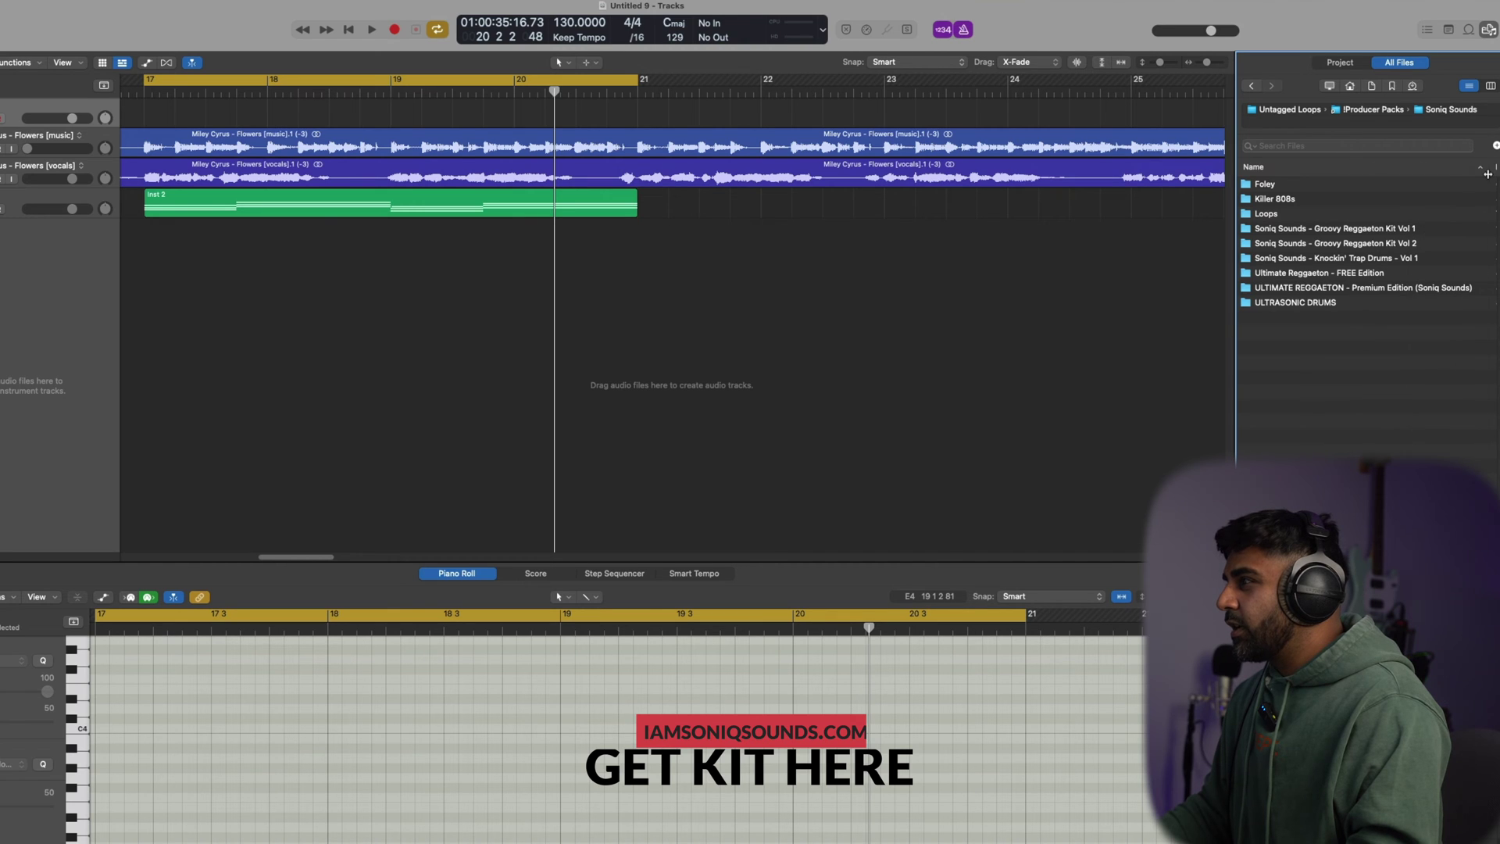
pyautogui.click(1305, 290)
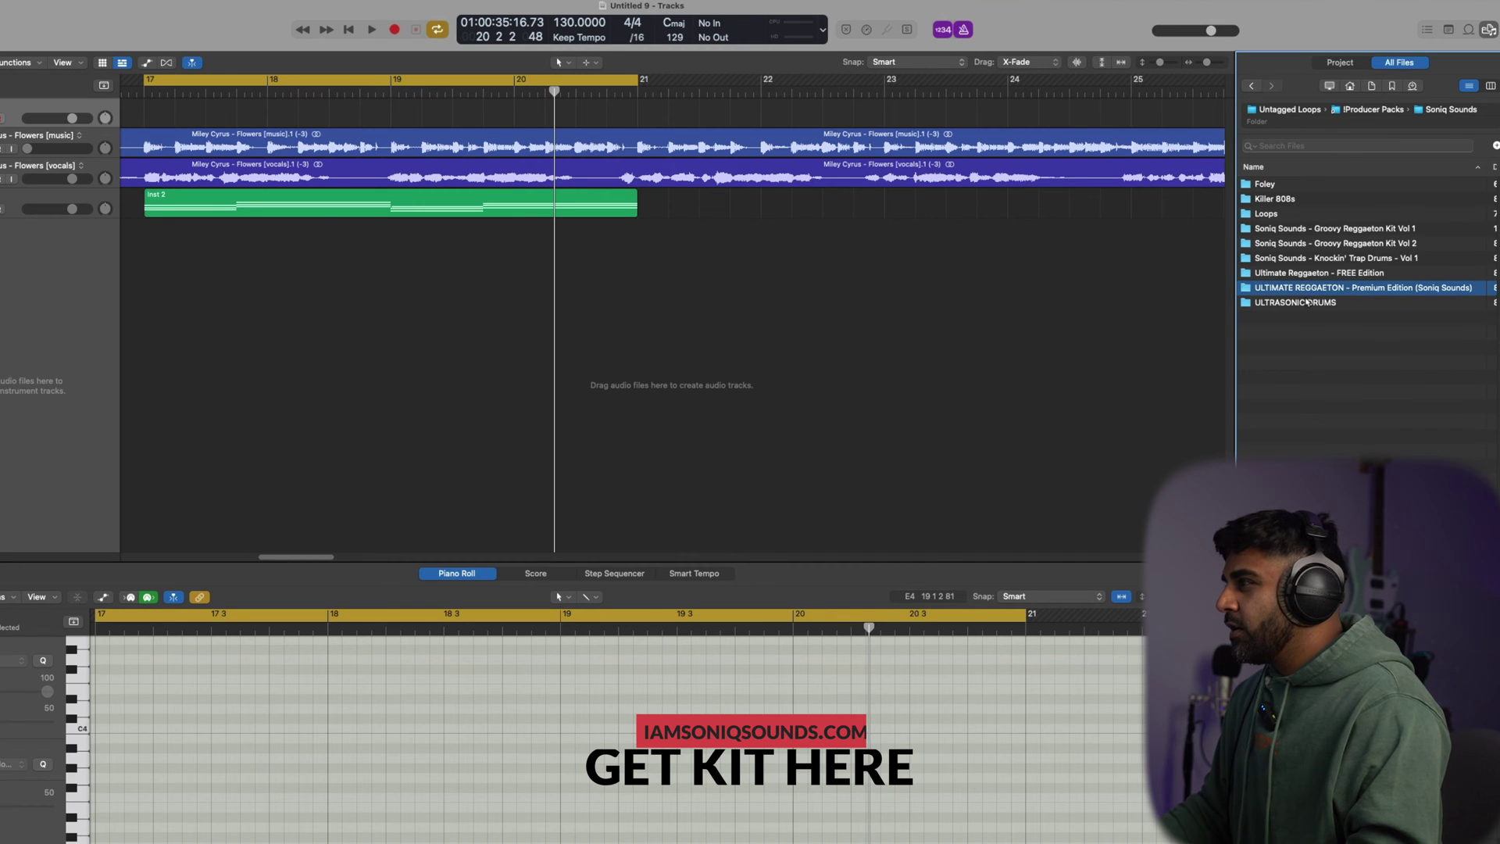
pyautogui.click(1334, 259)
pyautogui.click(1300, 274)
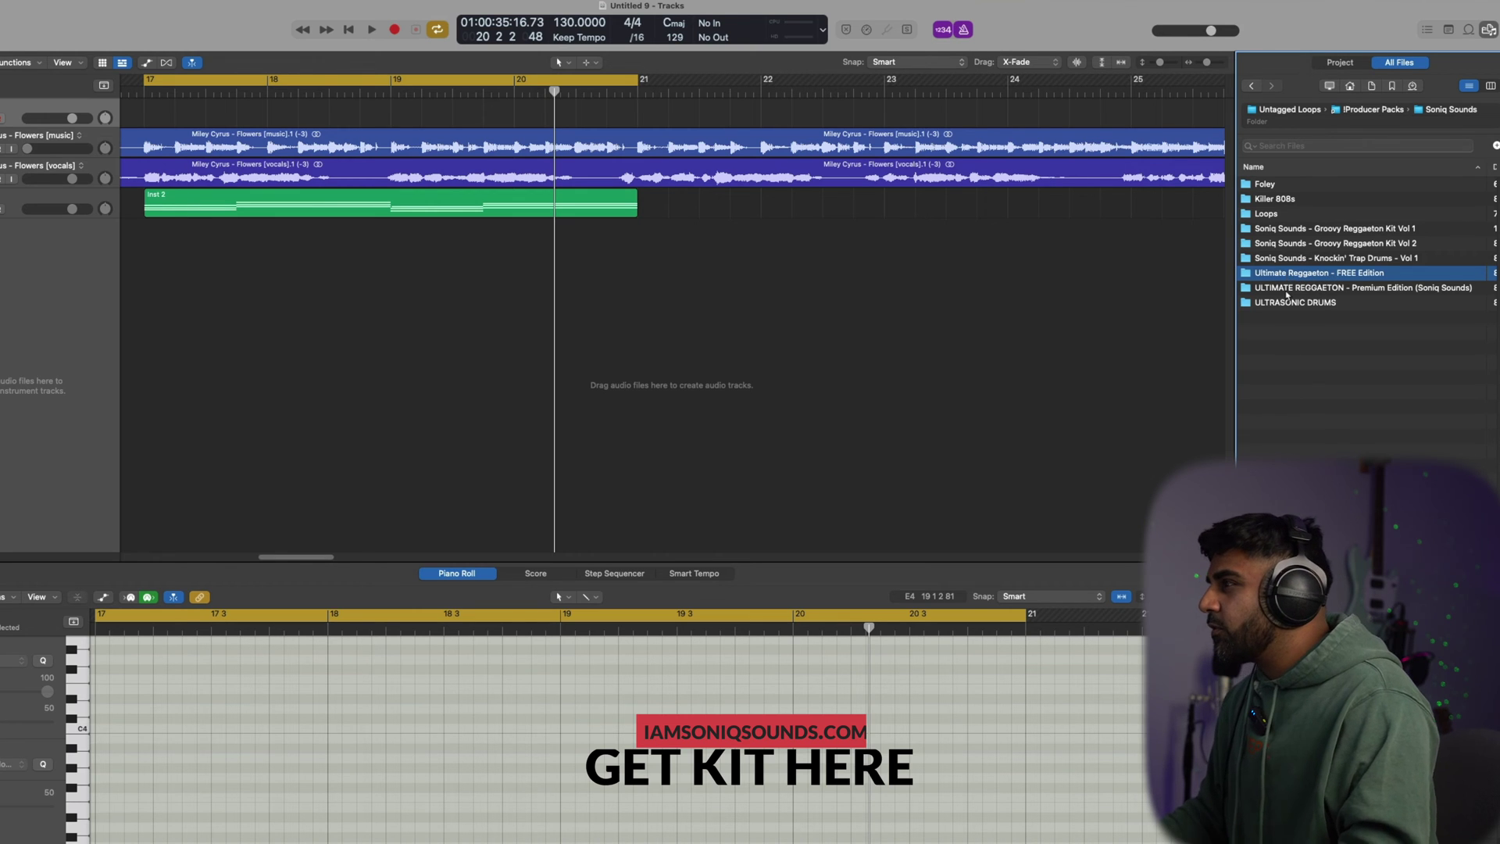
pyautogui.doubleClick(1286, 289)
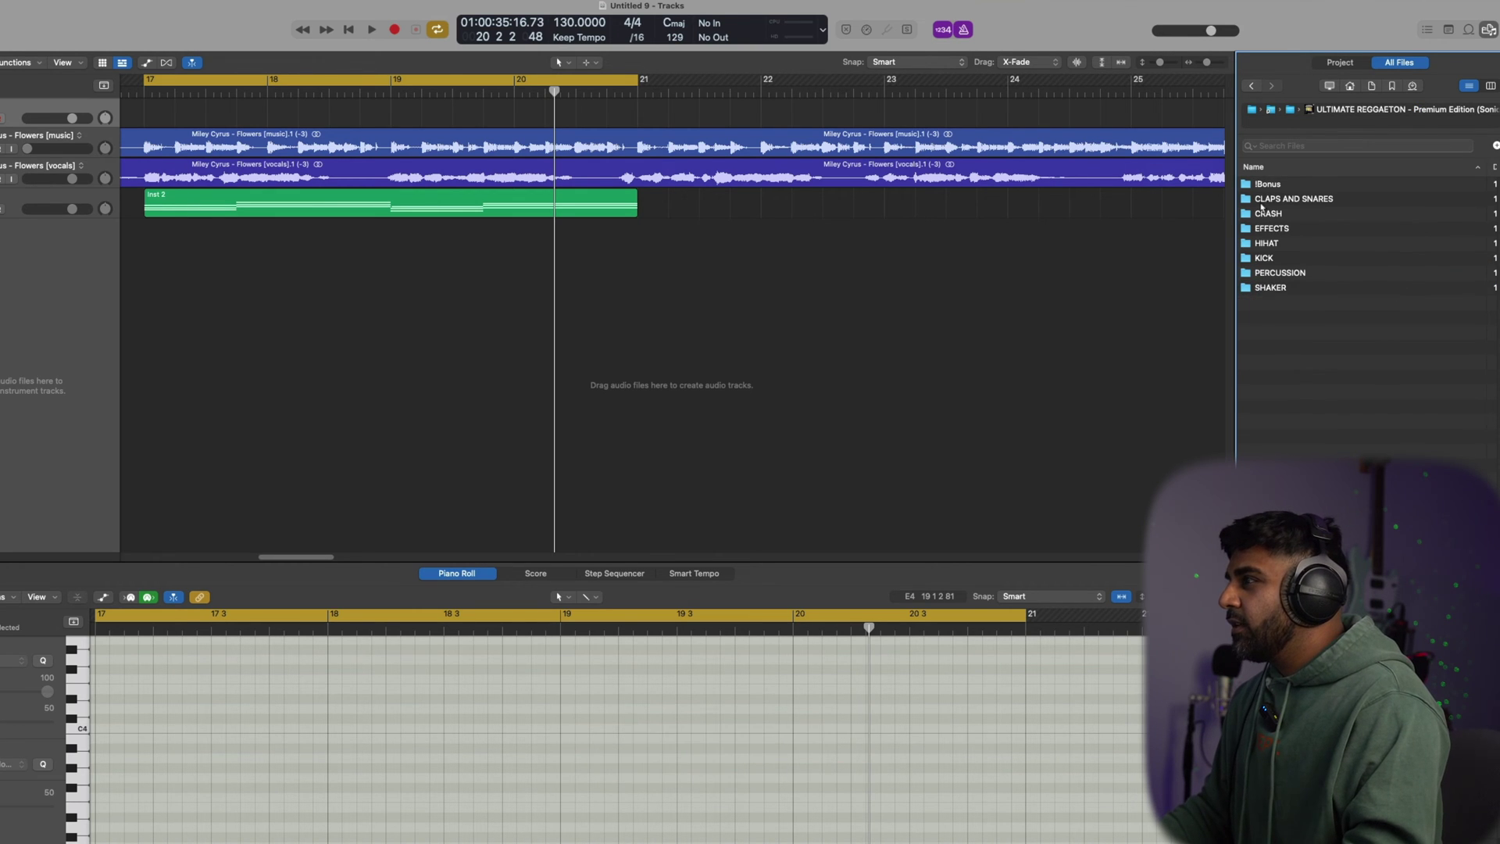
pyautogui.doubleClick(1260, 260)
# Audition kick samples and add Boost Kick (8).wav to the project as a new Drum Machine Designer track
pyautogui.click(1312, 304)
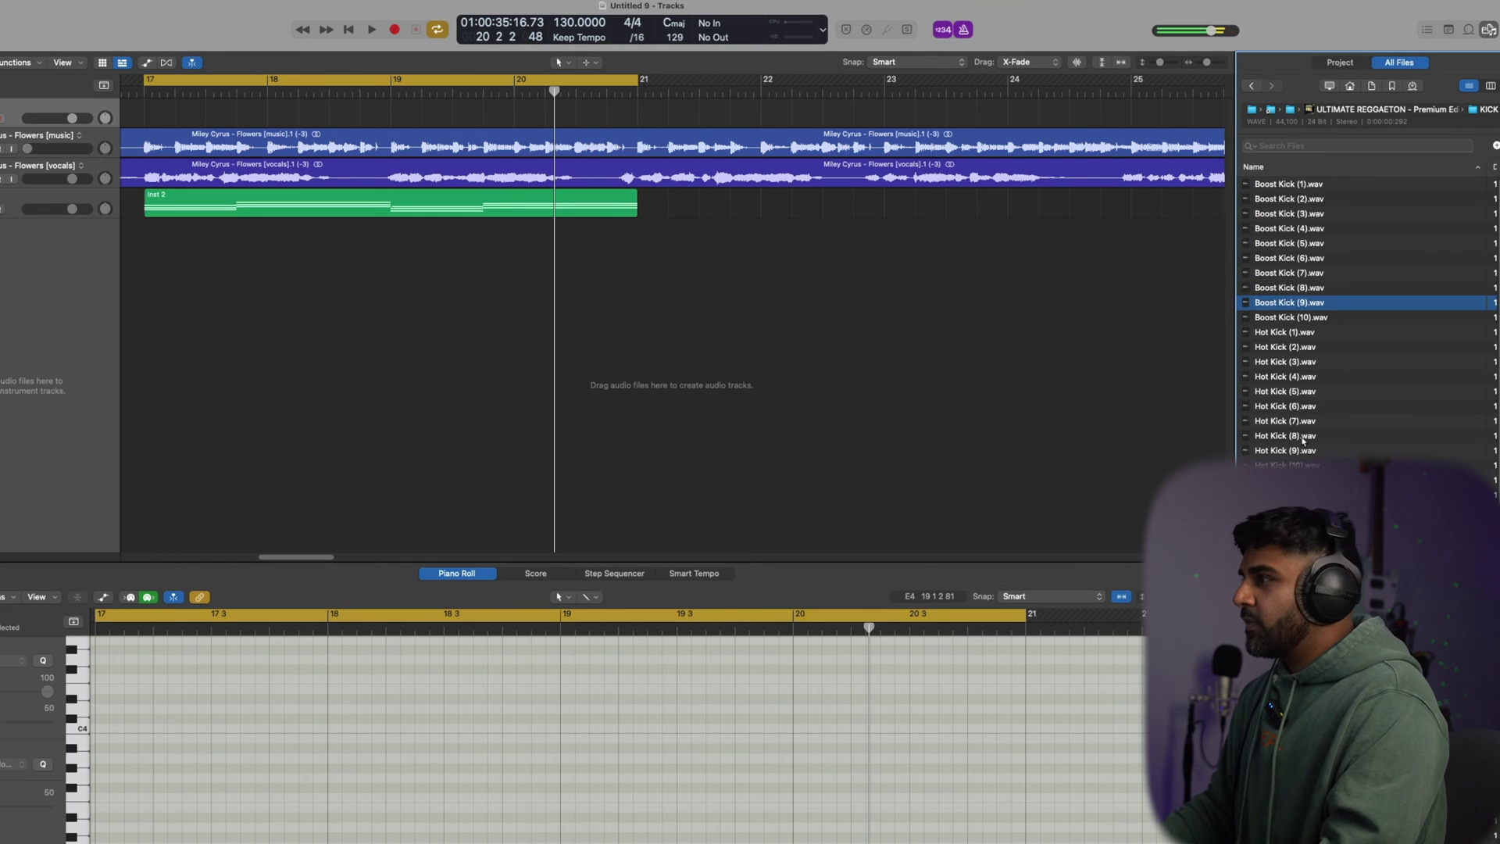
pyautogui.click(1287, 289)
pyautogui.moveTo(1289, 289); pyautogui.dragTo(39, 283)
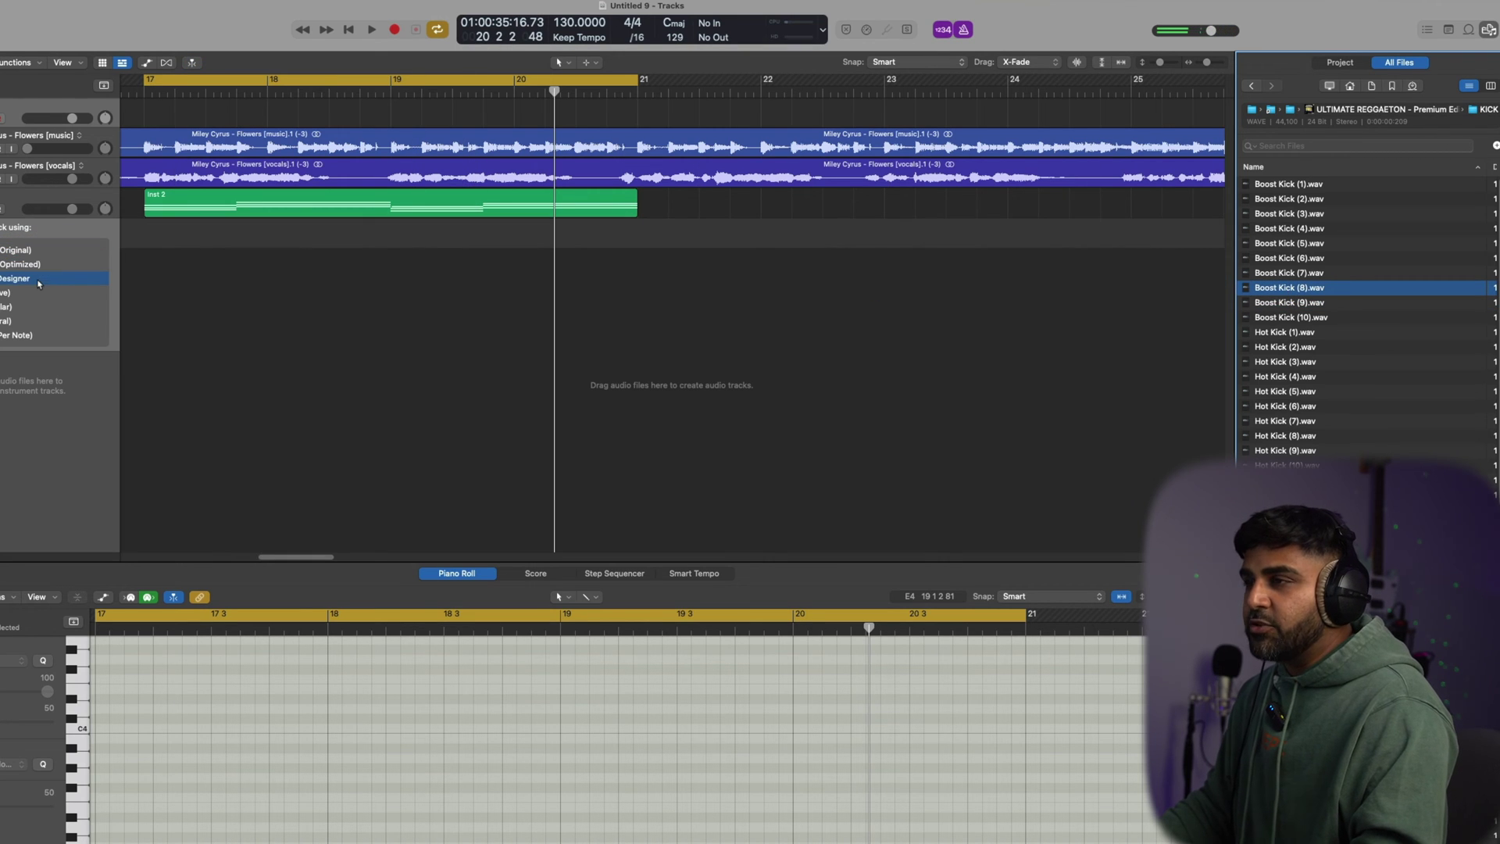
# Create a pattern region on the kick track over bars 17 to 21 and program a kick on every beat
pyautogui.rightClick(156, 236)
pyautogui.click(192, 274)
pyautogui.click(160, 645)
pyautogui.click(447, 651)
pyautogui.click(680, 652)
pyautogui.press('v')
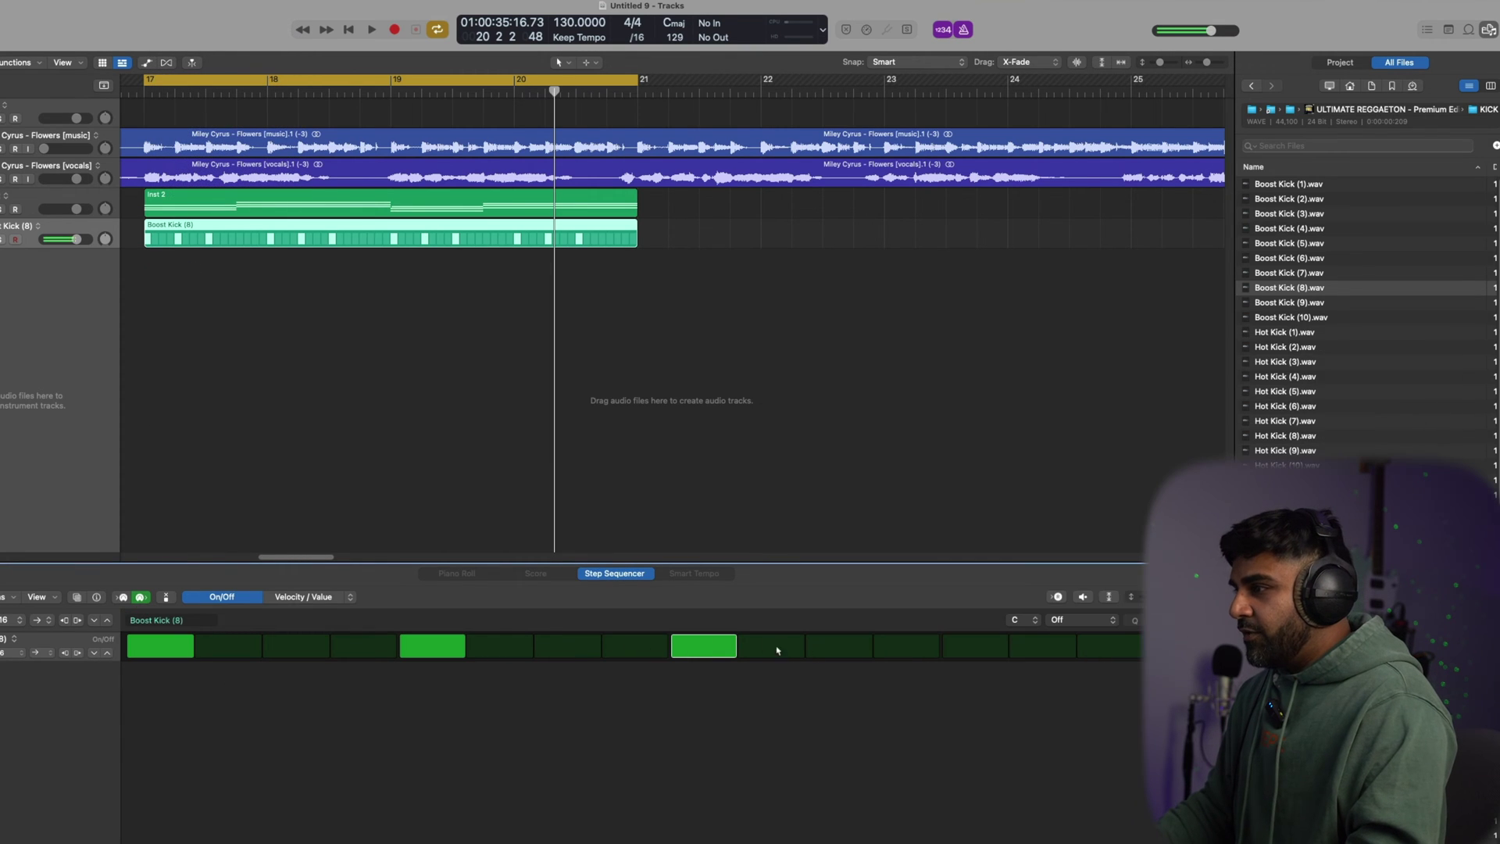
# Play the cycle and raise the Boost Kick (8) track's volume slightly
pyautogui.click(512, 322)
pyautogui.press('space')
pyautogui.moveTo(77, 239); pyautogui.dragTo(86, 244)
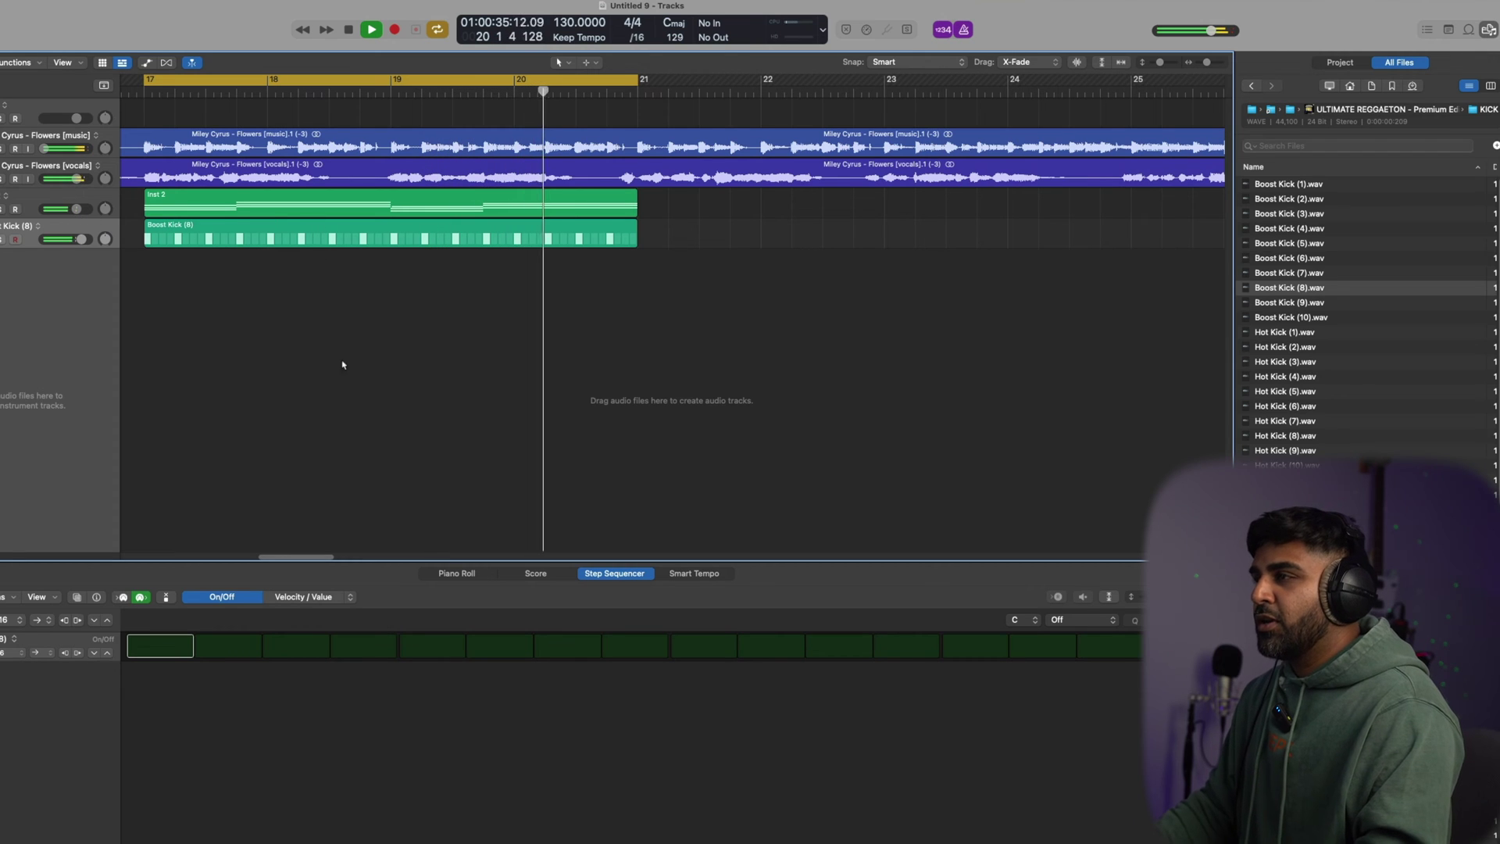
# Set the project tempo to 108 and lower the Inst 2 piano track's volume slightly while playing the cycle
pyautogui.press('space')
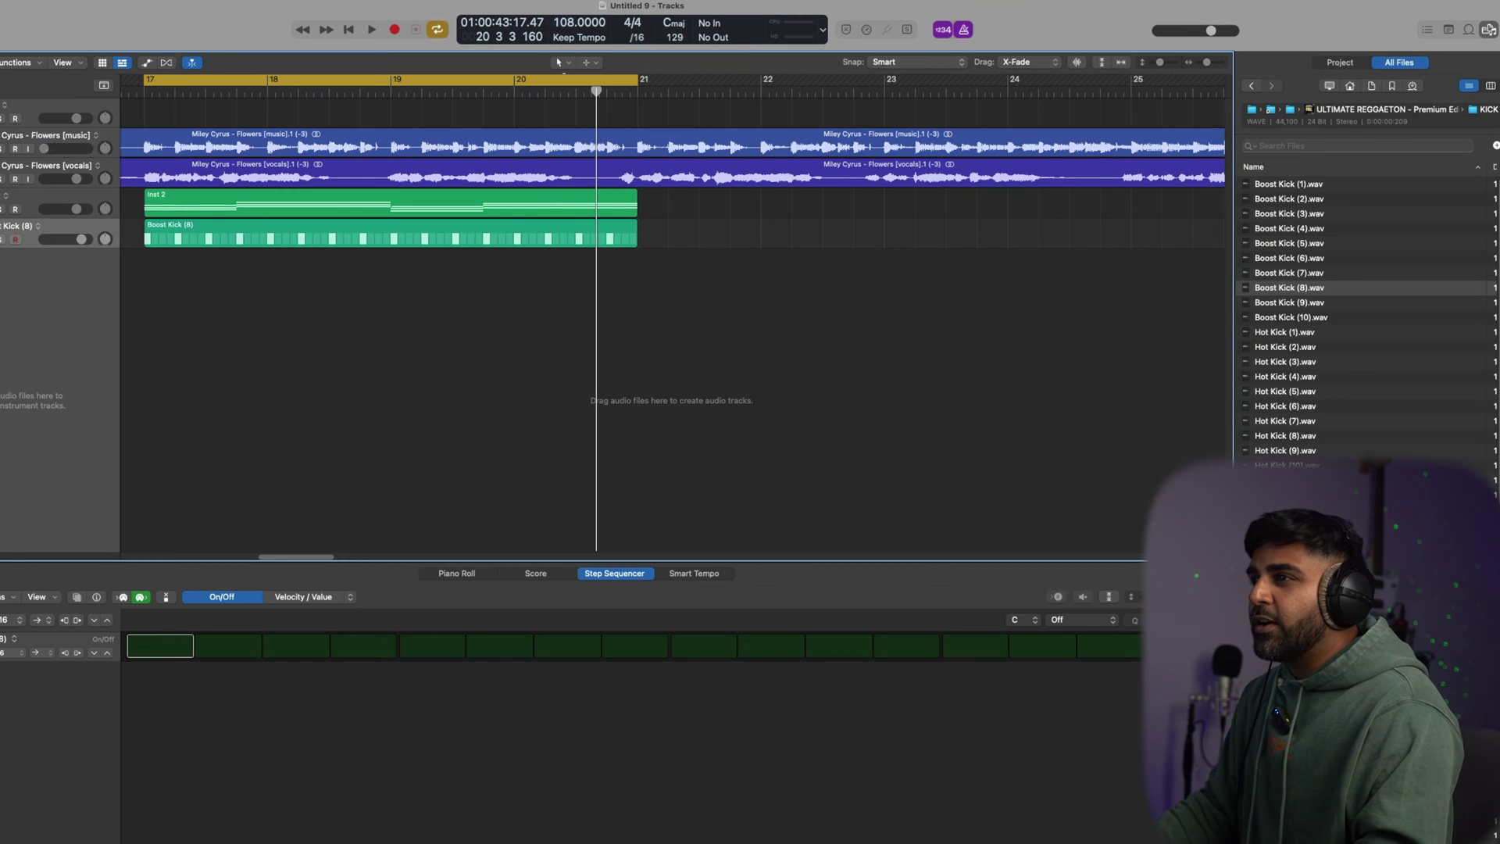
pyautogui.press('space')
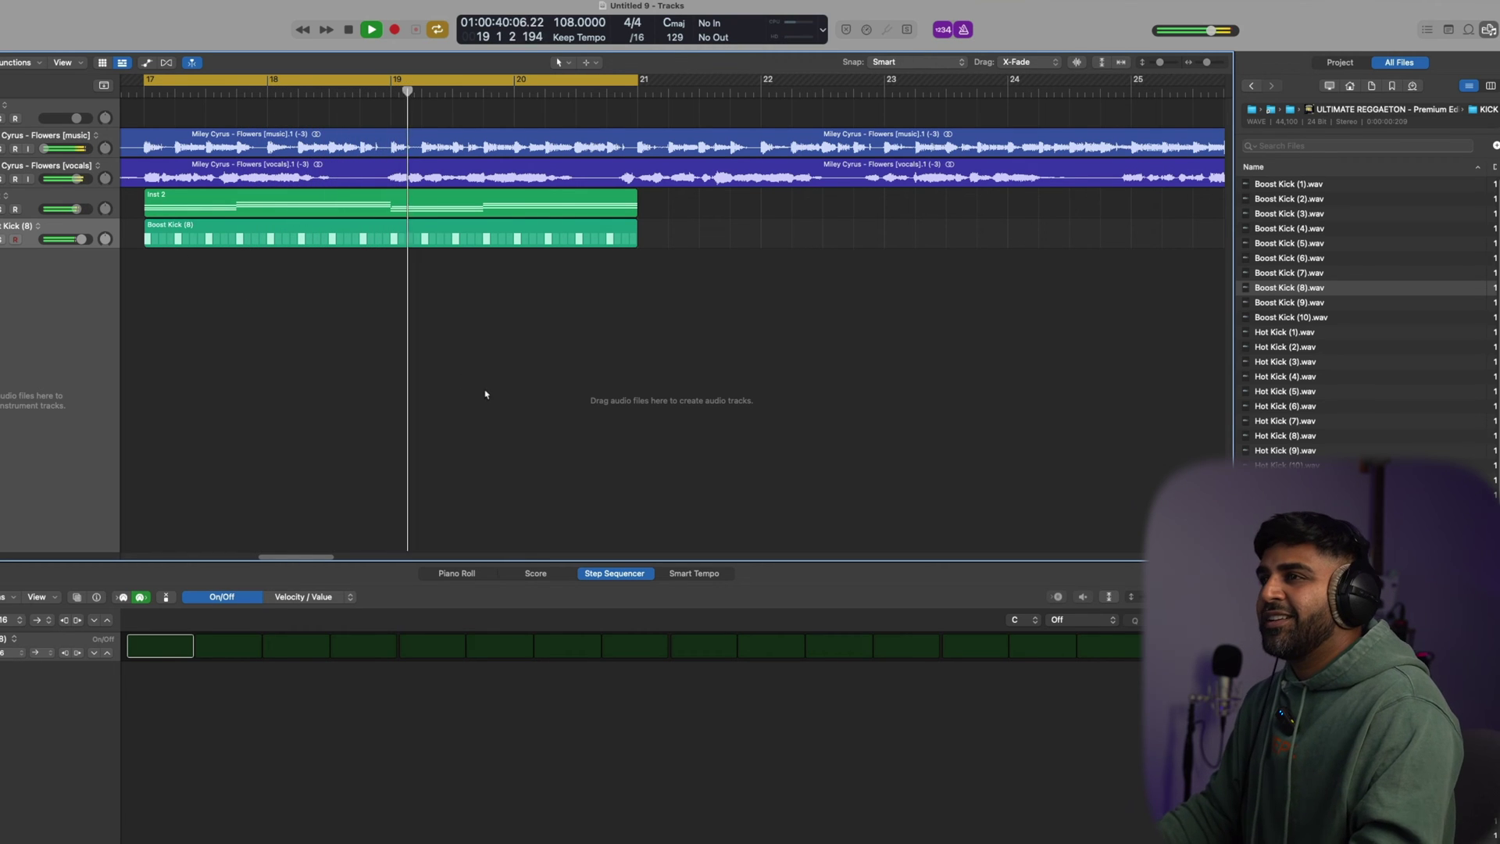
pyautogui.moveTo(76, 208); pyautogui.dragTo(68, 209)
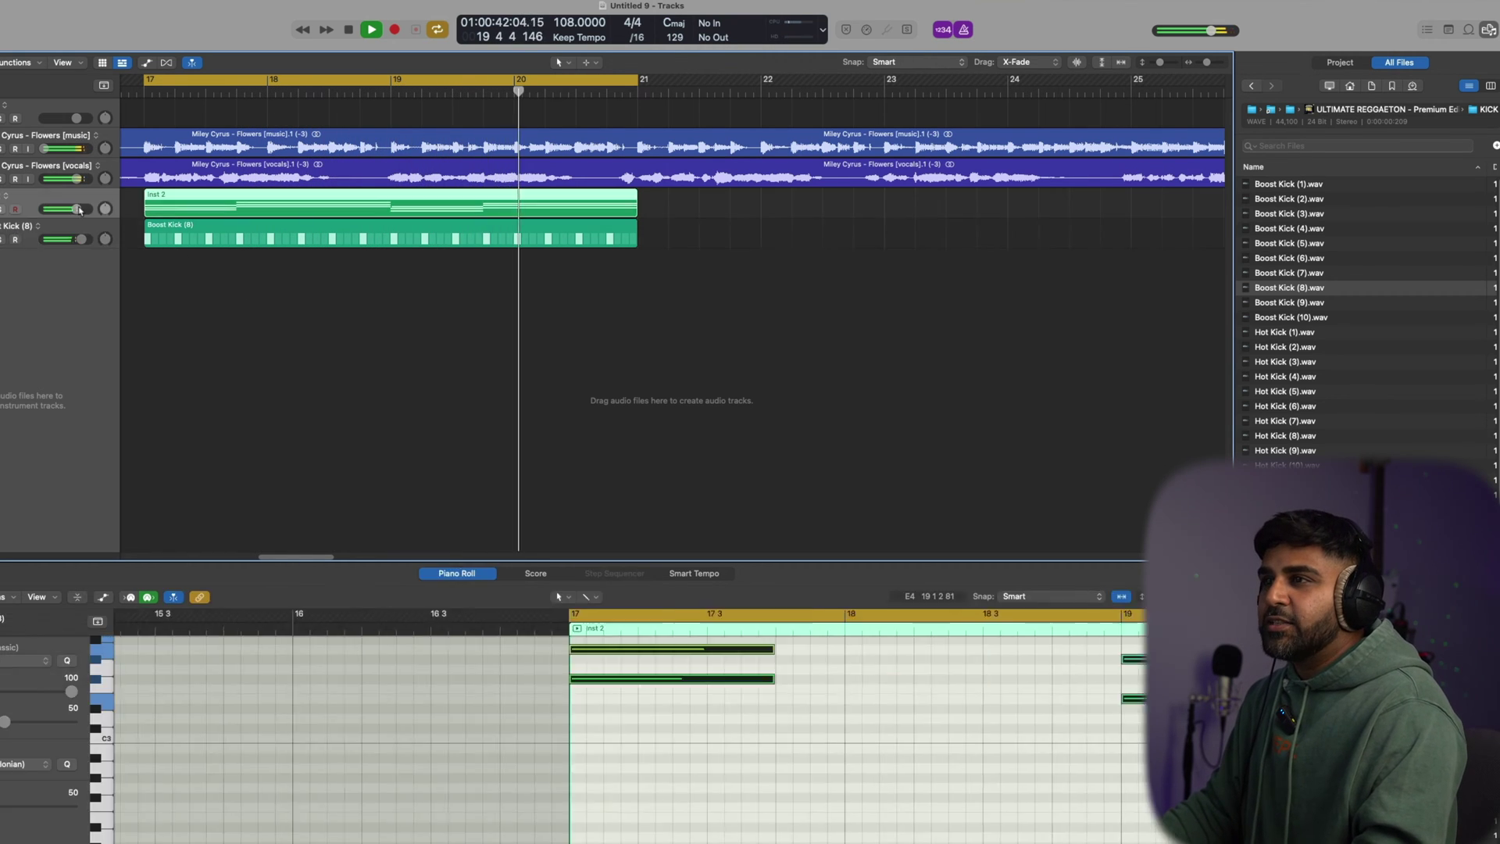
pyautogui.press('space')
# Duplicate the Inst 2 piano track as an empty track with the same settings, directly below it
pyautogui.click(62, 228)
pyautogui.click(63, 200)
pyautogui.press('super+d')
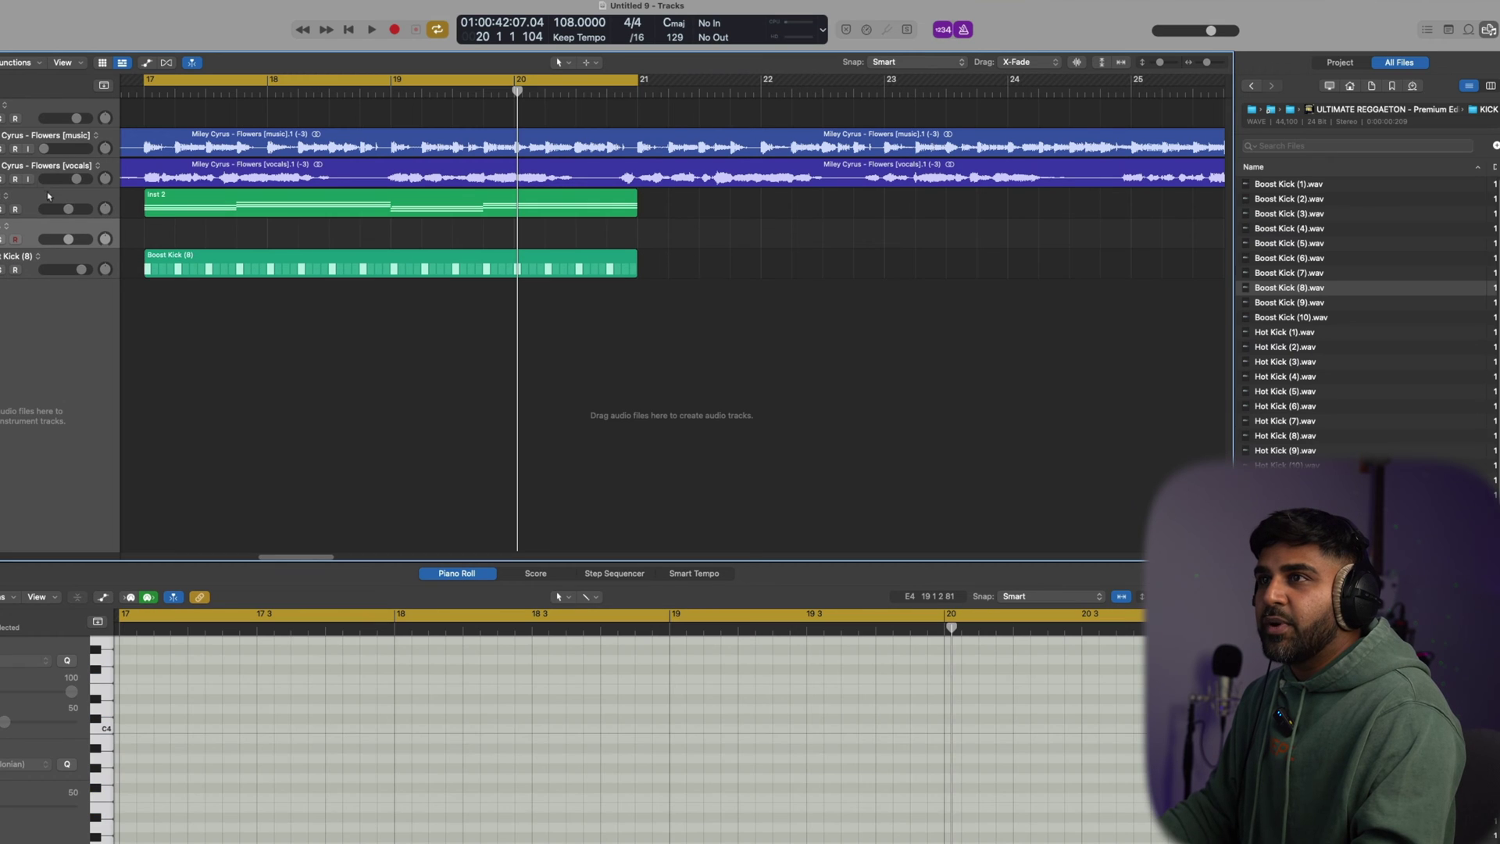
# Load the Blue Carpet patch on the duplicated instrument track and copy the Inst 2 chord region onto it
pyautogui.press('i')
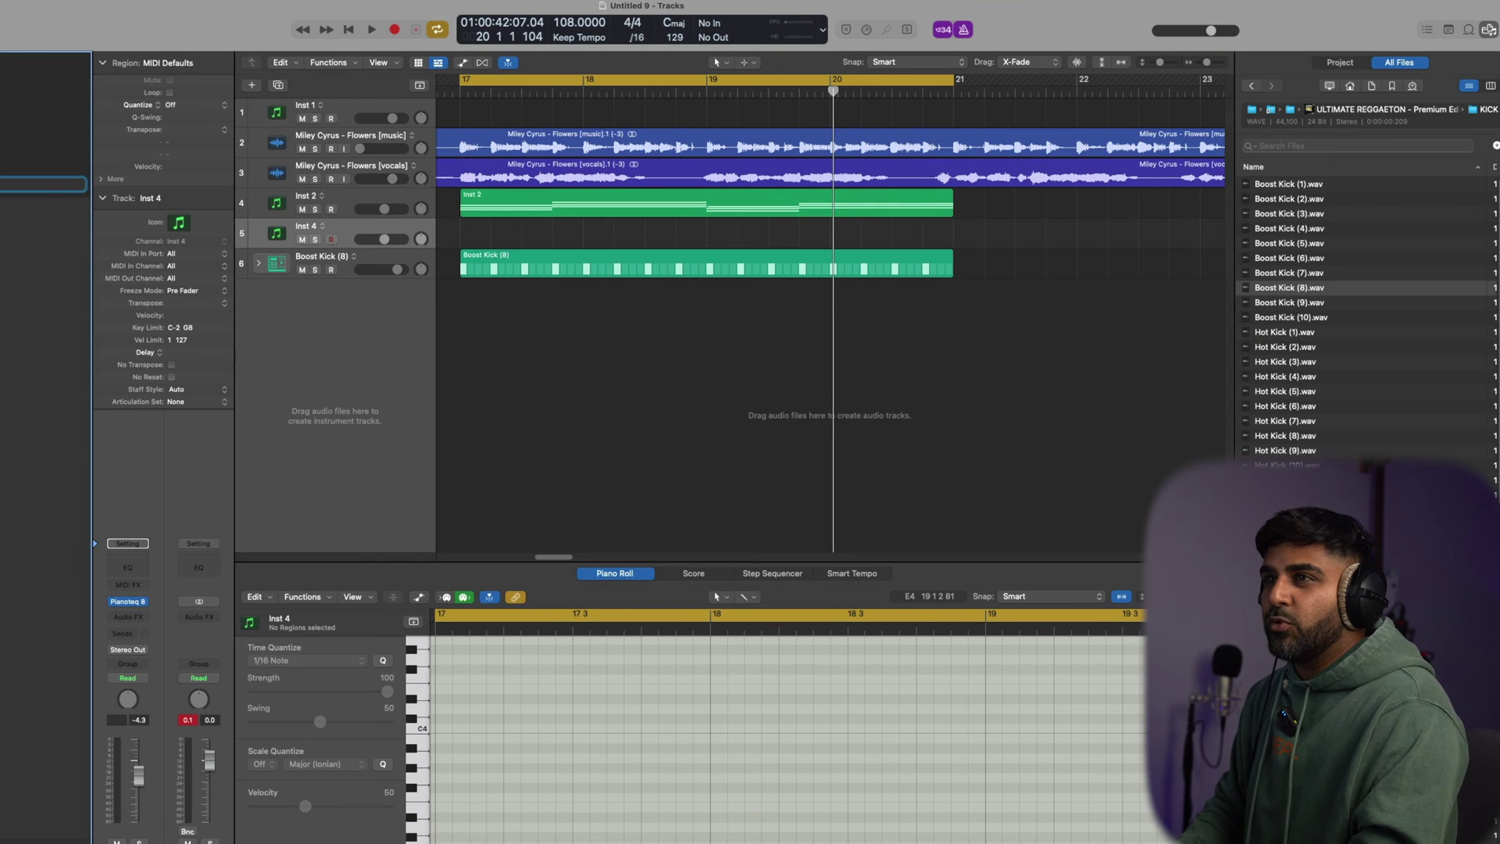
pyautogui.write('...')
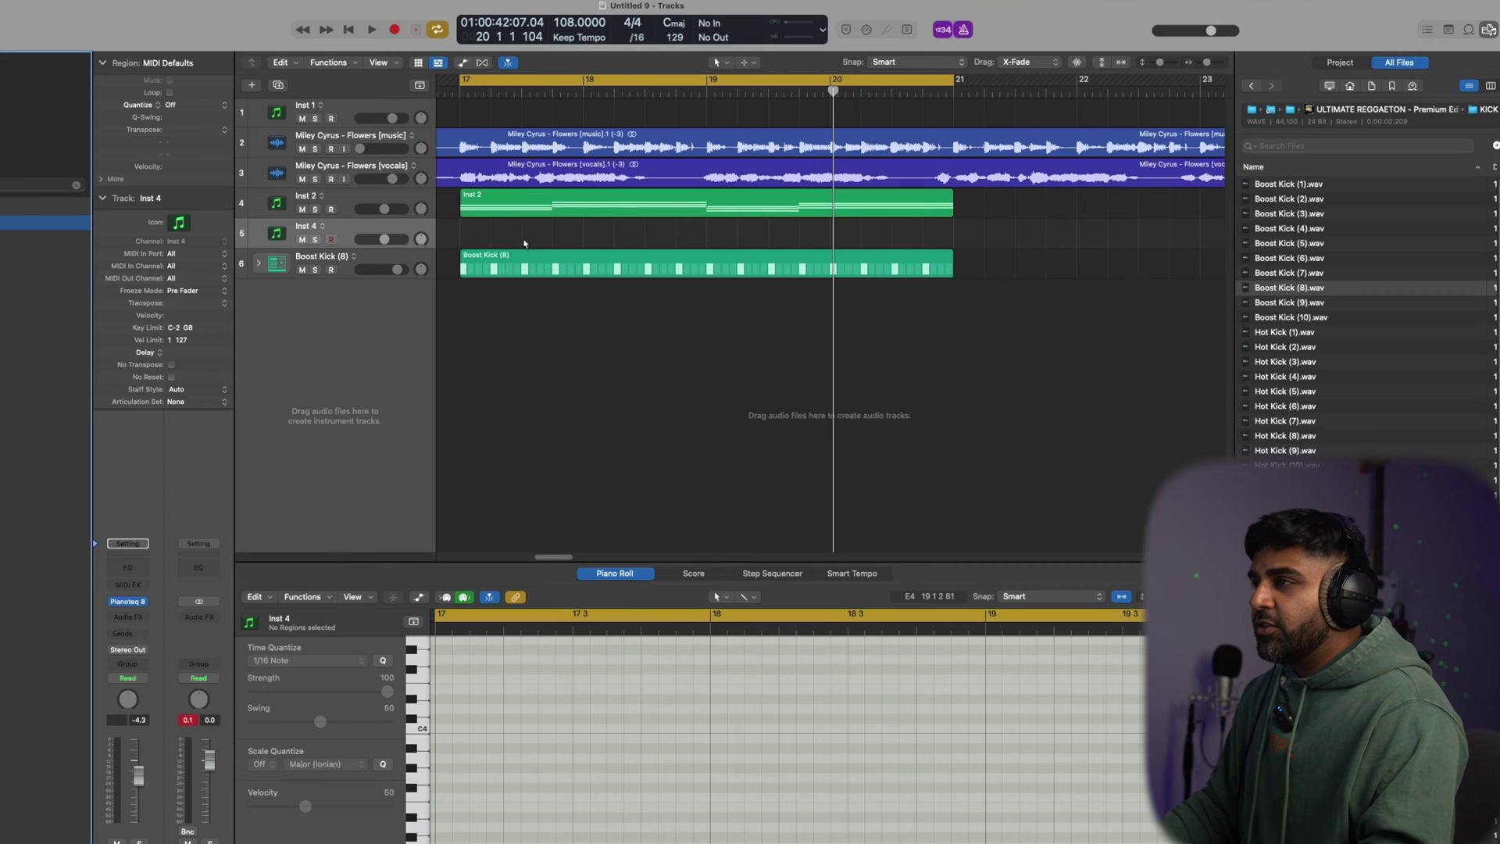
pyautogui.moveTo(514, 204)
pyautogui.mouseDown()
pyautogui.moveTo(513, 291)
pyautogui.moveTo(514, 202)
pyautogui.moveTo(514, 234)
pyautogui.mouseUp()
pyautogui.press('space')
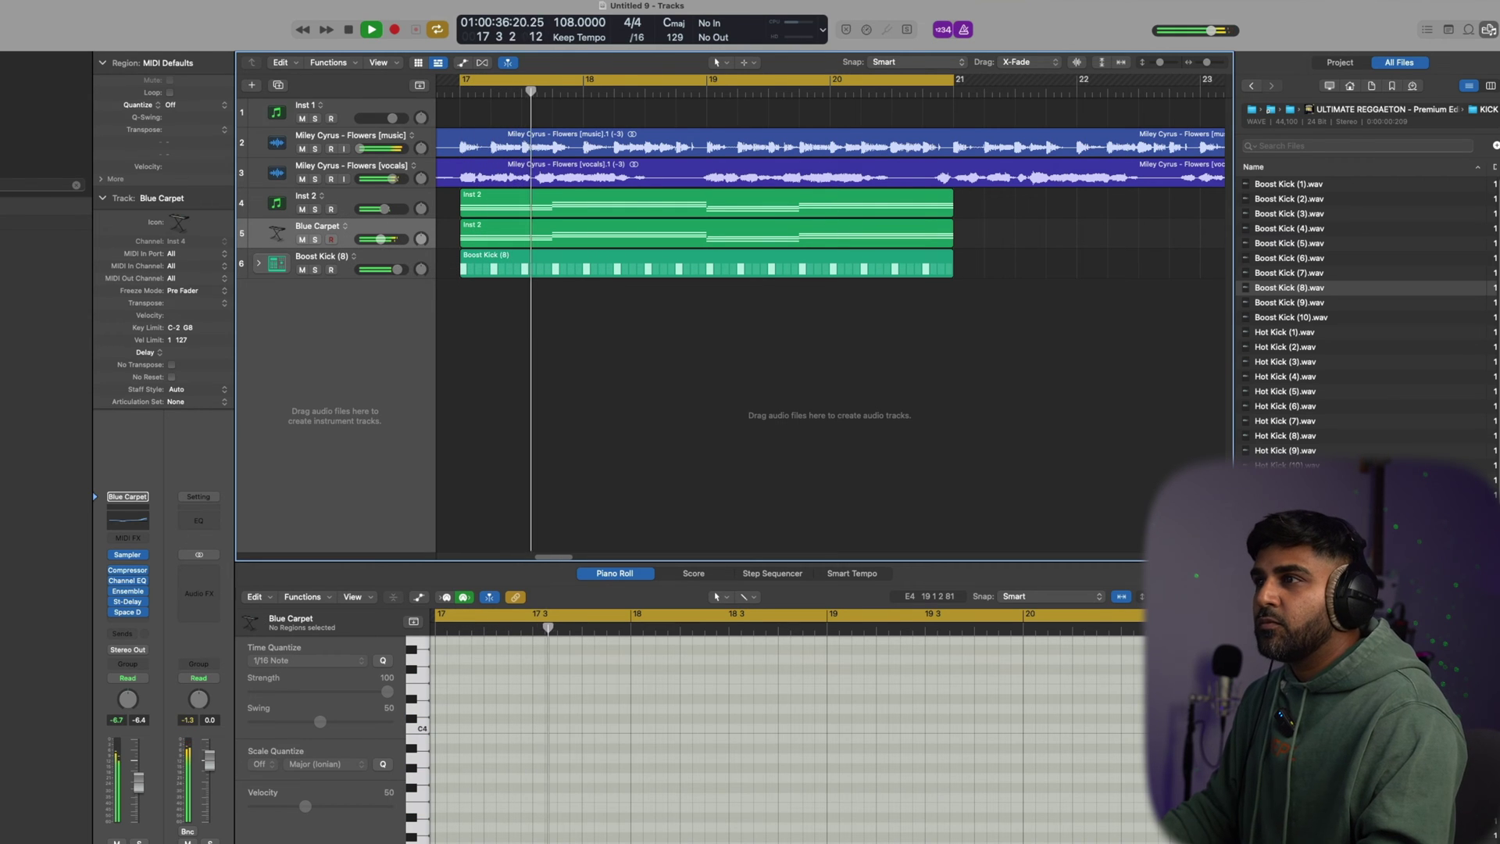
# Lower the Blue Carpet track's volume to about -11.8 dB while playing the cycle
pyautogui.press('y')
pyautogui.moveTo(64, 239); pyautogui.dragTo(59, 239)
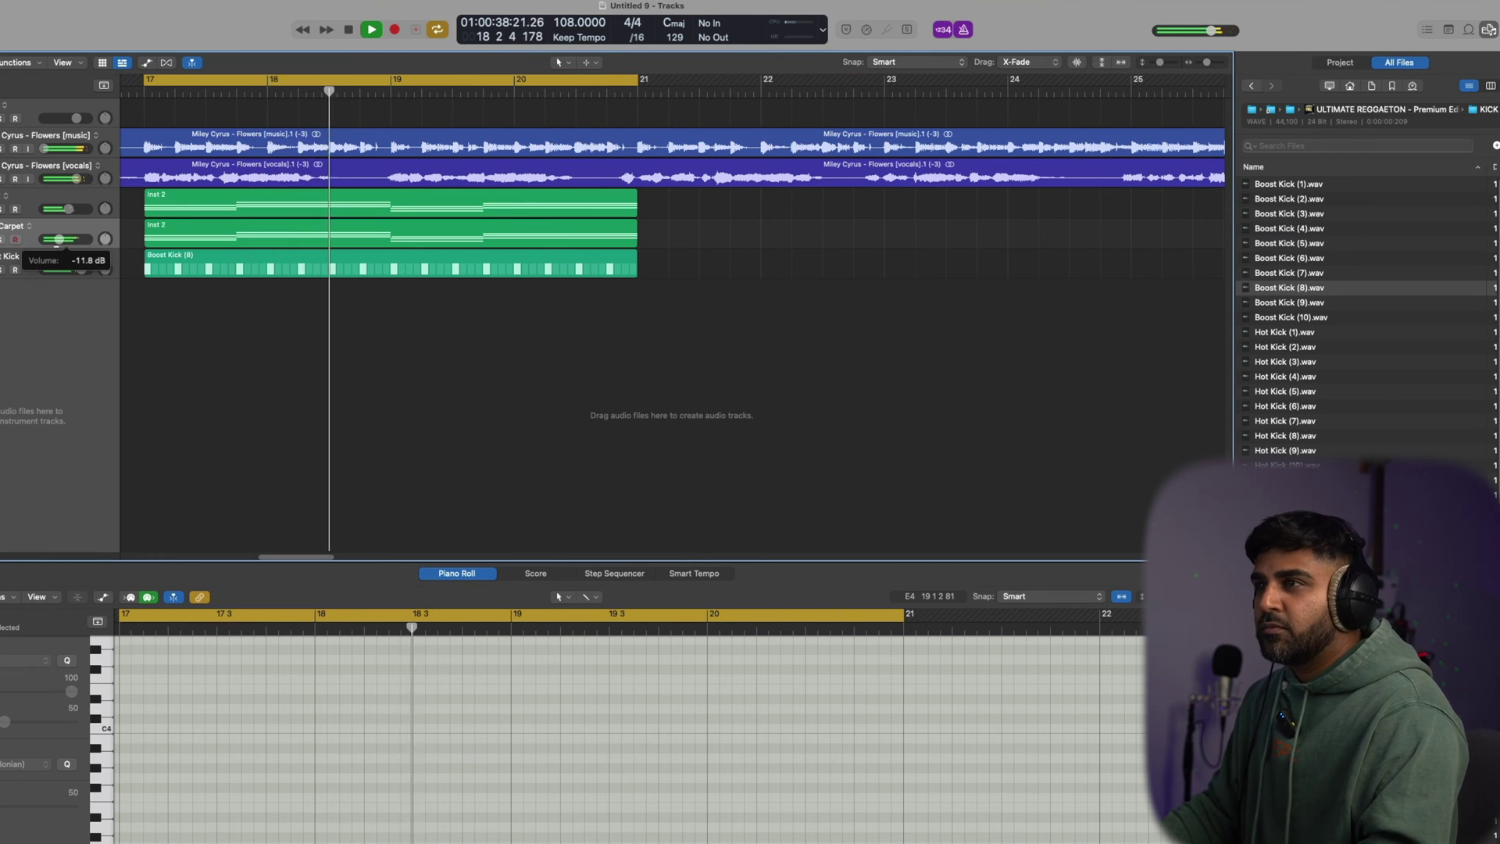
pyautogui.click(12, 226)
pyautogui.press('space')
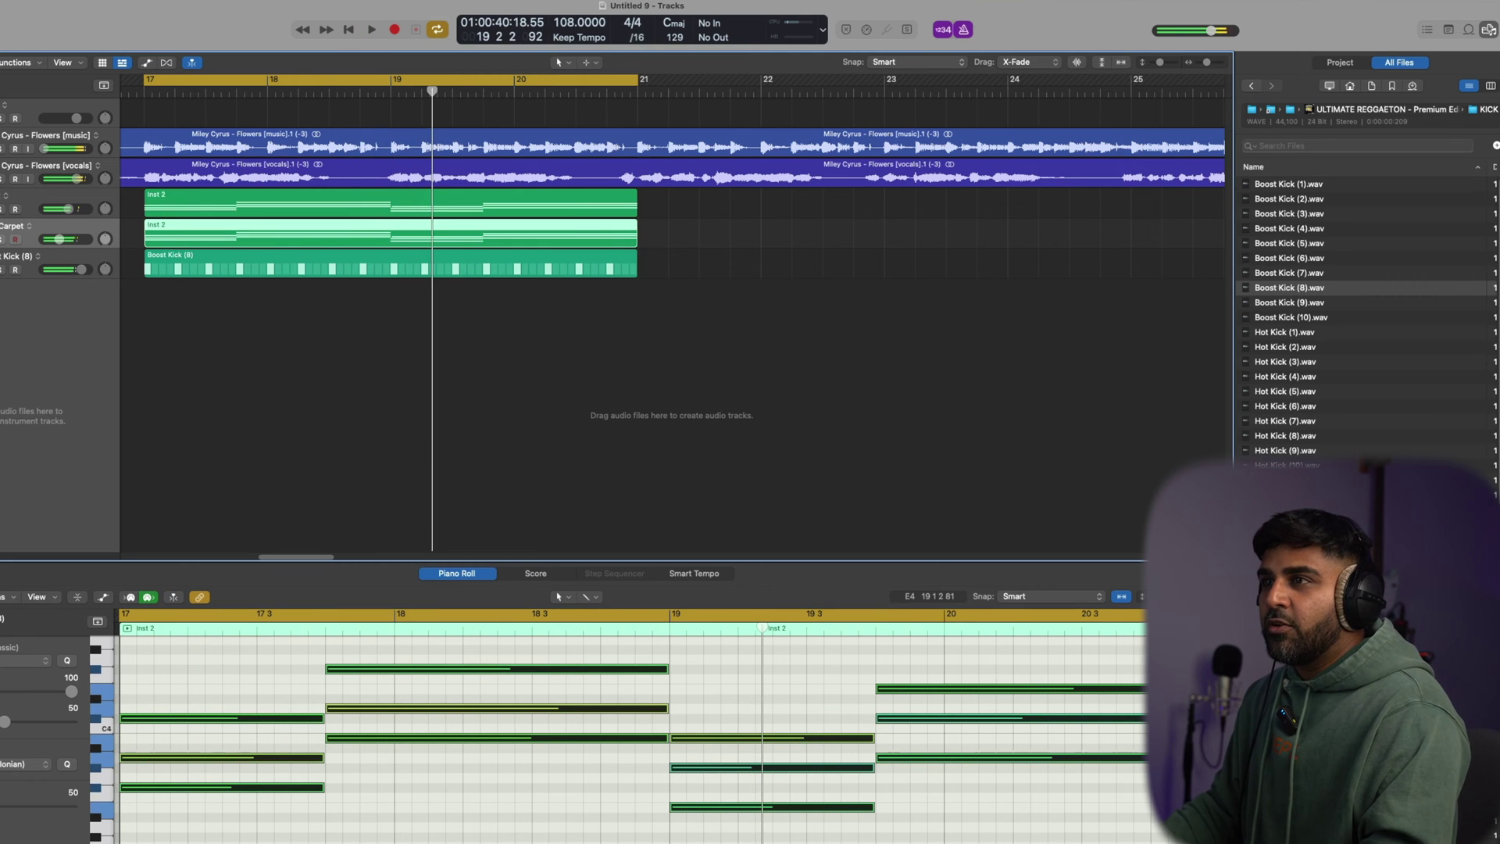
# Solo the Blue Carpet track and listen to it while examining its Step FX effect
pyautogui.hotkey('ctrl', 's')
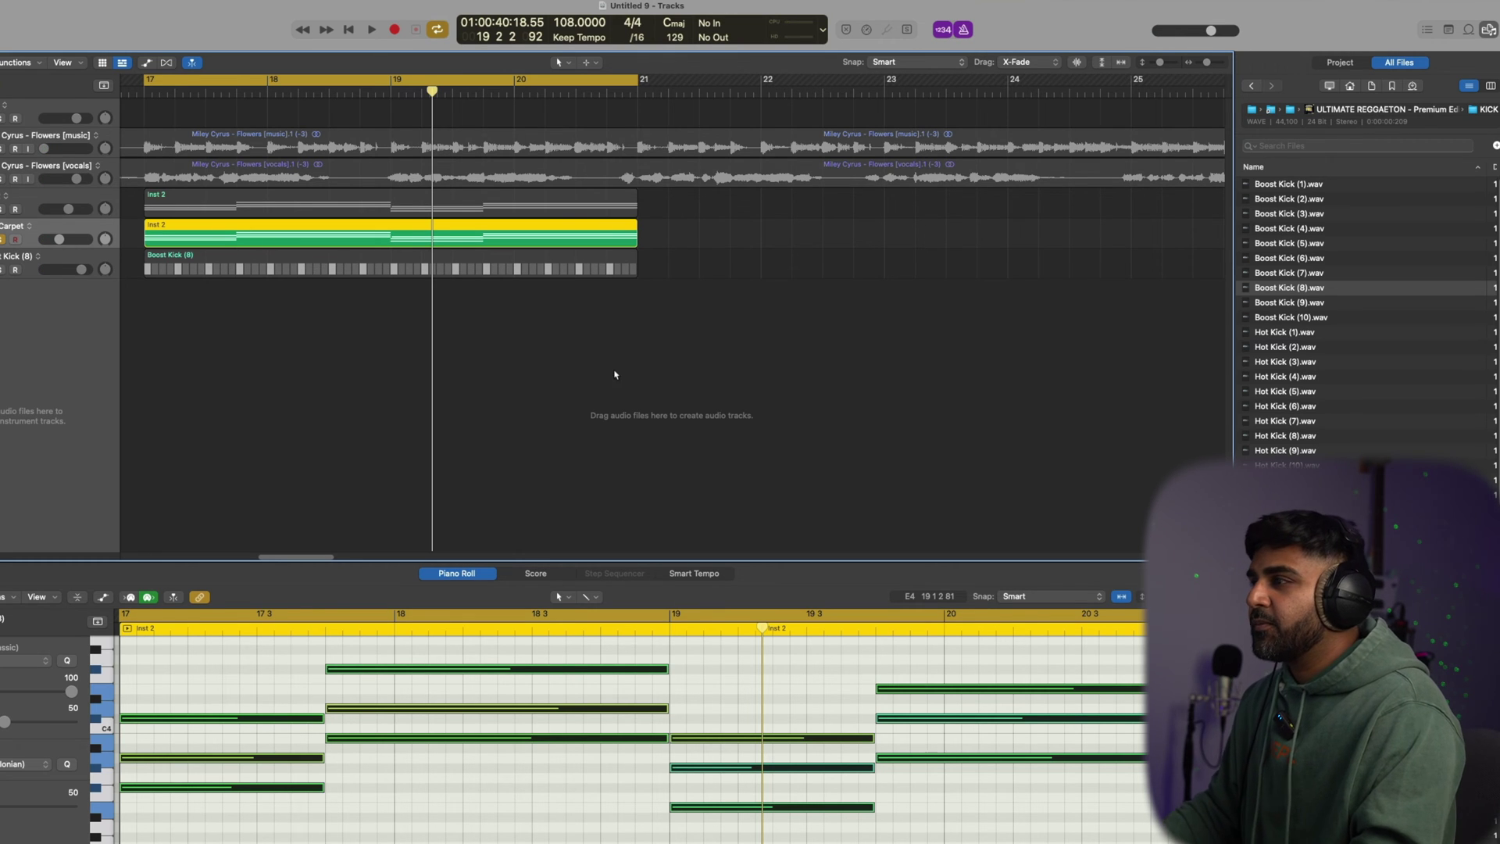
pyautogui.press('v')
pyautogui.press('space')
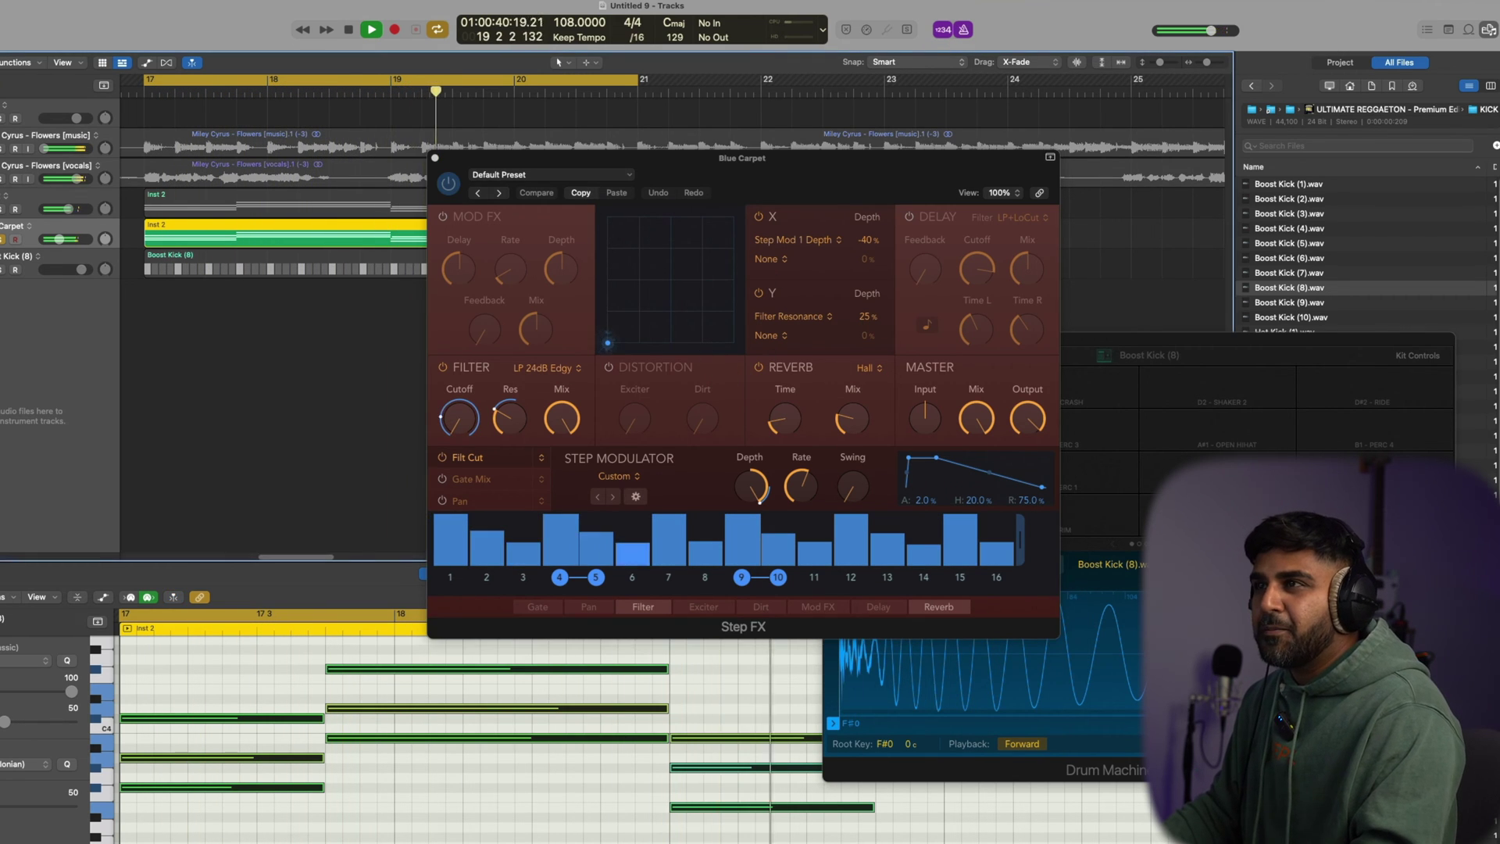
pyautogui.click(2, 239)
pyautogui.press('space')
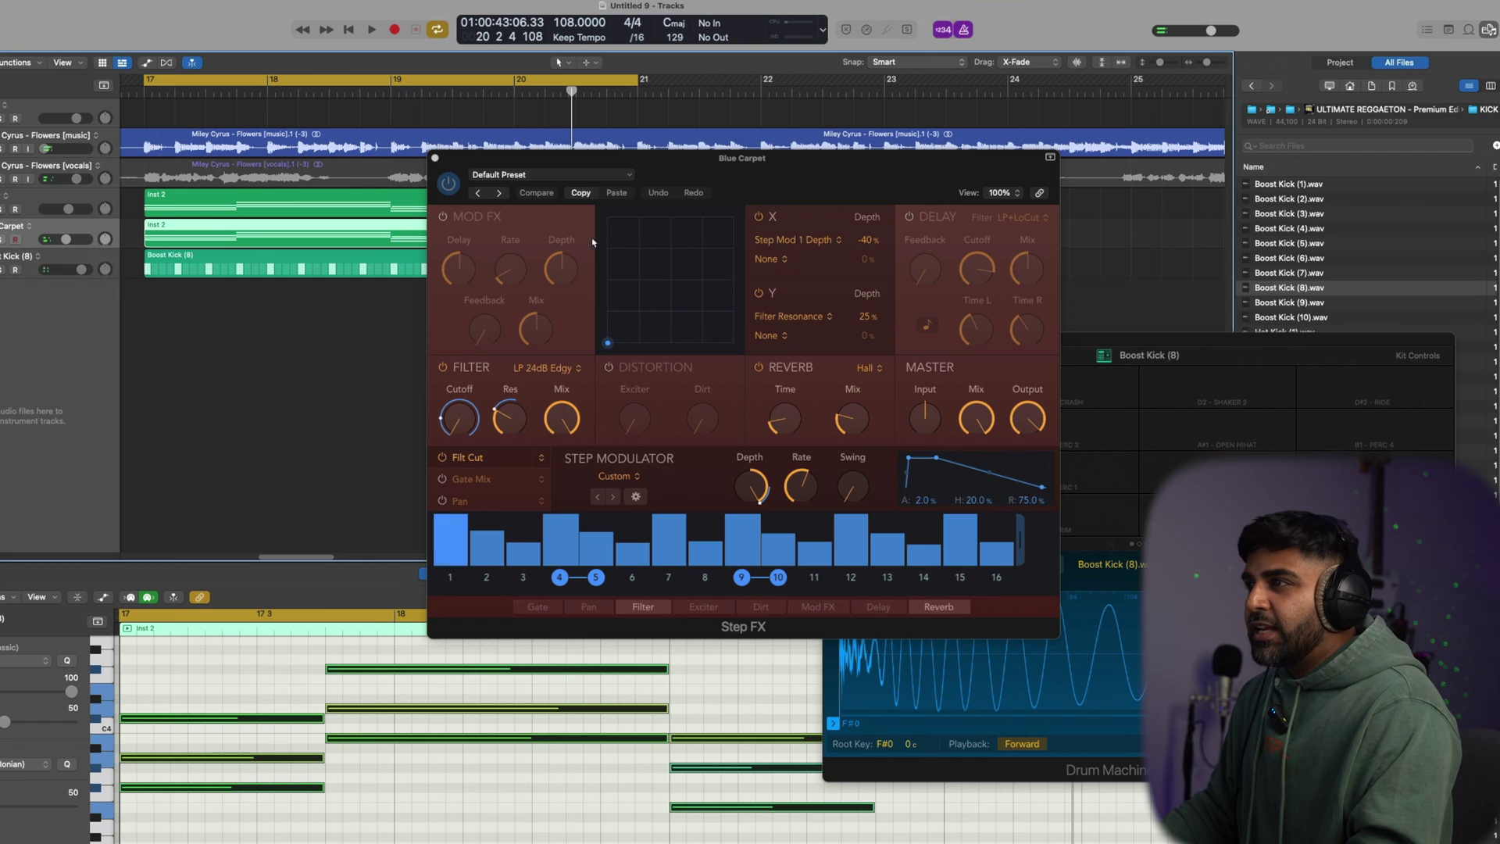
pyautogui.click(435, 158)
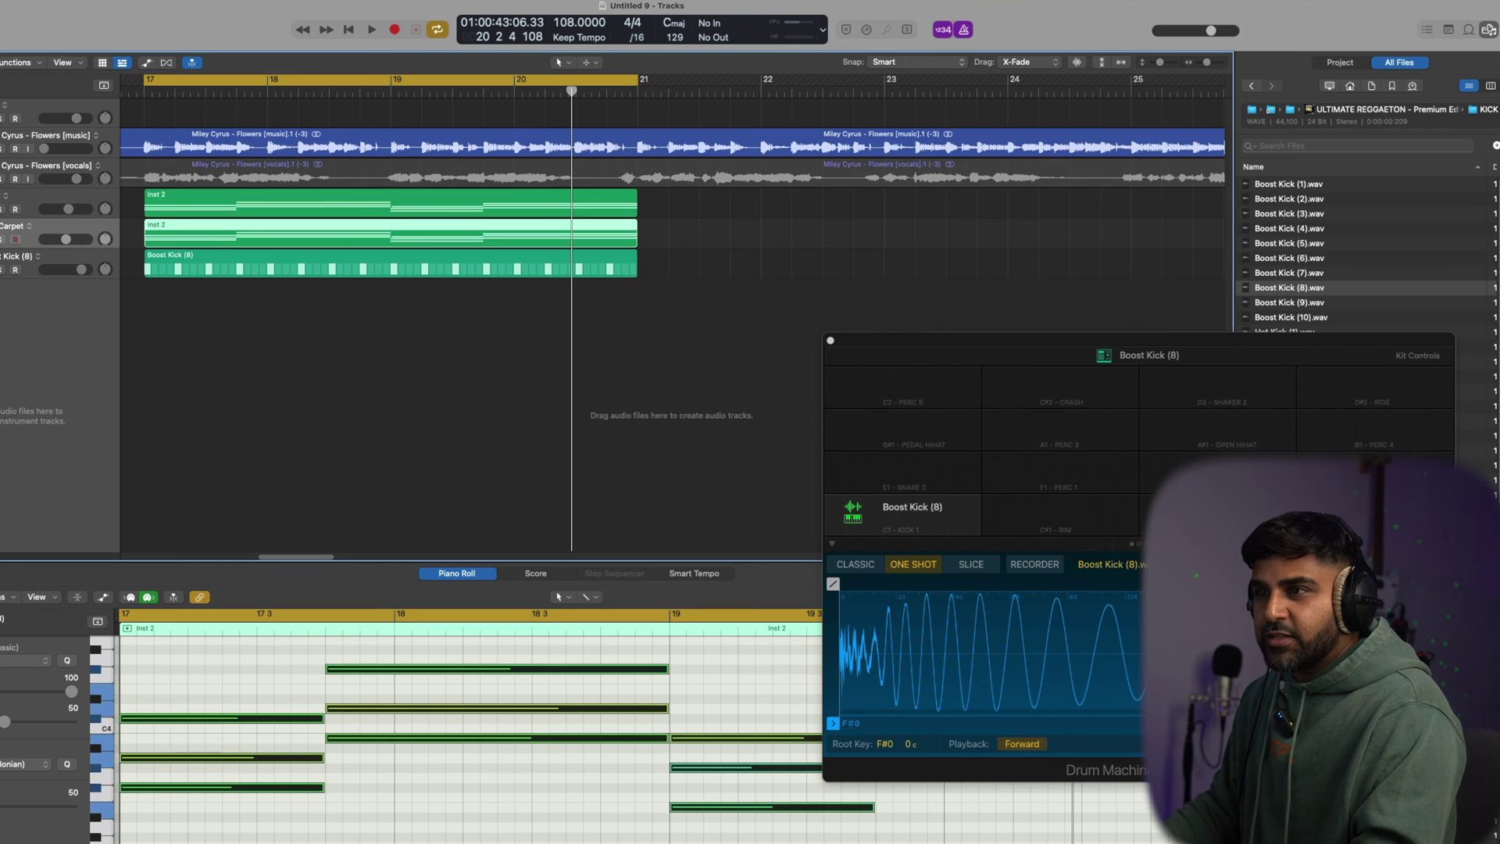
# Play the cycle, lower the Blue Carpet track's volume to about -12.4 dB, and close the Boost Kick (8) instrument window
pyautogui.click(255, 380)
pyautogui.press('space')
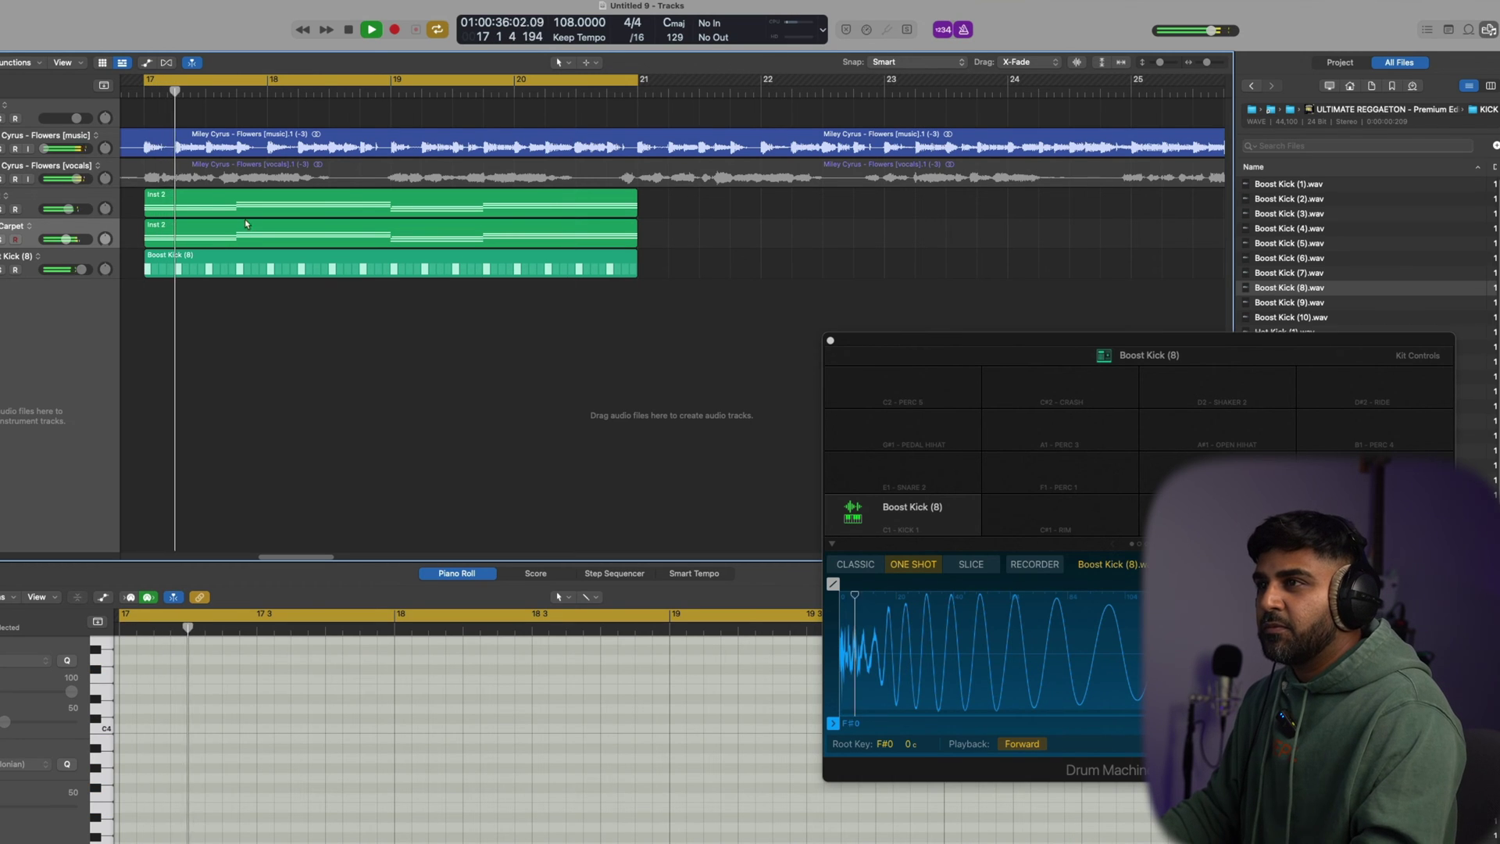
pyautogui.press('space')
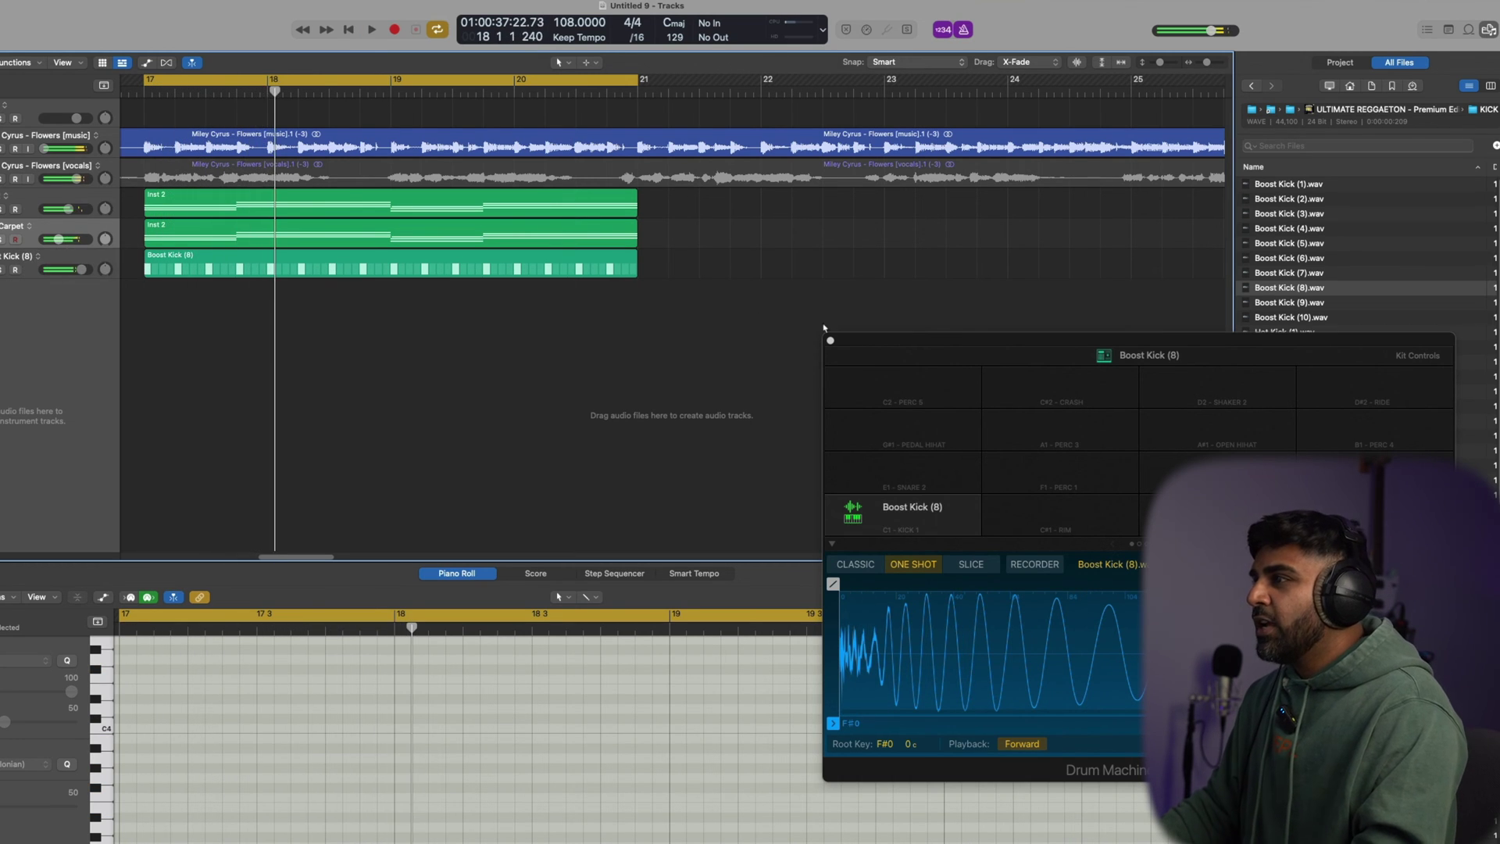
pyautogui.click(830, 340)
# Switch to Splice and move its window aside so the Logic Pro project stays accessible
pyautogui.press('super+space')
pyautogui.write('splocie')
pyautogui.press('BackSpace')
pyautogui.press('BackSpace')
pyautogui.press('BackSpace')
pyautogui.press('BackSpace')
pyautogui.press('BackSpace')
pyautogui.press('BackSpace')
pyautogui.press('BackSpace')
pyautogui.write('splice')
pyautogui.press('Return')
pyautogui.moveTo(342, 11); pyautogui.dragTo(1456, 10)
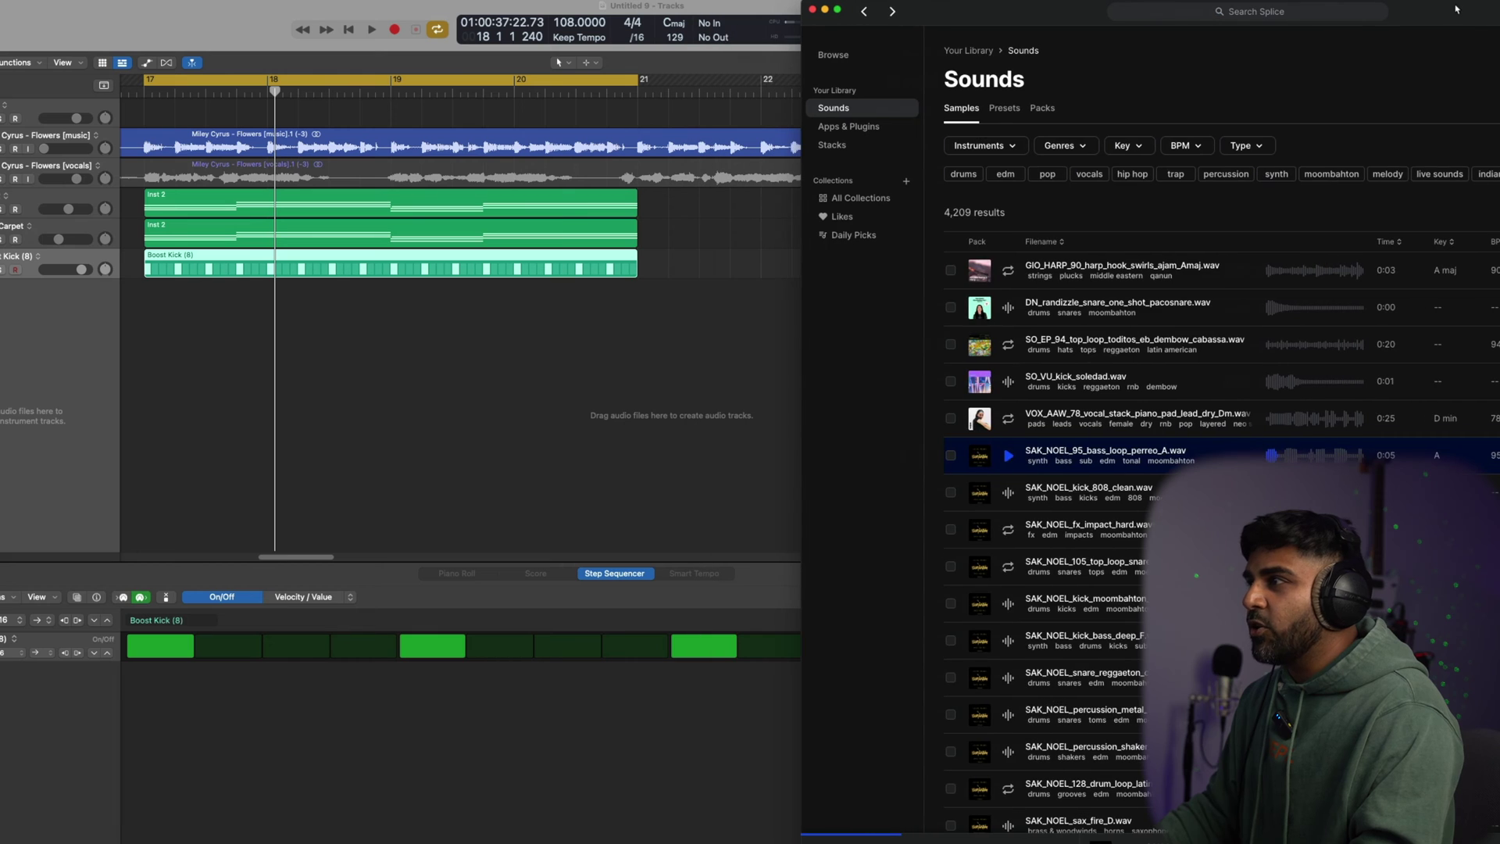
# Narrow the Logic Pro project window so it sits beside the Splice window
pyautogui.click(689, 334)
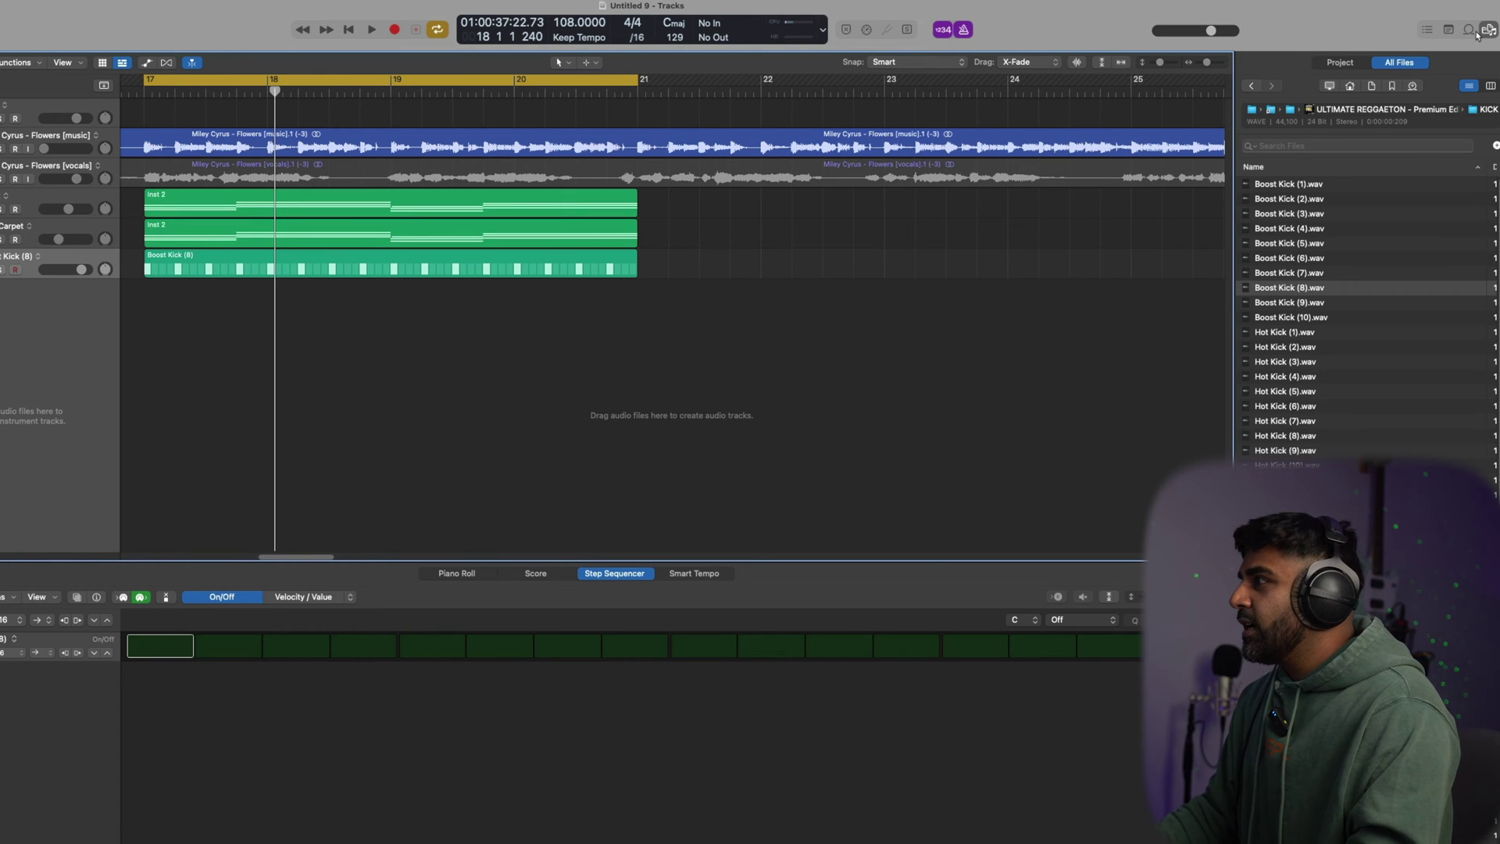
pyautogui.press('super+Tab')
pyautogui.click(693, 231)
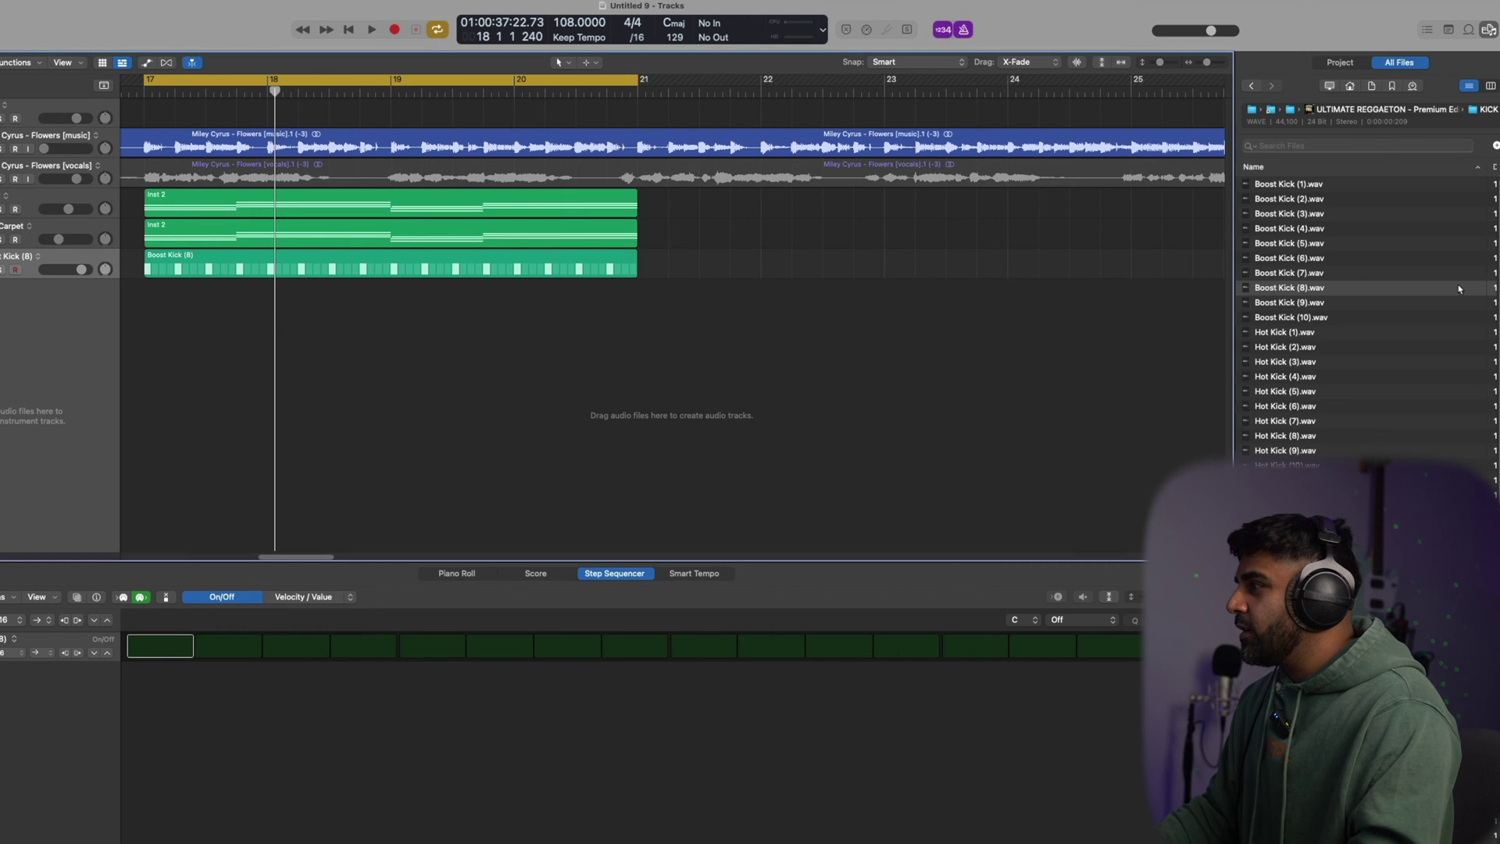
pyautogui.moveTo(1497, 322); pyautogui.dragTo(945, 322)
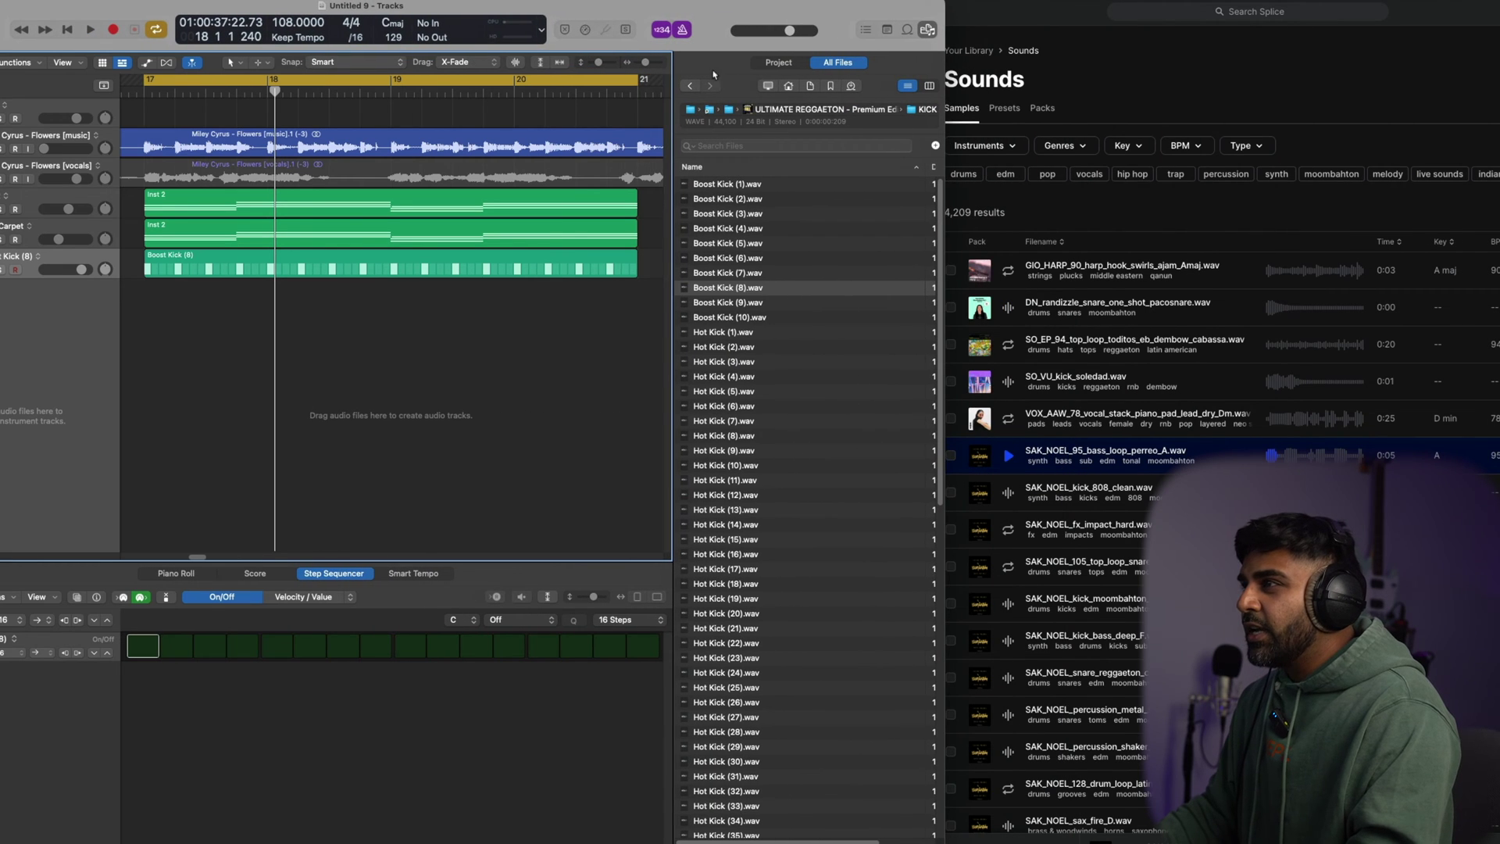
# Open the ULTIMATE REGGAETON pack's PERCUSSION folder and audition the samples from Perc (9) to Perc (16)
pyautogui.click(691, 86)
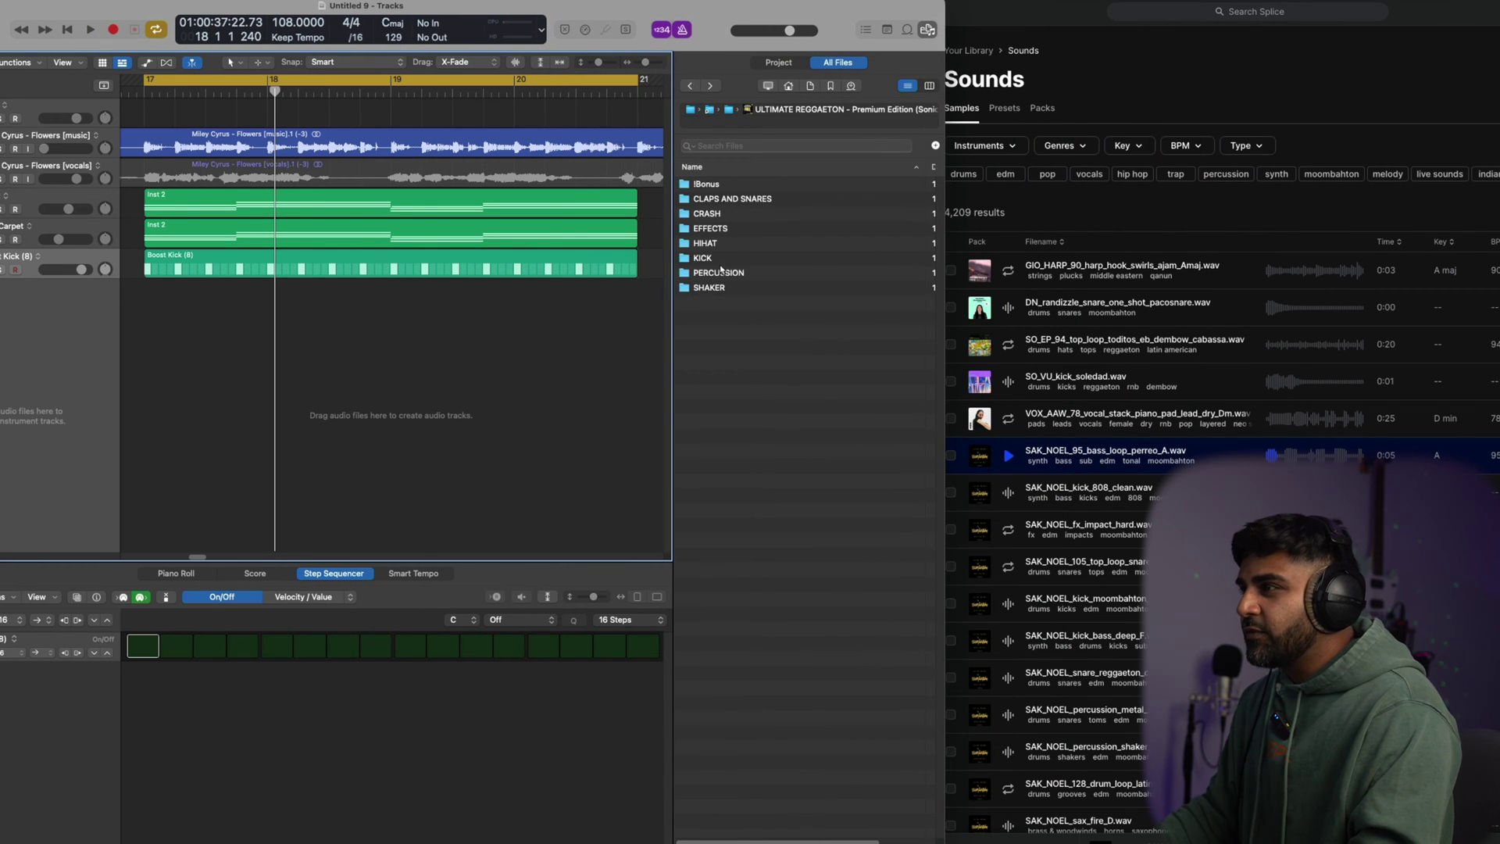
pyautogui.doubleClick(719, 270)
pyautogui.click(747, 318)
pyautogui.press('Down')
pyautogui.press('Down')
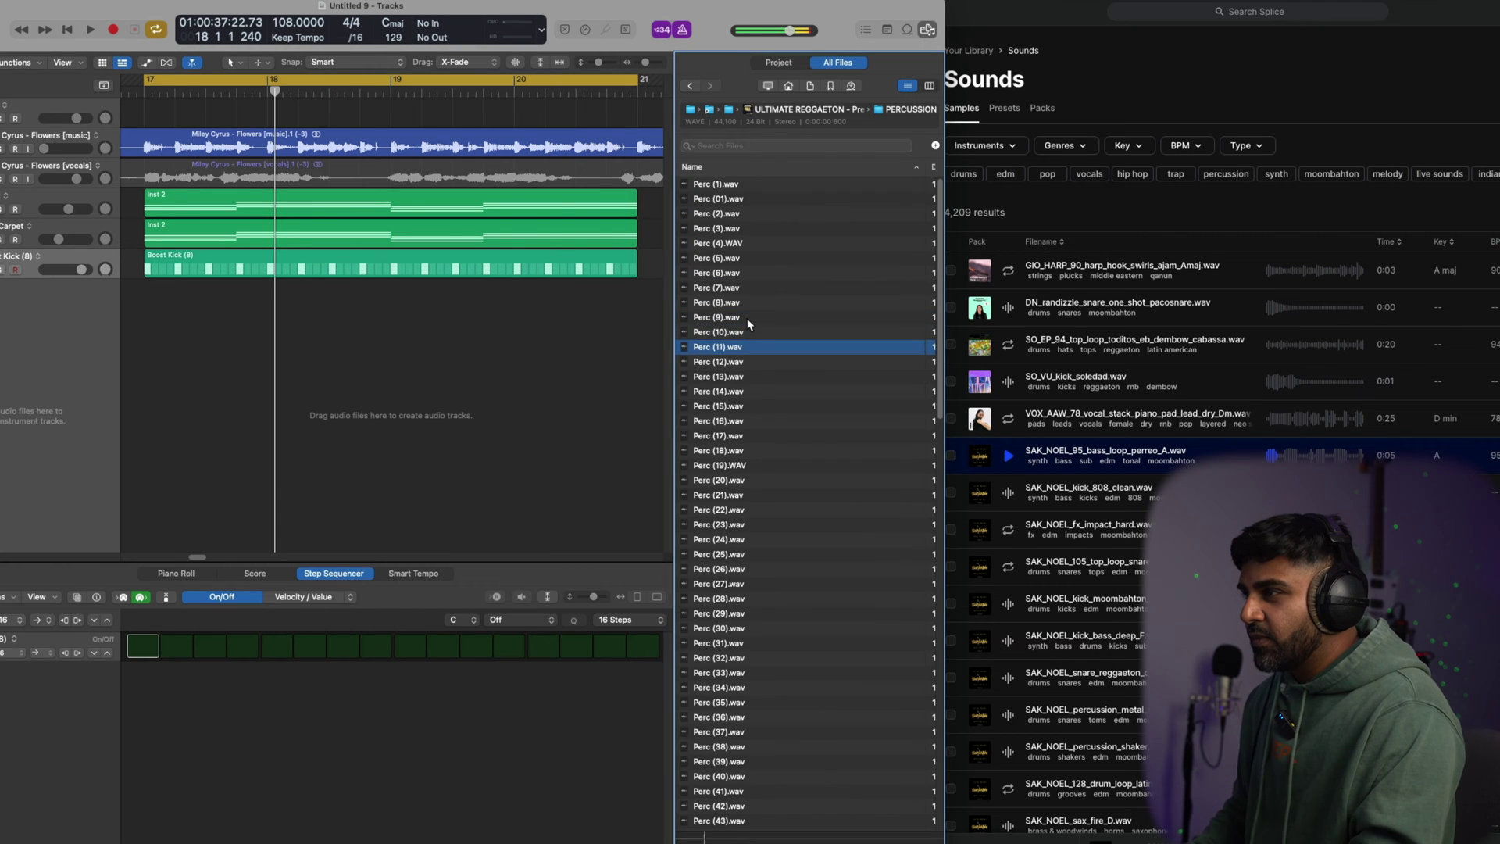
pyautogui.press('Down')
pyautogui.press('Down')
pyautogui.press('Down')
pyautogui.press('Down')
pyautogui.press('Down')
# Load samples Perc (4) to Perc (16) into a new Drum Machine Designer track and create a pattern region over bars 17 to 21
pyautogui.keyDown('shift'); pyautogui.click(729, 242); pyautogui.keyUp('shift')
pyautogui.moveTo(729, 254); pyautogui.dragTo(283, 365)
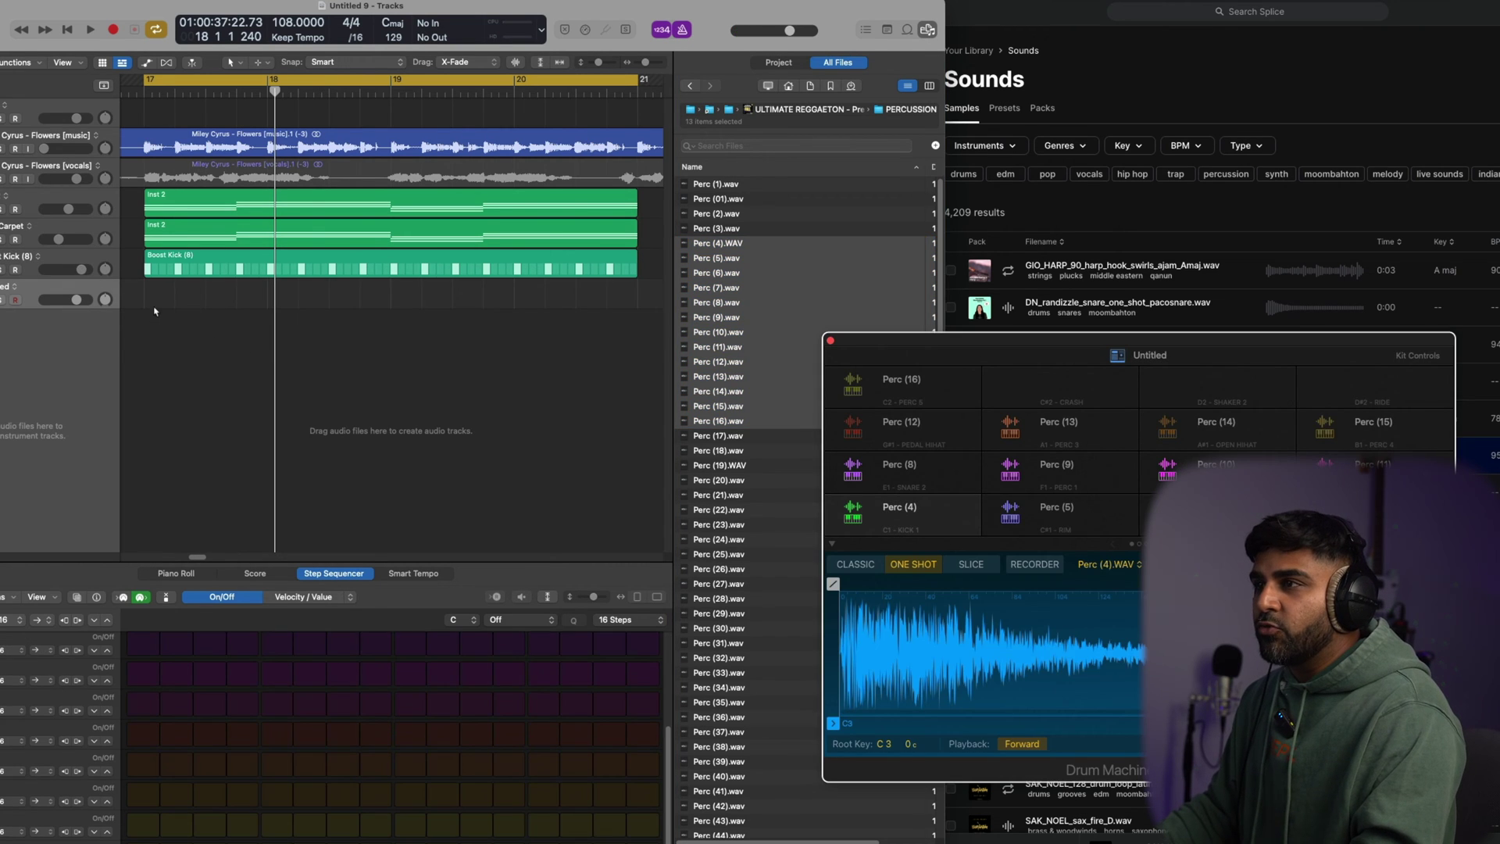
pyautogui.rightClick(159, 287)
pyautogui.click(218, 328)
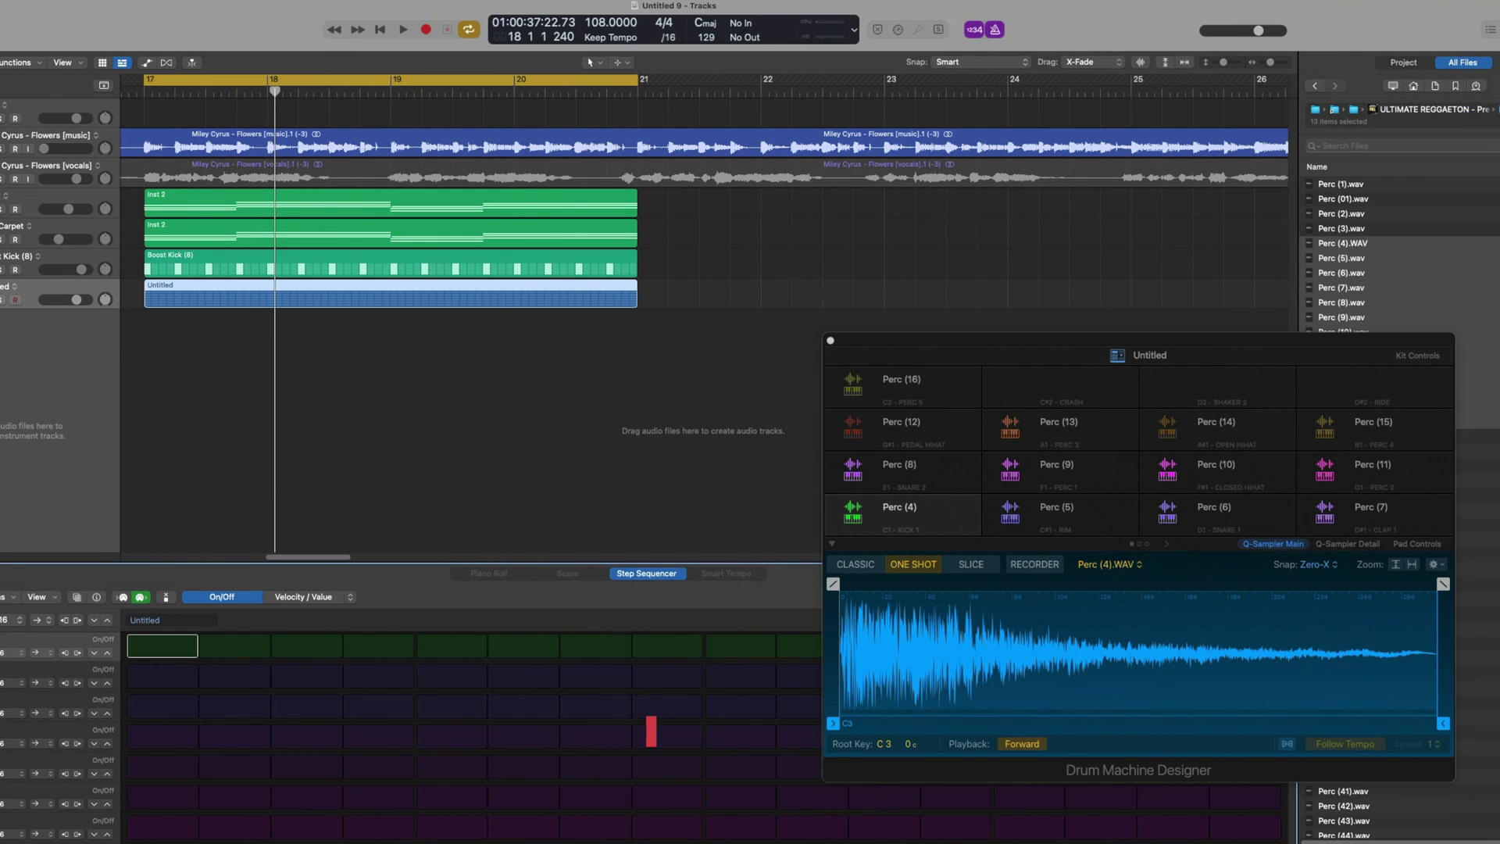
# Enable steps 5 and 13 for Perc (4) and steps 4 and 12 for Perc (5) in the percussion pattern
pyautogui.press('v')
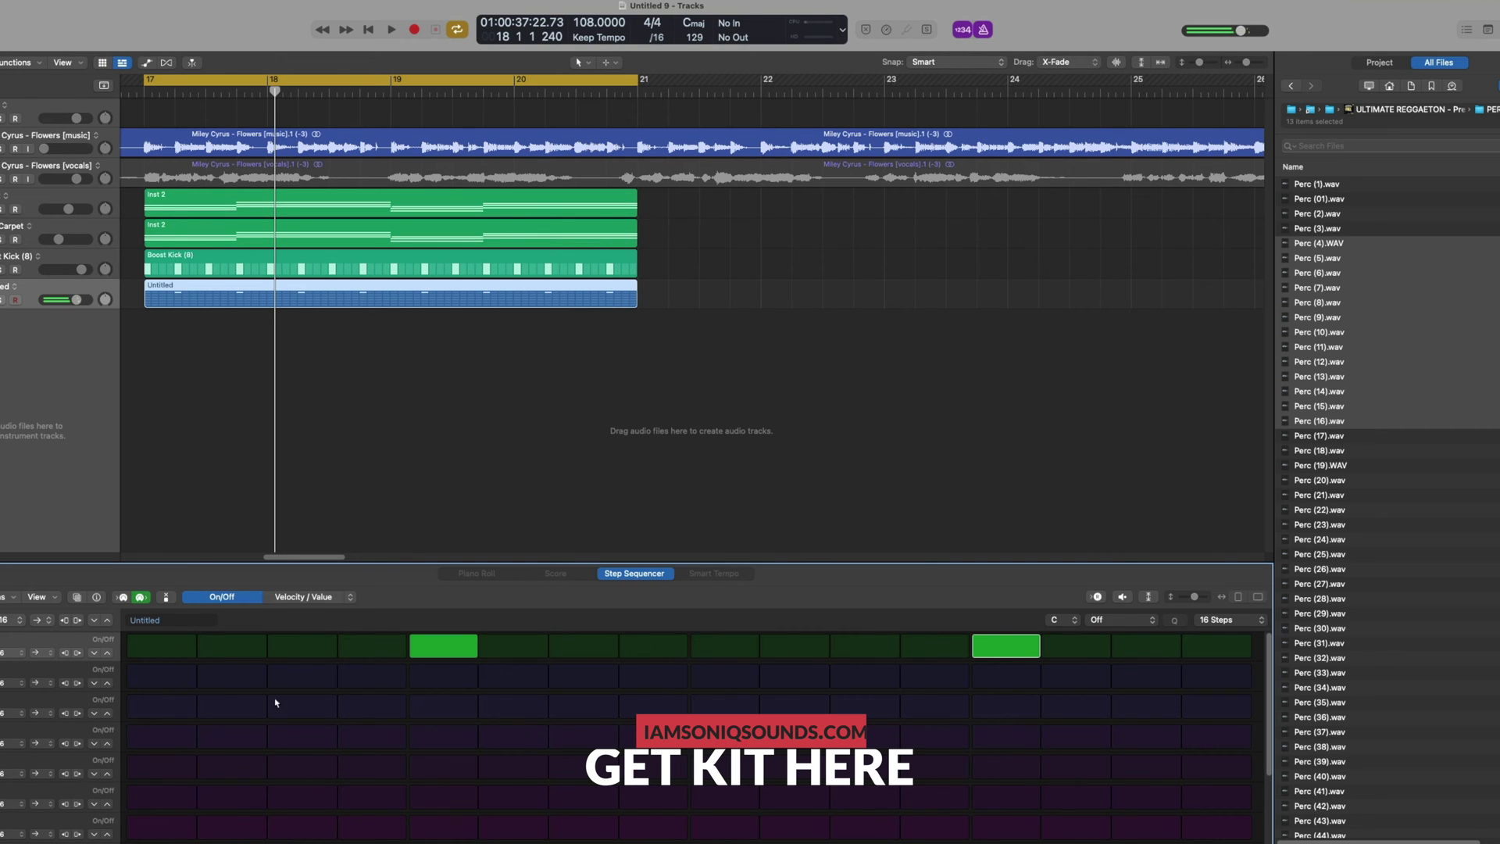
pyautogui.click(439, 677)
pyautogui.press('space')
pyautogui.click(938, 677)
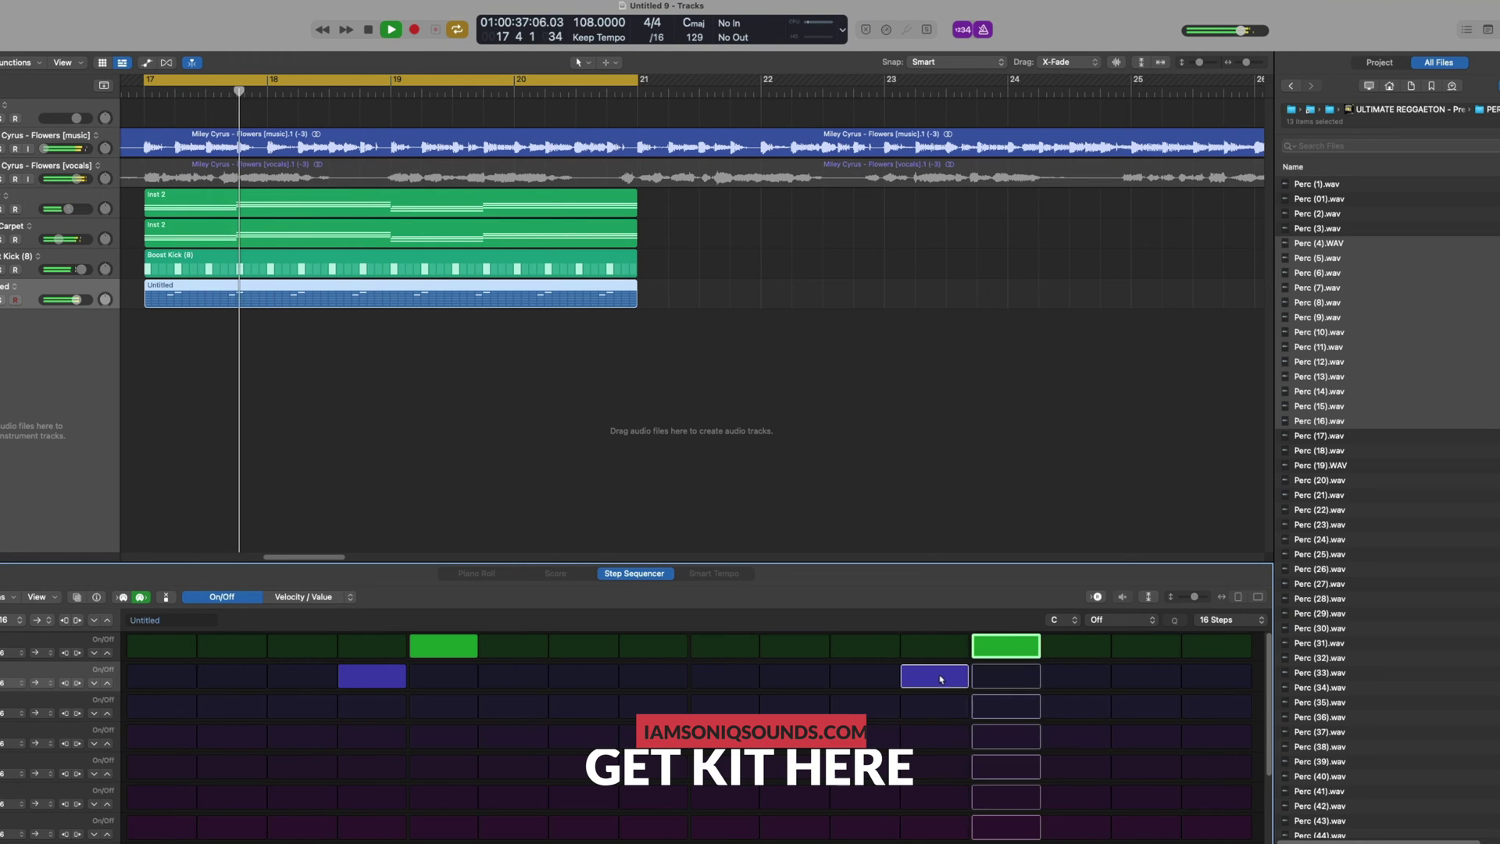
pyautogui.press('space')
# Enable step 7 for Perc (6) and steps 3 and 15 for Perc (9) in the percussion pattern
pyautogui.click(587, 706)
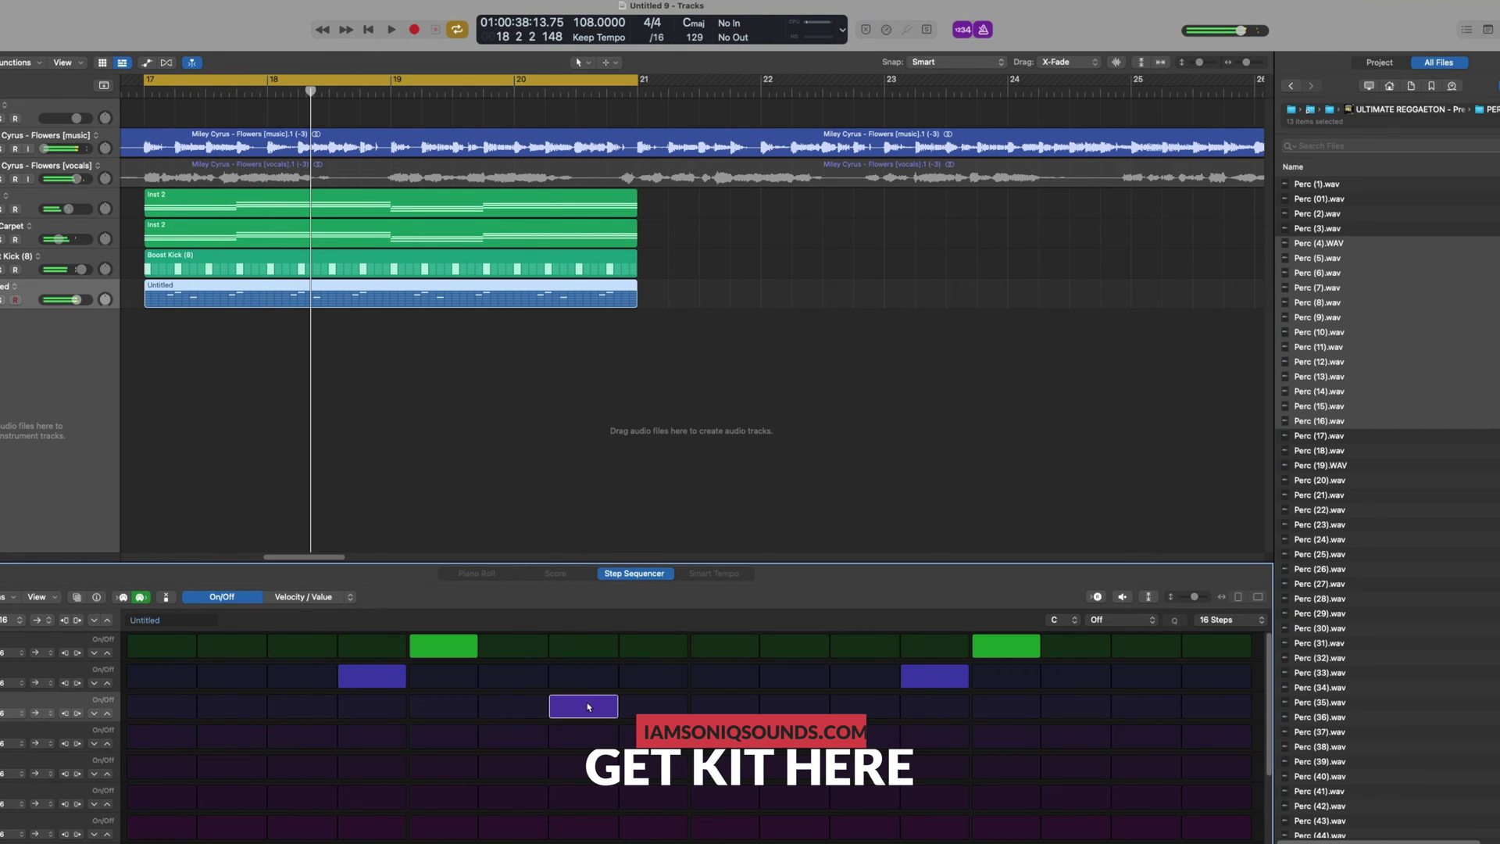
pyautogui.click(584, 796)
pyautogui.press('space')
pyautogui.click(258, 798)
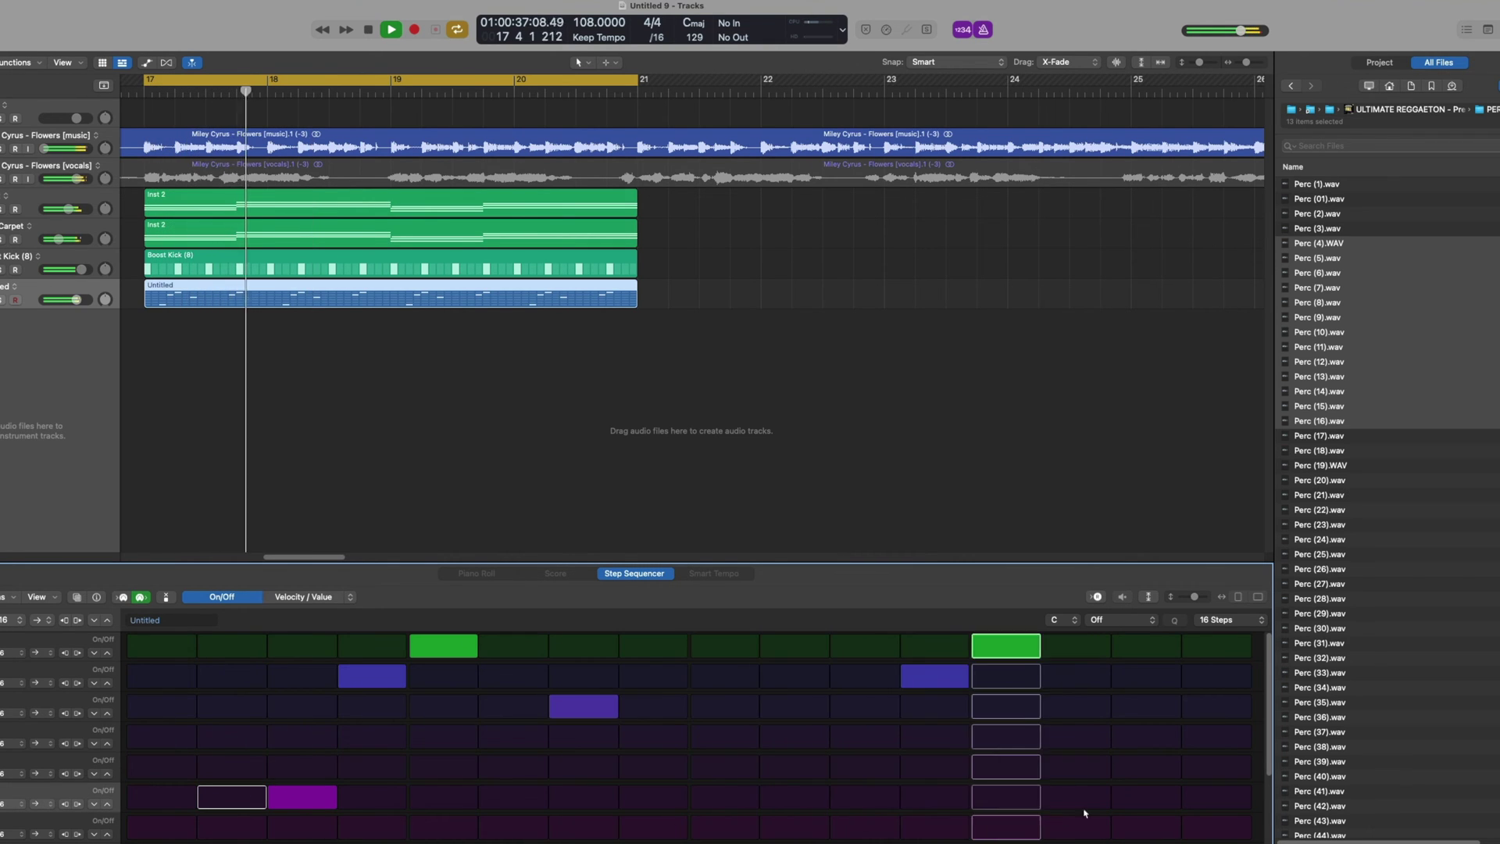
pyautogui.click(1146, 797)
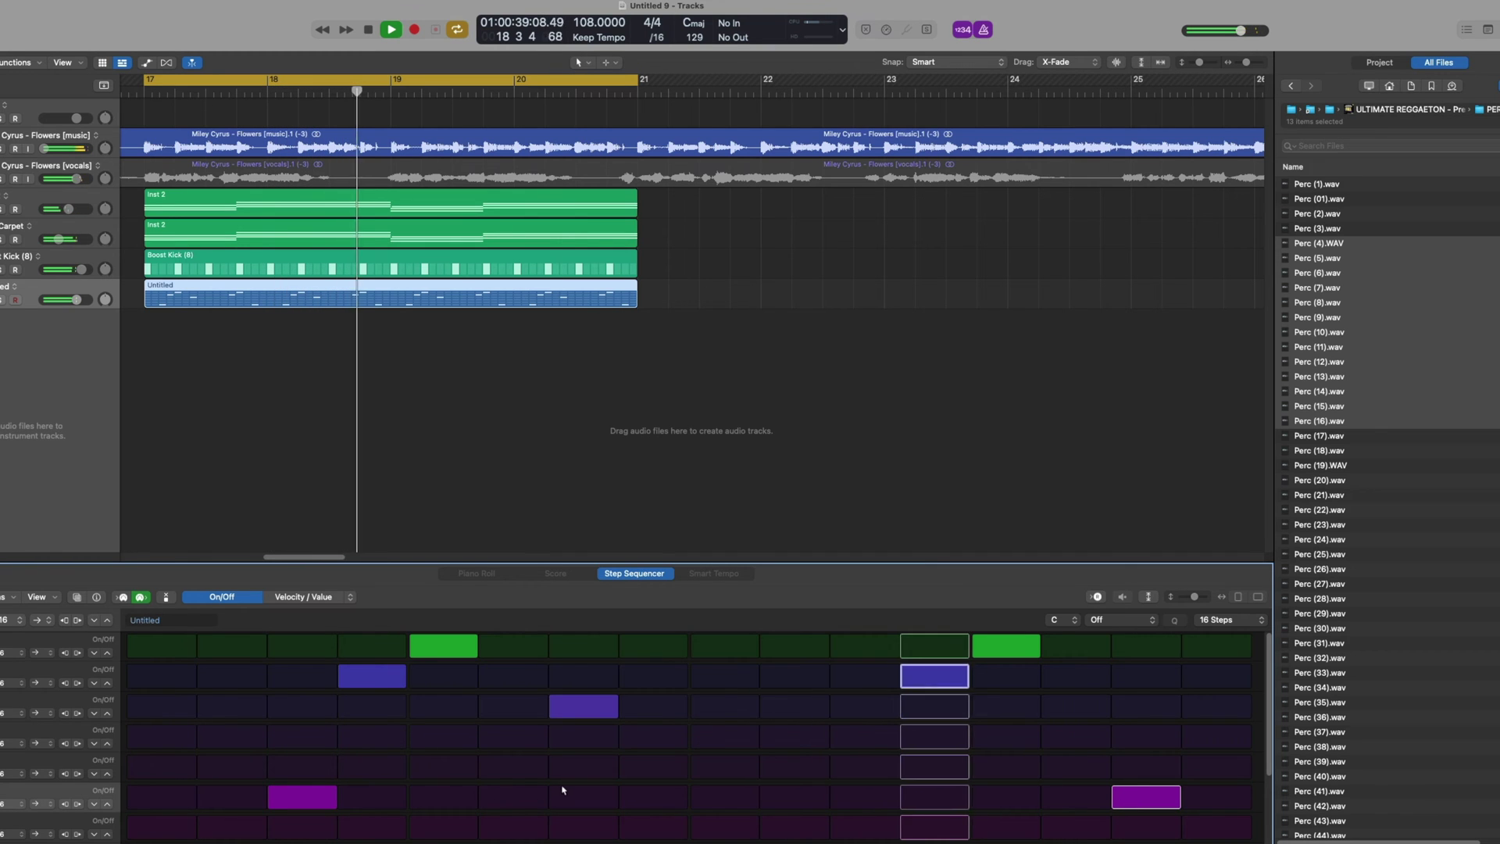
# Enable step 8 in the orange percussion row and check it by playing the cycle
pyautogui.scroll(-5, 469, 797)
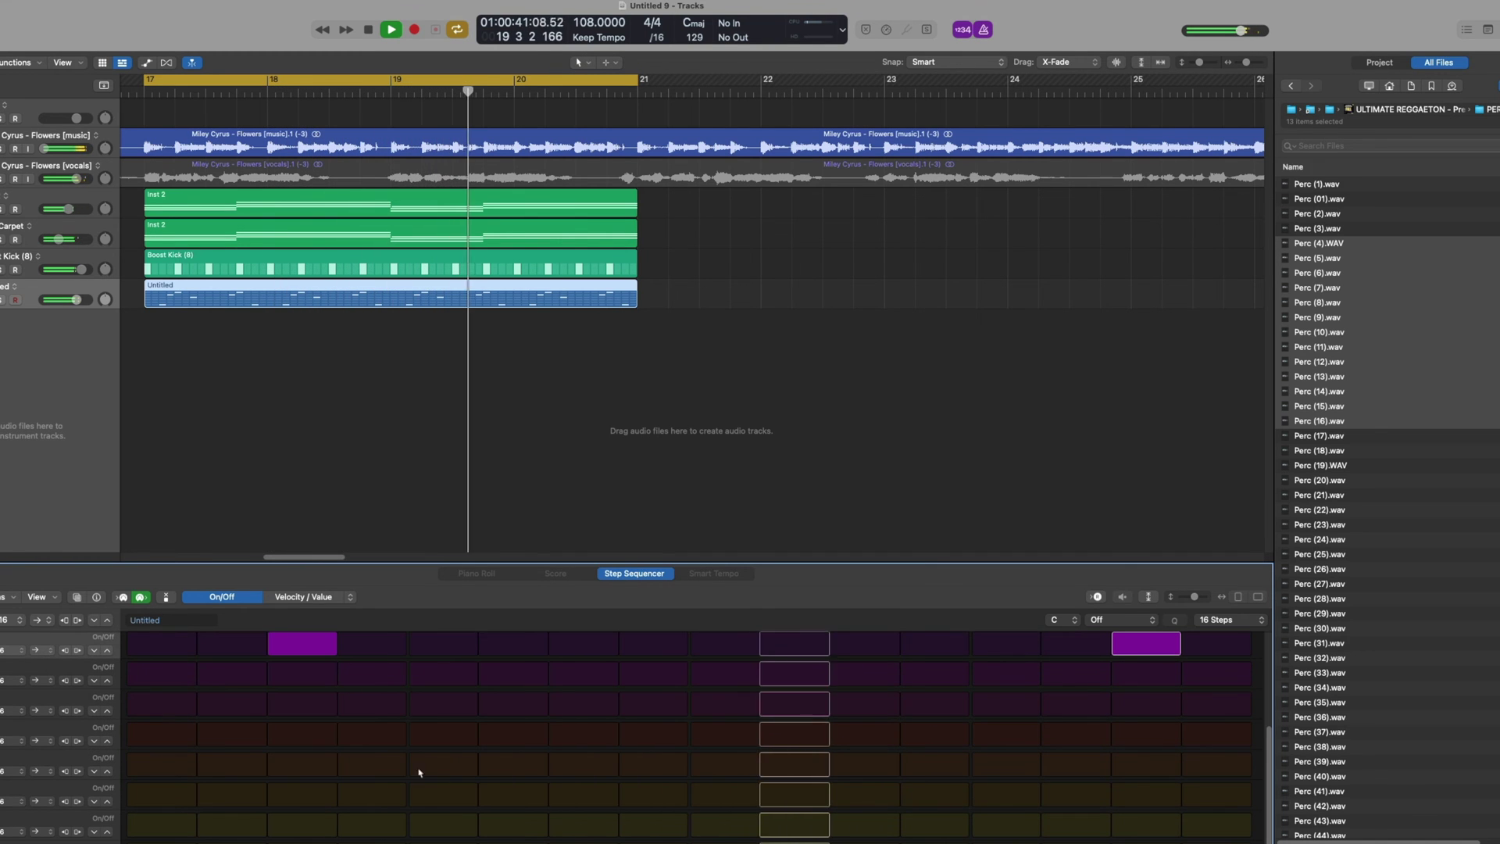
pyautogui.press('space')
pyautogui.click(457, 706)
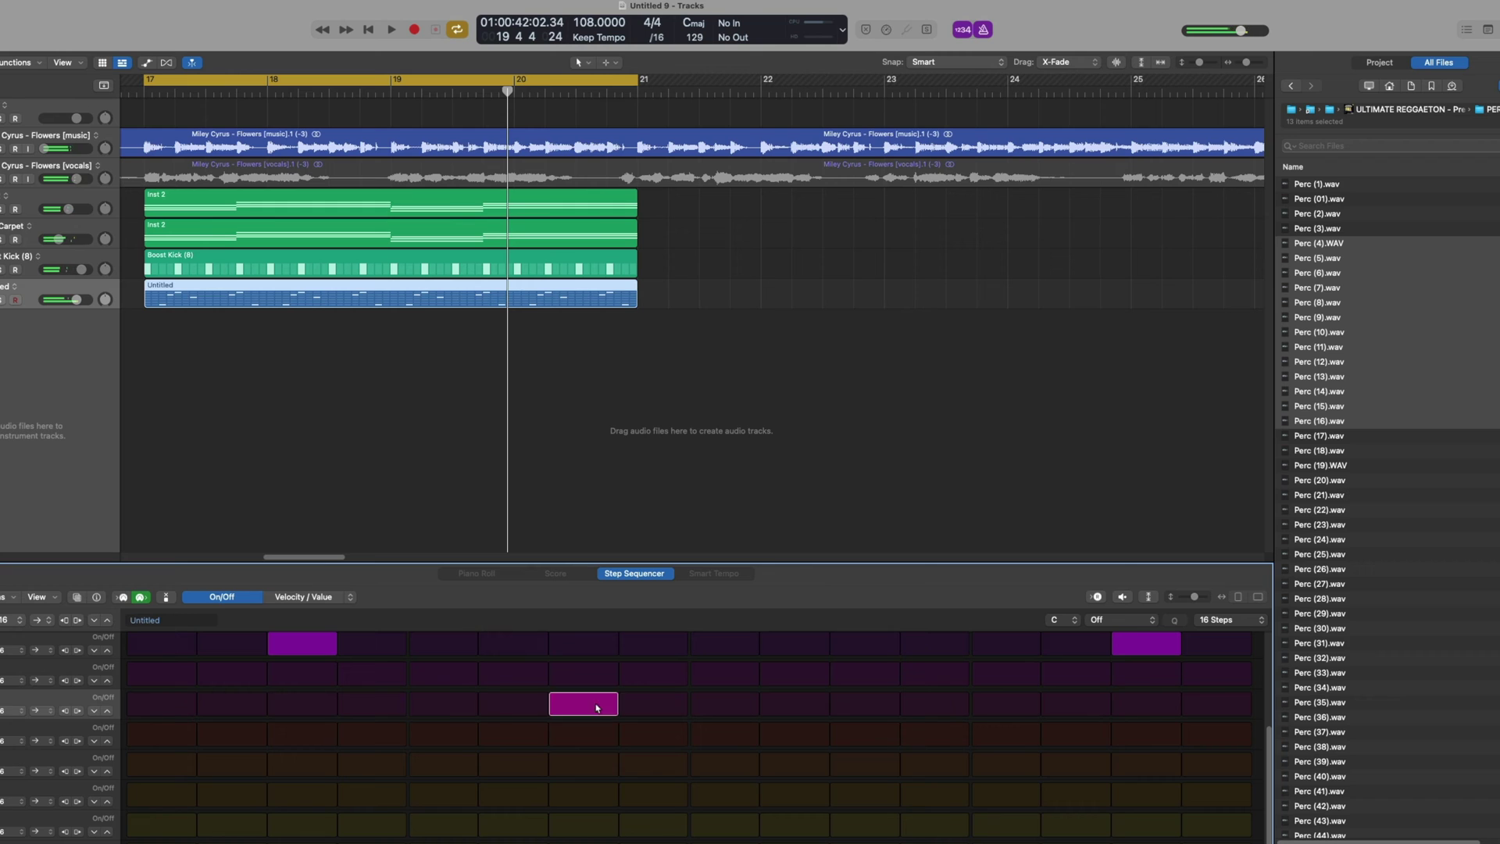
pyautogui.press('space')
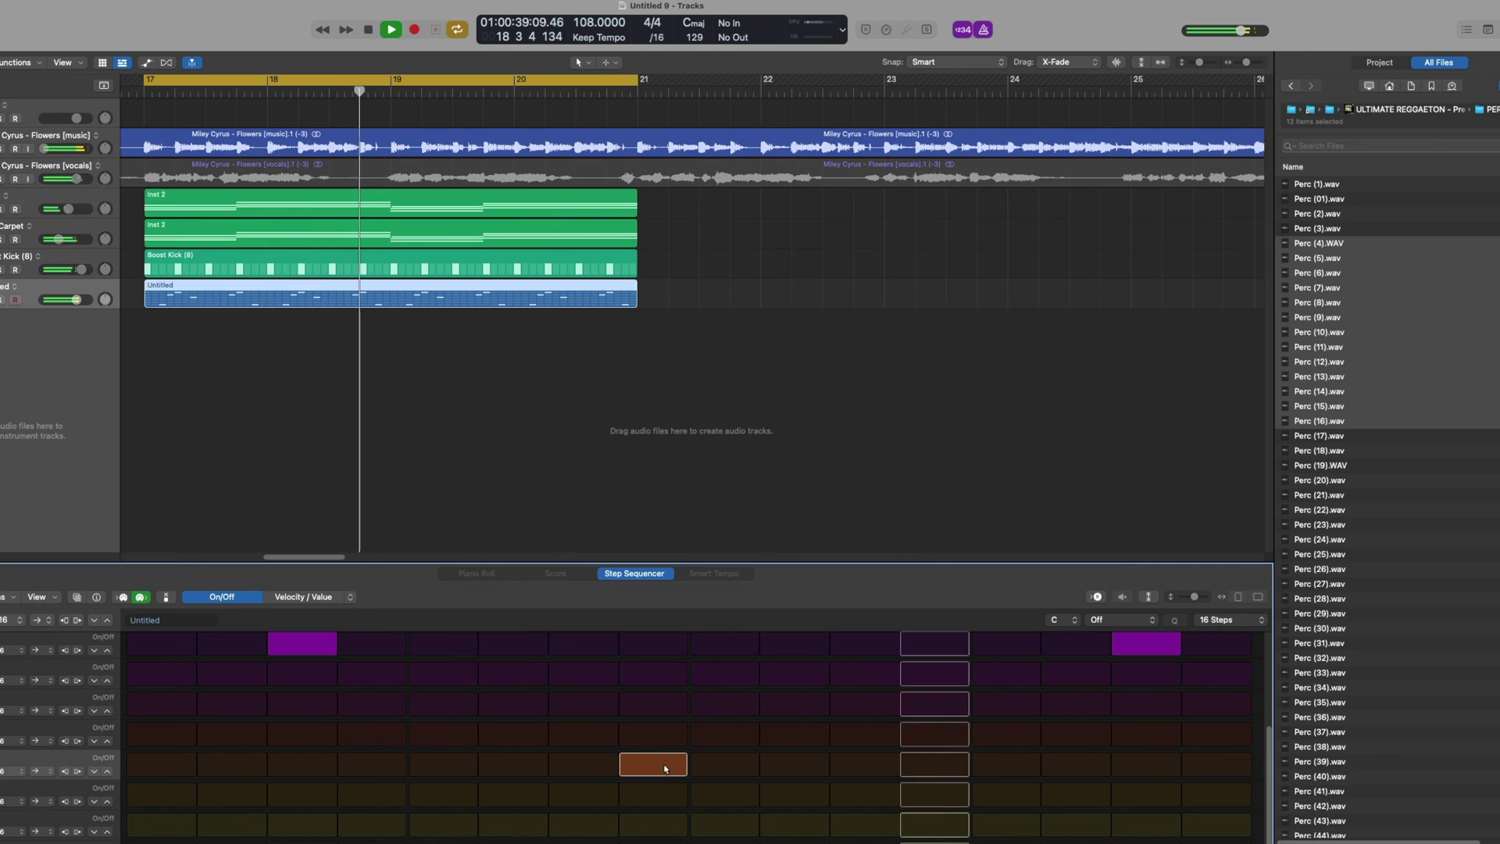
pyautogui.press('space')
# Try hits in the yellow percussion row and keep only step 16 enabled
pyautogui.click(301, 824)
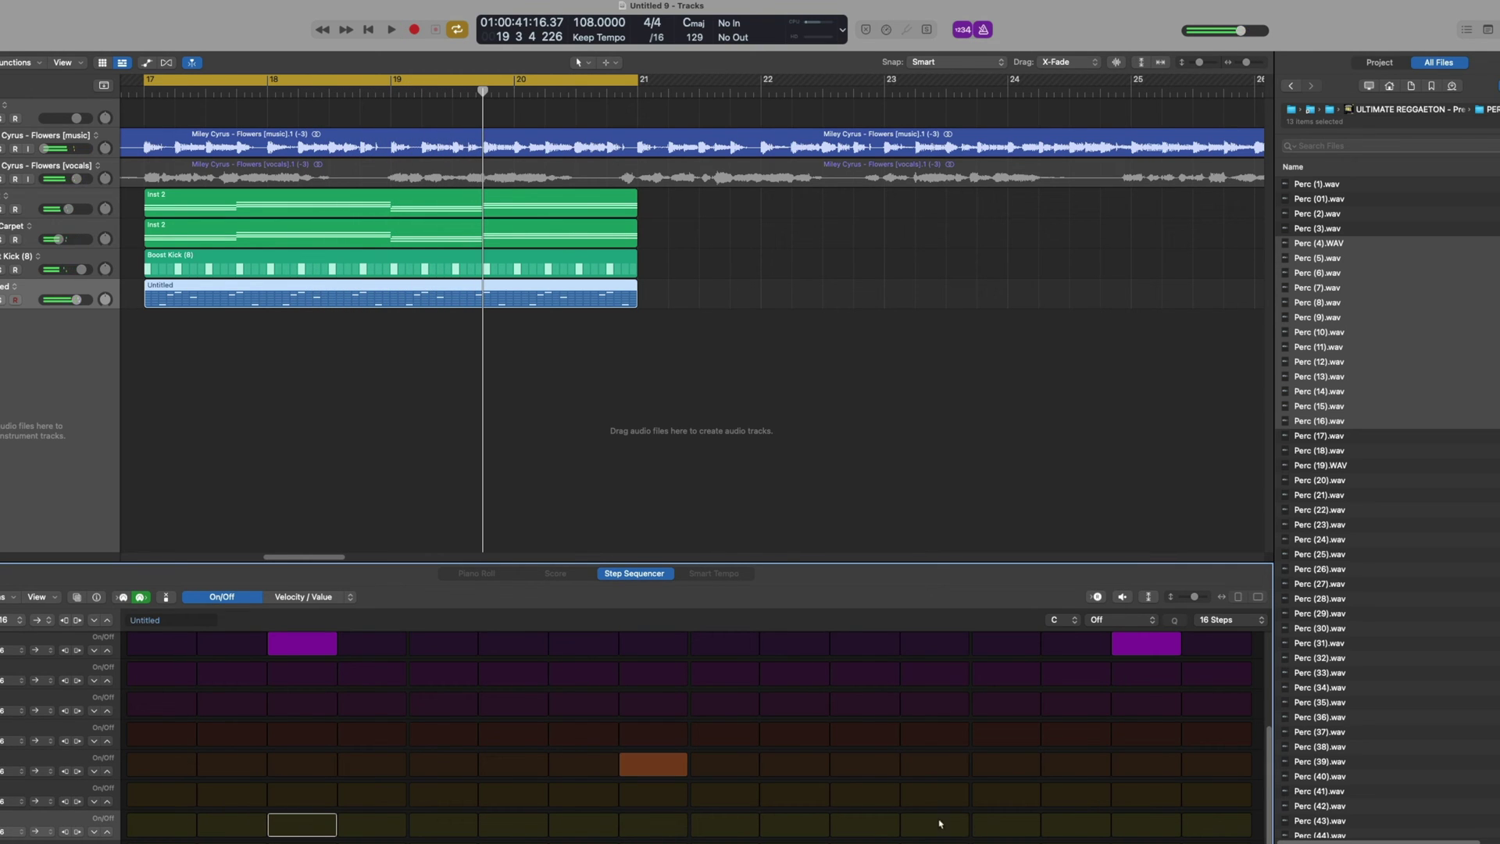
pyautogui.press('space')
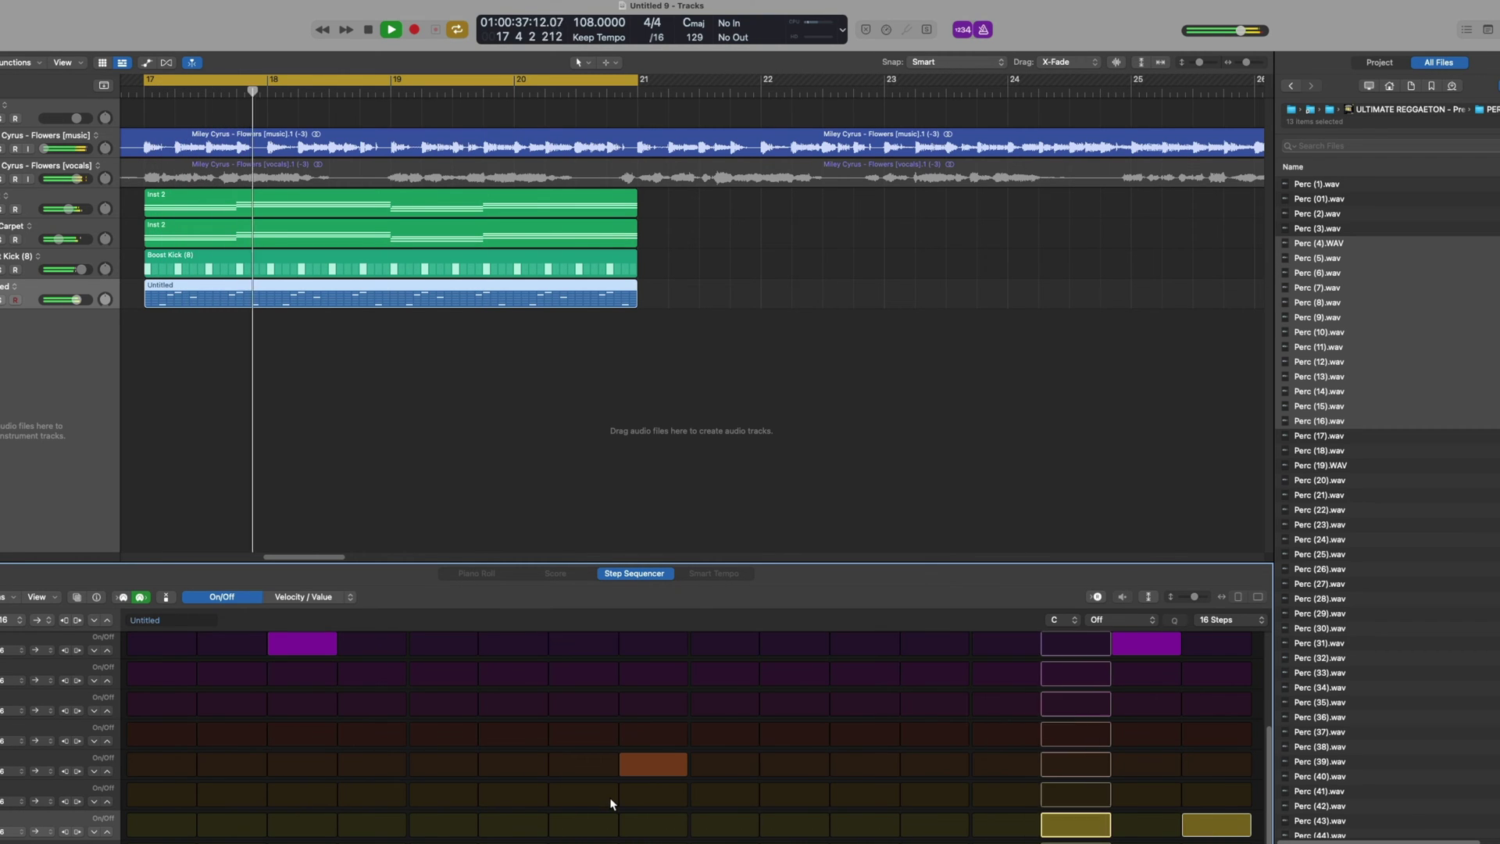
pyautogui.press('space')
pyautogui.click(1085, 826)
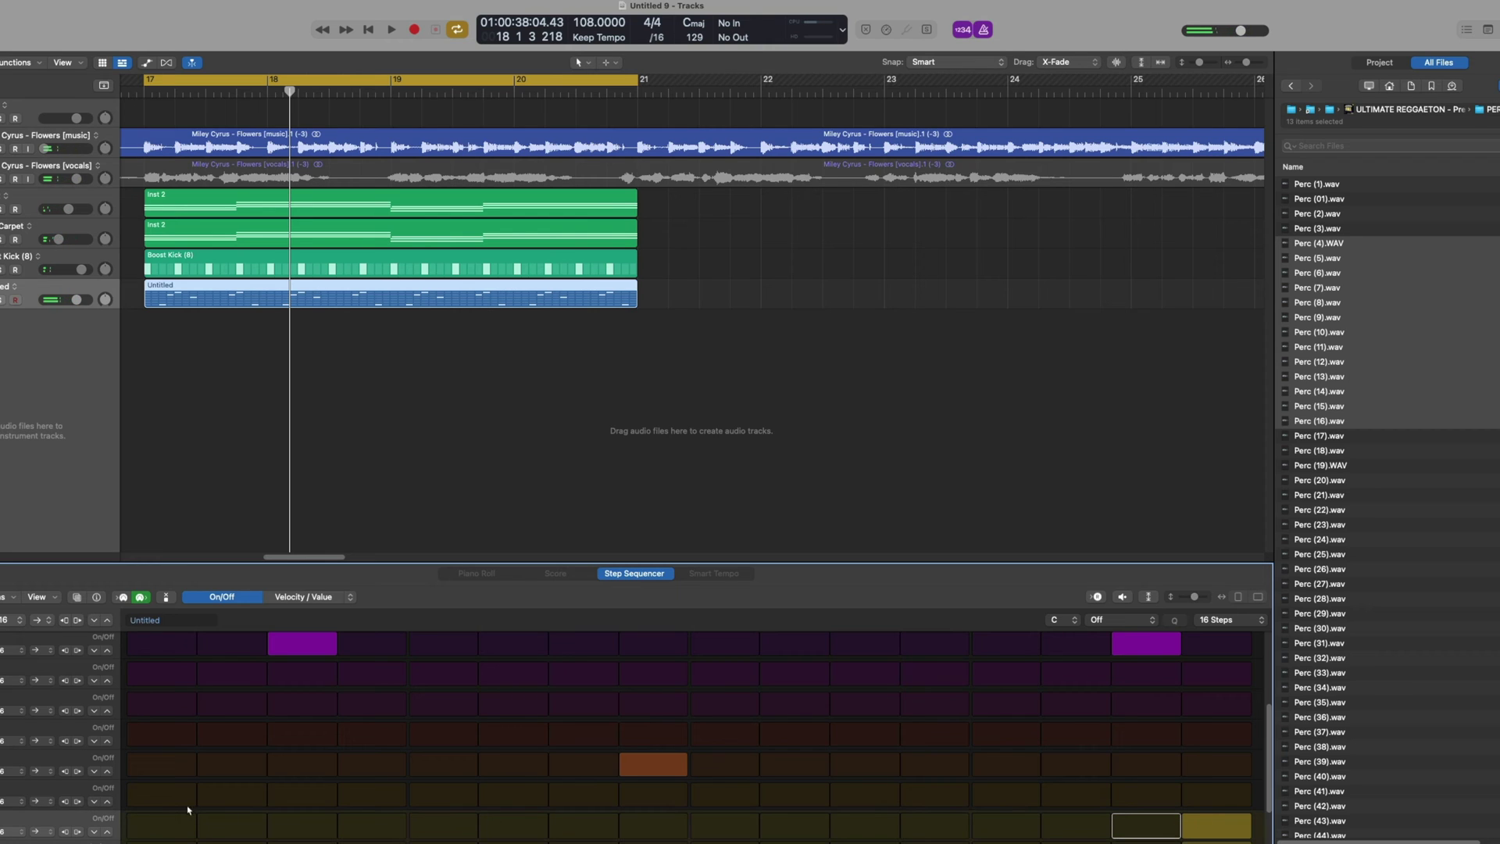
# Set the percussion pattern length to 32 steps and raise the note repeat on step 32 of the yellow row
pyautogui.click(1229, 622)
pyautogui.click(1216, 651)
pyautogui.scroll(-3, 1242, 805)
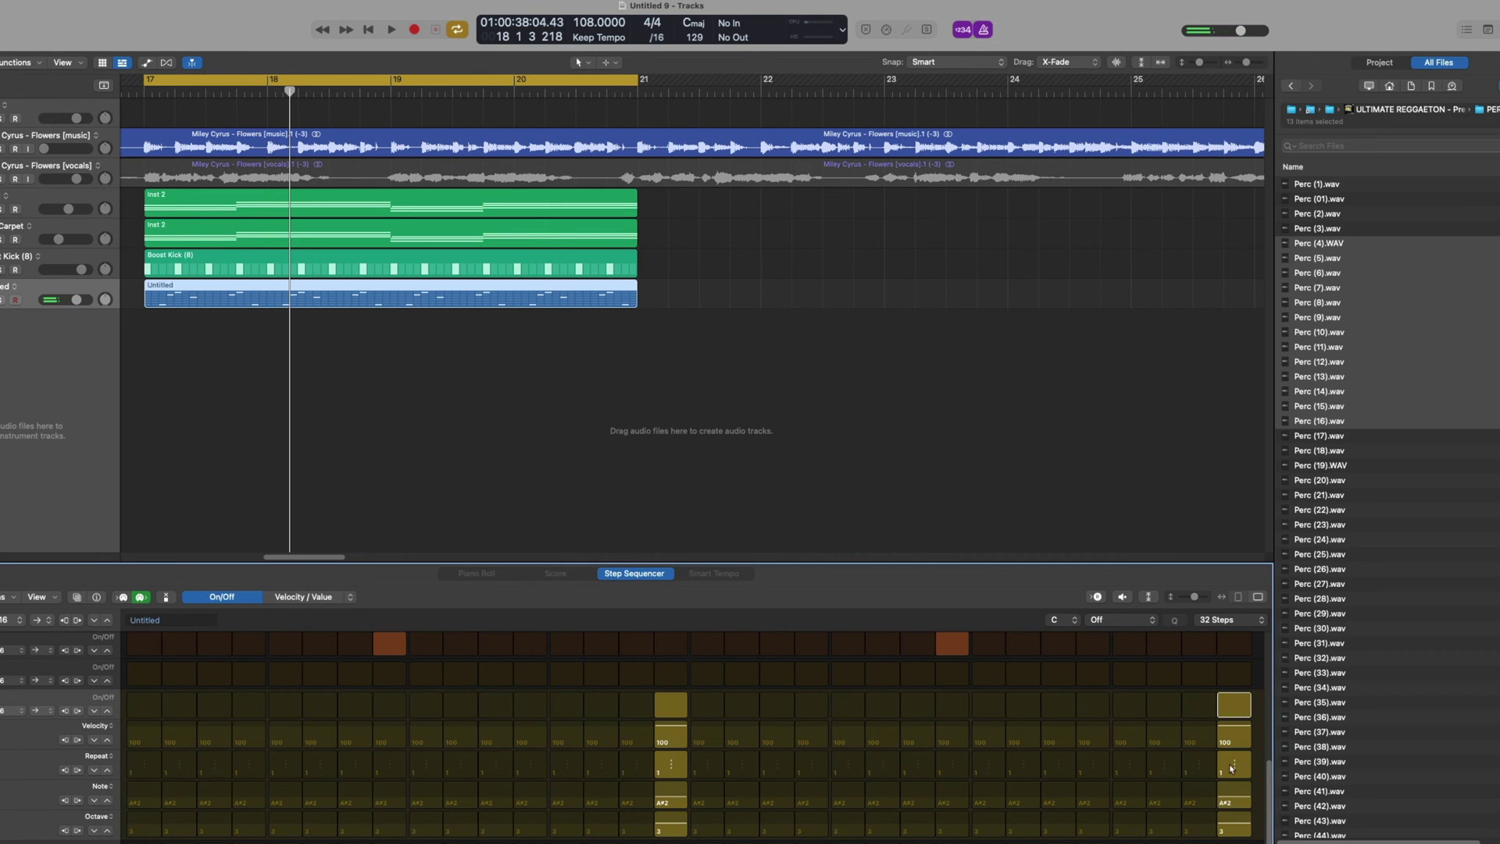
# Play the cycle to check the percussion pattern together with the chords and kick, and glance at the mixer levels
pyautogui.click(519, 102)
pyautogui.press('space')
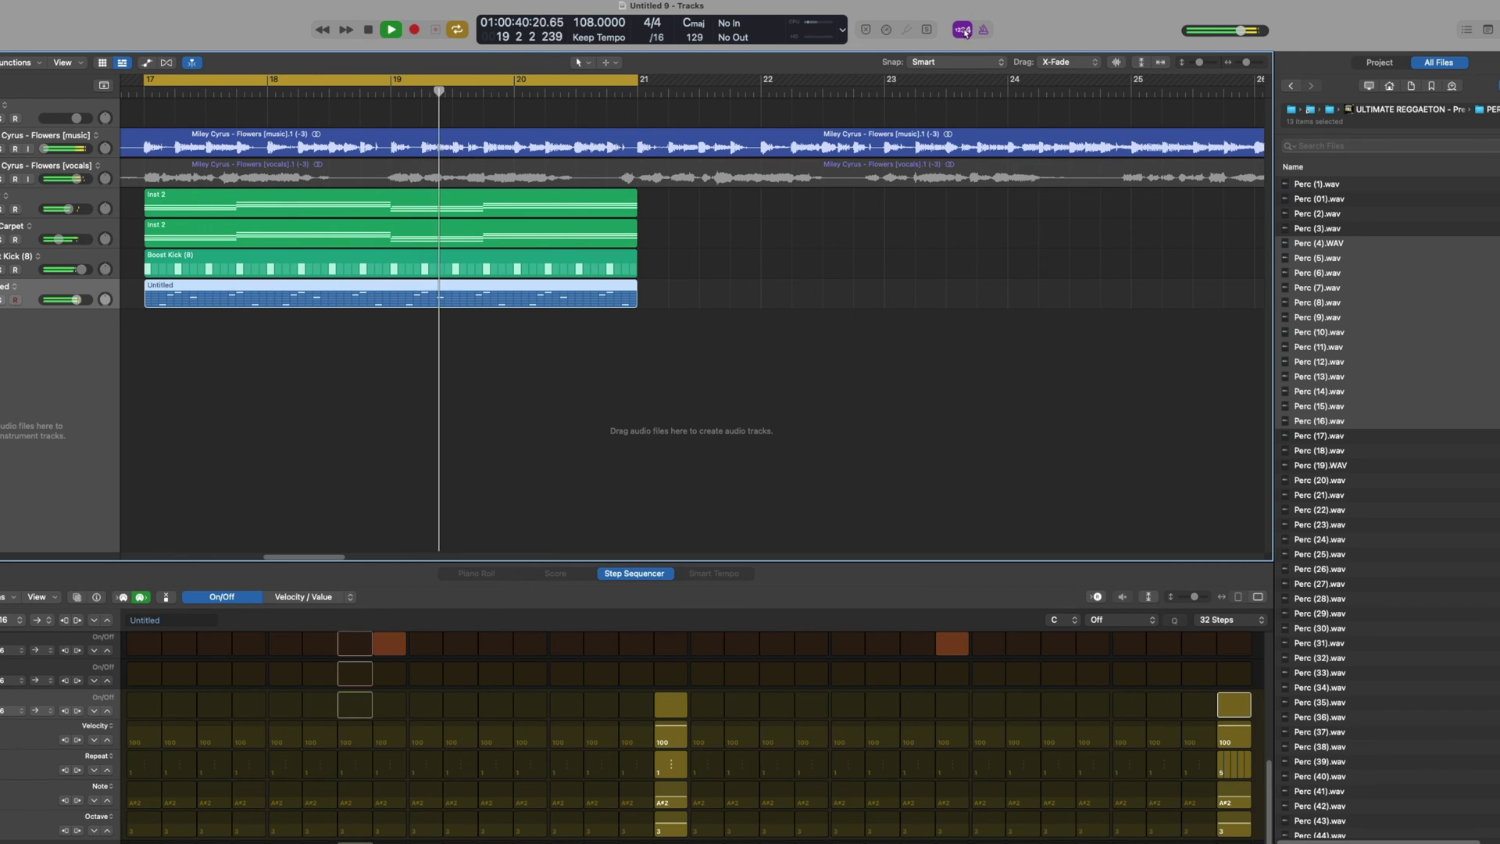
pyautogui.press('x')
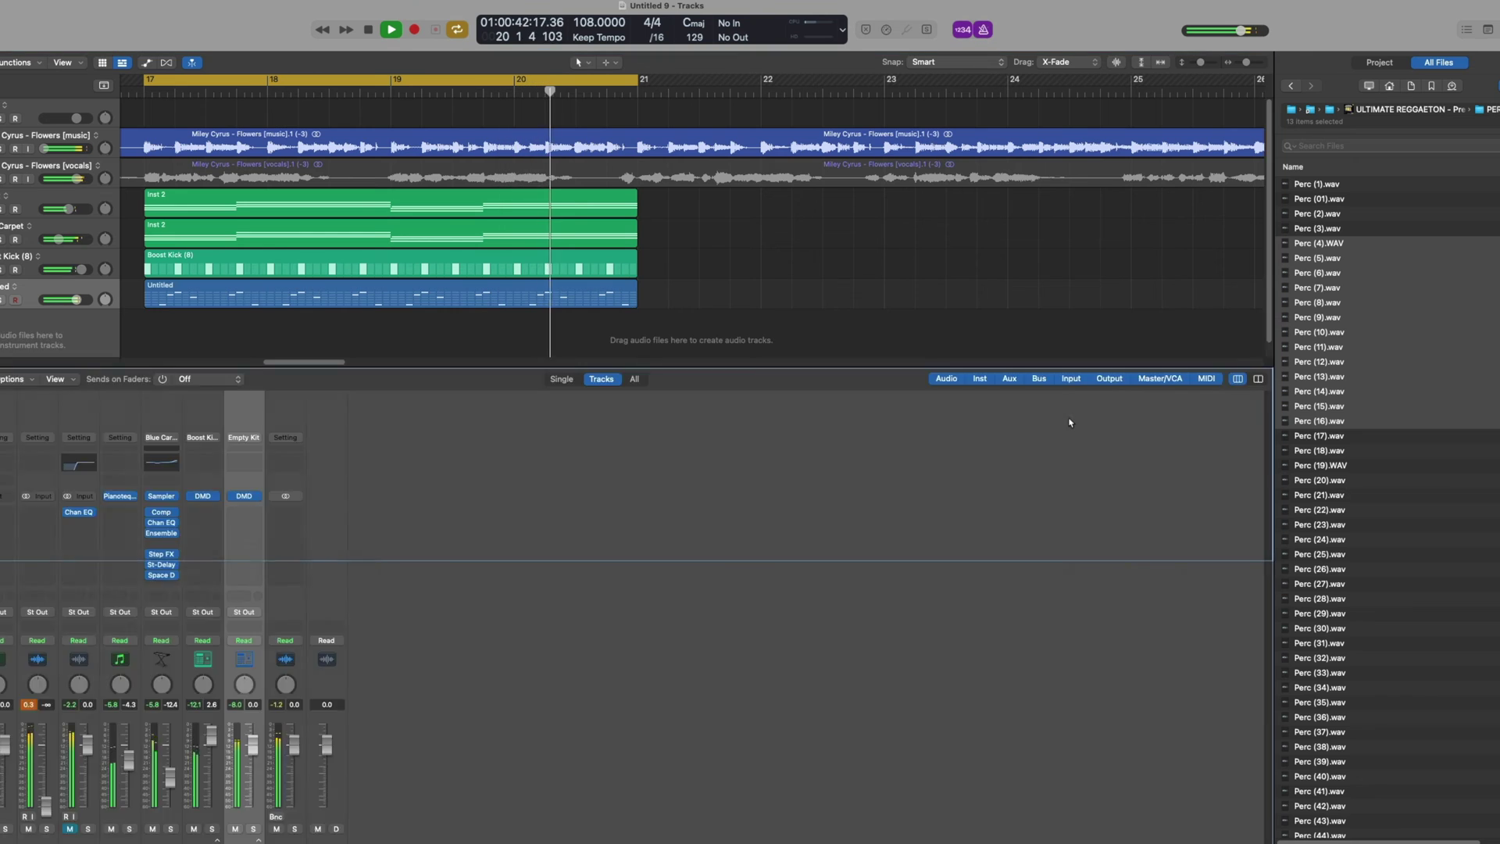
pyautogui.press('x')
pyautogui.press('space')
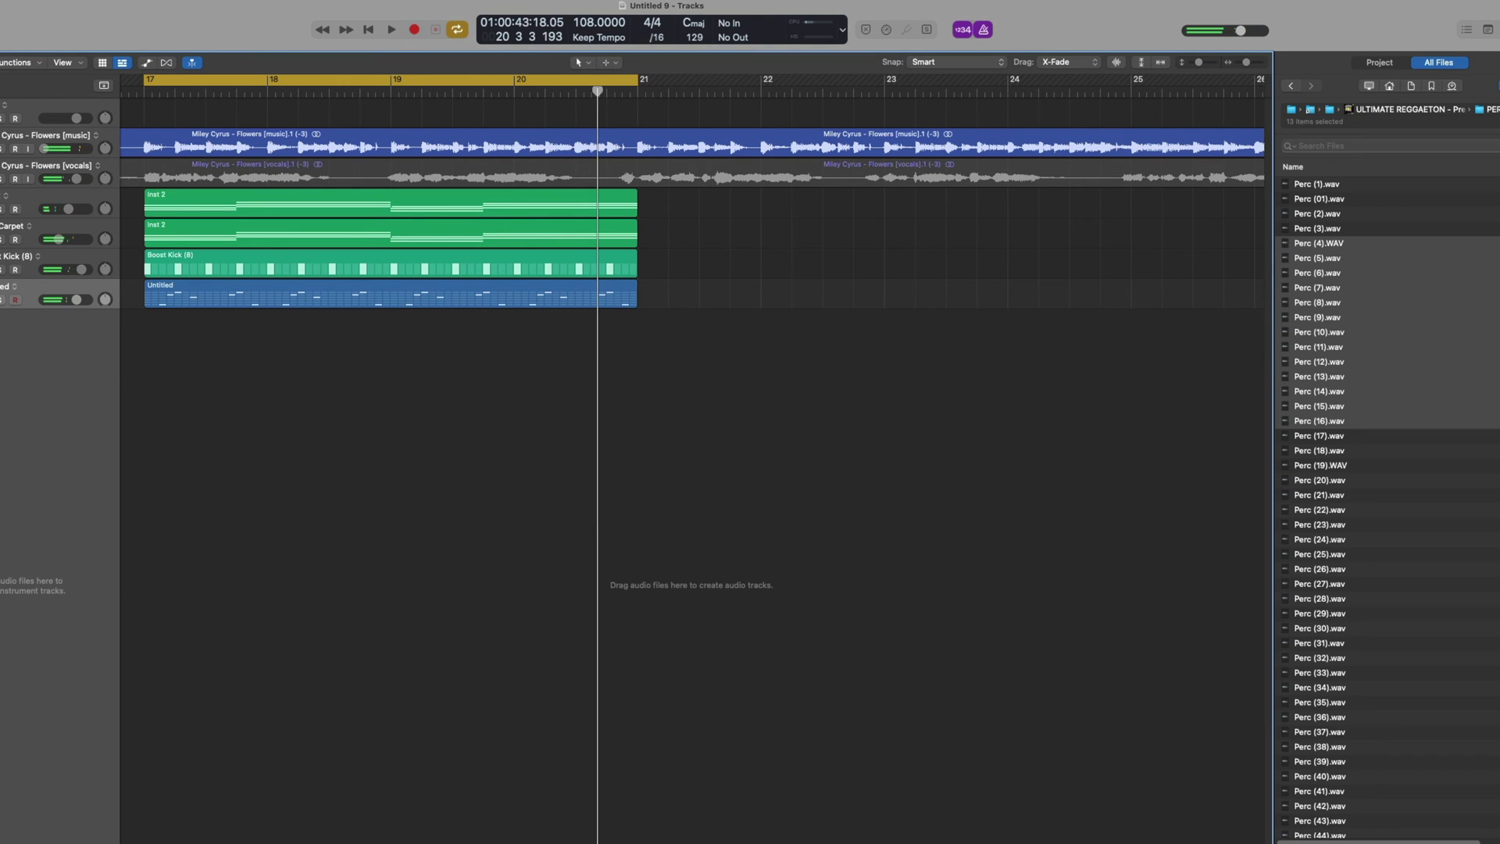
# Create a new software instrument track below the percussion track
pyautogui.press('Up')
pyautogui.doubleClick(44, 391)
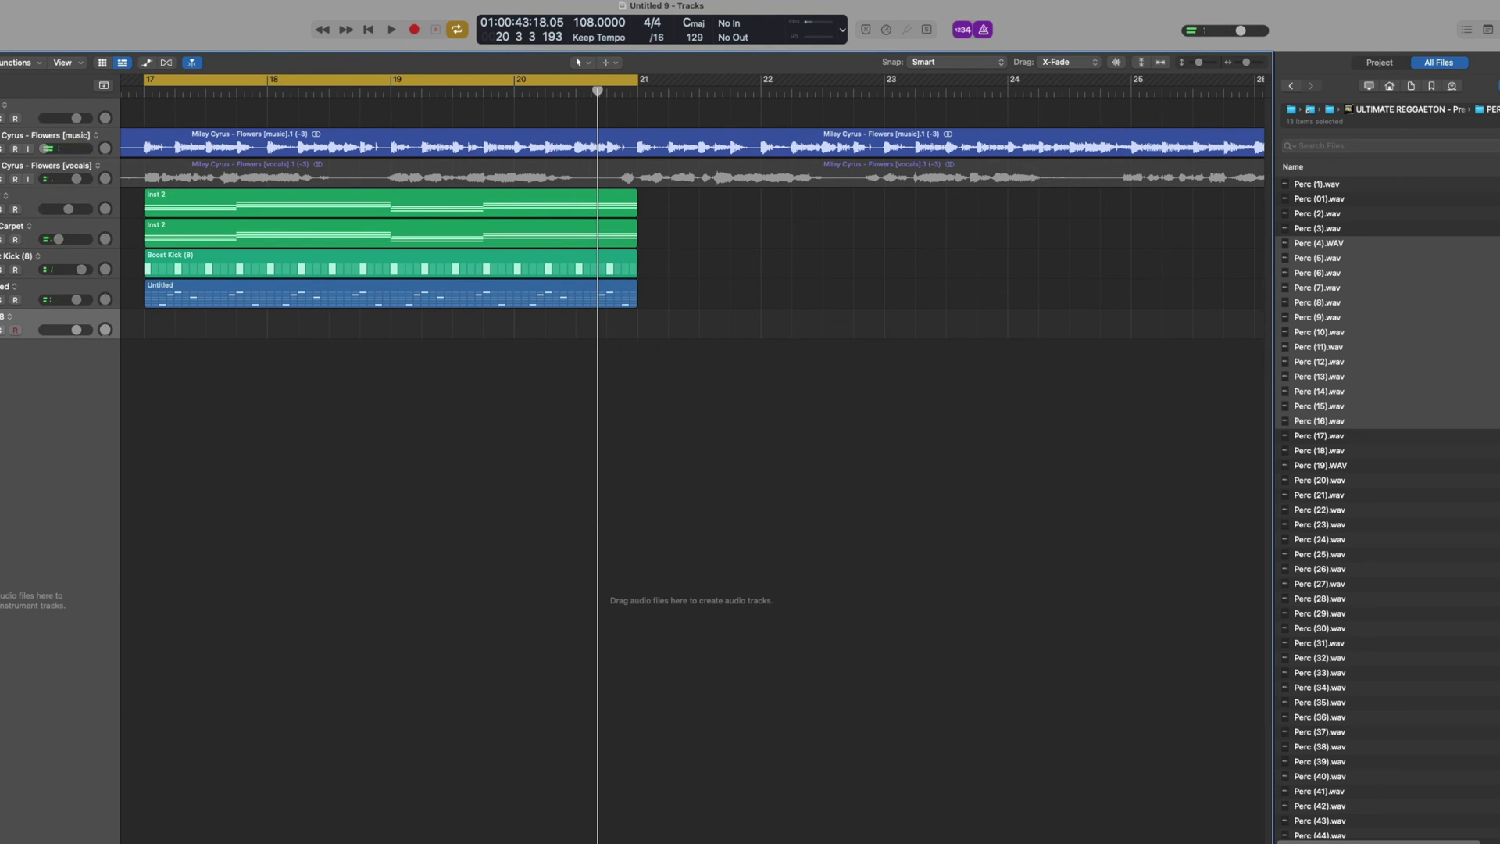
# Copy the Blue Carpet chord region onto the Warm Acid Bass track and open the copy's notes for editing
pyautogui.press('i')
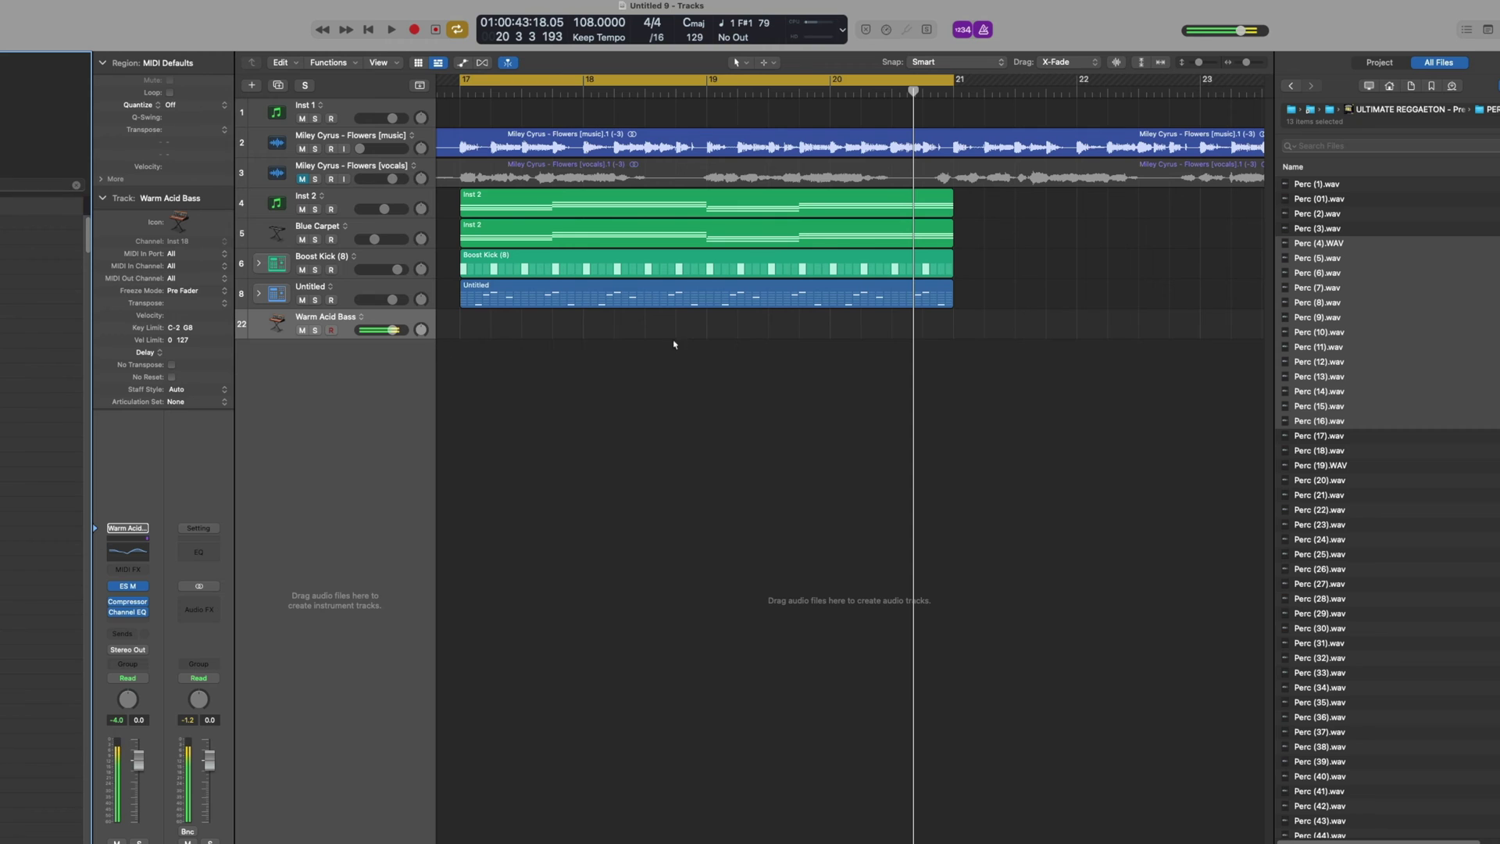
pyautogui.moveTo(504, 238); pyautogui.dragTo(512, 325)
pyautogui.doubleClick(512, 325)
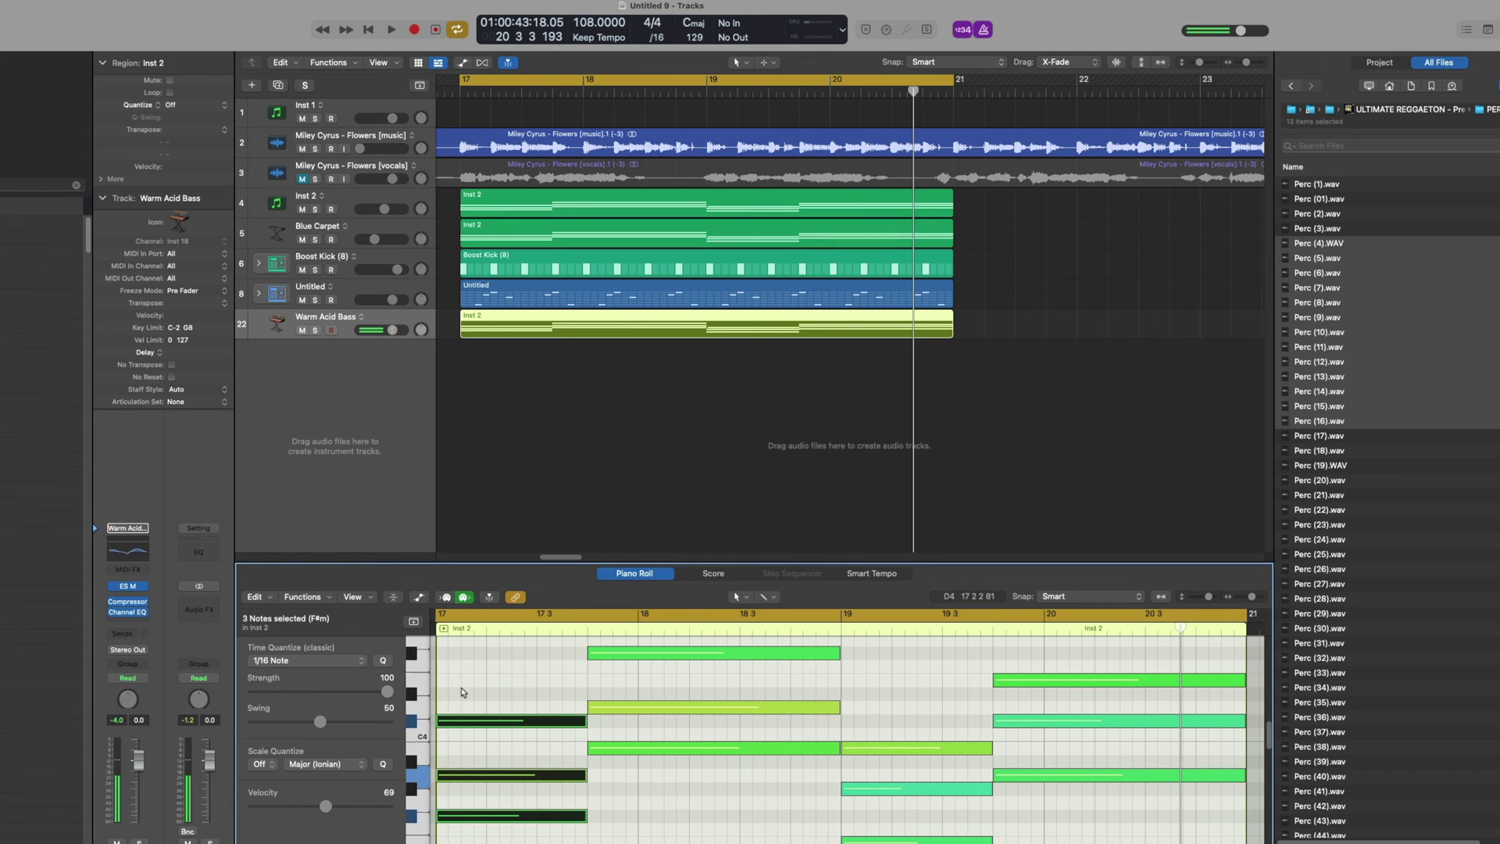
# Delete the upper notes of all four chords in the Warm Acid Bass region, keeping only the lowest root notes
pyautogui.moveTo(499, 671); pyautogui.dragTo(492, 782)
pyautogui.press('BackSpace')
pyautogui.moveTo(746, 813); pyautogui.dragTo(713, 653)
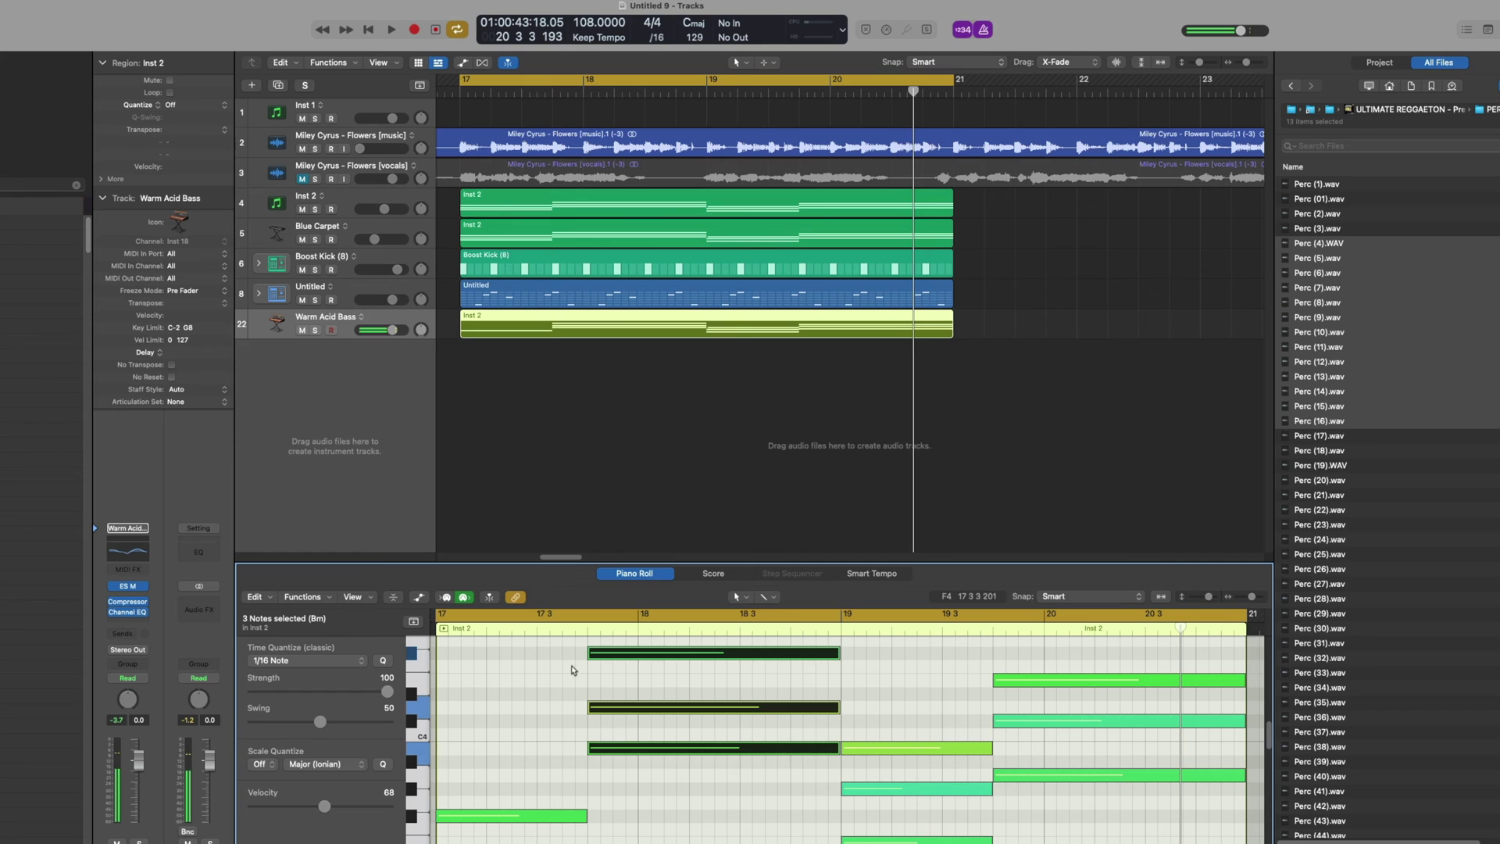
pyautogui.moveTo(567, 660); pyautogui.dragTo(634, 712)
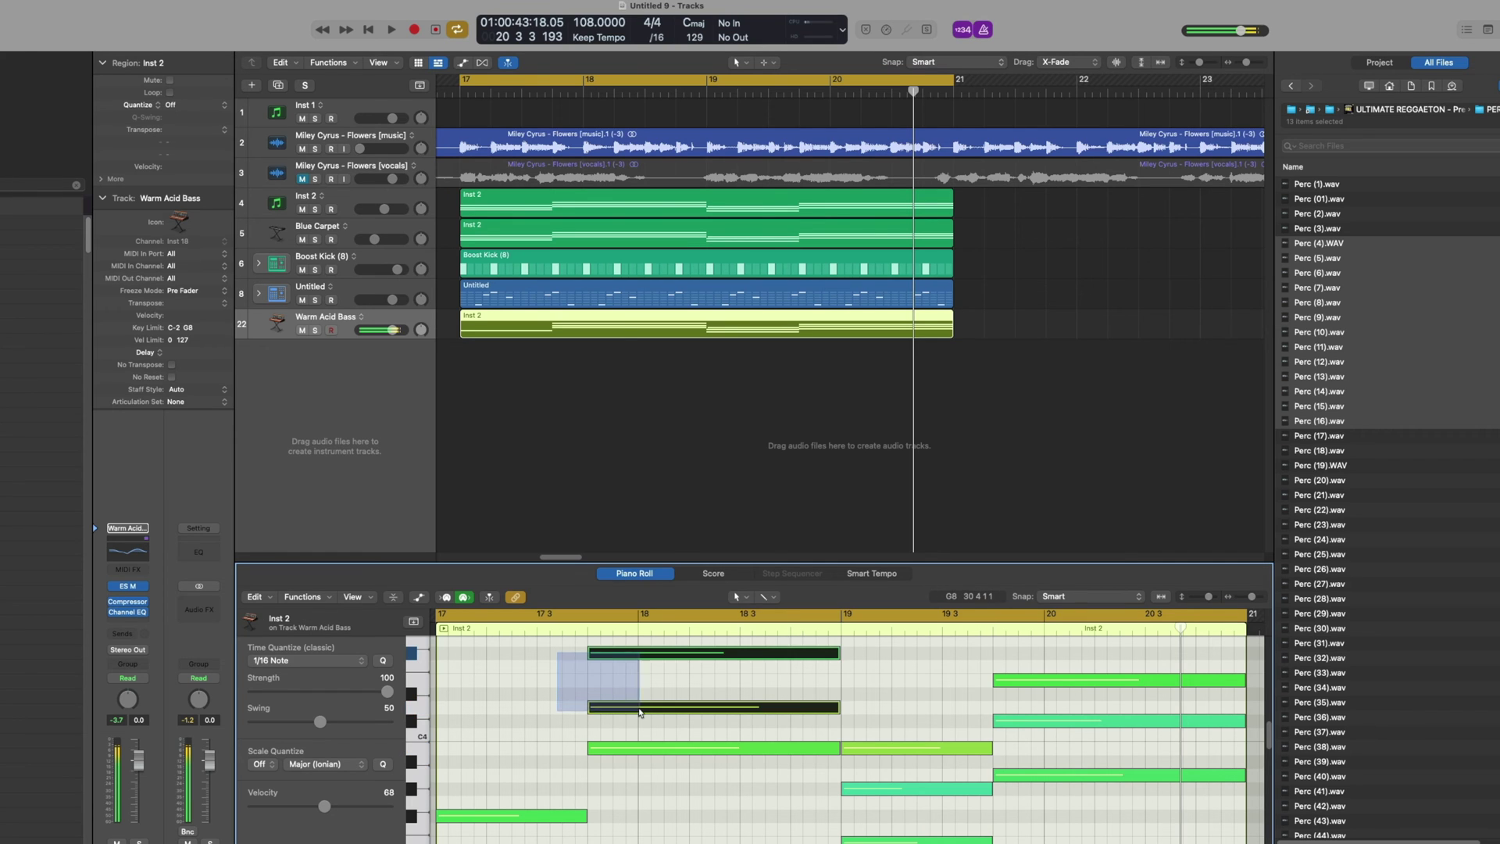
pyautogui.press('Delete')
pyautogui.moveTo(882, 732); pyautogui.dragTo(930, 799)
pyautogui.press('Delete')
pyautogui.moveTo(1076, 652); pyautogui.dragTo(1082, 738)
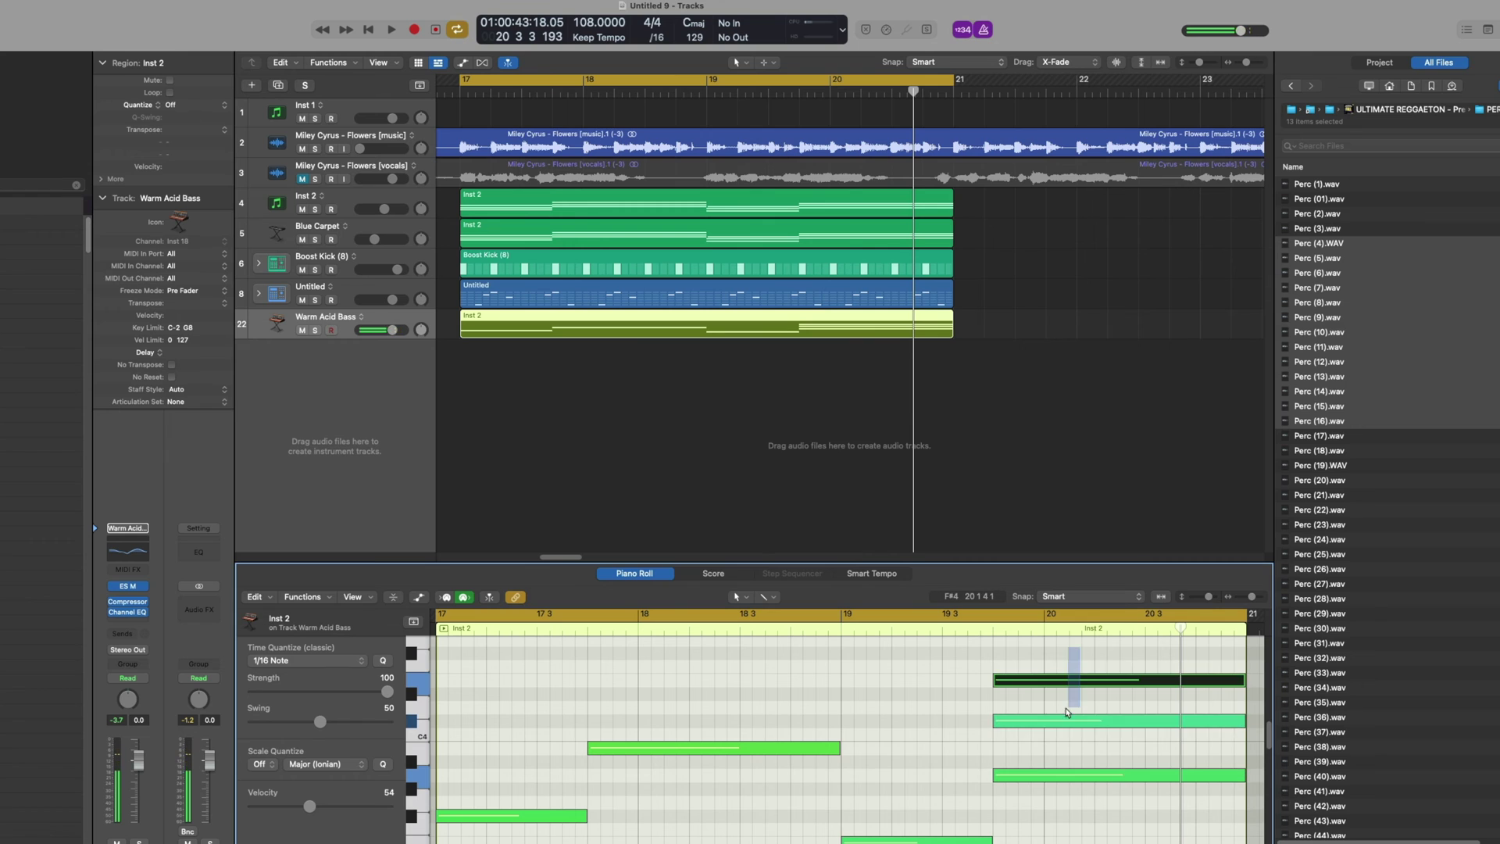
pyautogui.press('Delete')
# Transpose the remaining bass root notes down two octaves and play the cycle to check them
pyautogui.scroll(-2, 1043, 738)
pyautogui.press('super+a')
pyautogui.hotkey('alt', 'shift', 'Down')
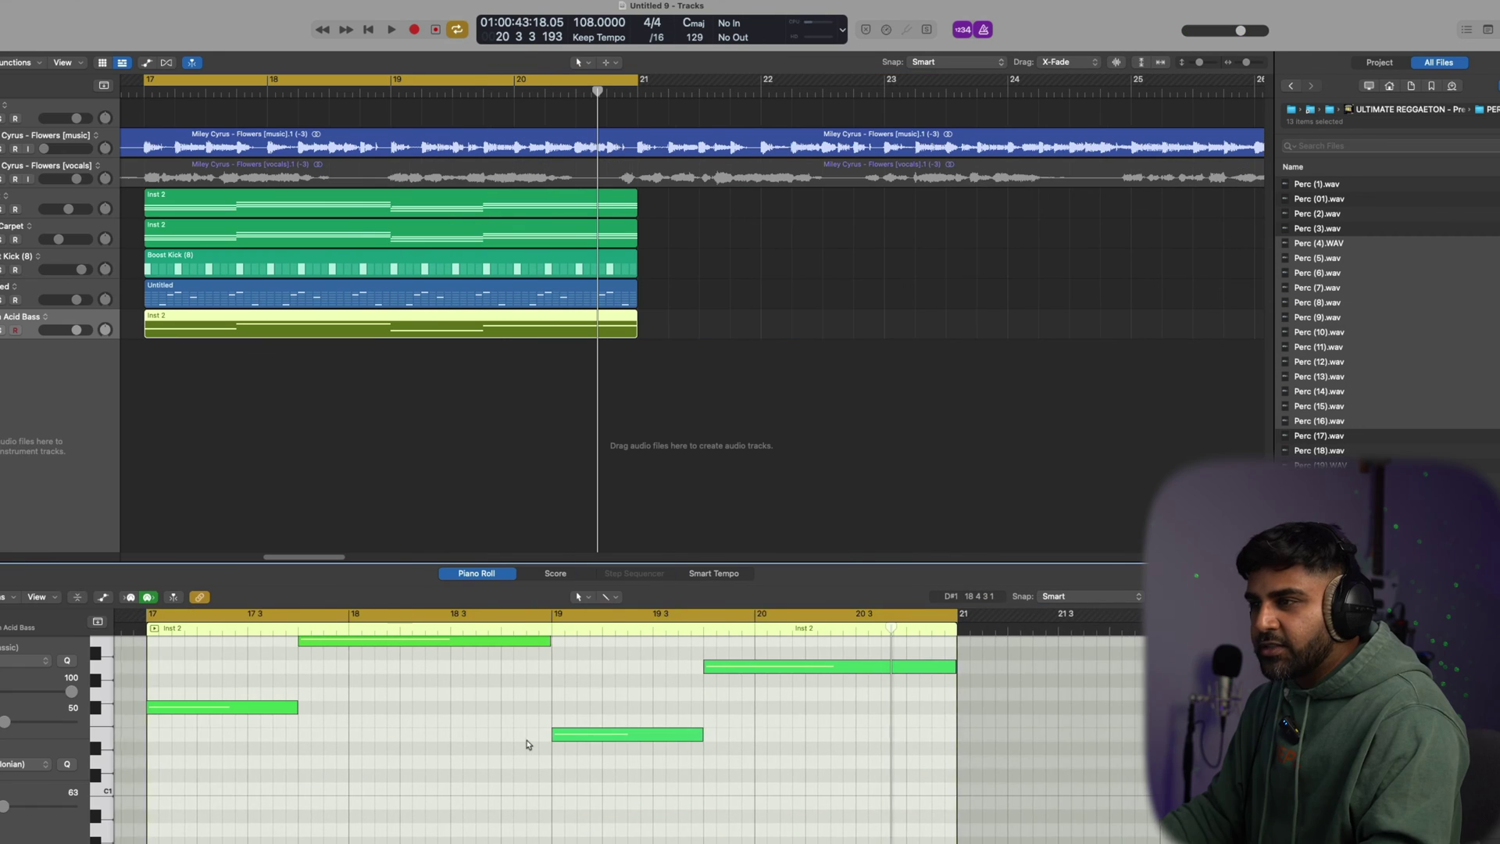
pyautogui.scroll(1, 528, 742)
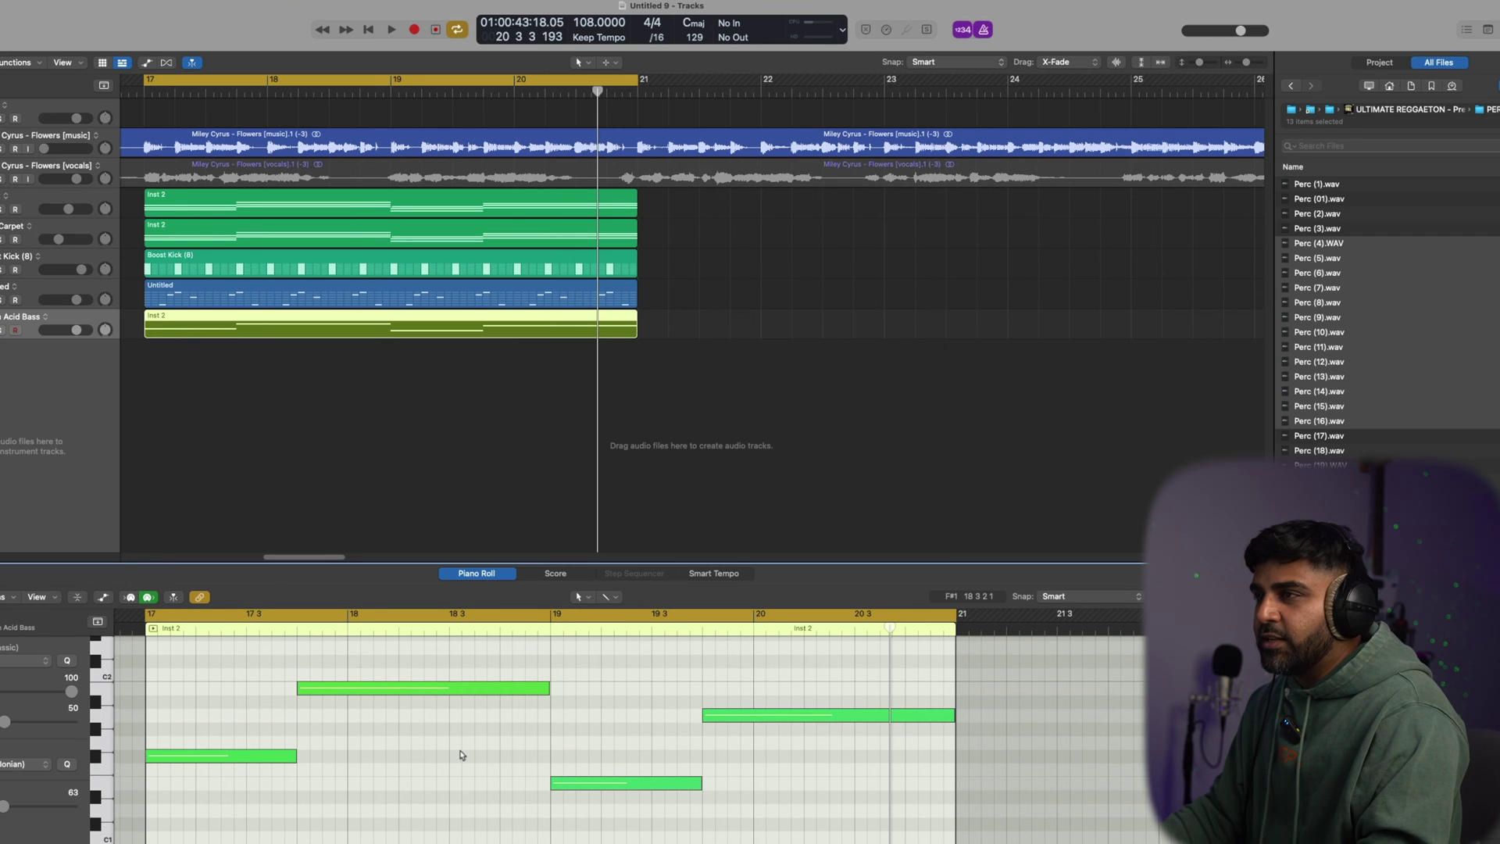
pyautogui.press('space')
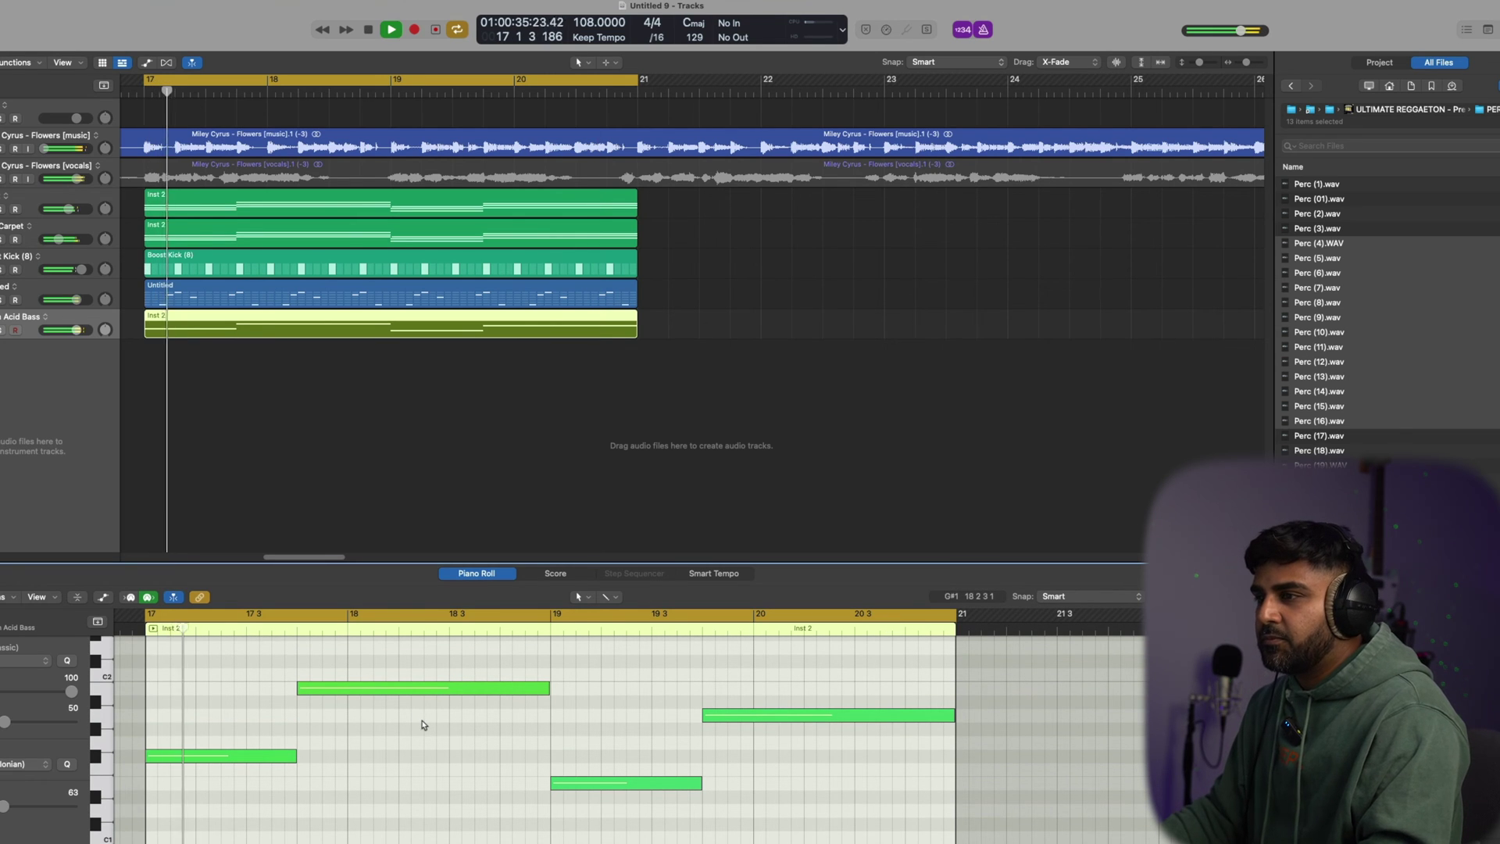
pyautogui.press('space')
# Shorten all bass notes and repeat them rhythmically as three F#1, four B1, three E1 and six A1 notes, checking by ear
pyautogui.press('super+a')
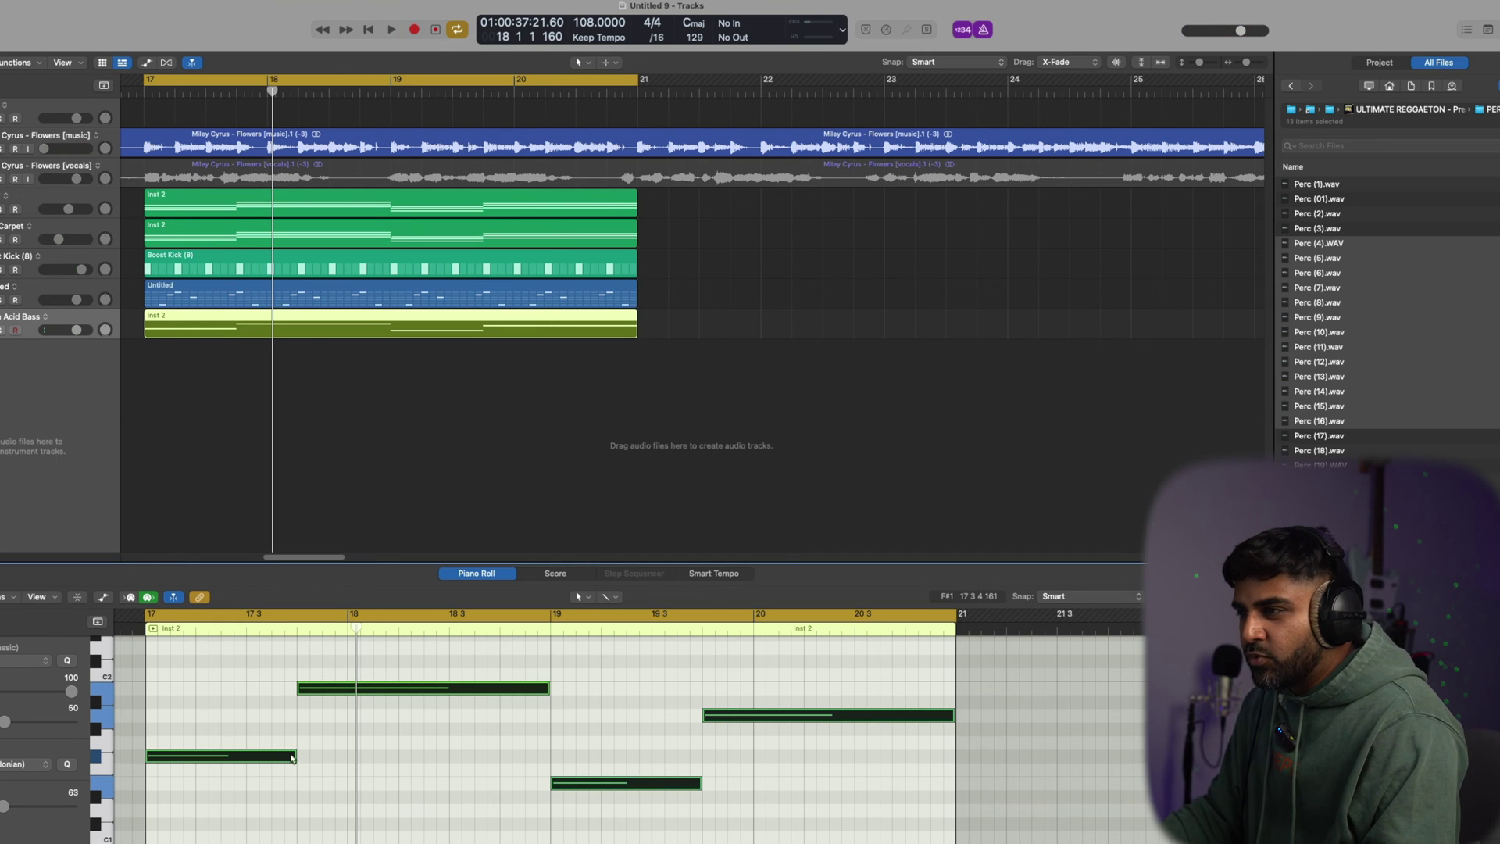
pyautogui.moveTo(302, 760)
pyautogui.mouseDown()
pyautogui.moveTo(159, 756)
pyautogui.moveTo(200, 759)
pyautogui.mouseUp()
pyautogui.click(206, 776)
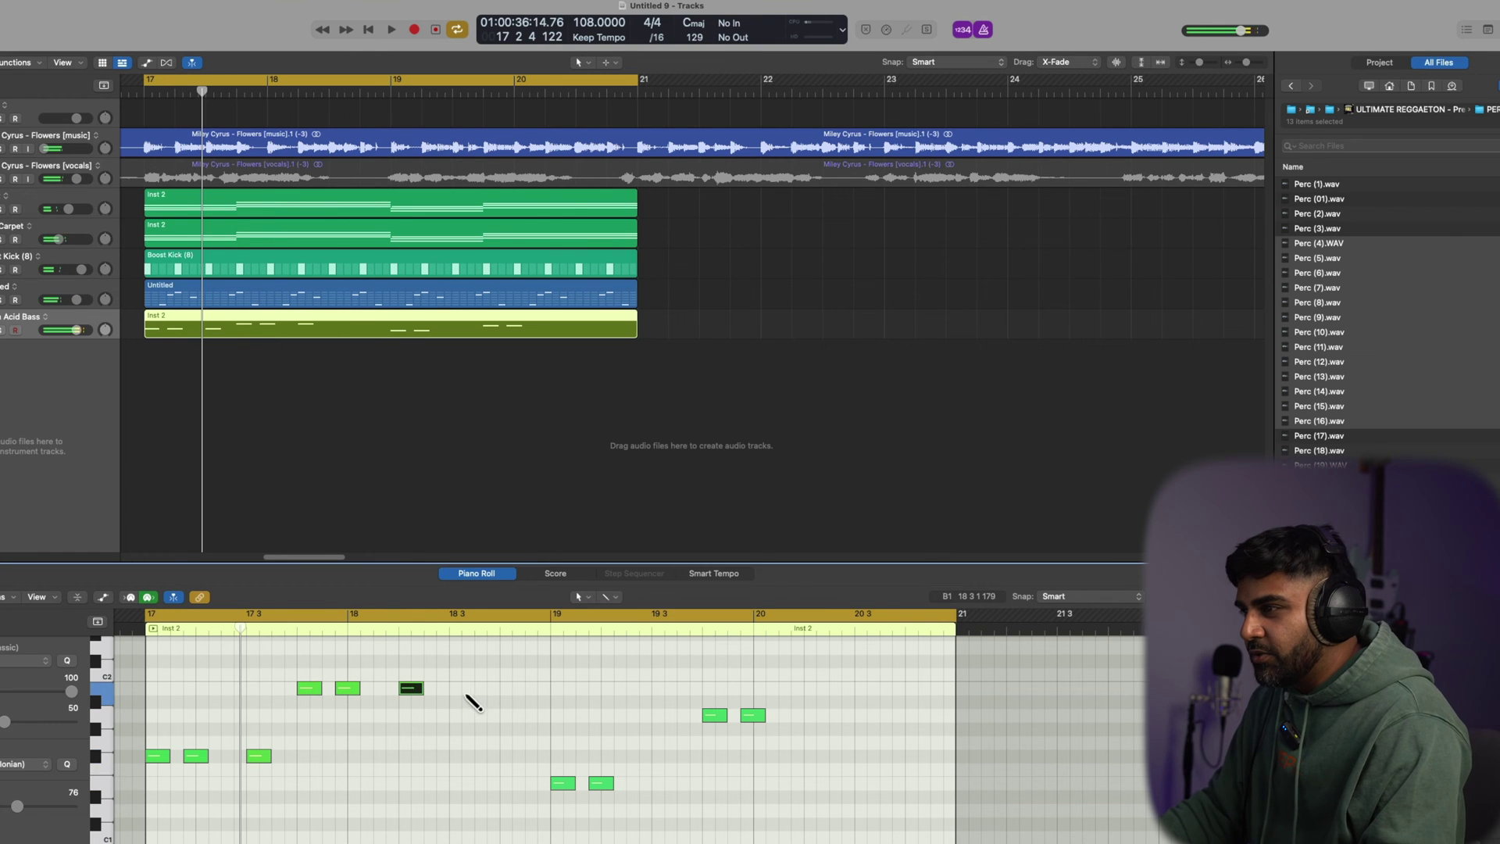
pyautogui.click(462, 688)
pyautogui.scroll(-1, 793, 726)
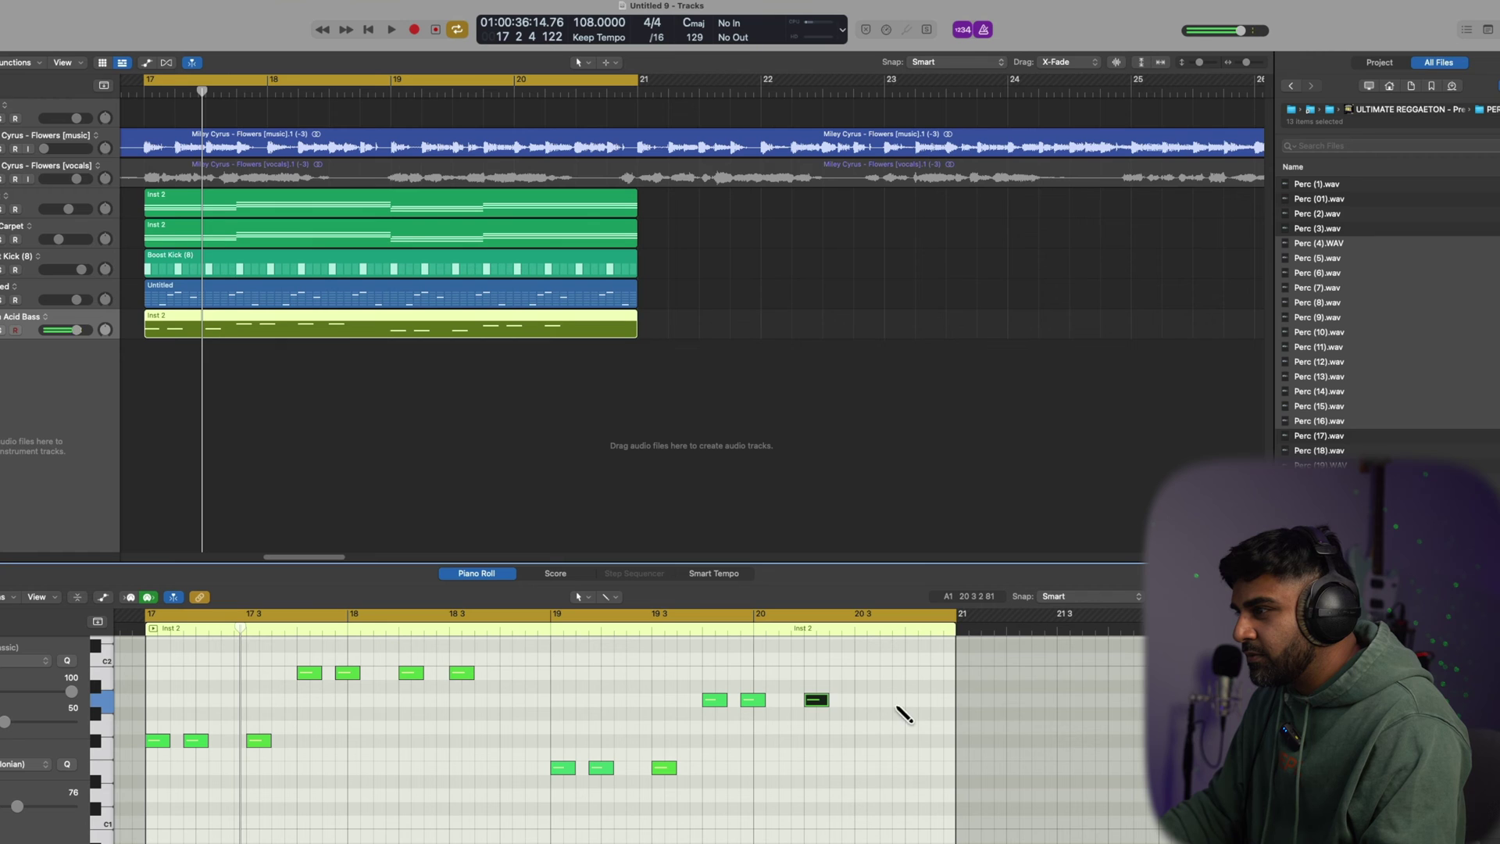
pyautogui.click(942, 703)
pyautogui.press('space')
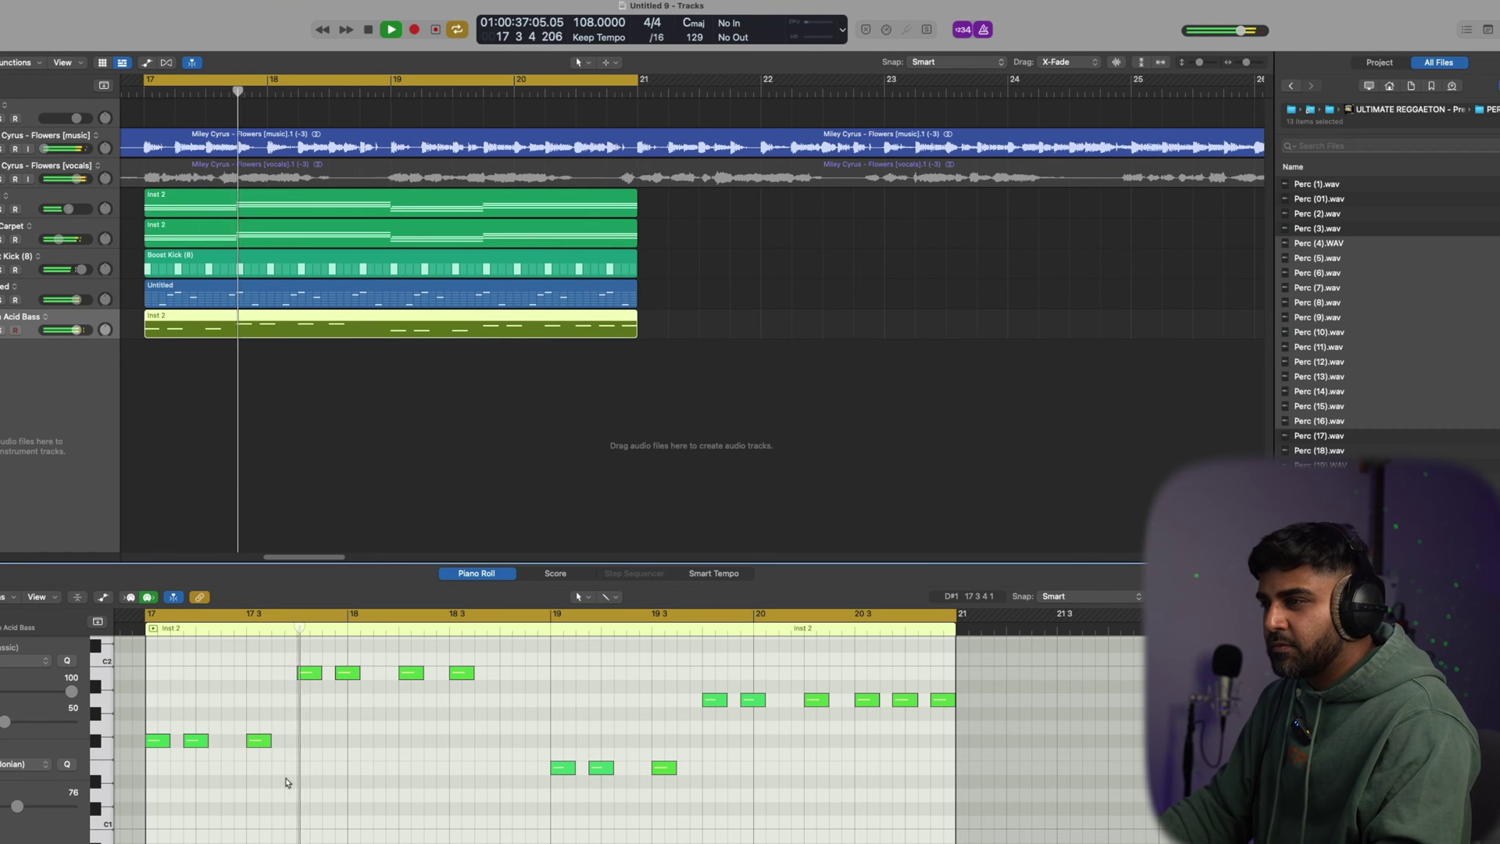
pyautogui.press('space')
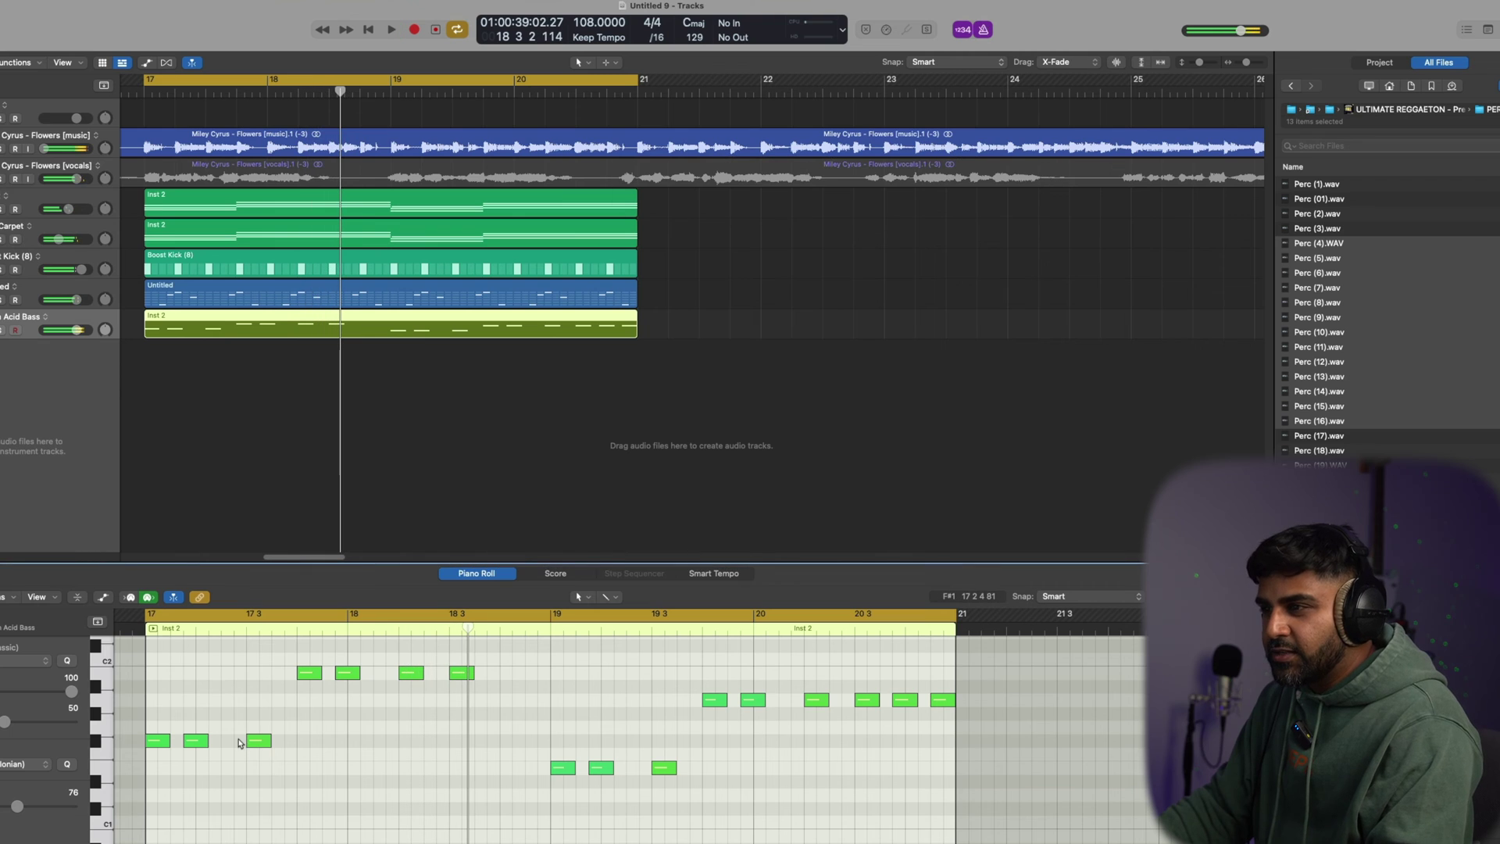
# Add very short ghost notes to the bass line, one on F#1, three on B1 and one on E1, and listen back
pyautogui.click(253, 742)
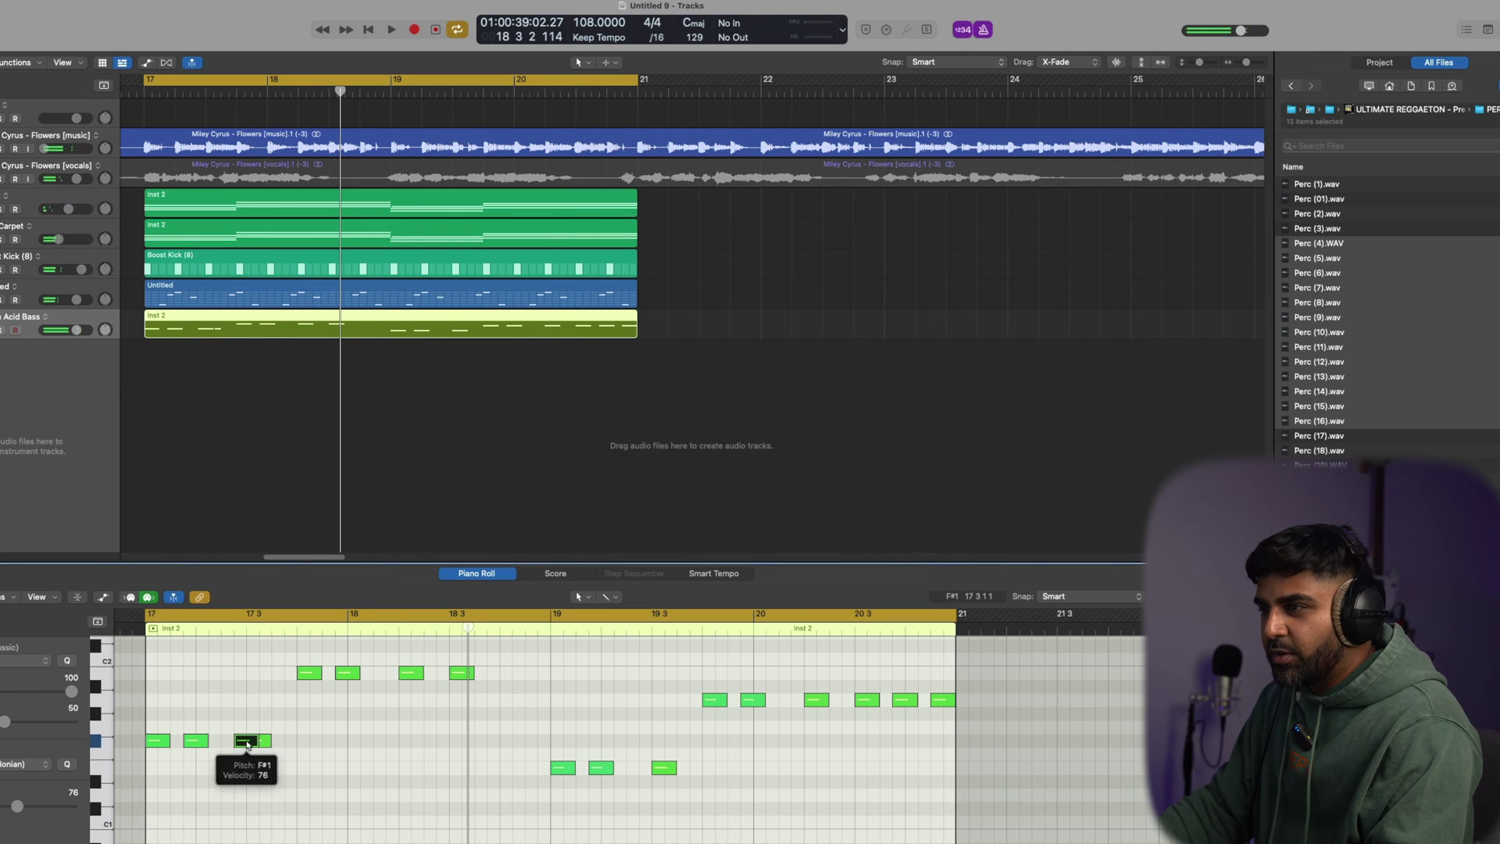
pyautogui.moveTo(266, 746); pyautogui.dragTo(238, 745)
pyautogui.press('space')
pyautogui.click(261, 773)
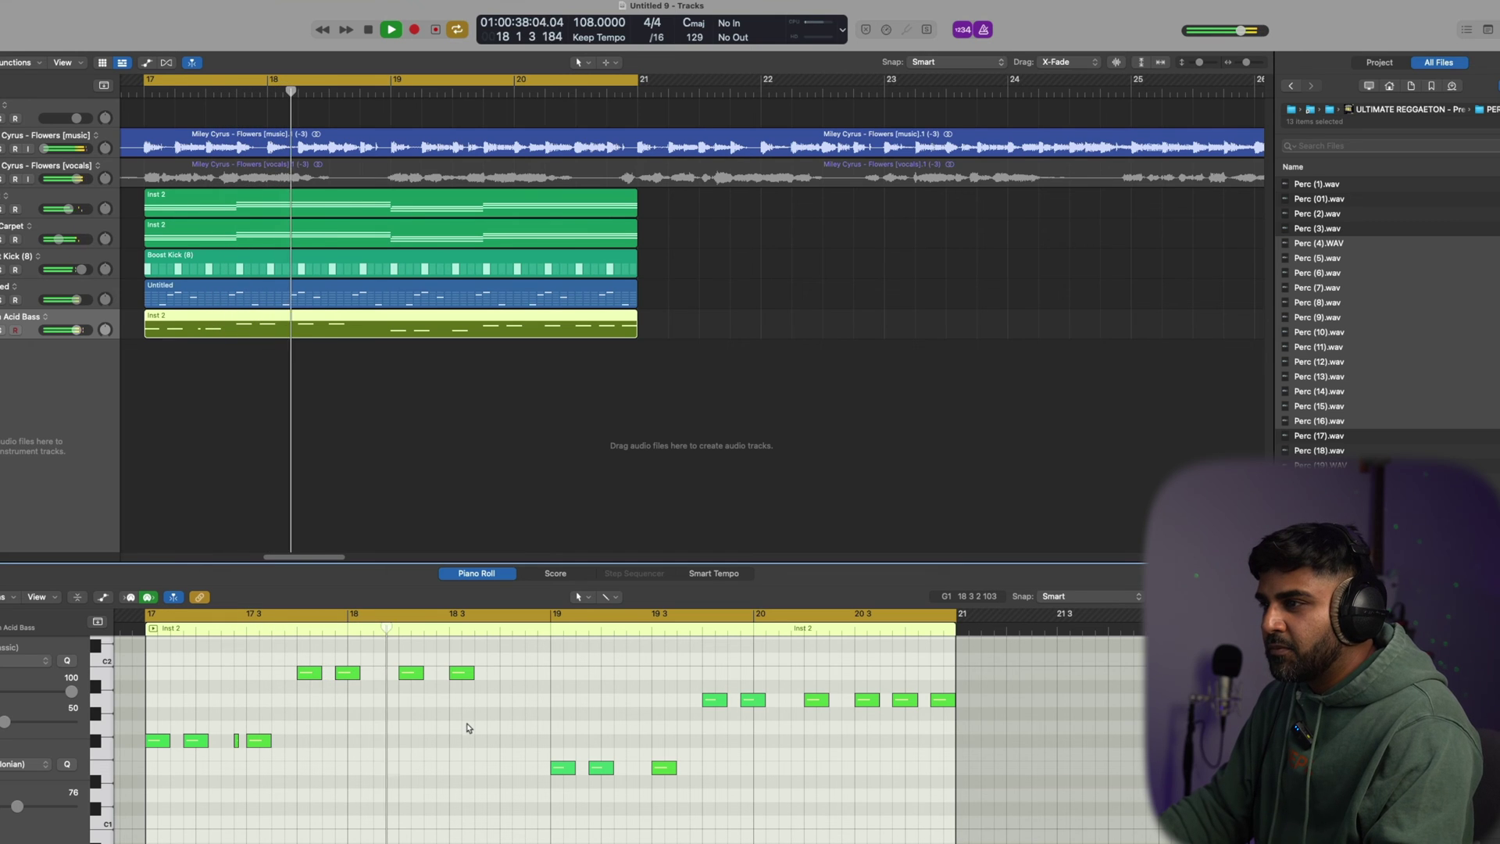
pyautogui.press('space')
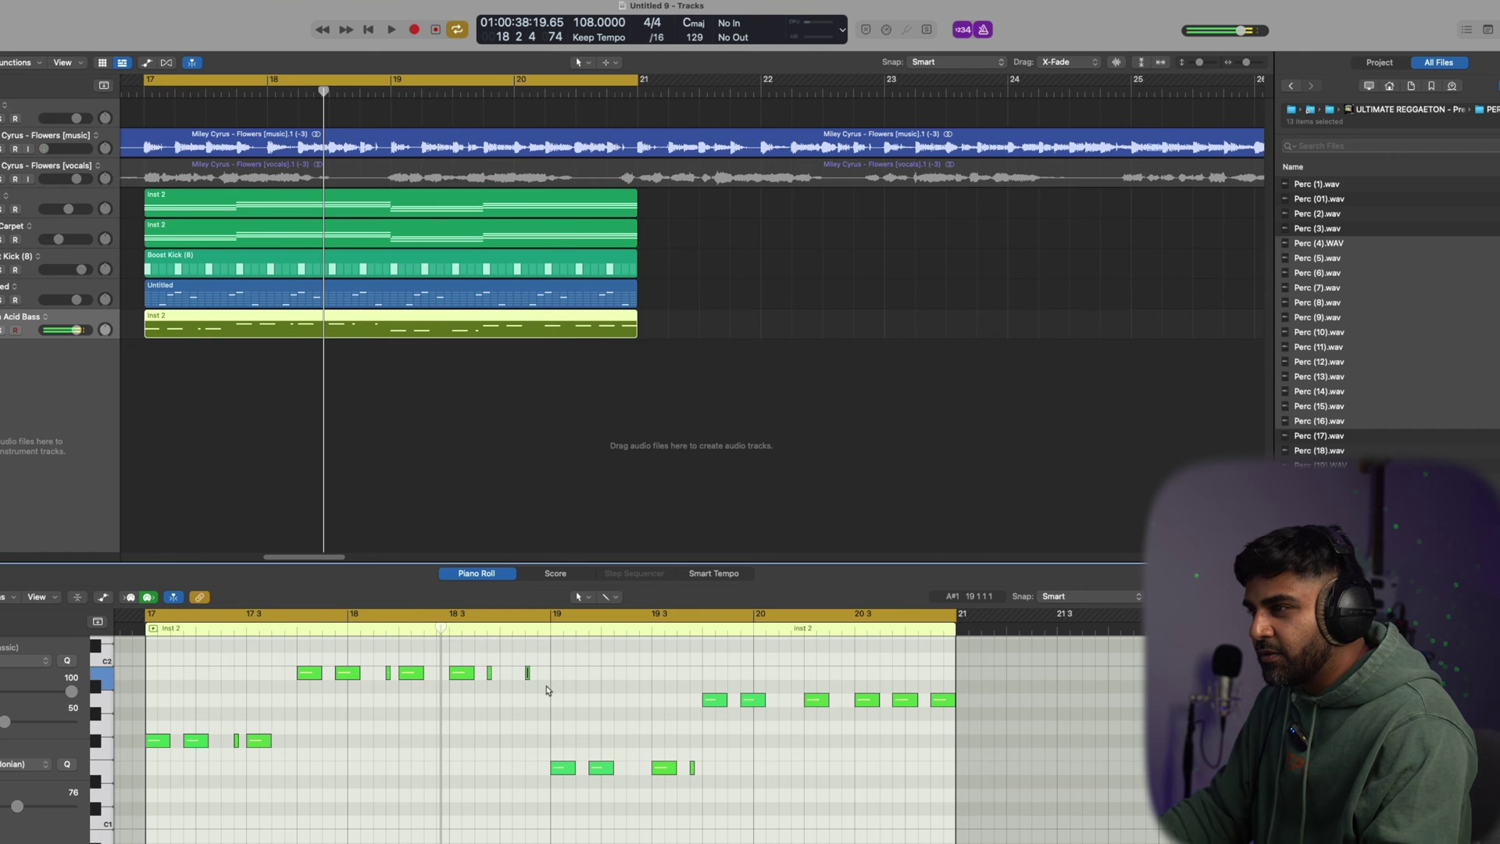
pyautogui.press('space')
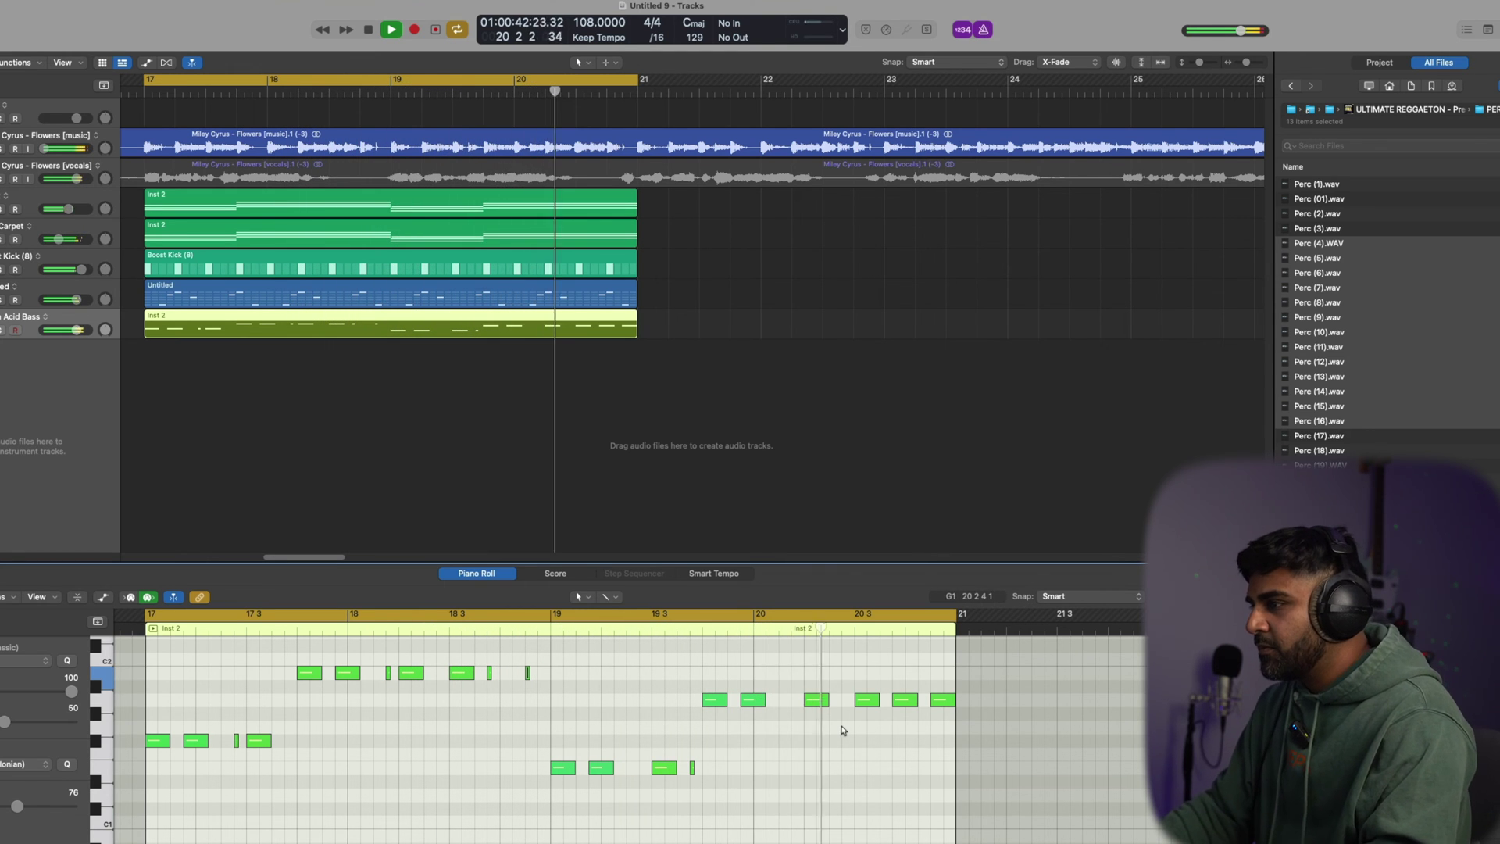
pyautogui.press('space')
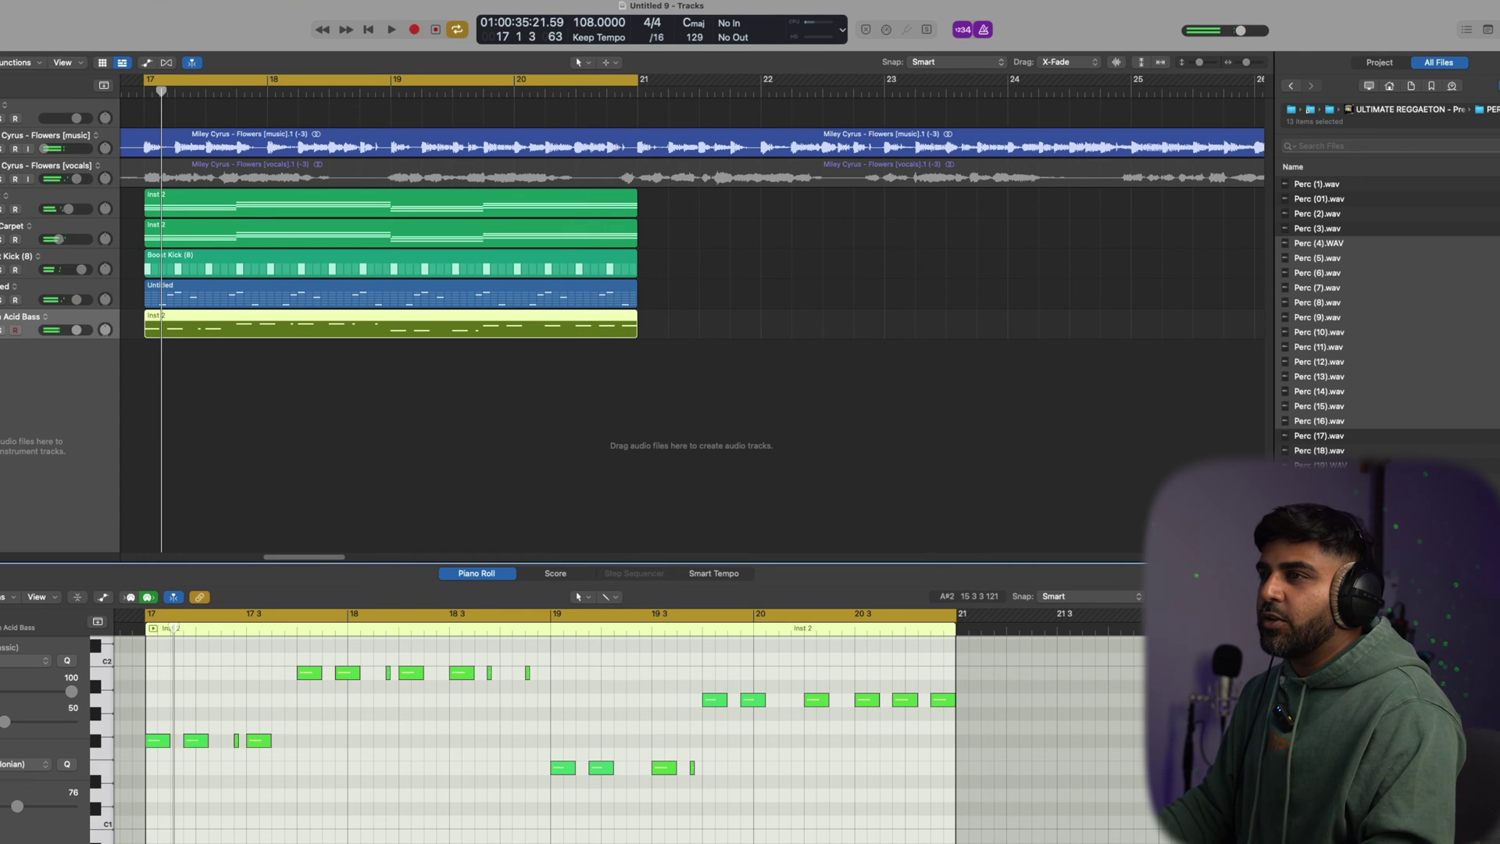
# Copy the bass region to a new instrument track below, mute the Warm Acid Bass original and load Alchemy on the new track
pyautogui.moveTo(191, 321); pyautogui.dragTo(166, 358)
pyautogui.hotkey('ctrl', 'm')
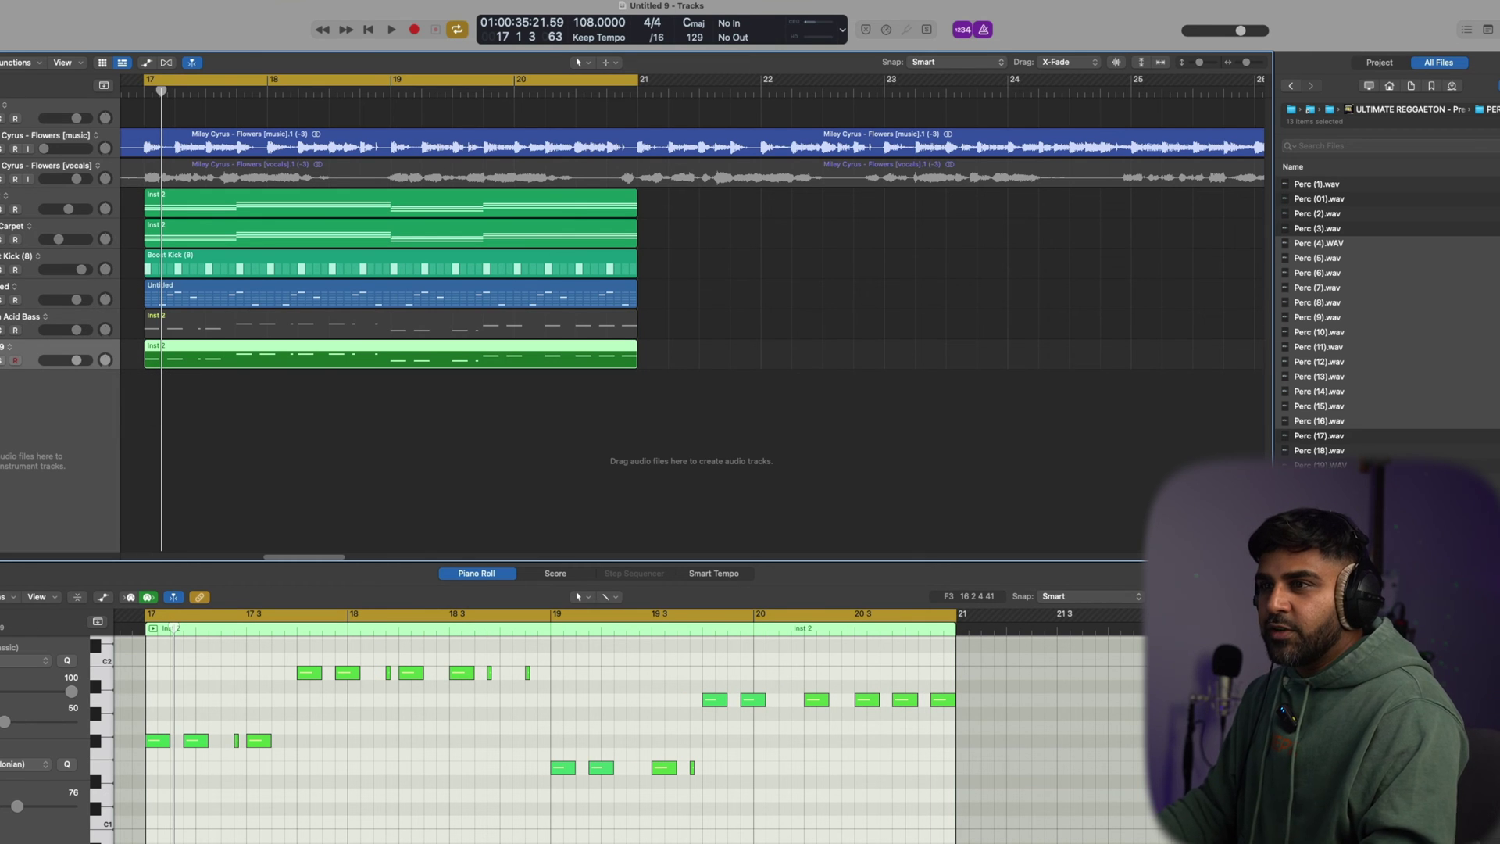
pyautogui.hotkey('ctrl', 'space')
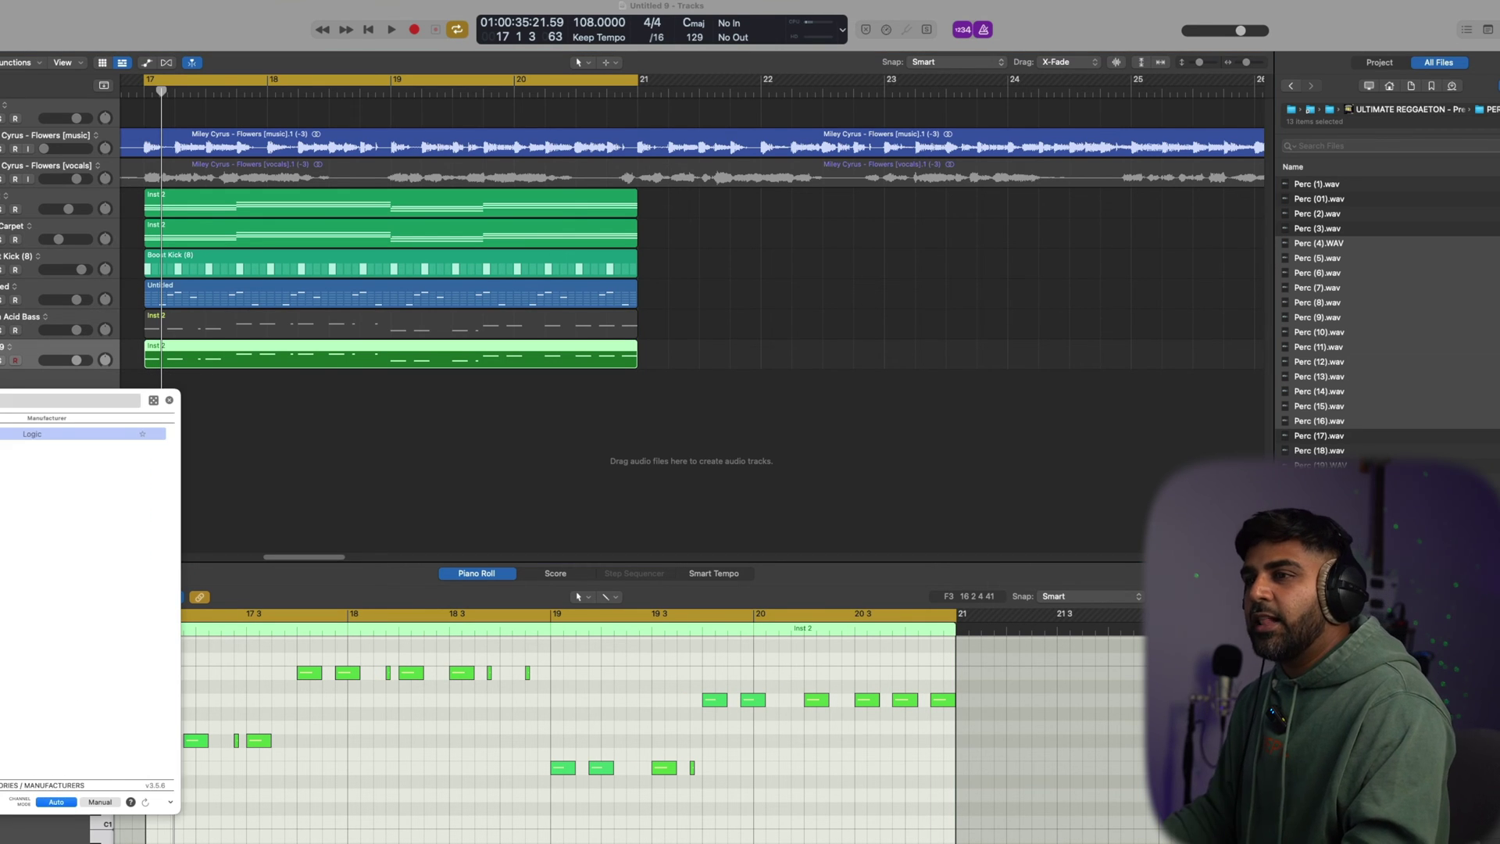
pyautogui.press('Return')
pyautogui.press('v')
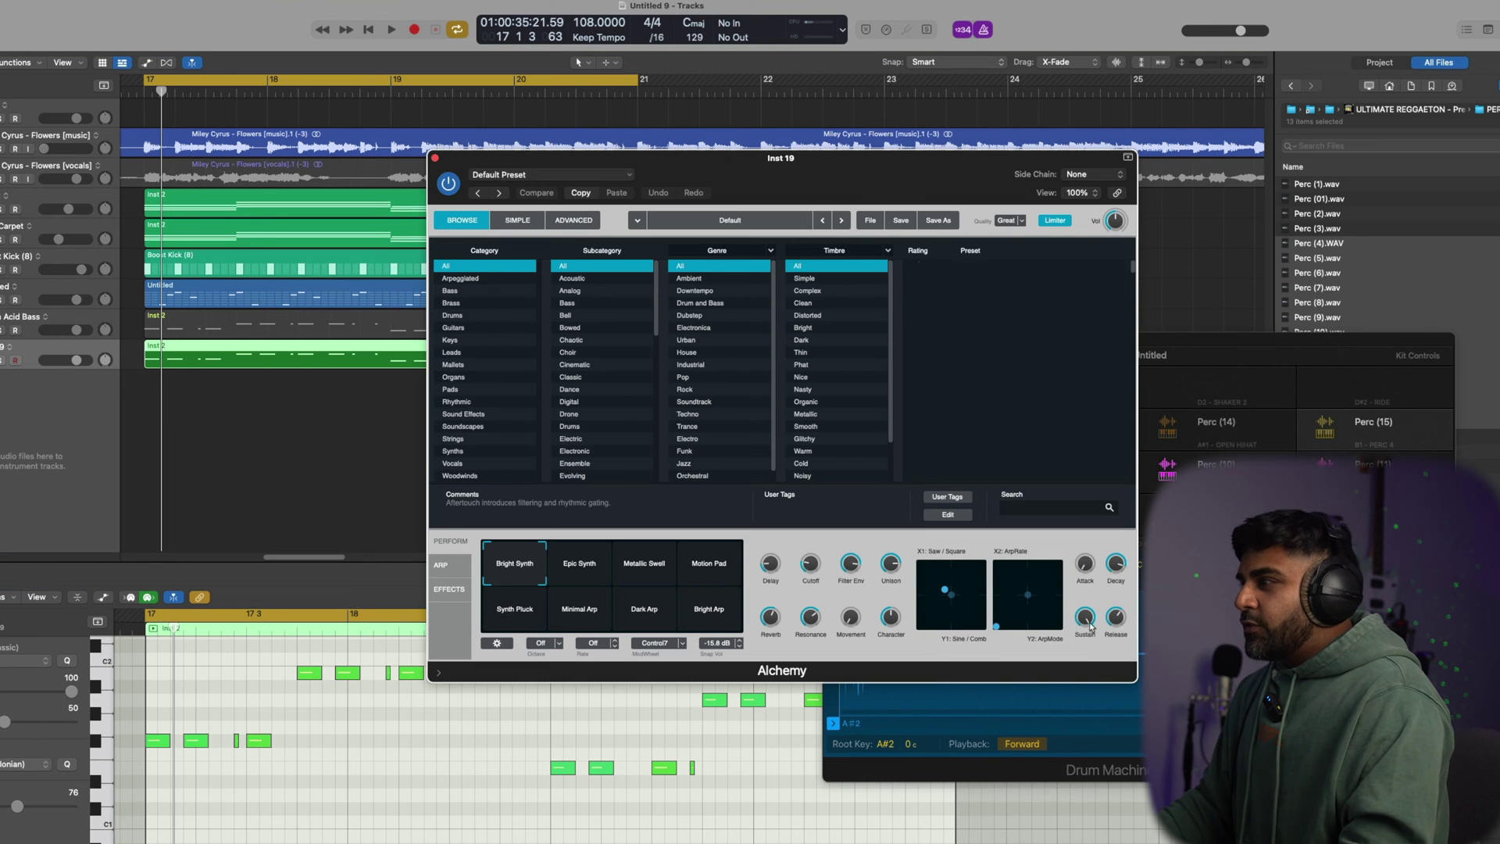
# Load the 80s FM Bass Attack preset from Alchemy's Bass category
pyautogui.click(1236, 341)
pyautogui.click(833, 341)
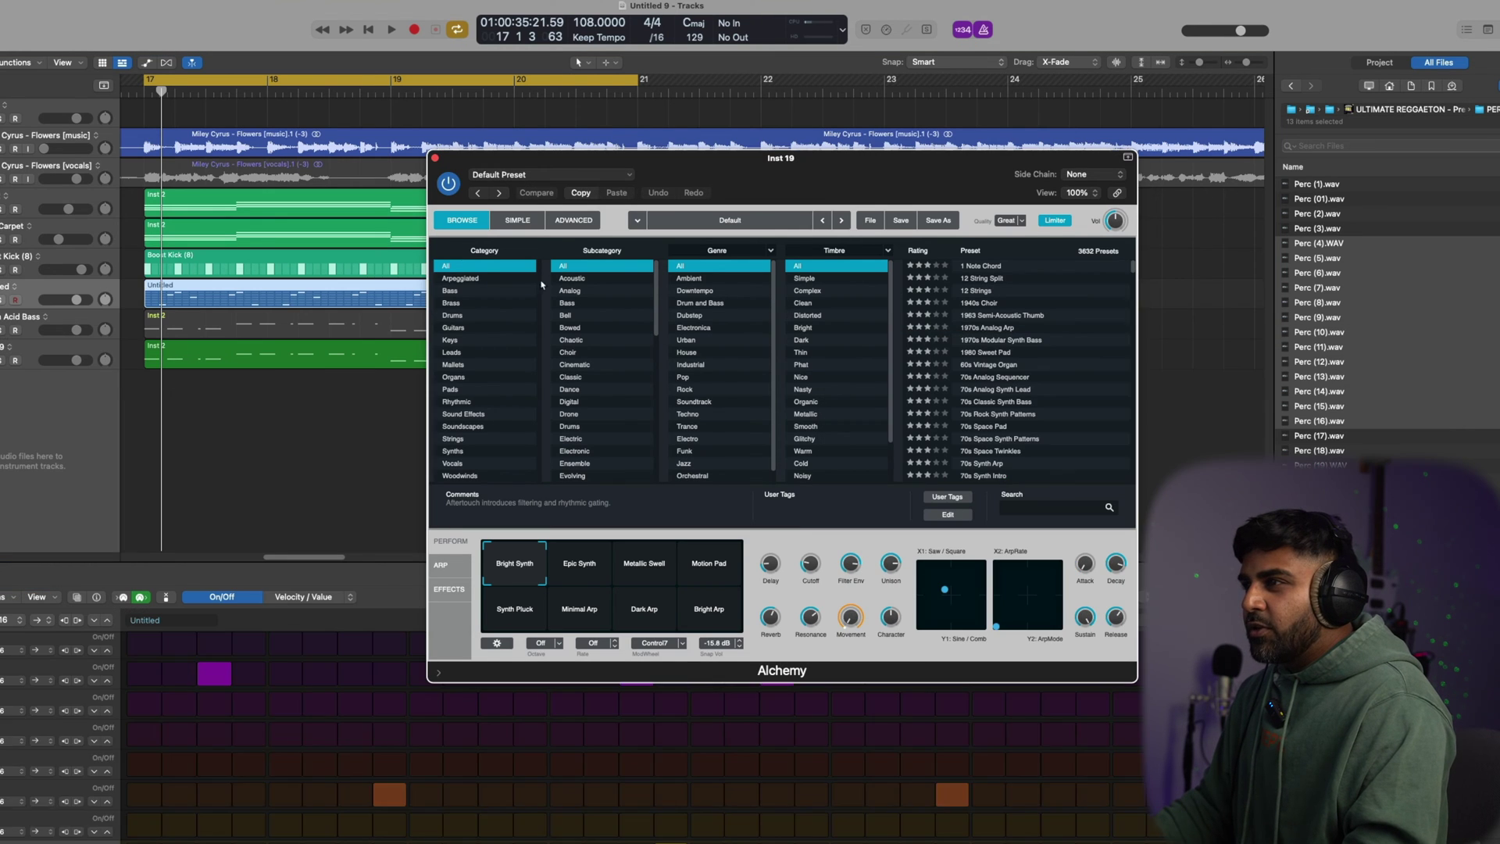
pyautogui.click(492, 290)
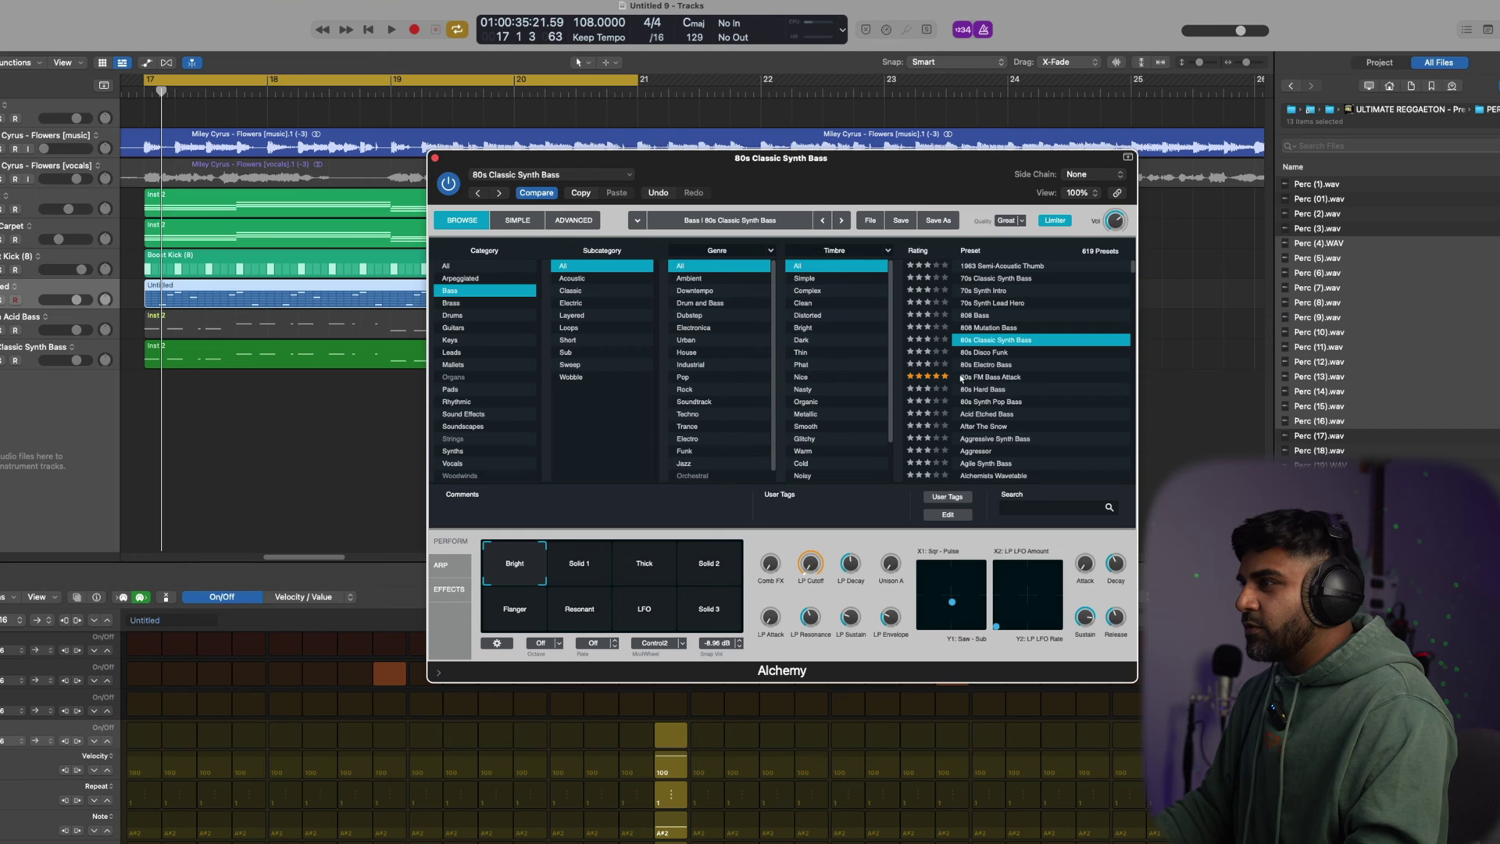
pyautogui.click(991, 376)
# Transpose all notes of the 80s FM Bass Attack region up one octave and play the cycle to hear them
pyautogui.click(285, 353)
pyautogui.press('space')
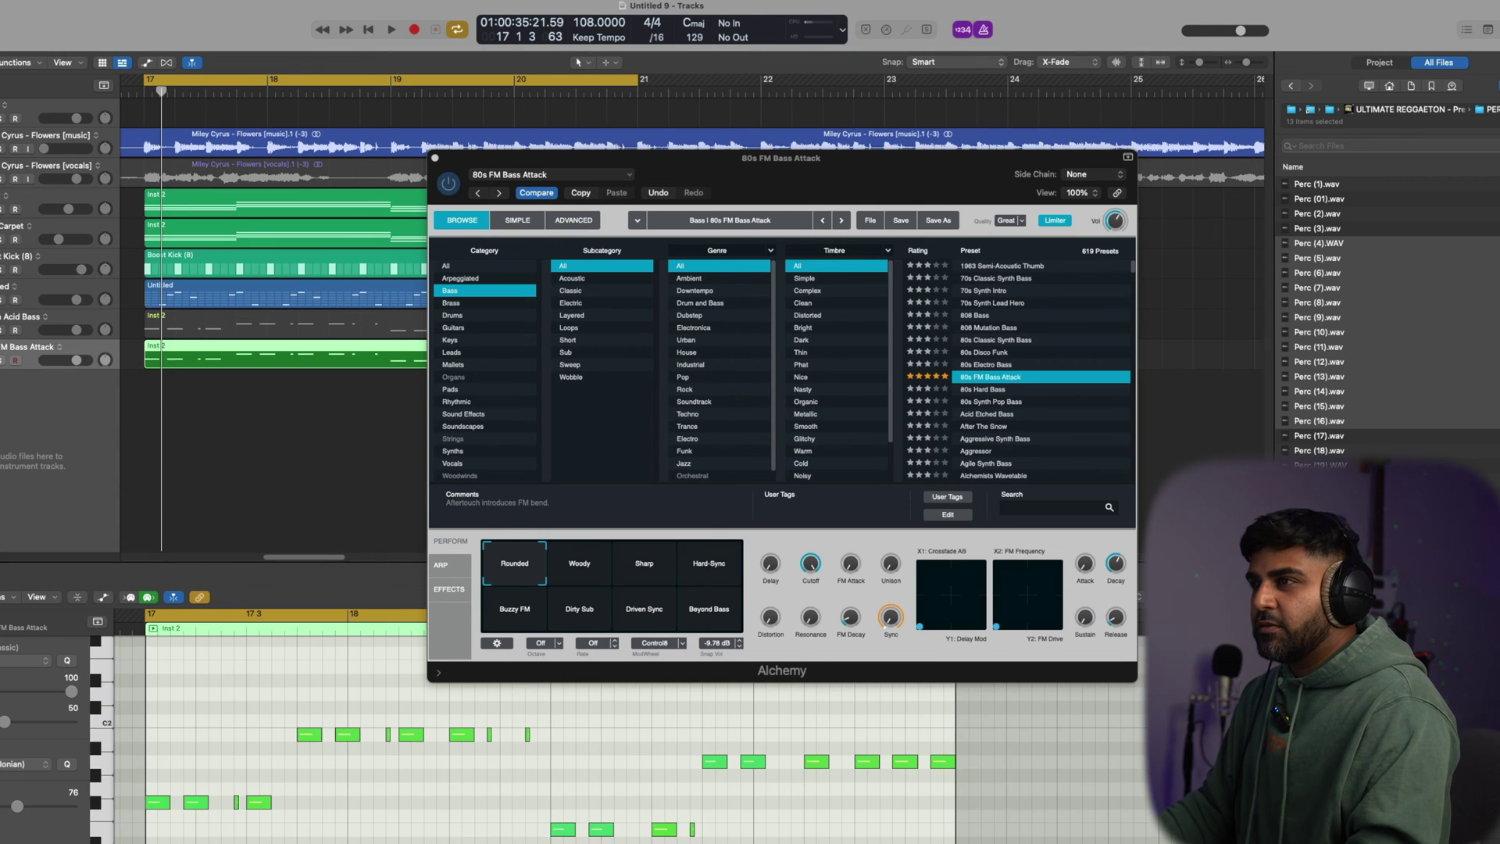
pyautogui.press('space')
pyautogui.click(573, 804)
pyautogui.press('super+a')
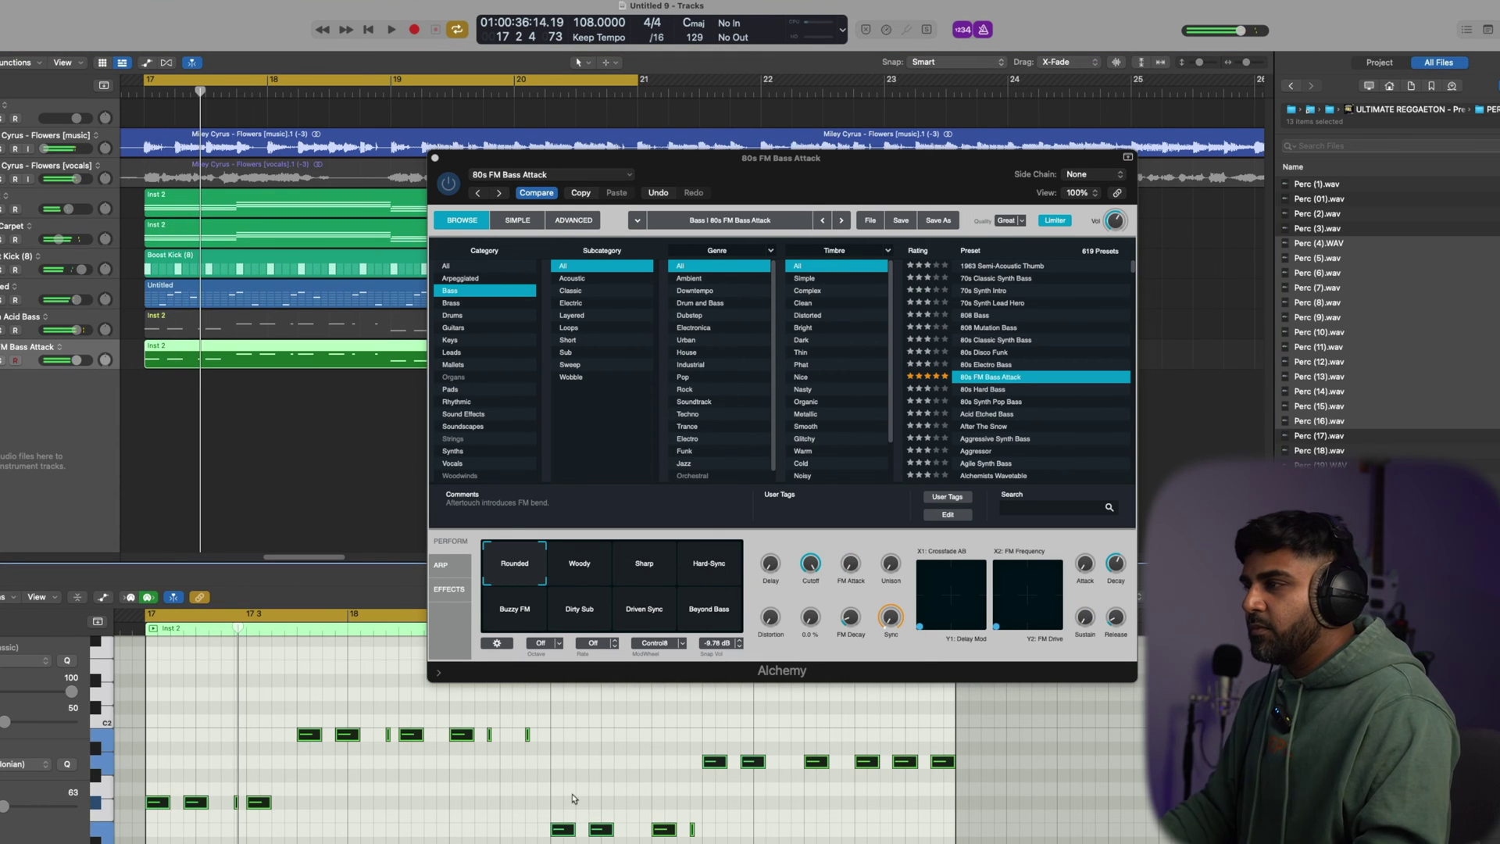
pyautogui.hotkey('alt', 'shift', 'Up')
pyautogui.press('space')
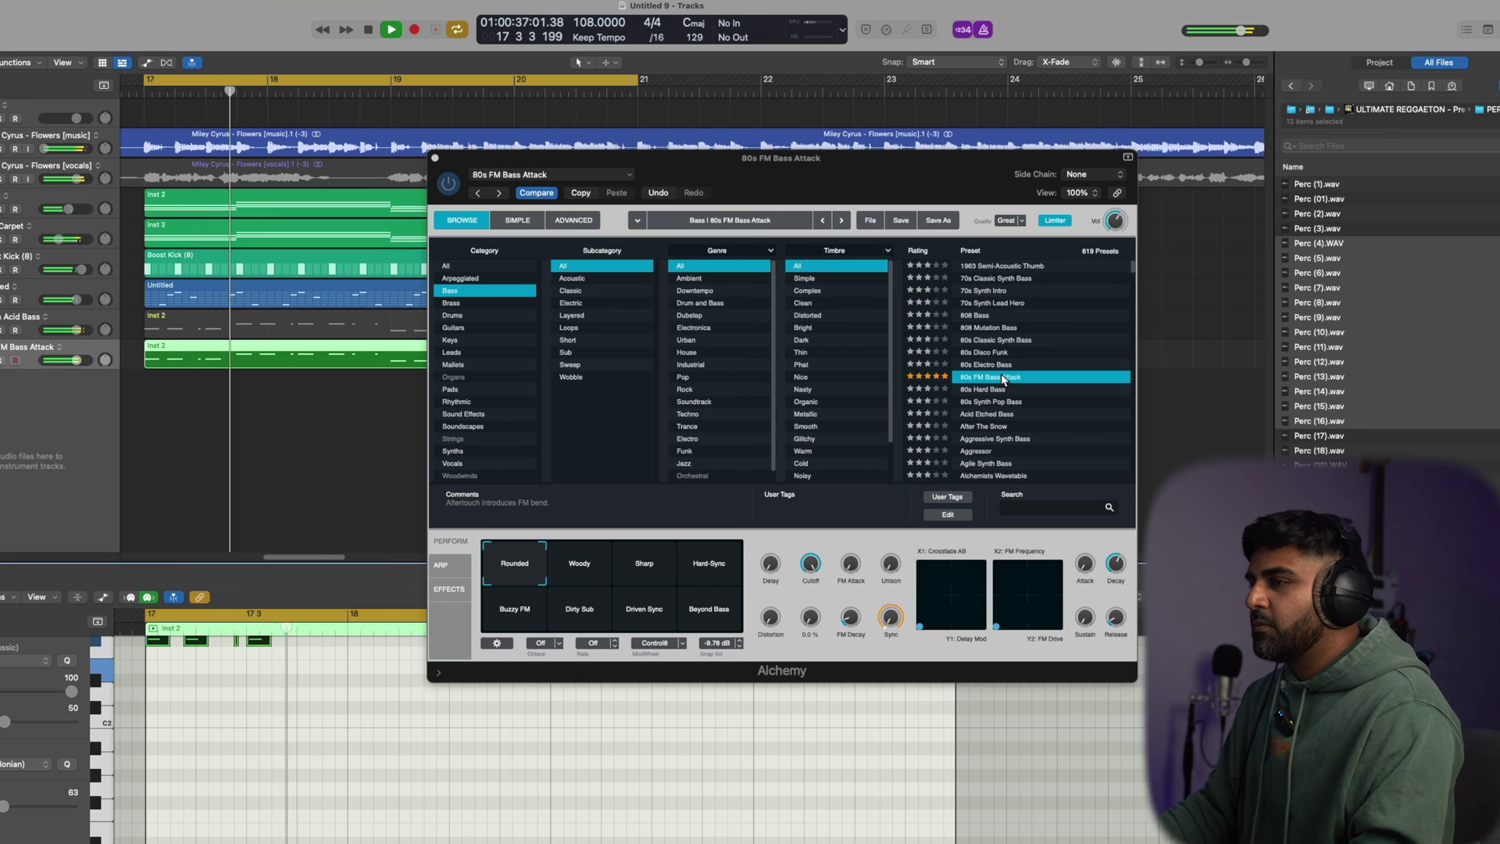
# In Warm Acid Bass's Channel EQ, set the 3960 Hz band to -22.0 dB, 76.5 Hz to +0.9 dB and the high cut to 238 Hz
pyautogui.press('space')
pyautogui.click(4, 332)
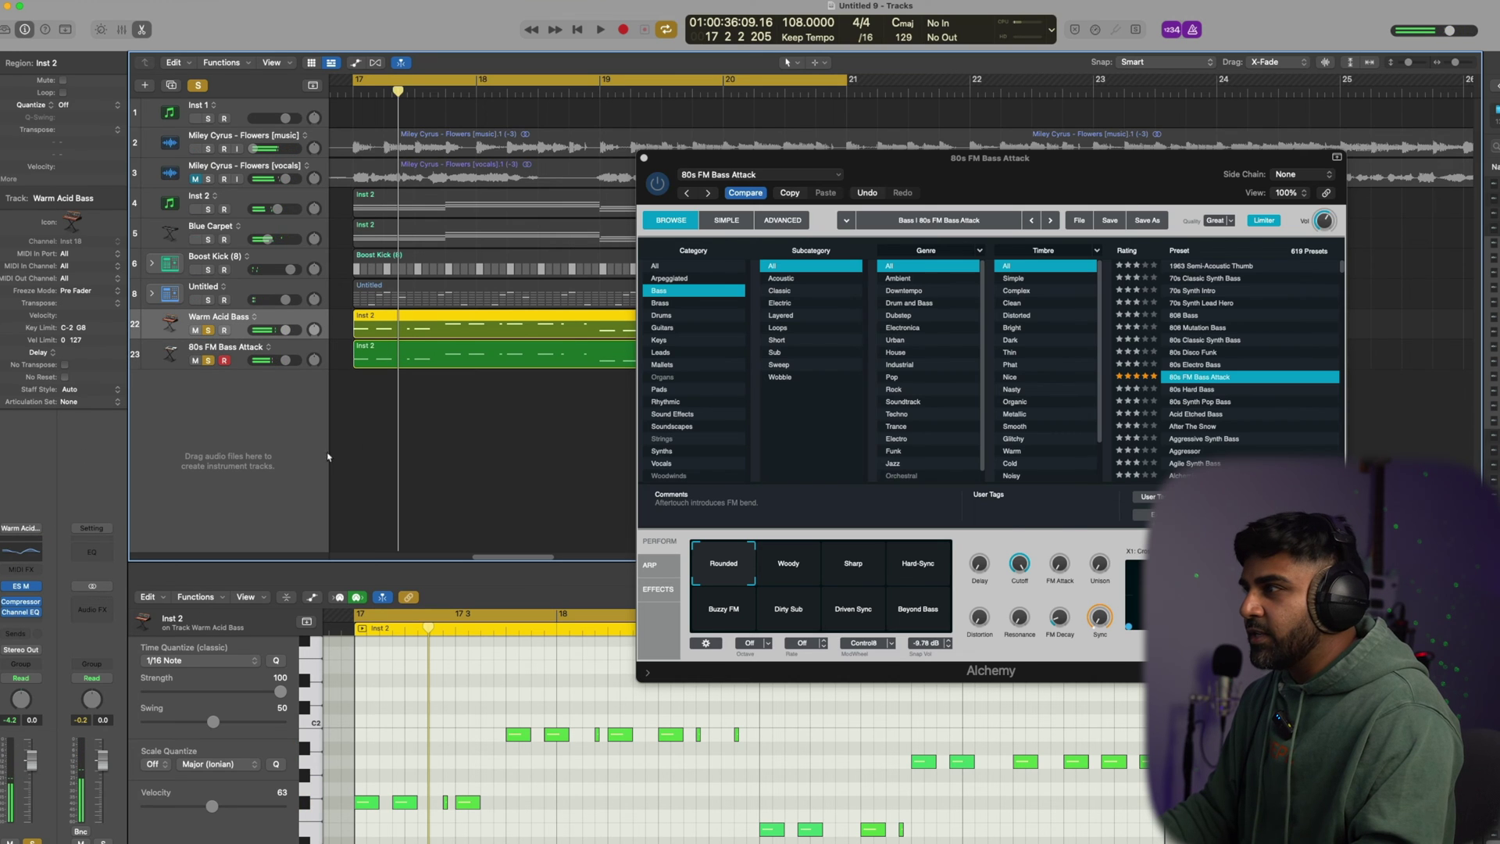
pyautogui.click(20, 550)
pyautogui.moveTo(1234, 317); pyautogui.dragTo(1249, 451)
pyautogui.moveTo(816, 332); pyautogui.dragTo(813, 341)
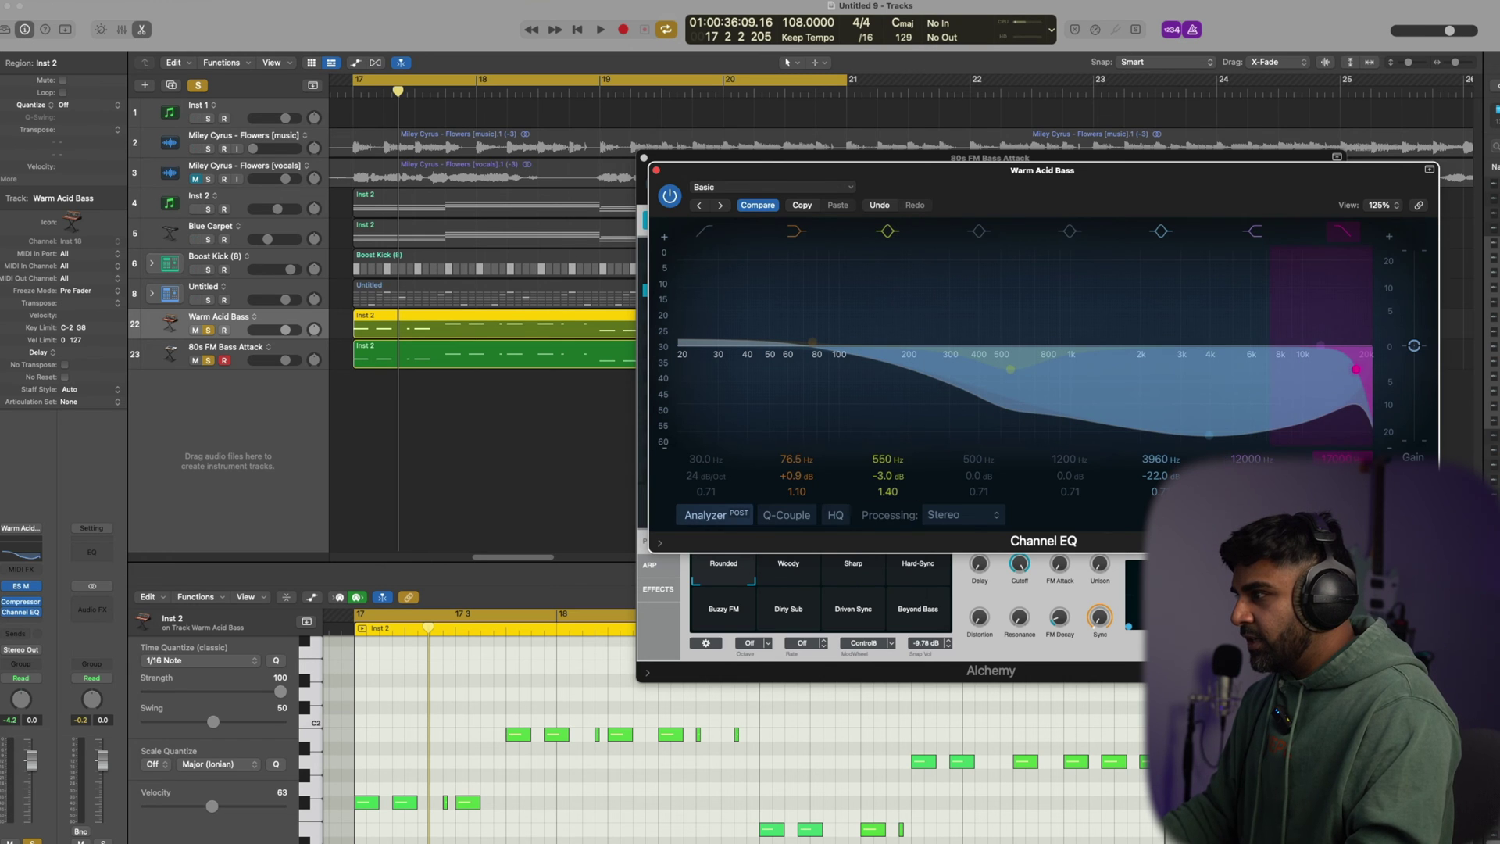
pyautogui.moveTo(1356, 369); pyautogui.dragTo(928, 367)
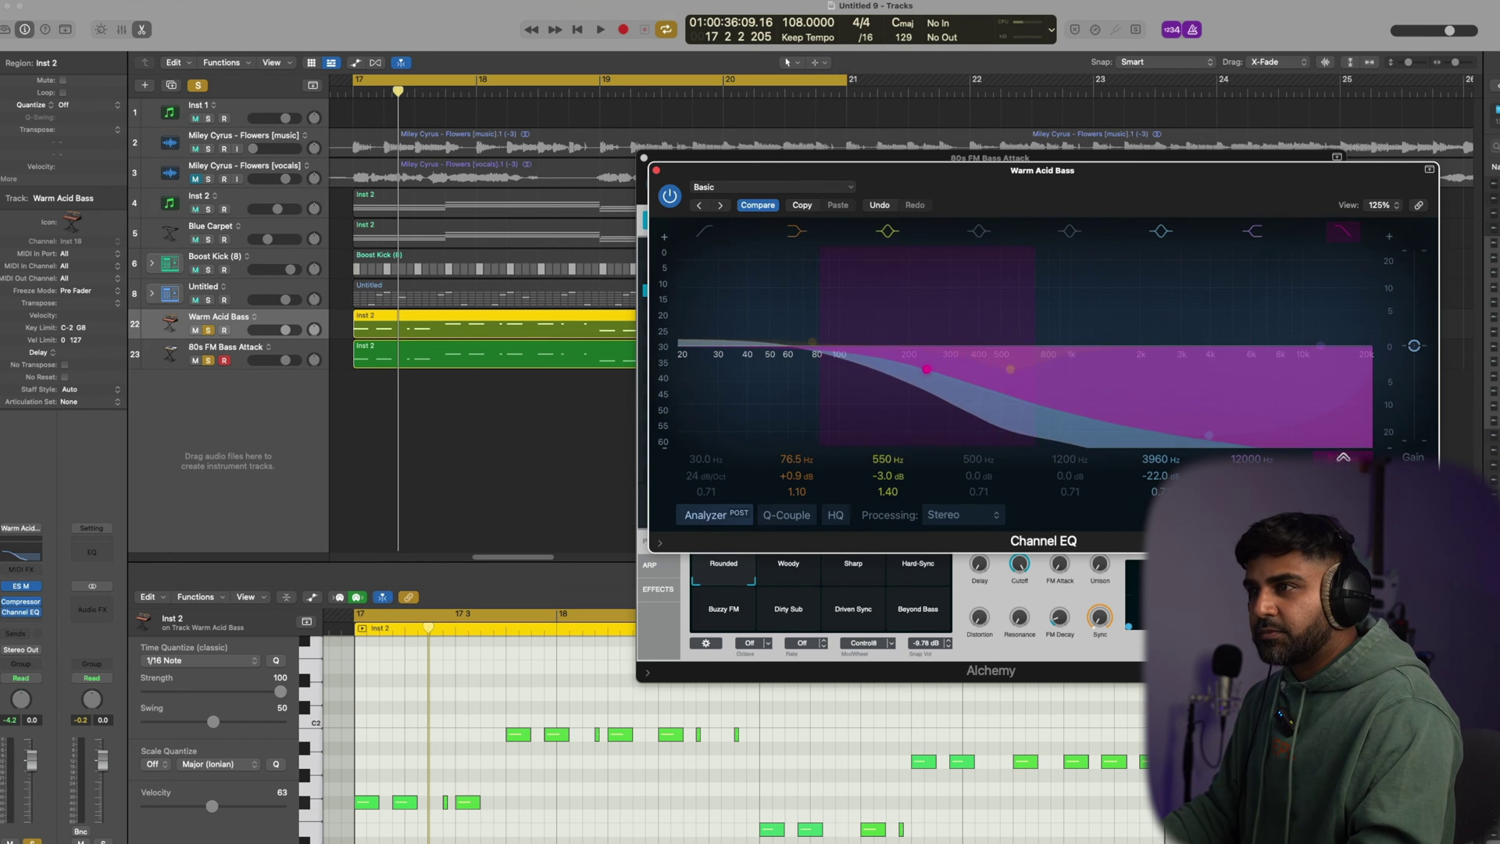
# Compare the two basses in solo, raise the 80s FM Bass Attack volume slightly, clear all solos and close the plug-in windows
pyautogui.press('space')
pyautogui.click(208, 360)
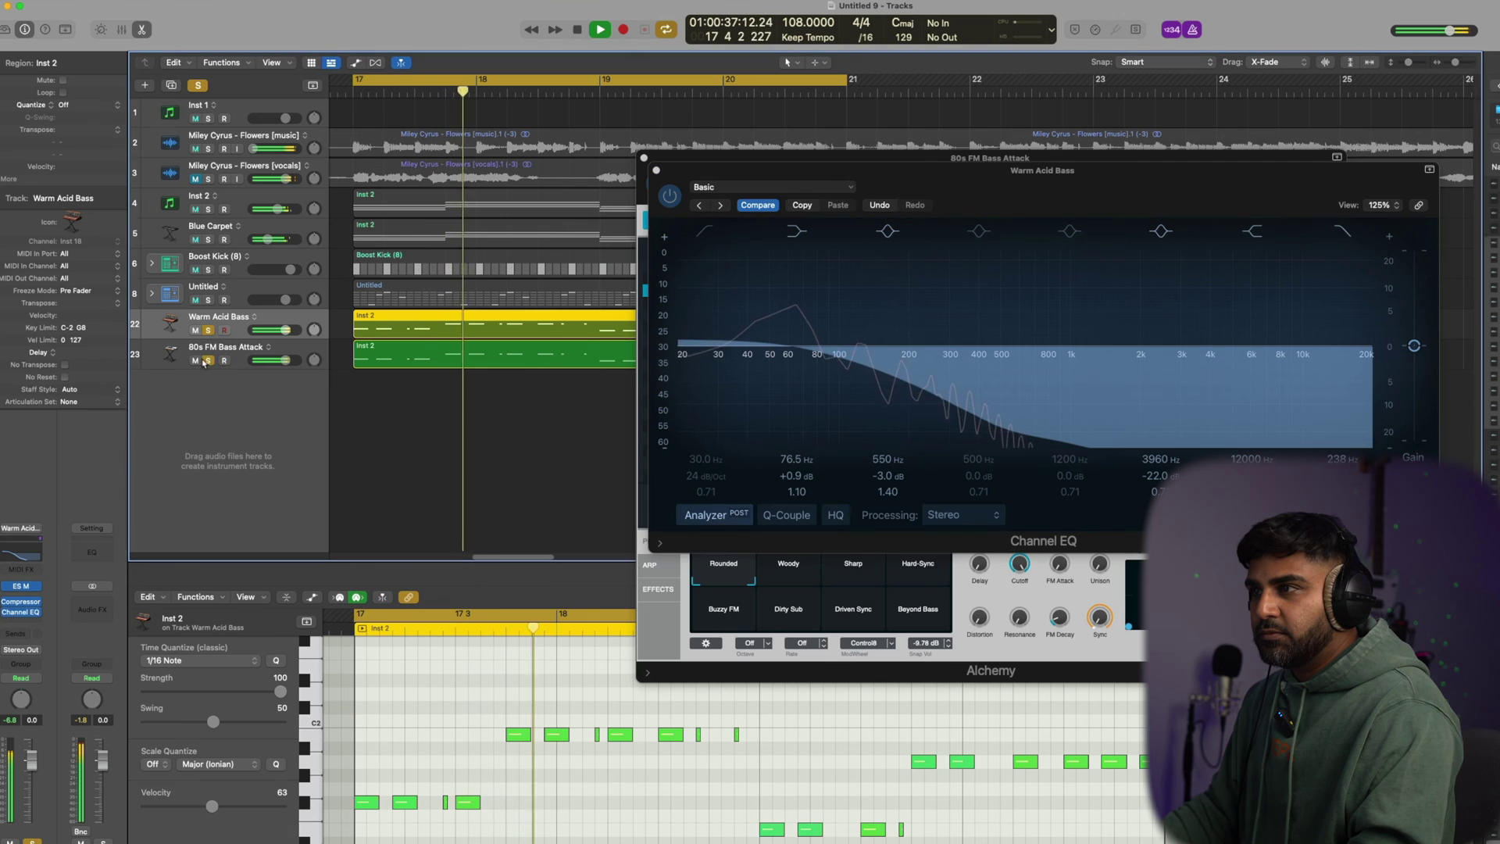
pyautogui.click(208, 360)
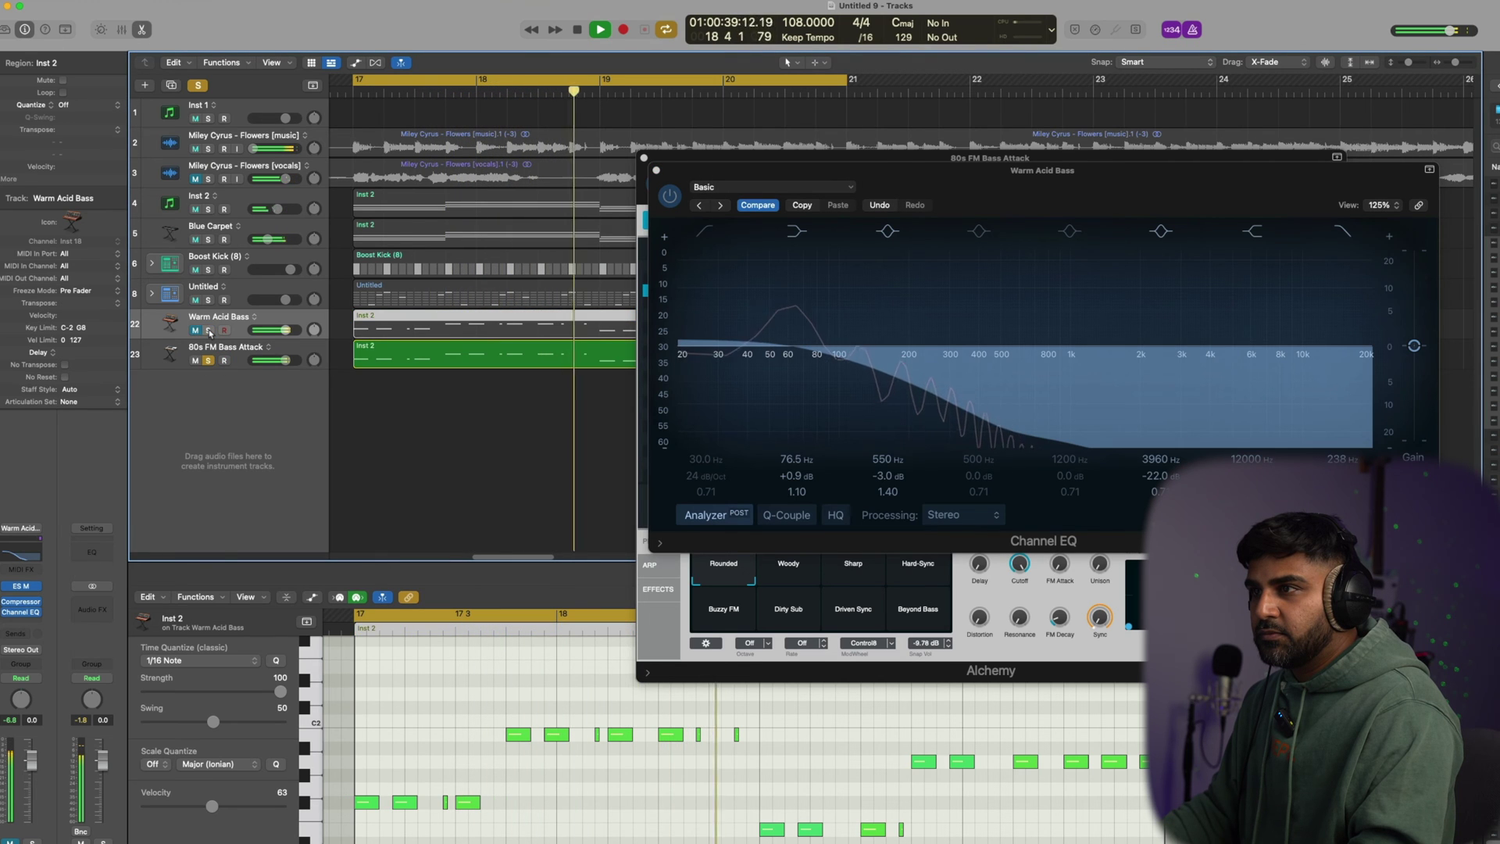
pyautogui.moveTo(285, 360); pyautogui.dragTo(290, 360)
pyautogui.click(198, 85)
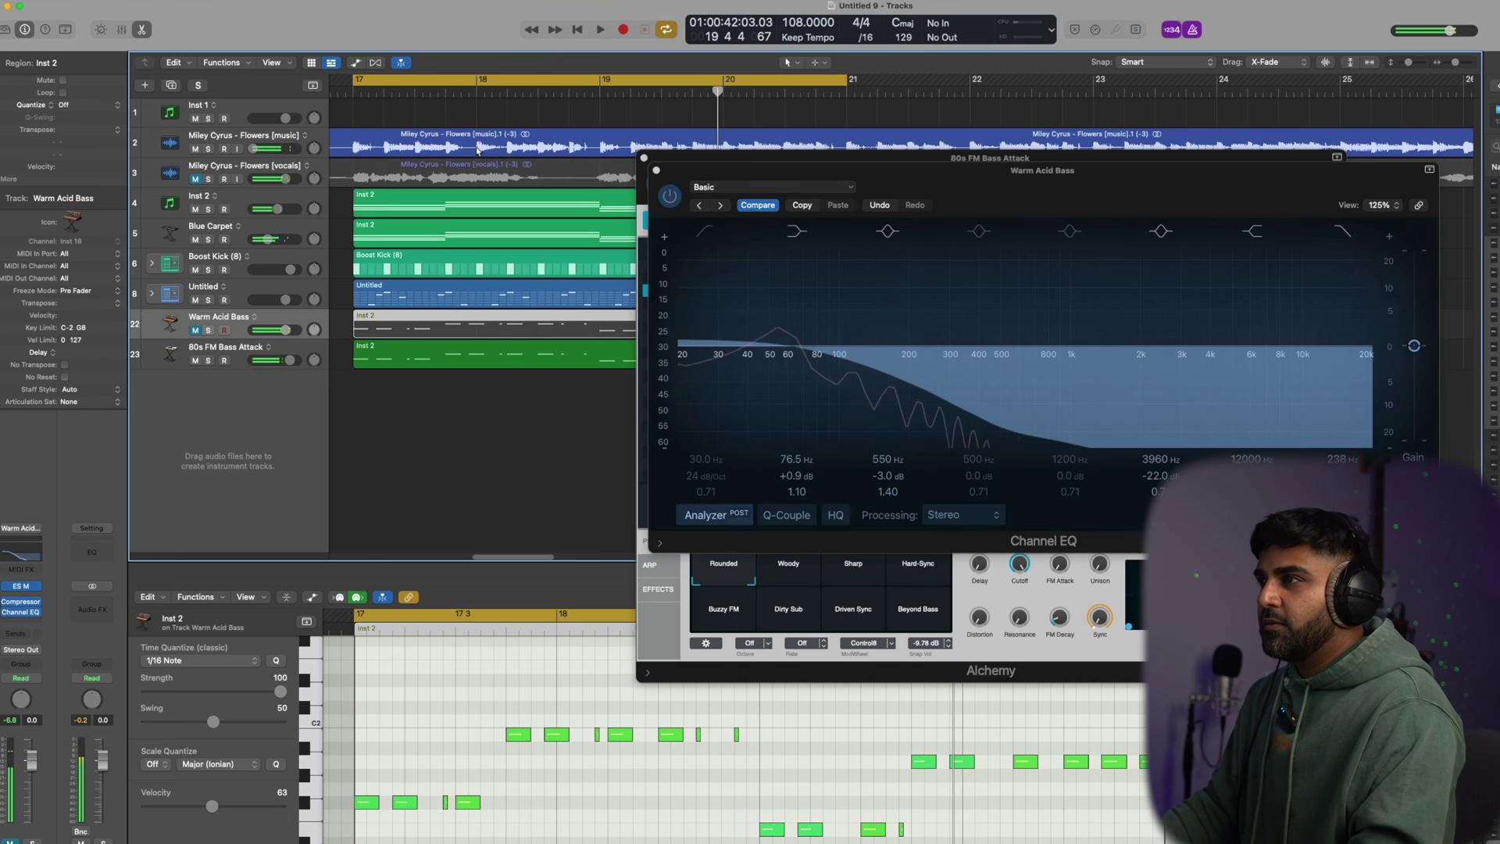
pyautogui.click(644, 158)
pyautogui.click(643, 157)
# Set the project tempo to 115 BPM, unmute the Miley Cyrus vocals track and play the full cycle
pyautogui.press('space')
pyautogui.doubleClick(800, 23)
pyautogui.write('11')
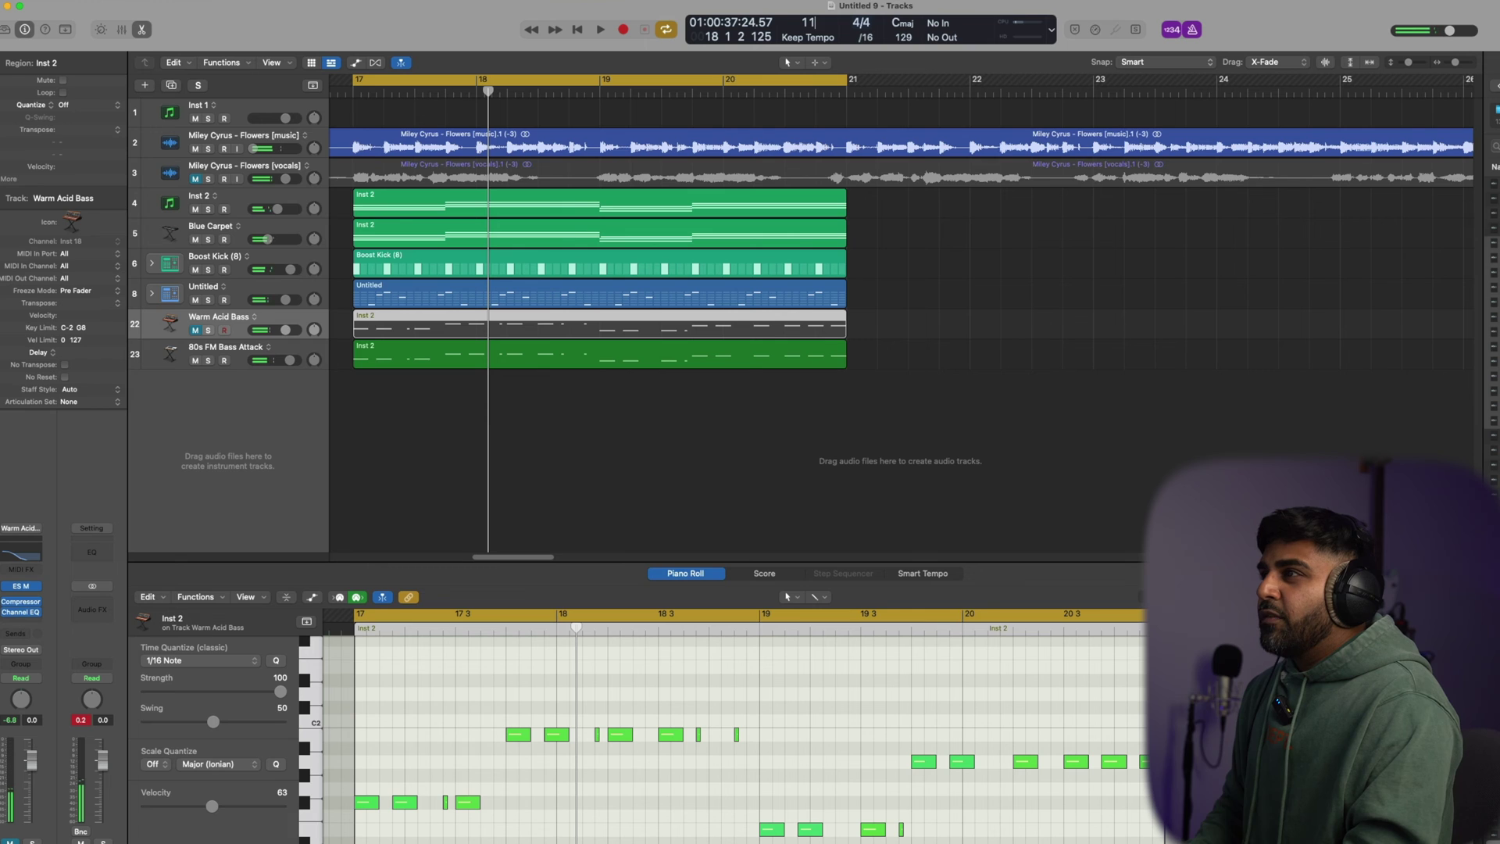
pyautogui.write('5')
pyautogui.press('Return')
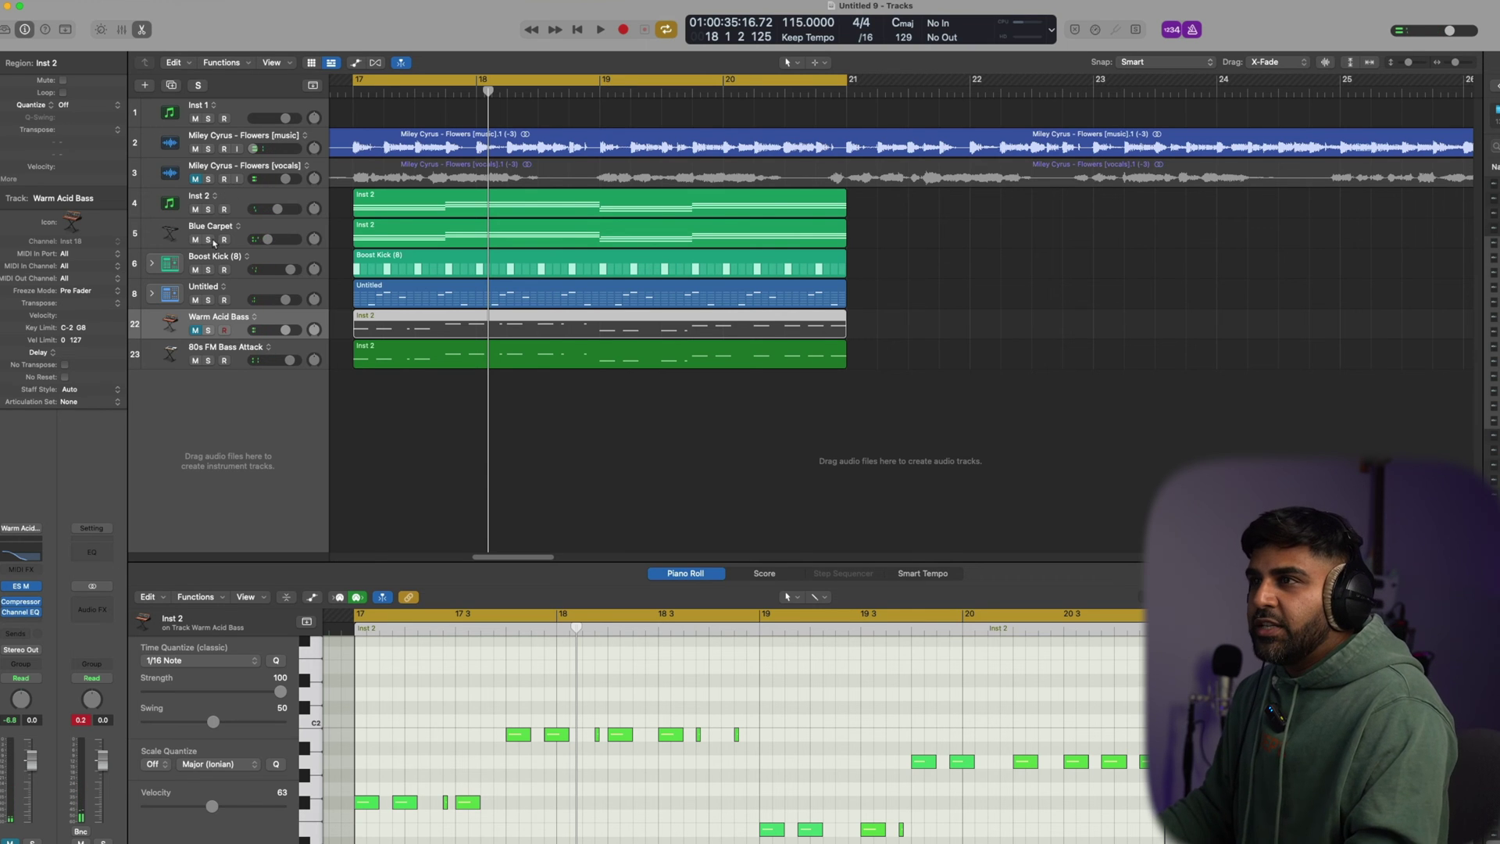
pyautogui.click(196, 179)
pyautogui.press('space')
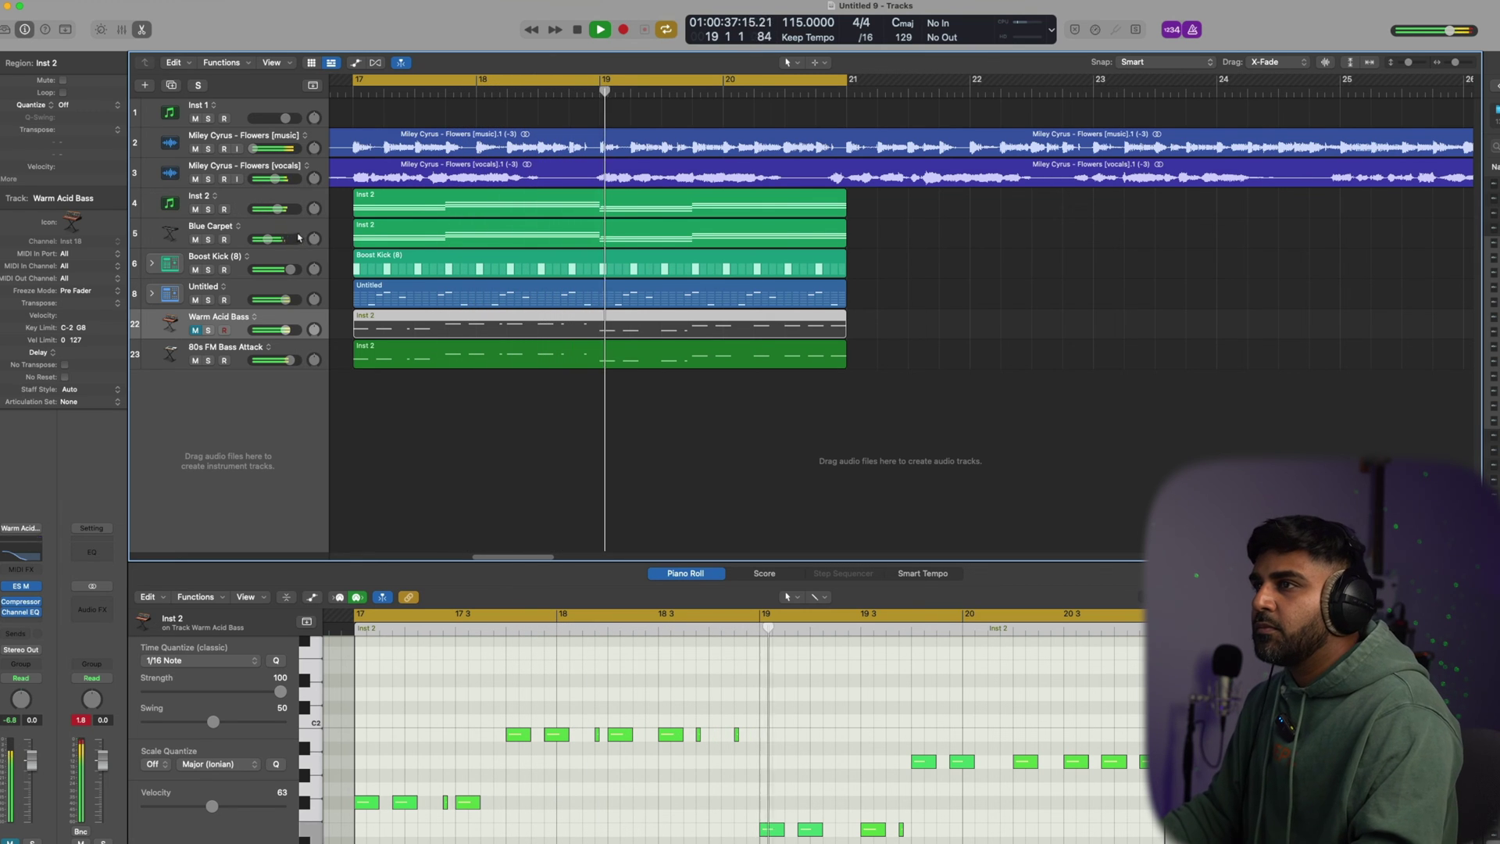
# Unmute Warm Acid Bass, set its volume to -2.4 dB and raise the project tempo to 124 BPM
pyautogui.click(195, 330)
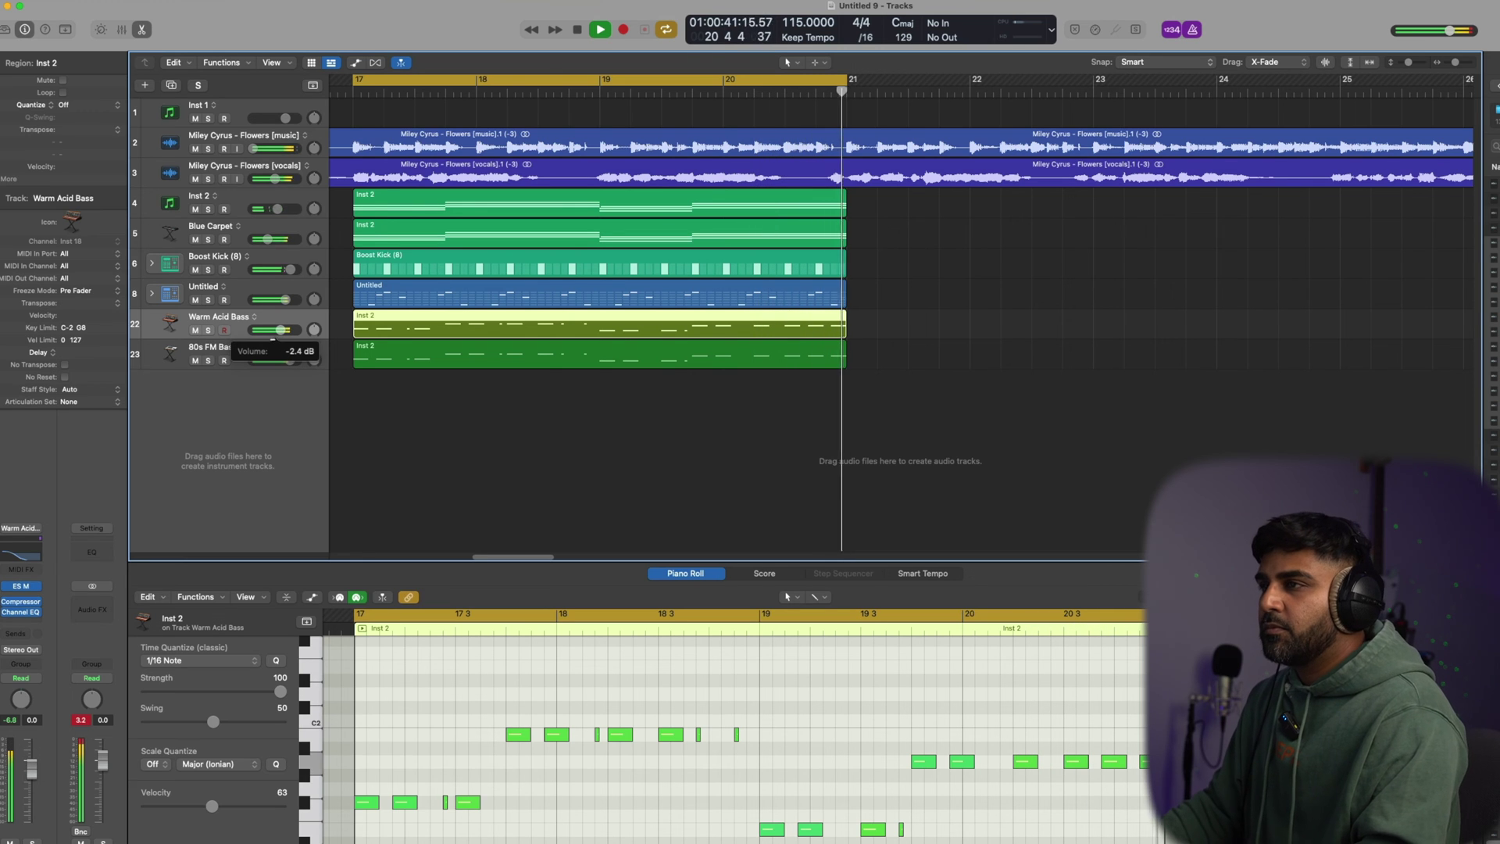
pyautogui.press('space')
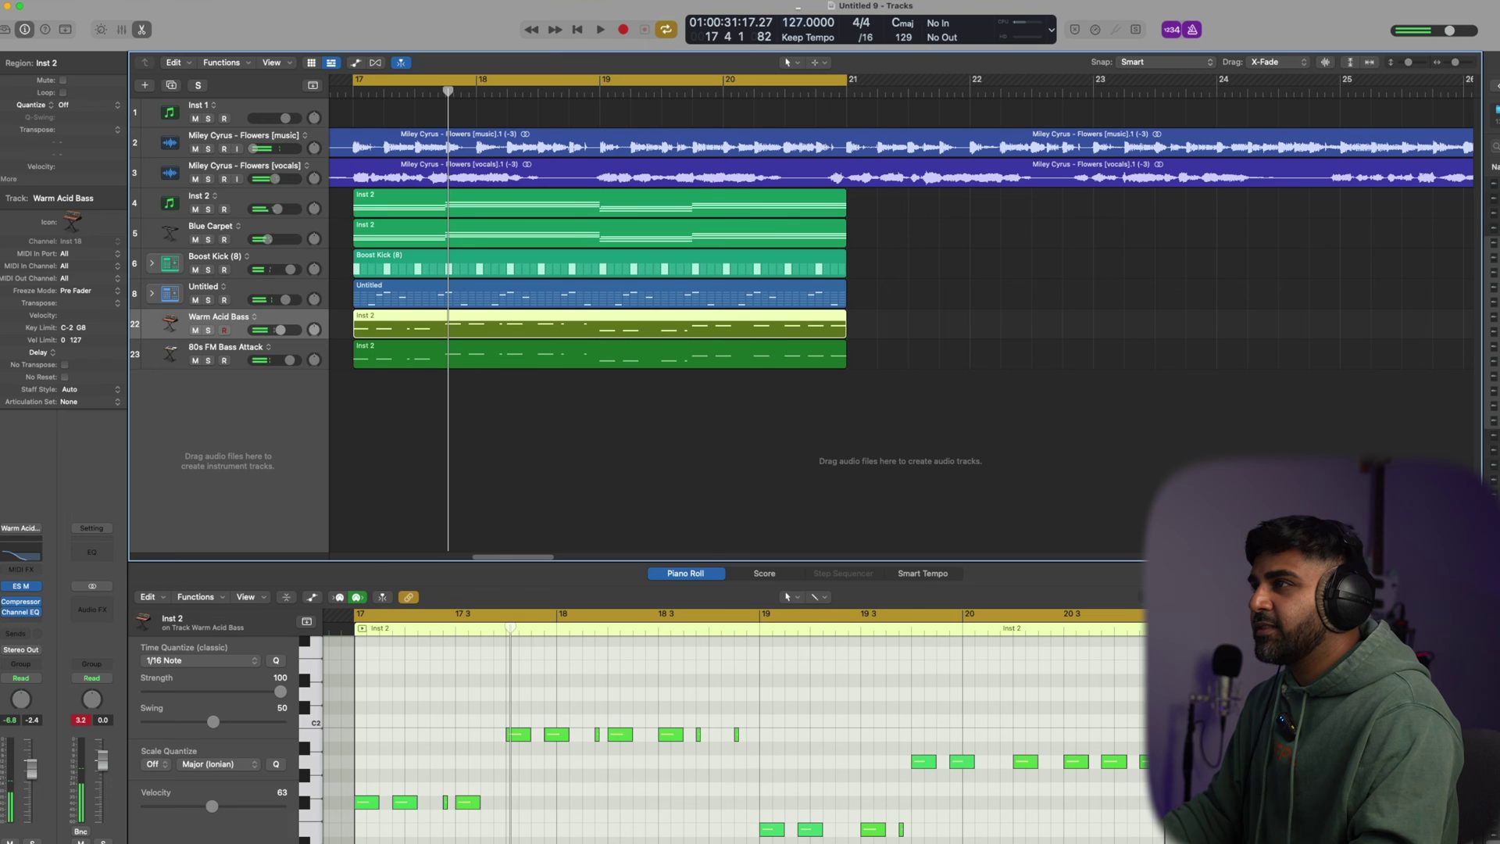
pyautogui.press('space')
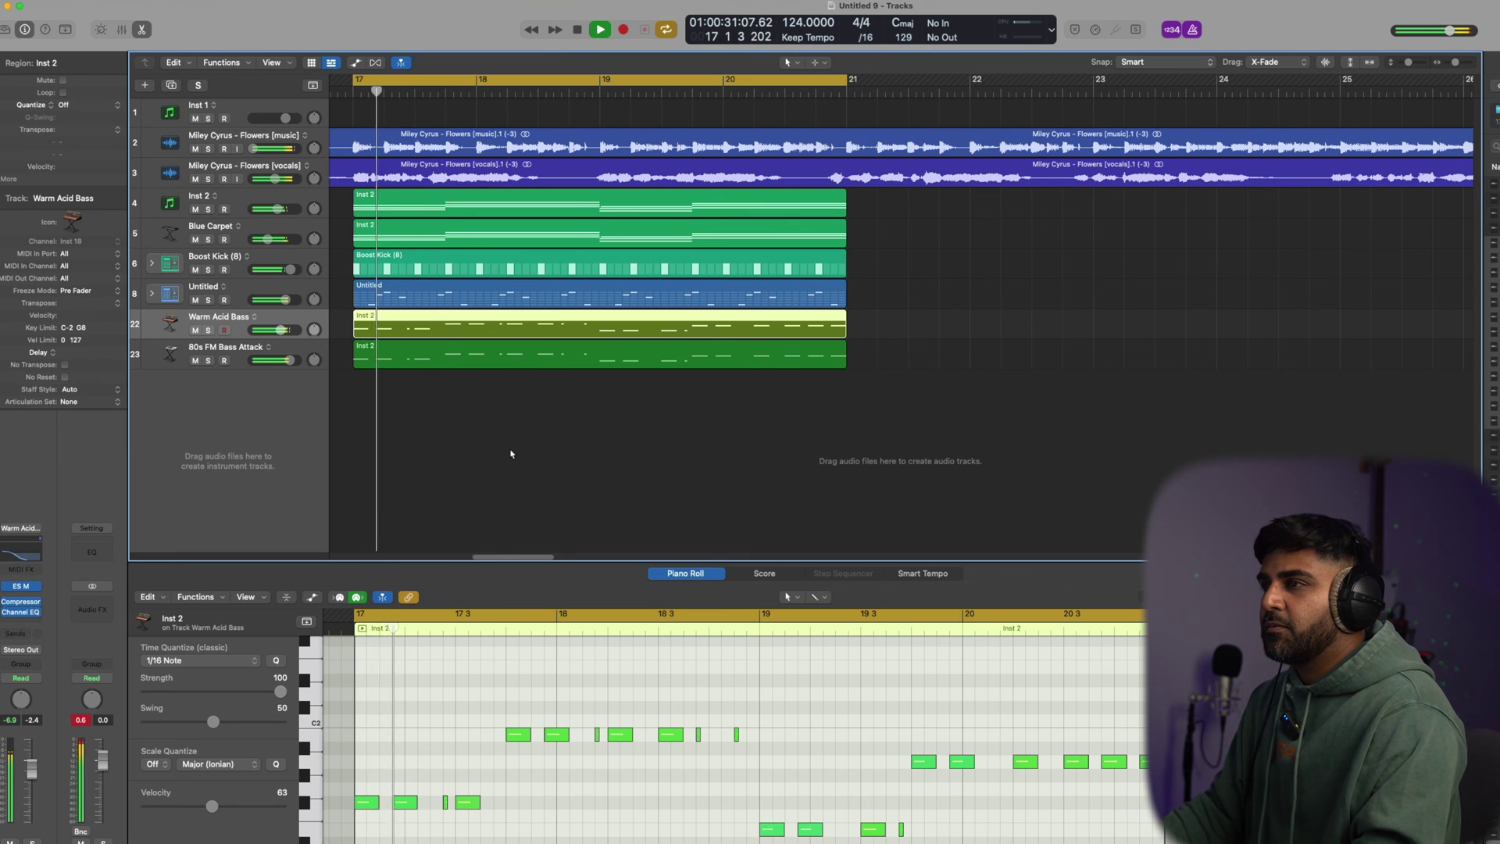
# Play the cycle at 124 BPM, looking over the regions of both bass tracks, and stop playback
pyautogui.click(508, 451)
pyautogui.click(158, 356)
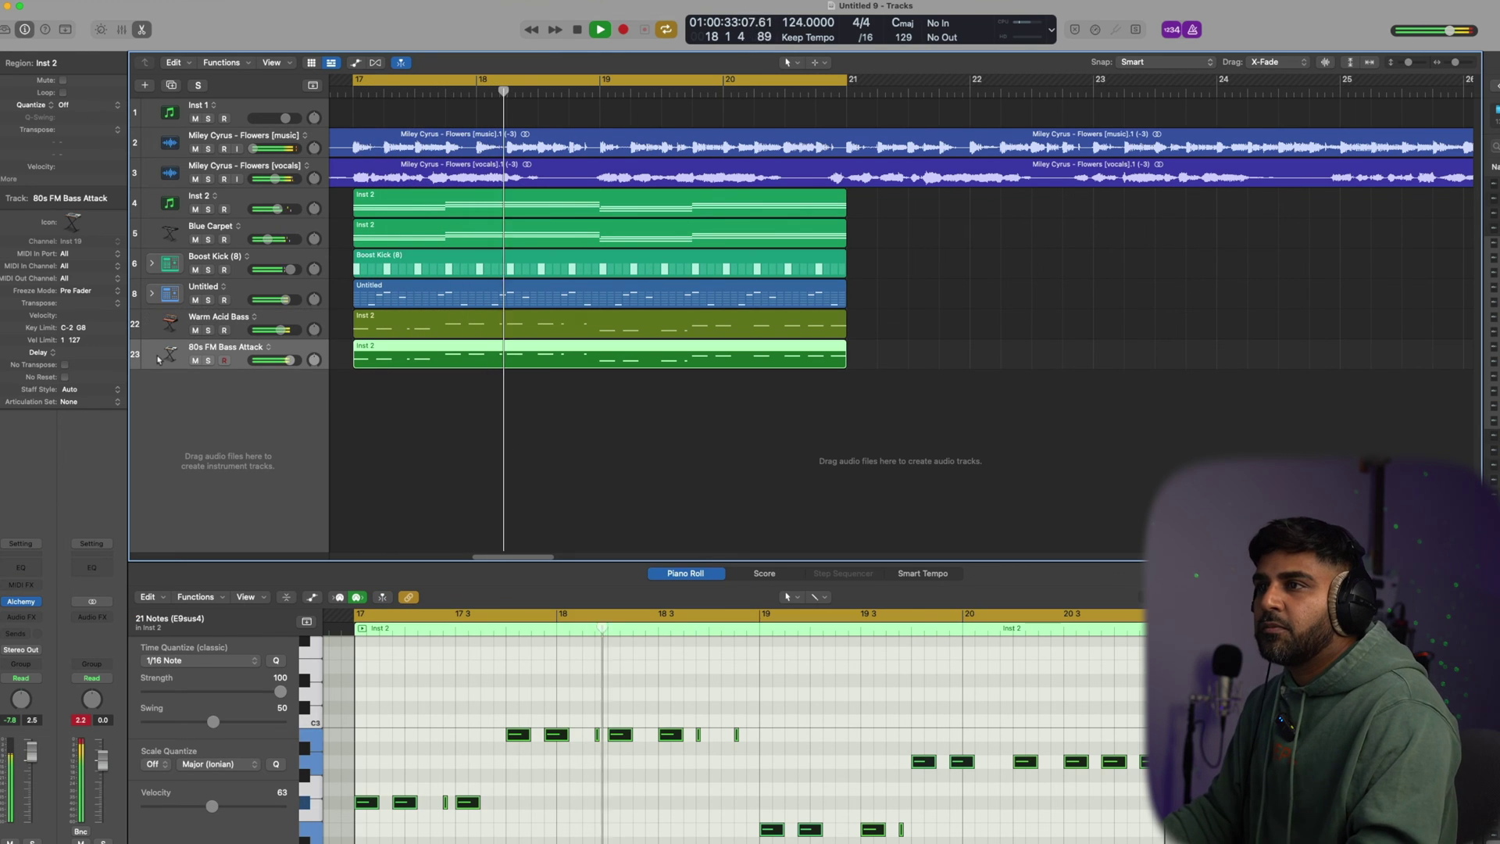
pyautogui.keyDown('shift'); pyautogui.click(160, 324); pyautogui.keyUp('shift')
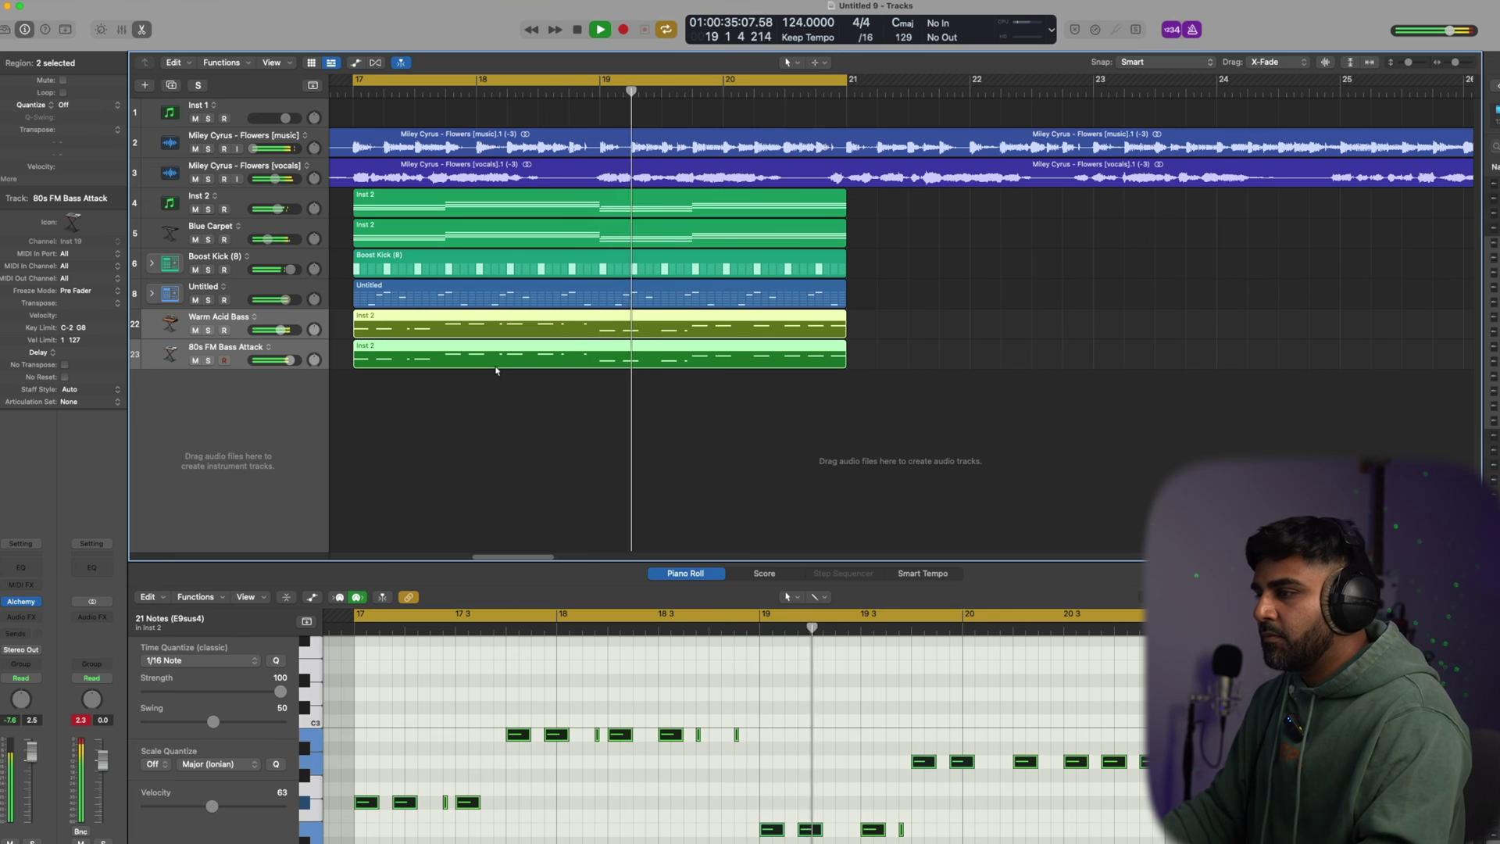
pyautogui.click(679, 419)
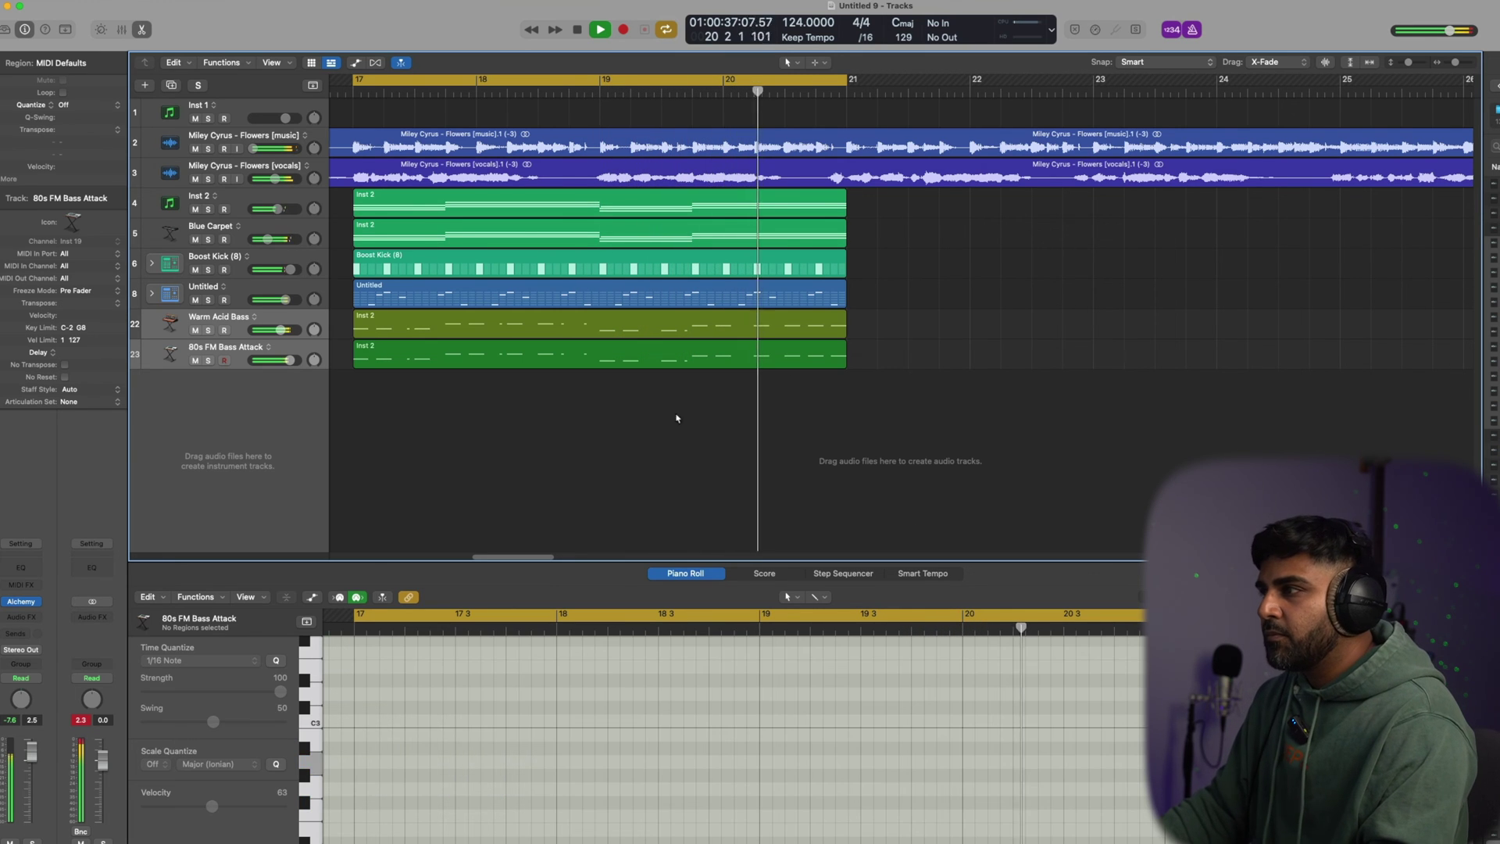
pyautogui.press('space')
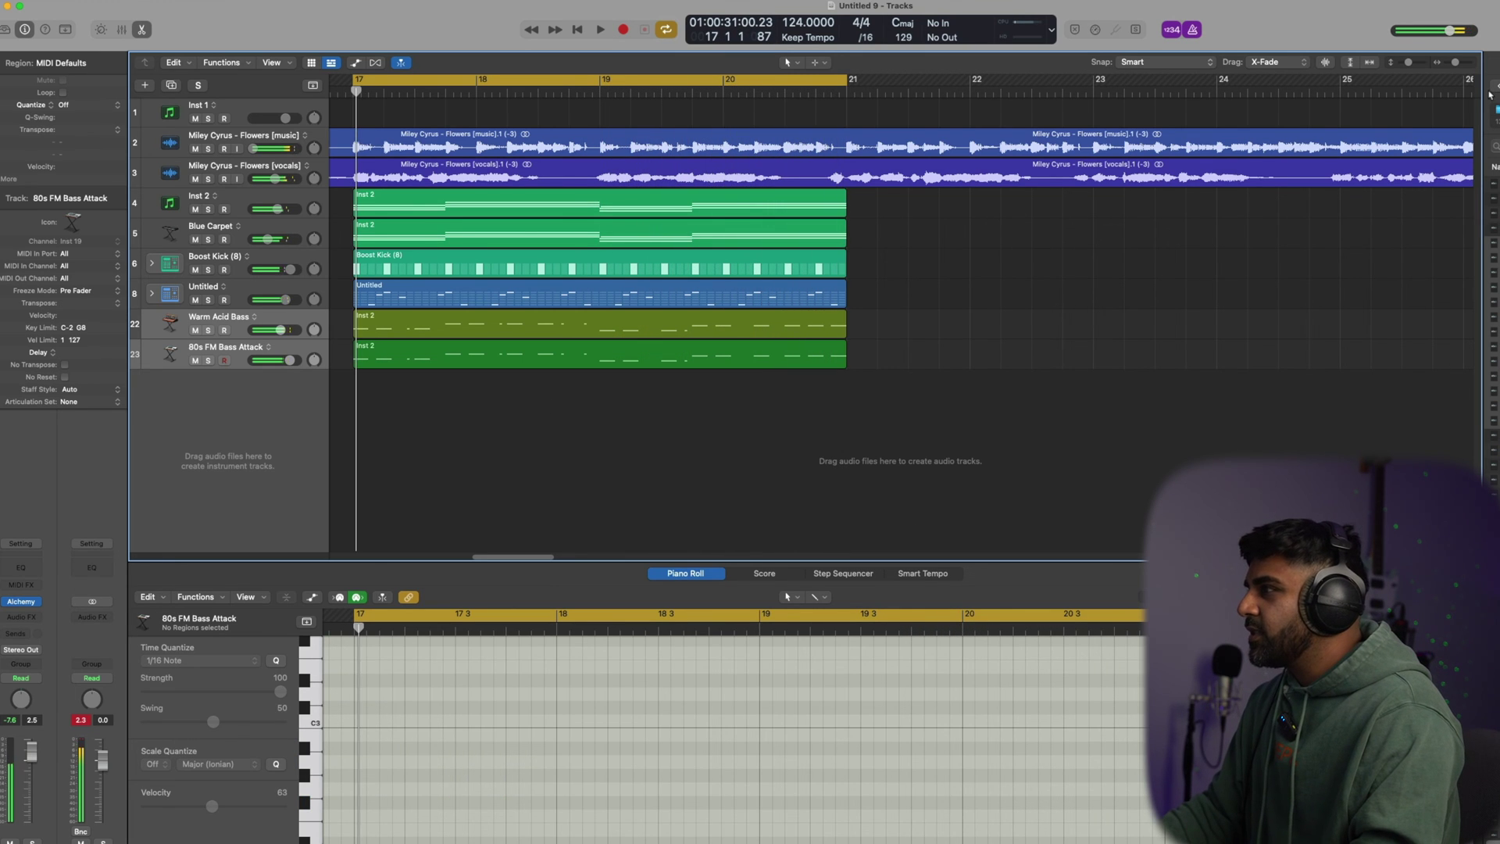
# Audition the hi-hat samples and add Hihat (35).wav as a new drum machine track below the basses
pyautogui.press('Tab')
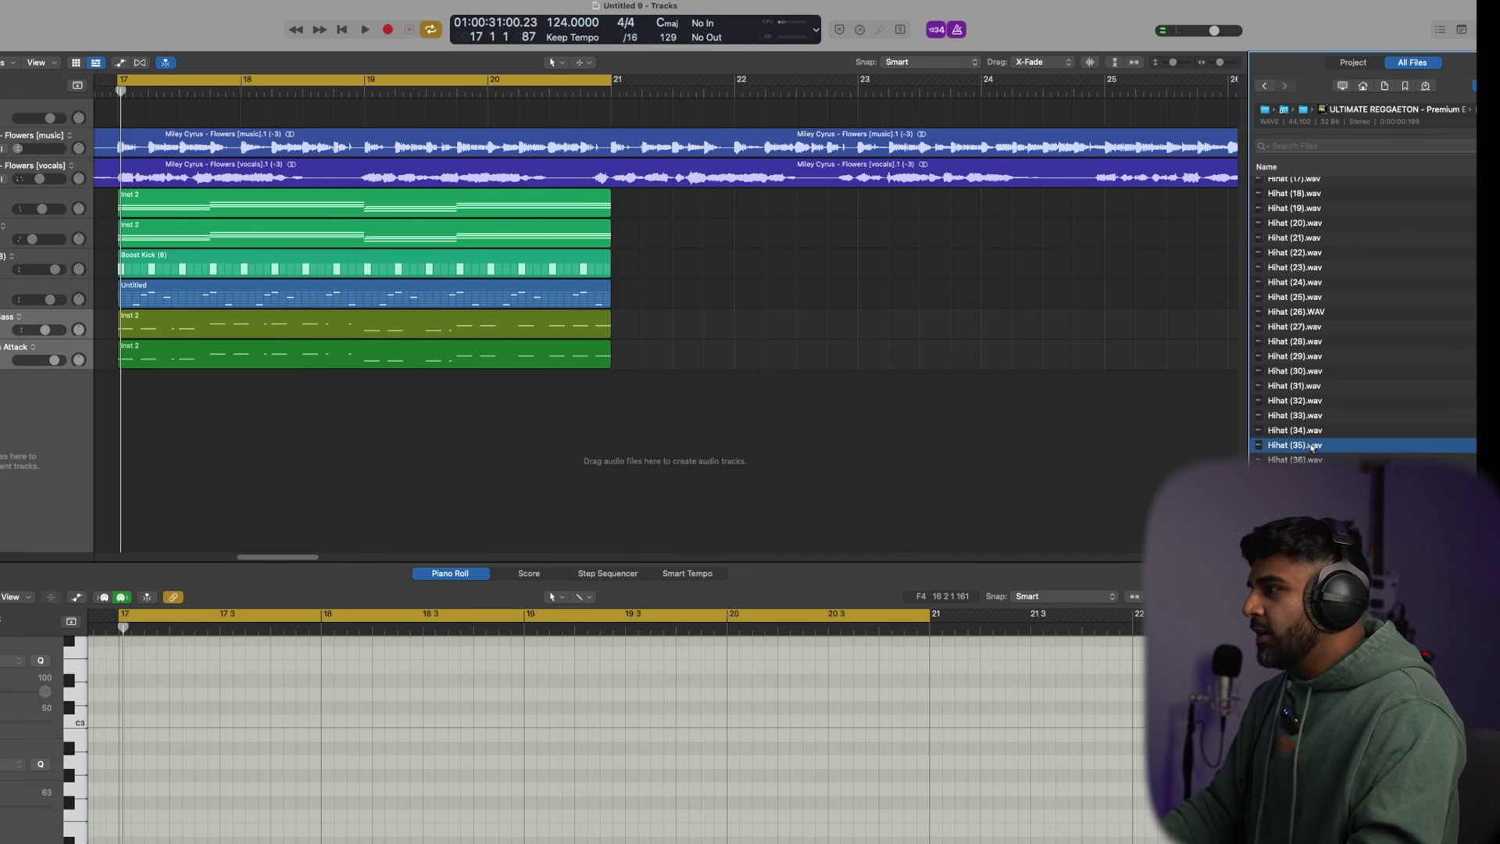
pyautogui.press('Down')
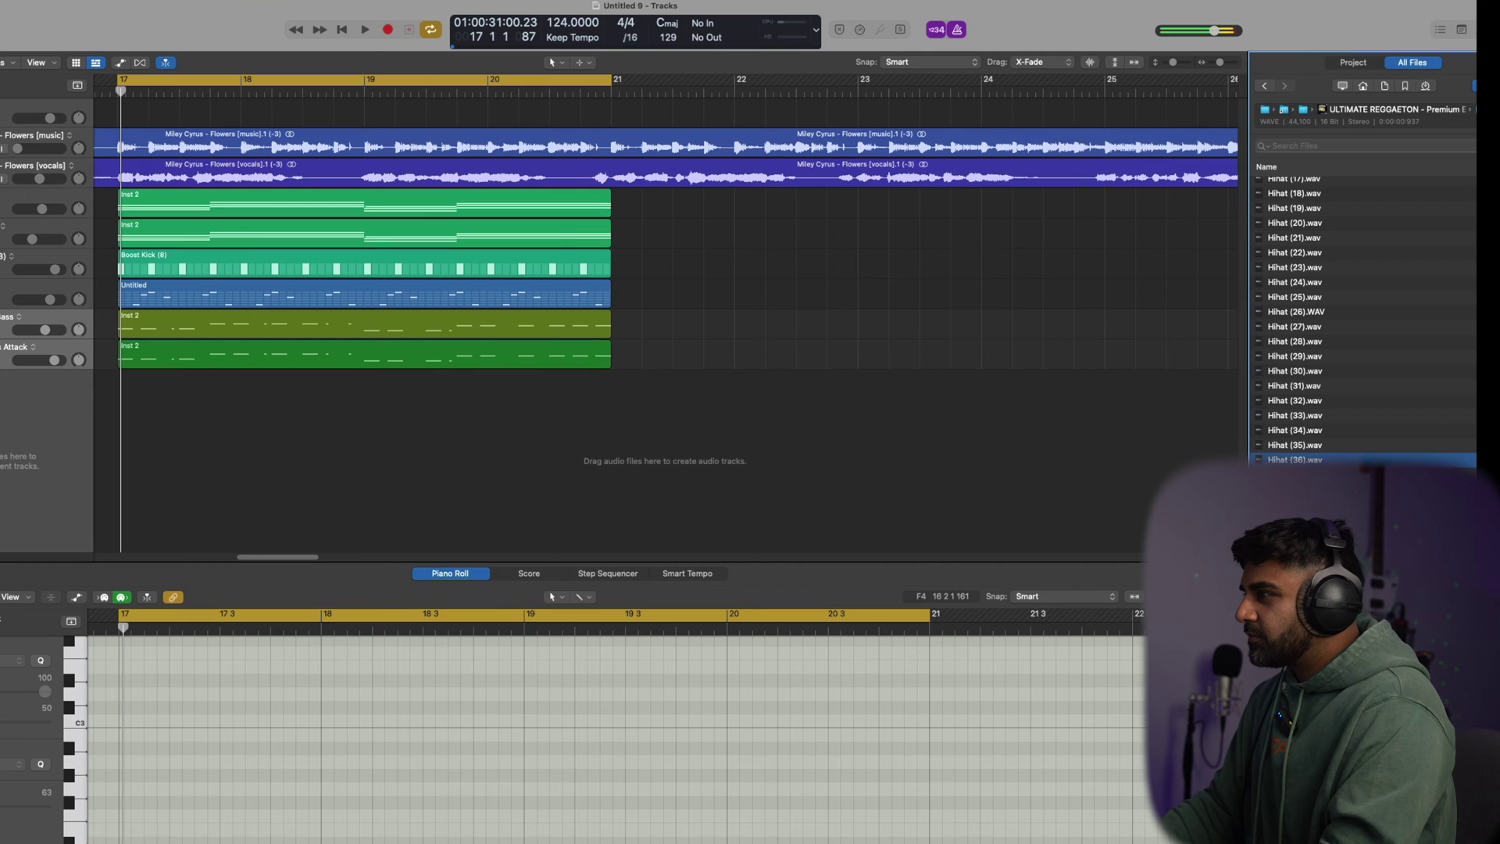
pyautogui.click(1294, 445)
pyautogui.moveTo(1295, 445); pyautogui.dragTo(3, 431)
pyautogui.press('super+w')
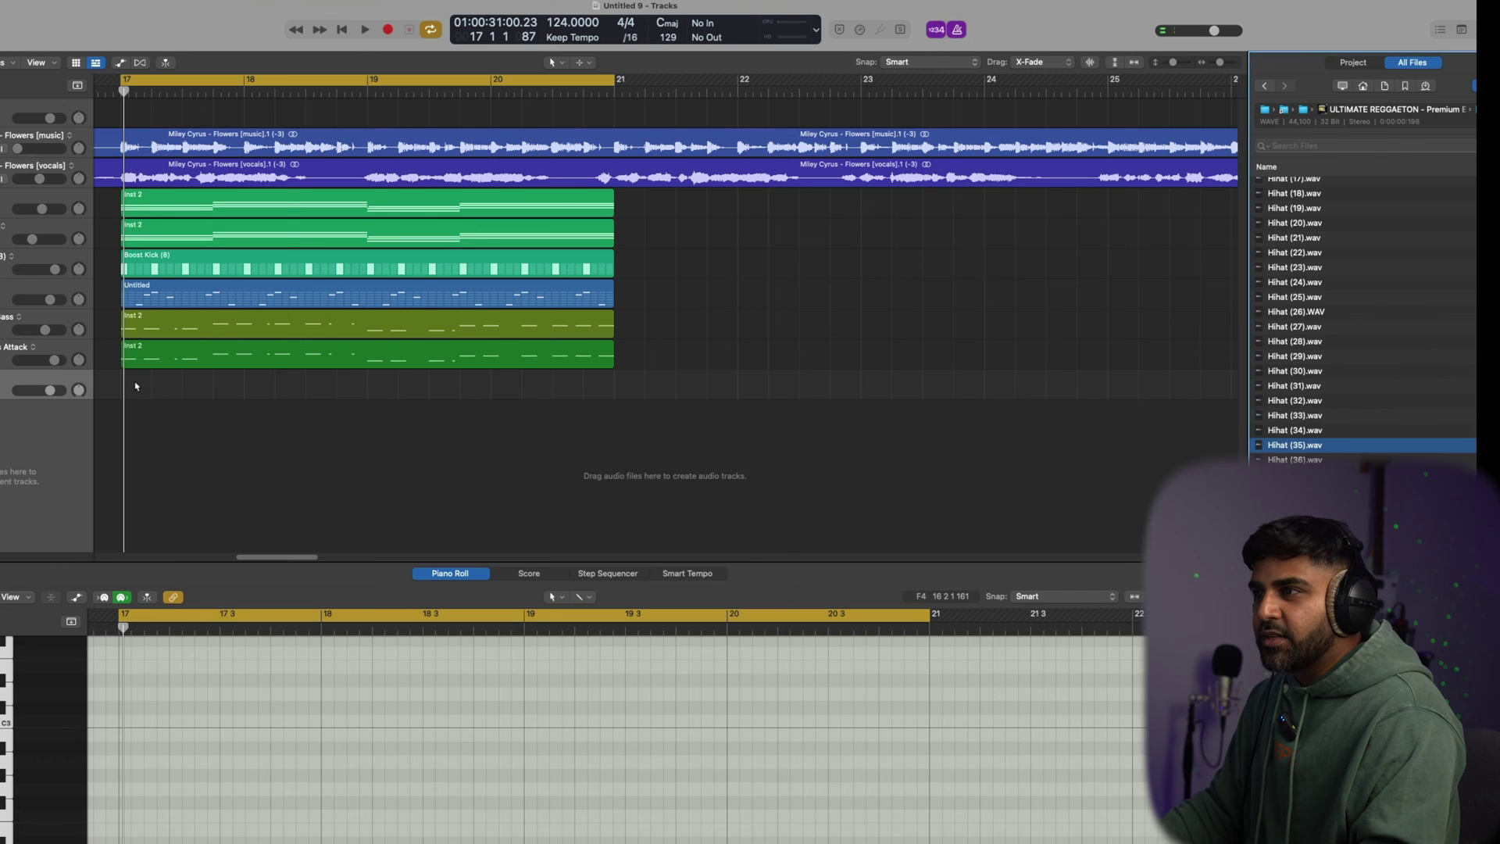
# Create a pattern region at bar 17 on the Hihat (35) track, activate every second step and play the cycle
pyautogui.rightClick(135, 386)
pyautogui.click(204, 432)
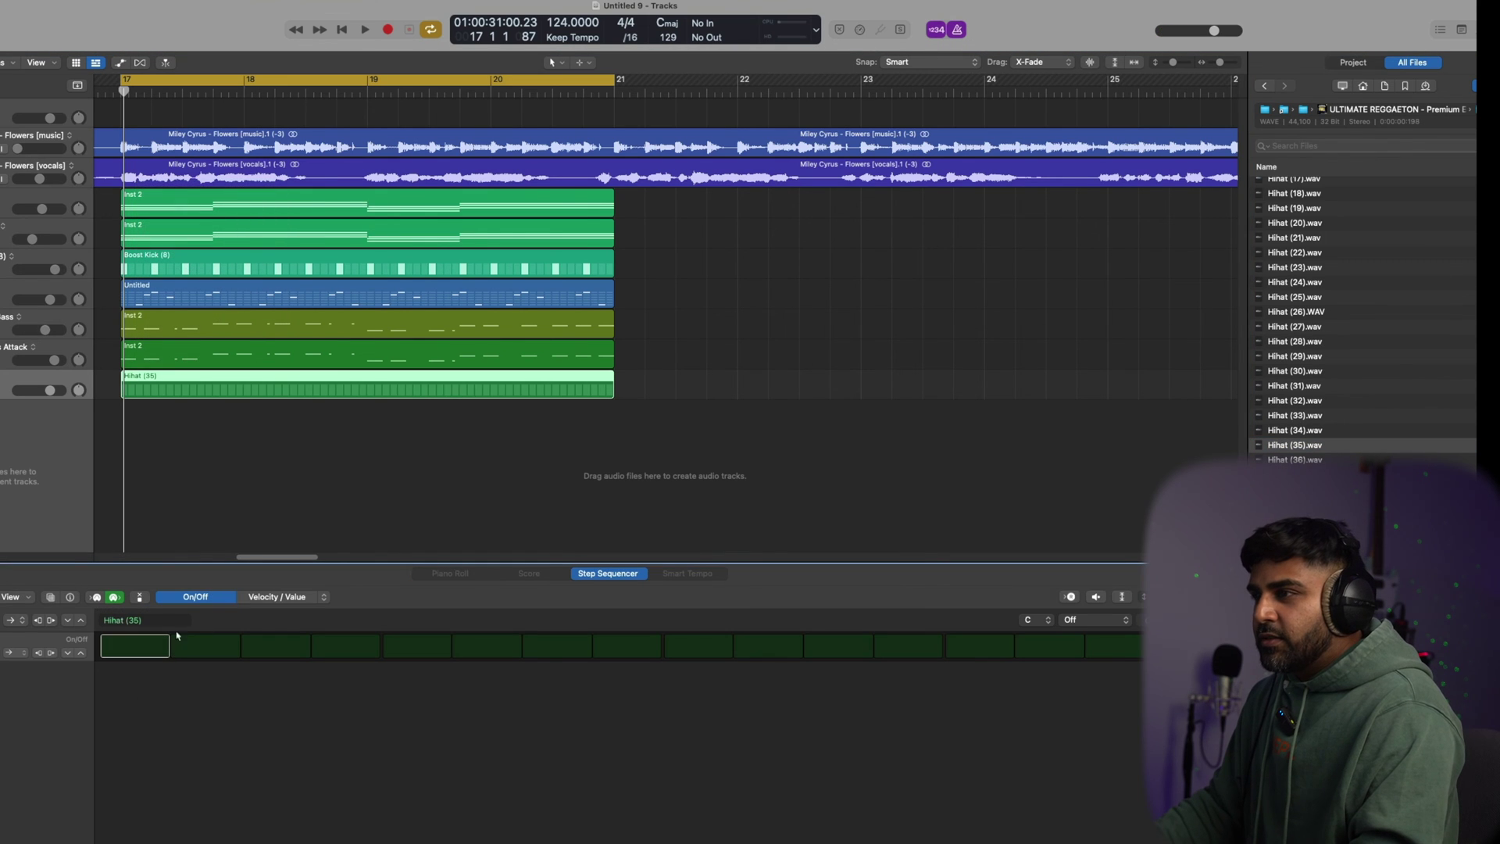
pyautogui.click(351, 646)
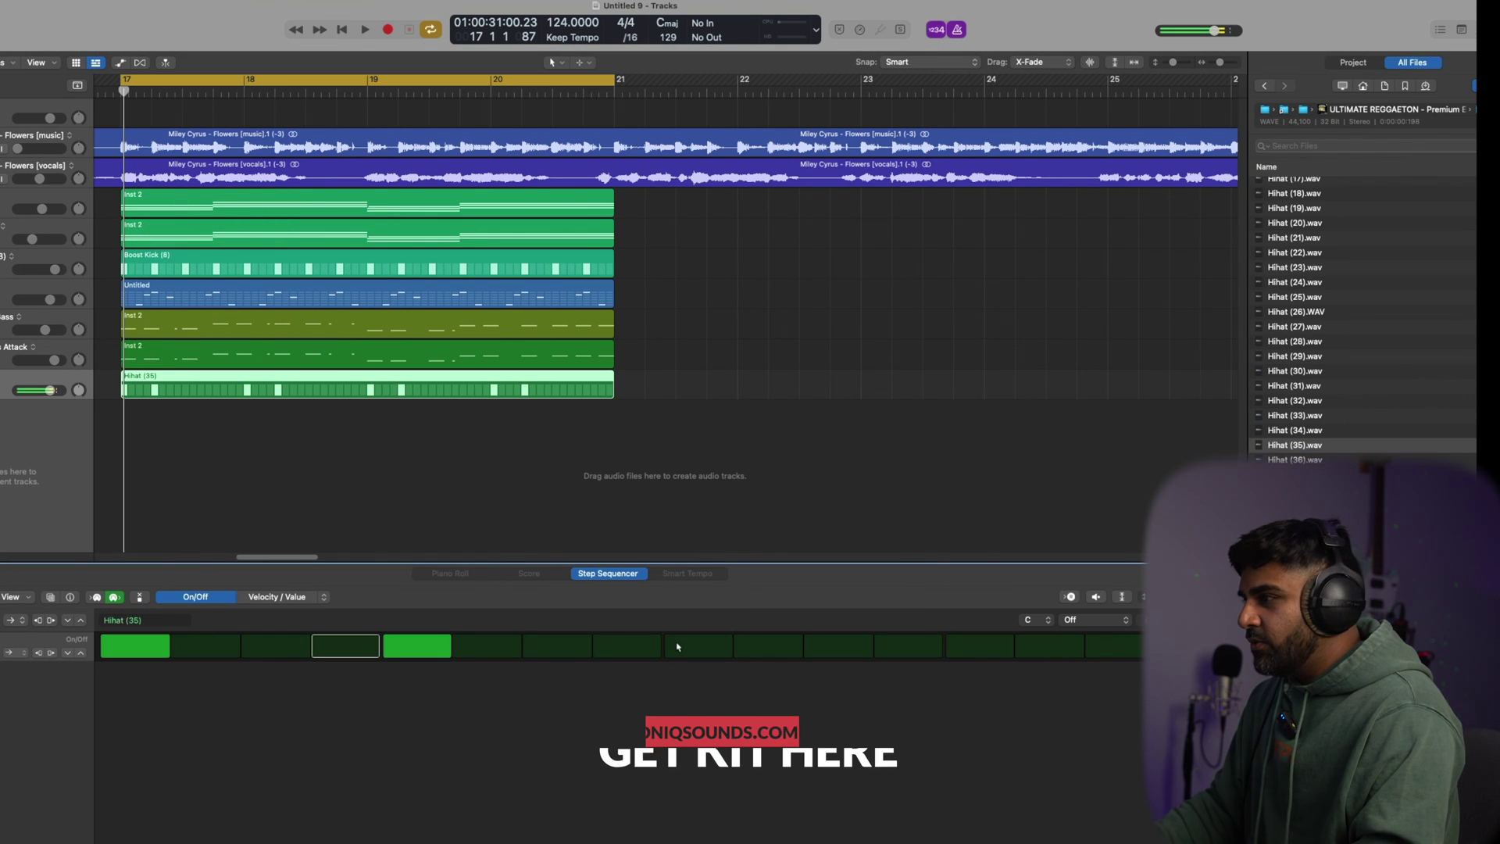
pyautogui.click(699, 646)
pyautogui.click(980, 646)
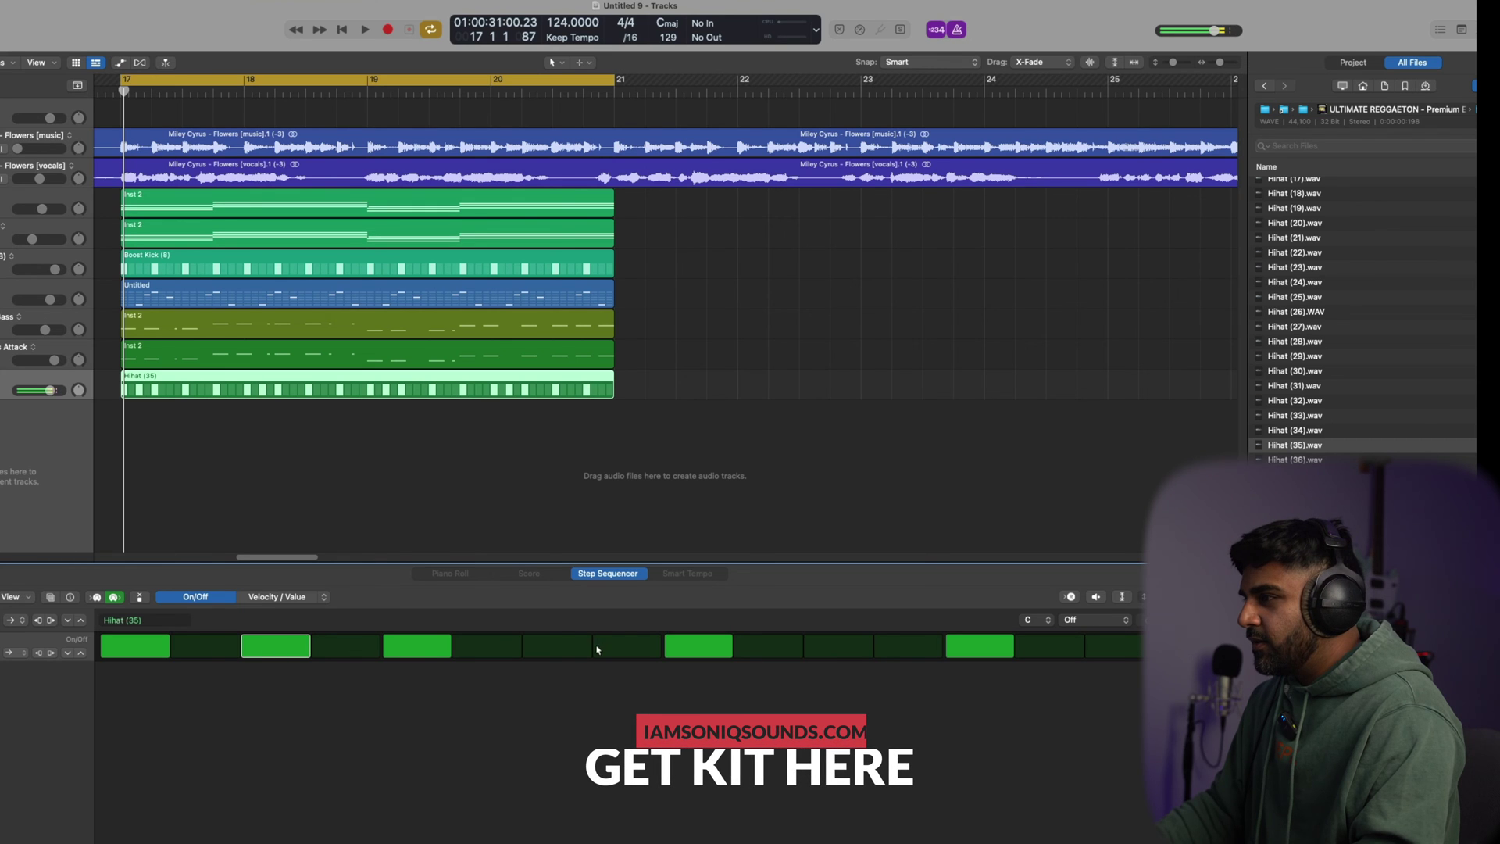
pyautogui.press('space')
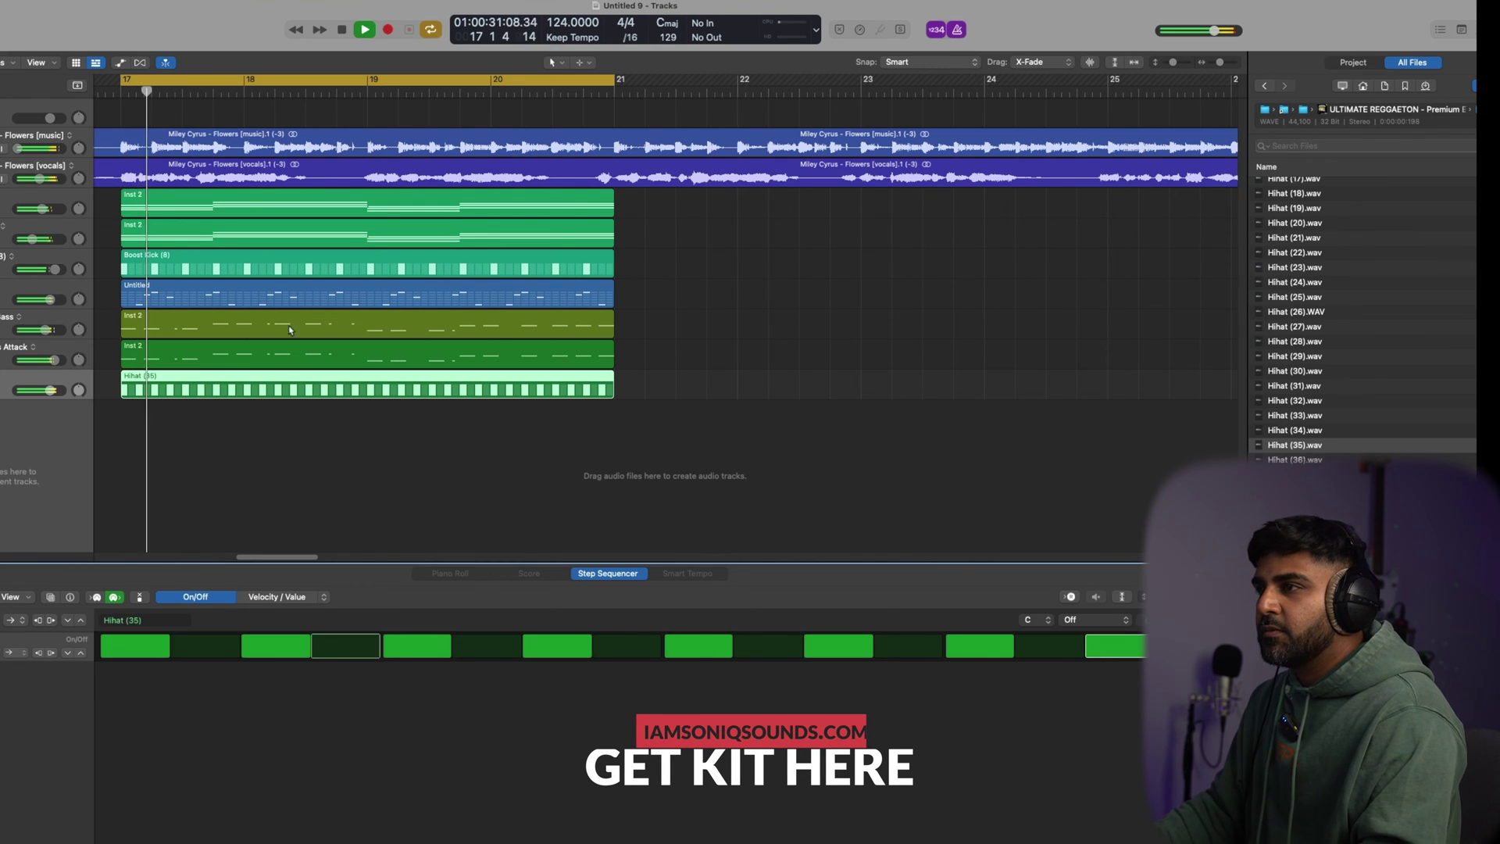
pyautogui.click(256, 440)
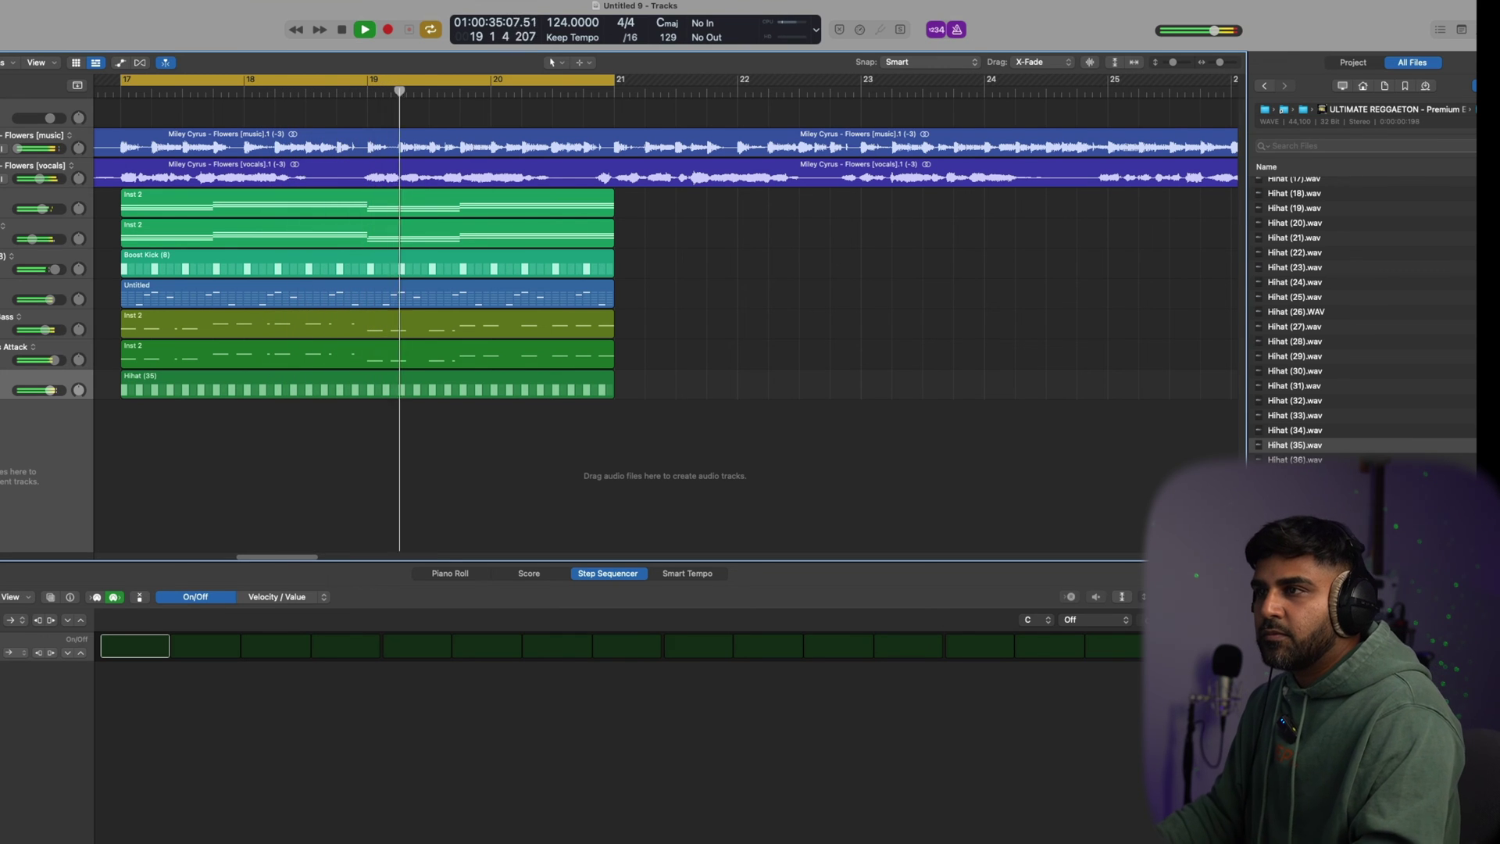
# Lower the volumes of Warm Acid Bass and 80s FM Bass Attack together during playback, and stop
pyautogui.click(47, 349)
pyautogui.keyDown('shift'); pyautogui.click(45, 318); pyautogui.keyUp('shift')
pyautogui.moveTo(44, 330); pyautogui.dragTo(43, 360)
pyautogui.click(39, 318)
pyautogui.click(31, 347)
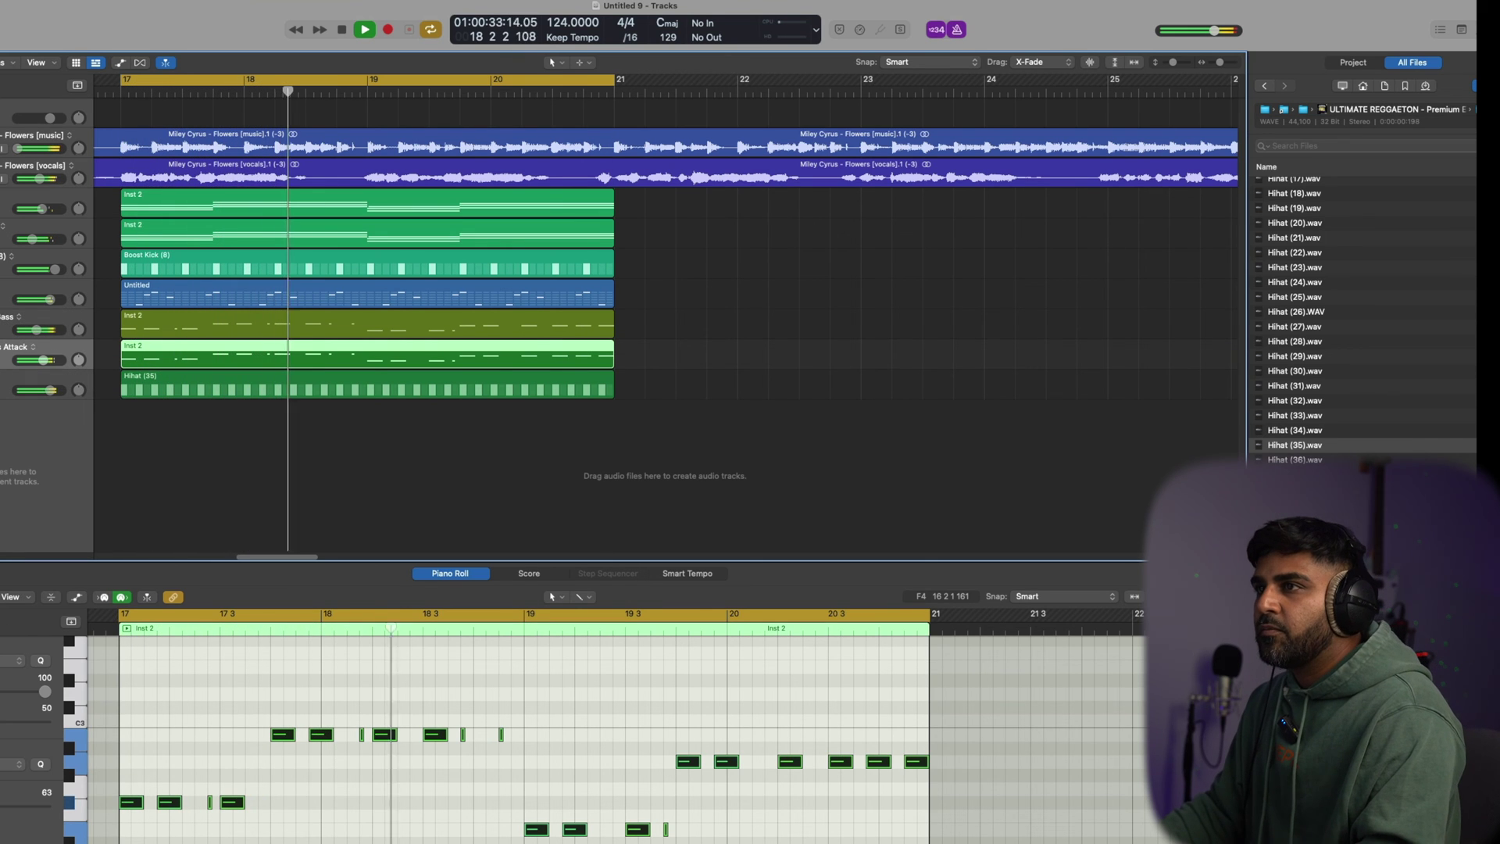
pyautogui.press('space')
# Create a new Alchemy instrument track and copy the Blue Carpet chord region onto it at bar 17
pyautogui.click(31, 228)
pyautogui.press('alt+super+s')
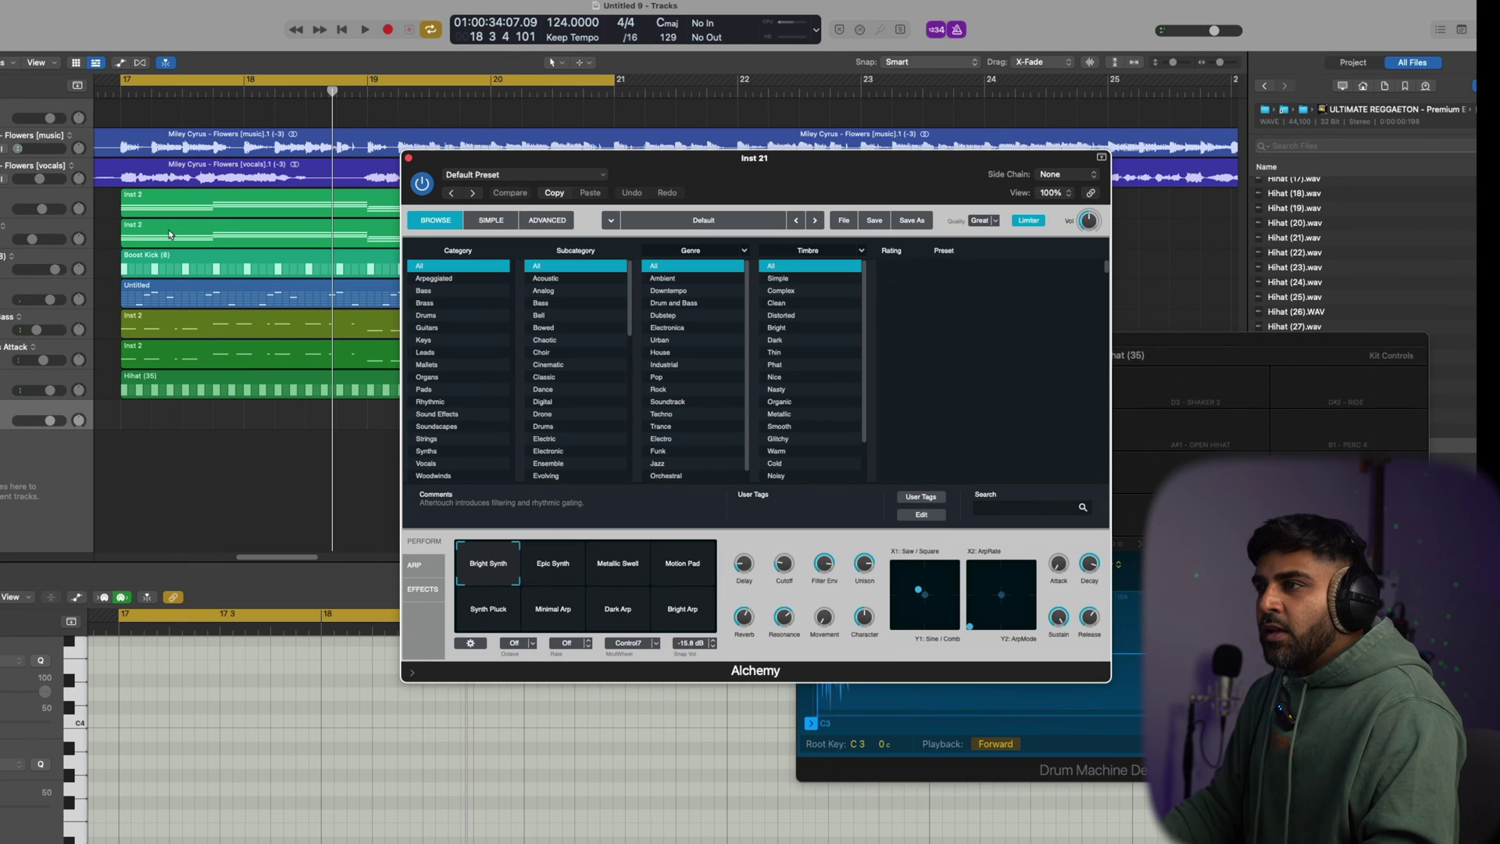
pyautogui.moveTo(199, 233); pyautogui.dragTo(180, 425)
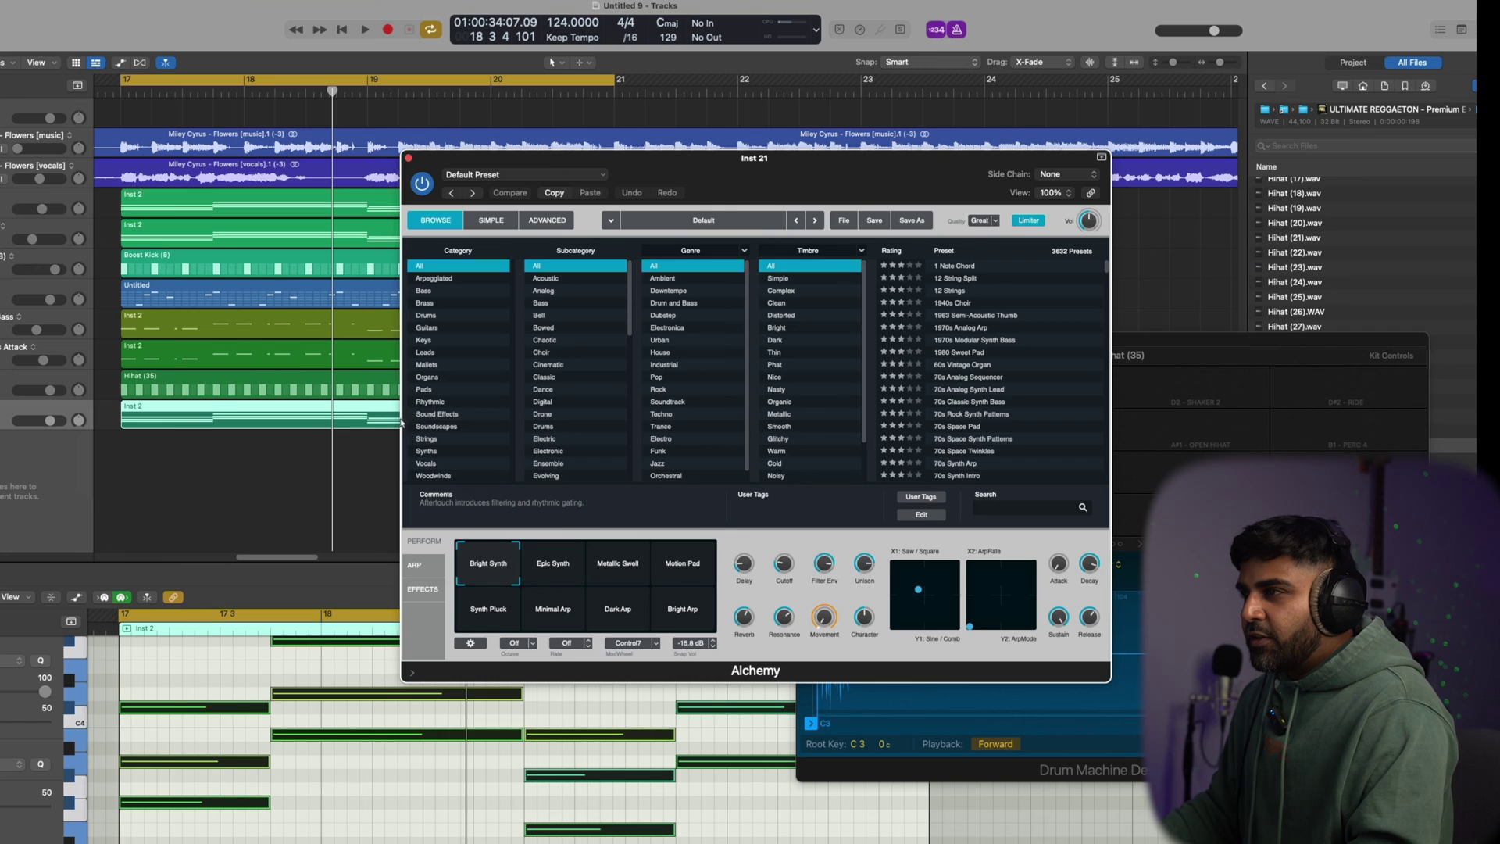
# Load the Bell Designer preset from Alchemy's Mallets category and play the copied chords in solo
pyautogui.click(431, 400)
pyautogui.click(461, 352)
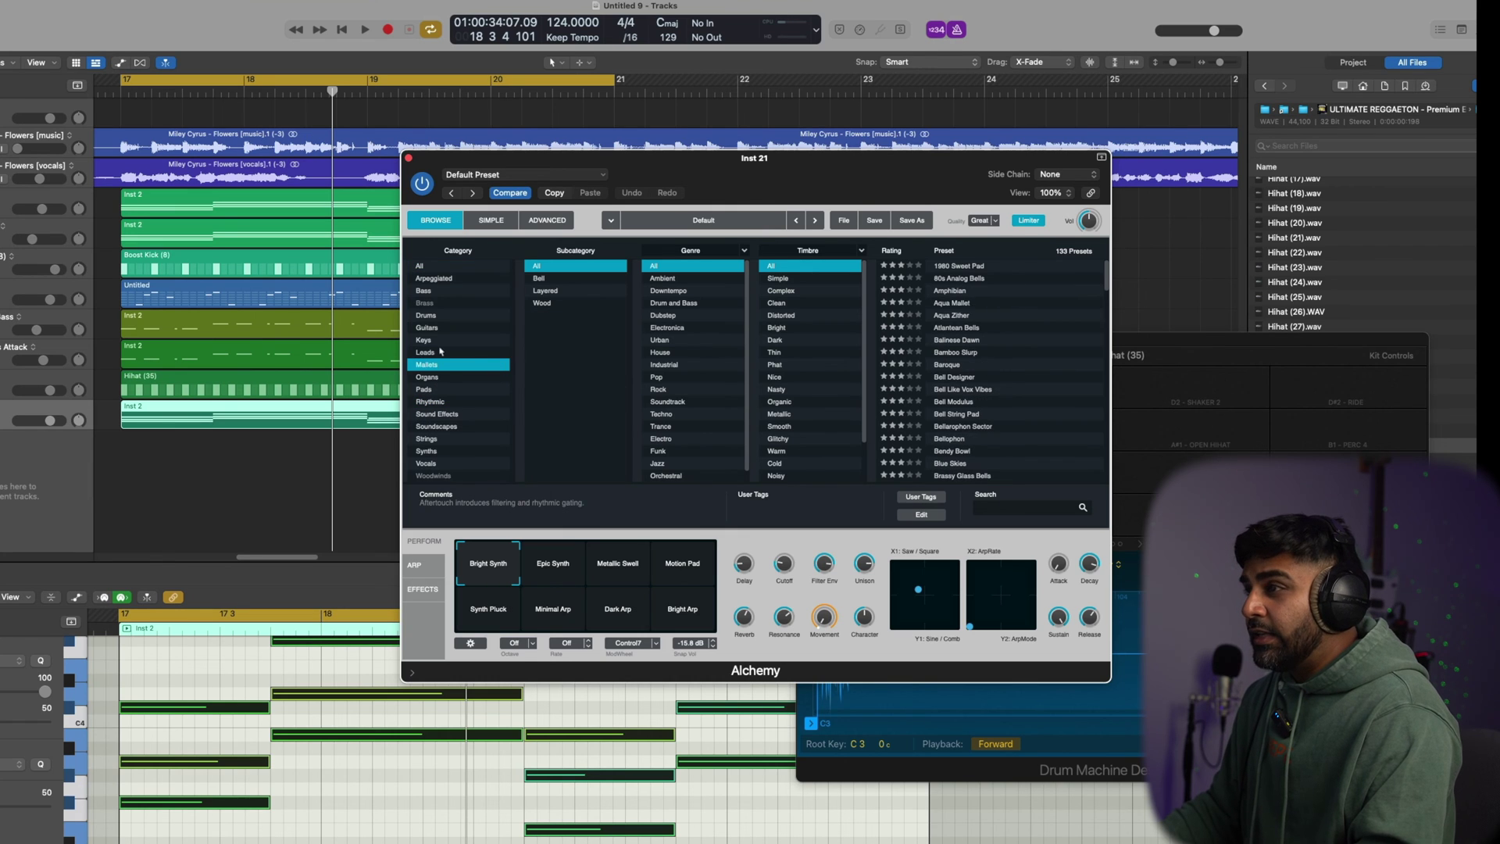
pyautogui.click(955, 376)
pyautogui.press('space')
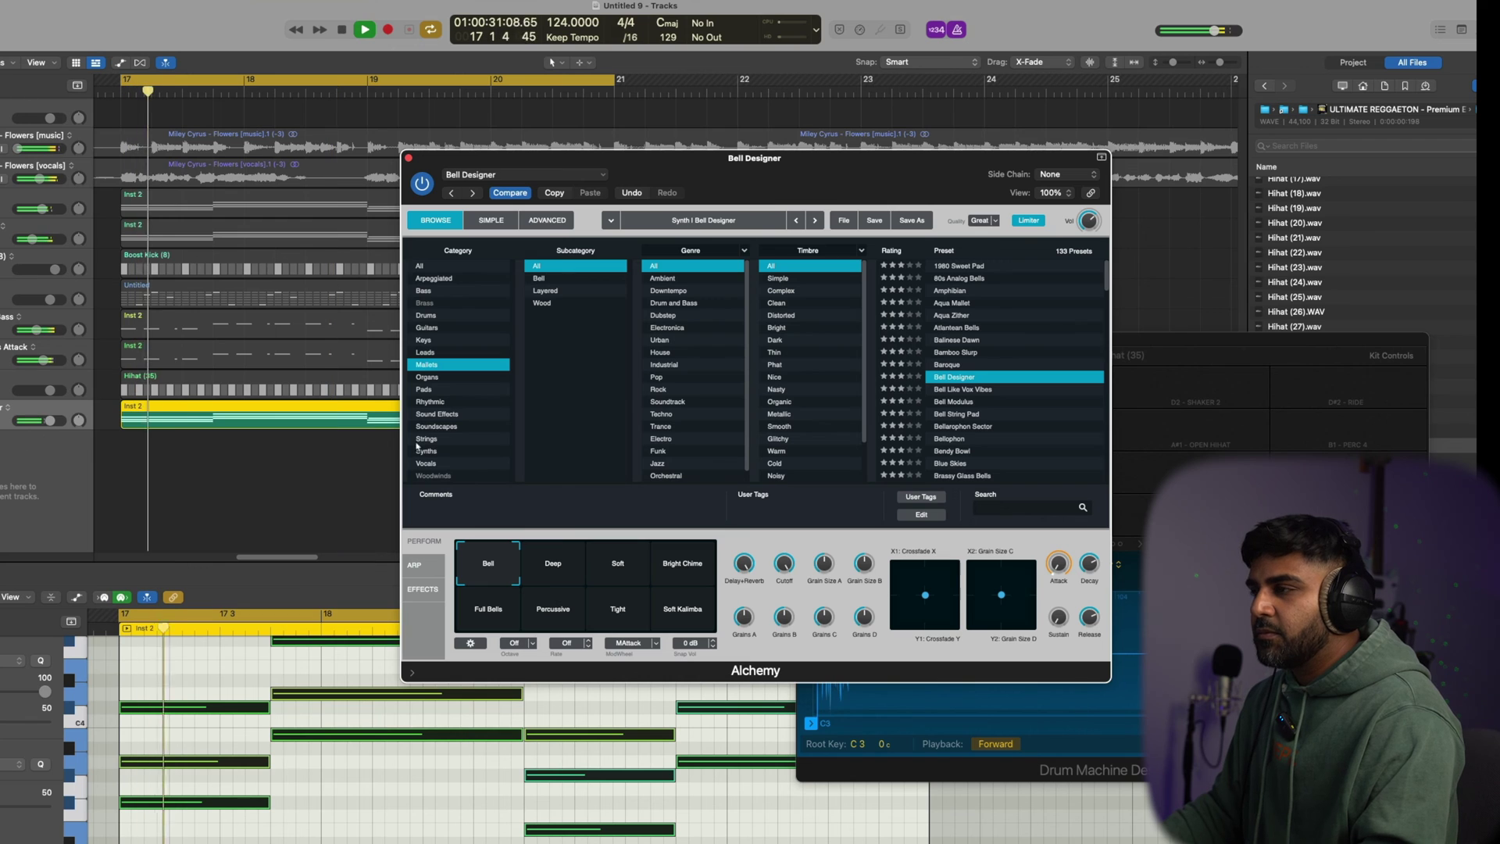
# Transpose all notes of the copied chord region down one octave and play it in solo
pyautogui.click(435, 808)
pyautogui.press('super+a')
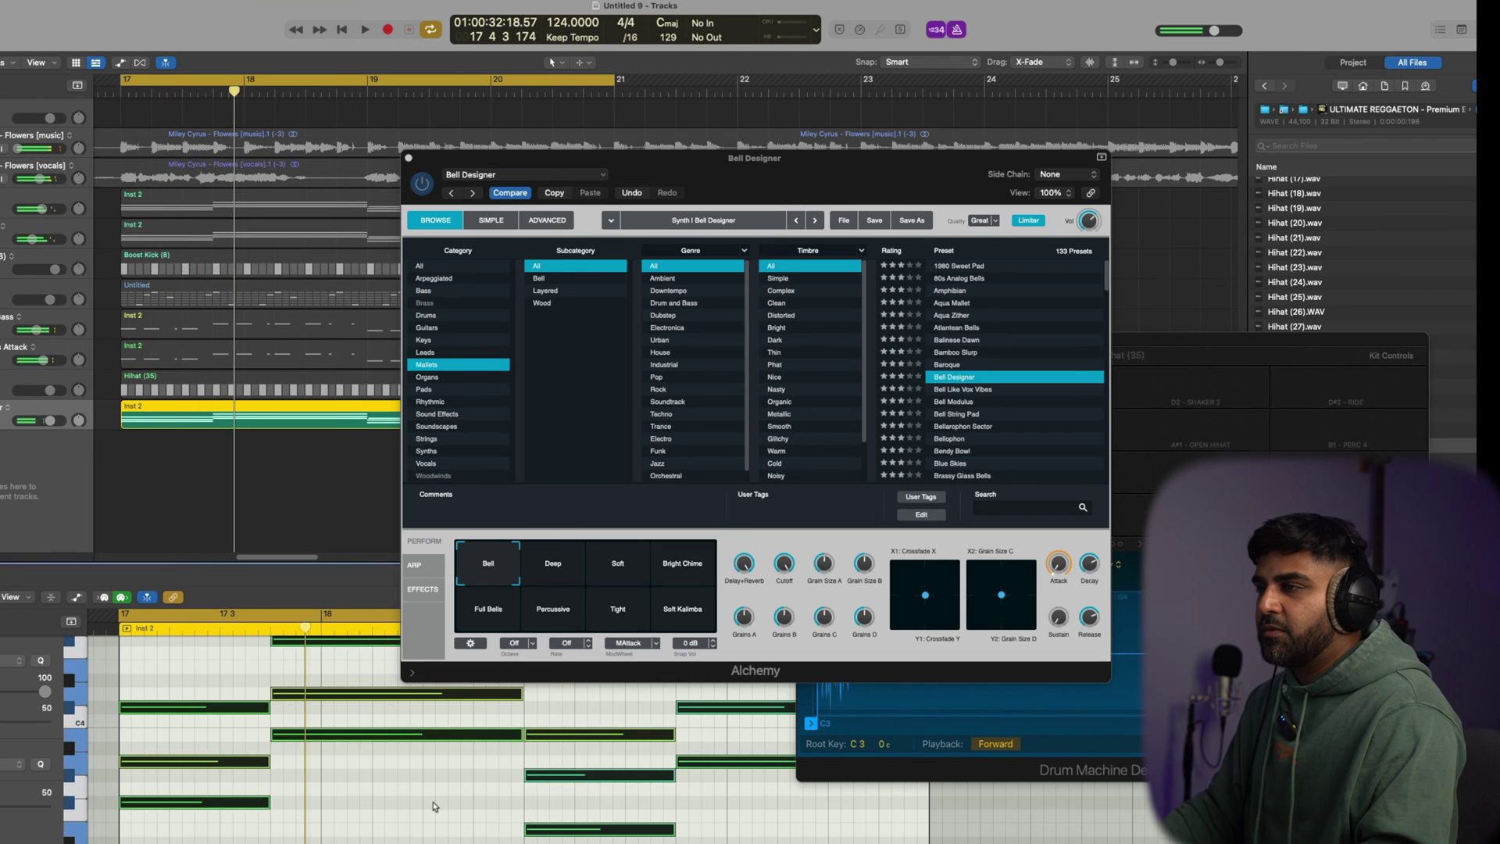
pyautogui.hotkey('alt', 'shift', 'Down')
pyautogui.press('space')
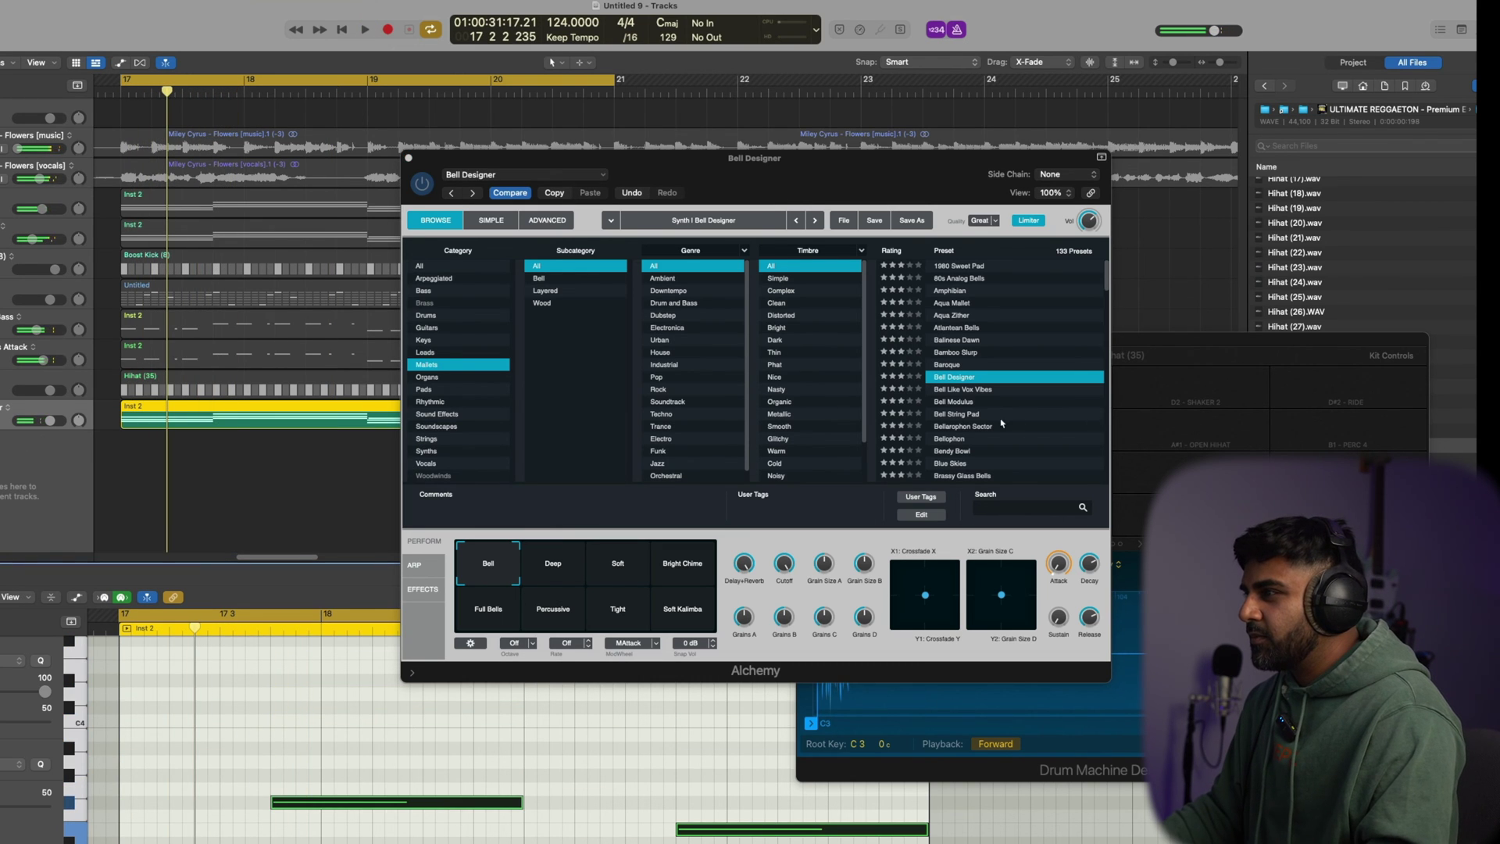
# Switch the Alchemy preset to Ice Mallets, play it with the full arrangement and close the plug-in windows
pyautogui.click(1001, 414)
pyautogui.scroll(-8, 994, 420)
pyautogui.click(985, 415)
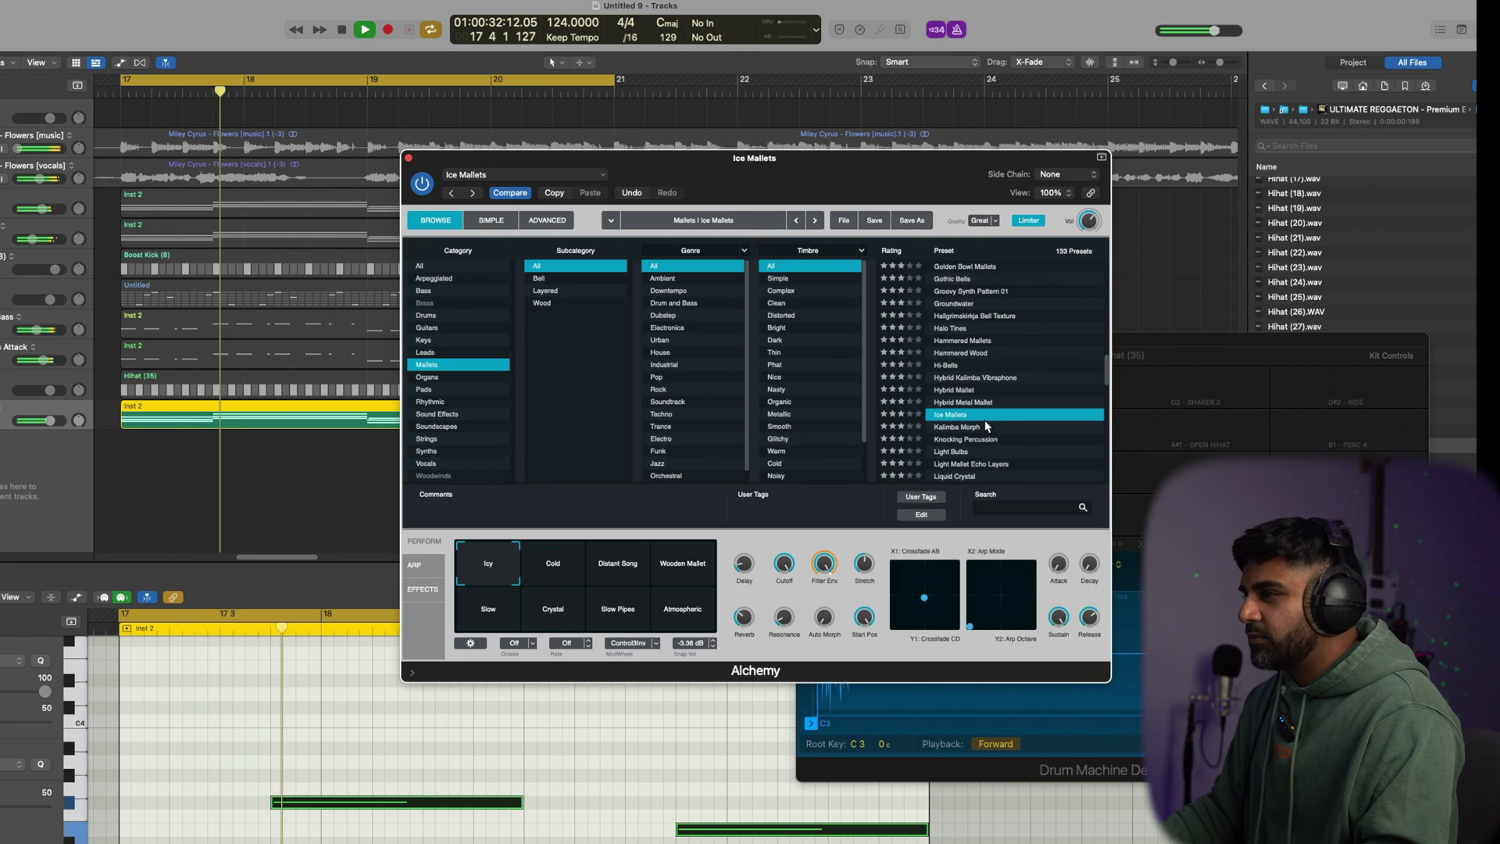
pyautogui.press('space')
pyautogui.click(35, 418)
pyautogui.press('space')
pyautogui.click(408, 157)
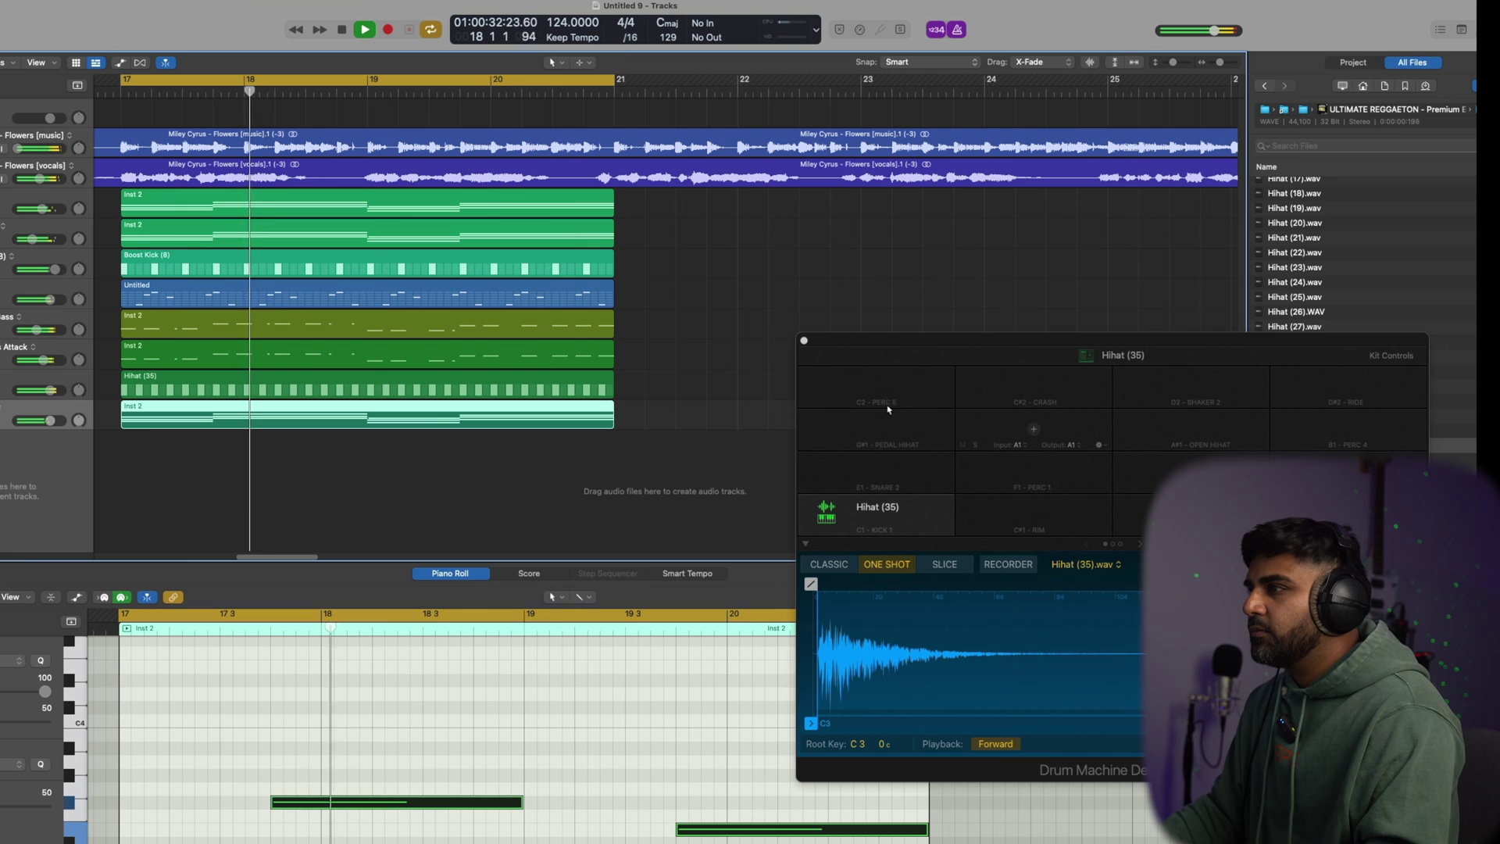
pyautogui.click(804, 341)
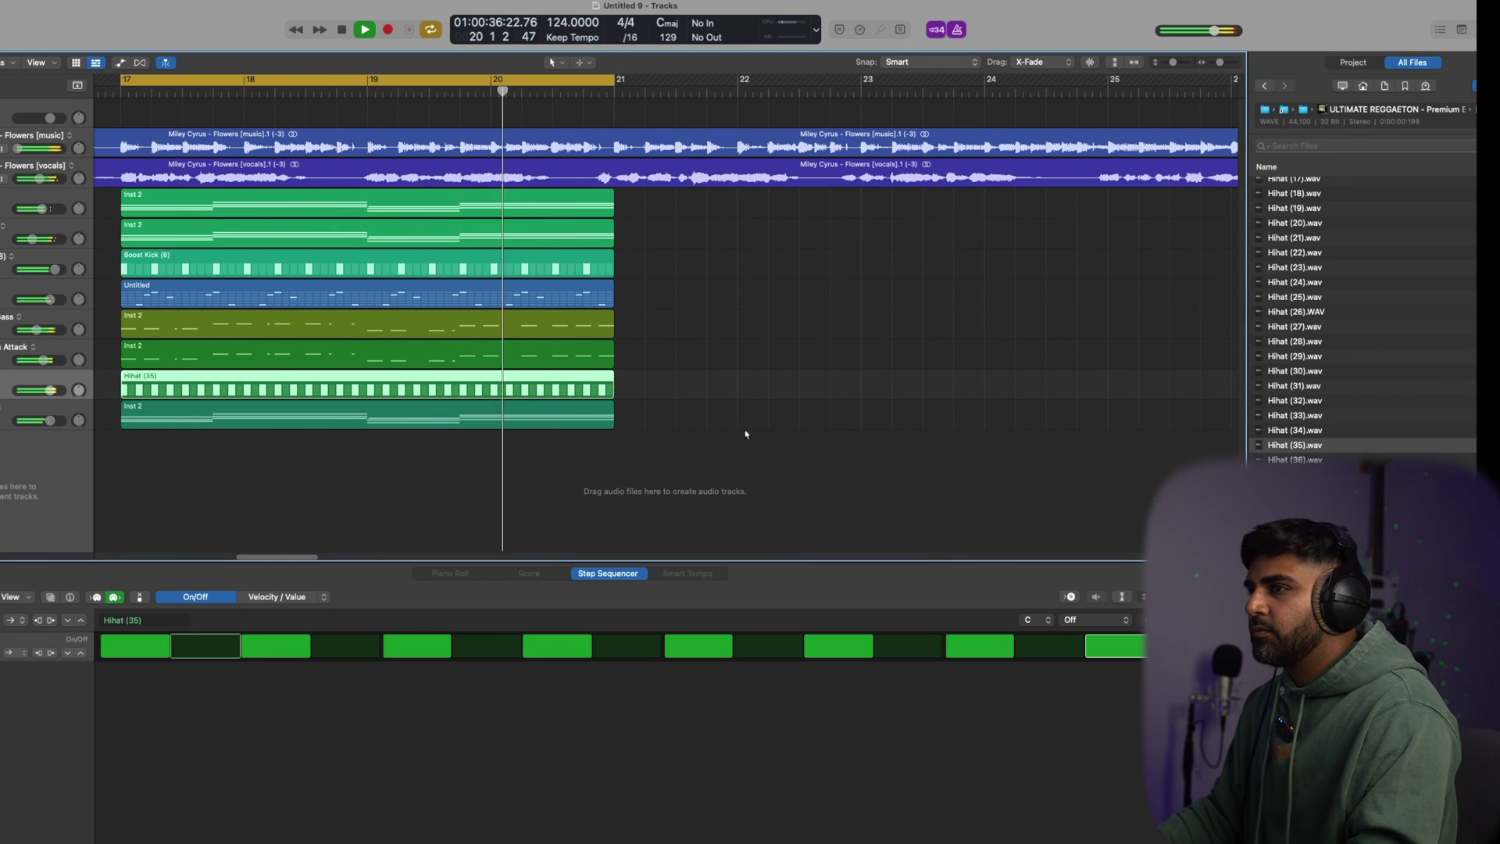
# Move the Hihat (35), Boost Kick (8) and Untitled percussion tracks below Ice Mallets, leaving no track soloed
pyautogui.moveTo(8, 390); pyautogui.dragTo(7, 495)
pyautogui.moveTo(2, 299); pyautogui.dragTo(2, 359)
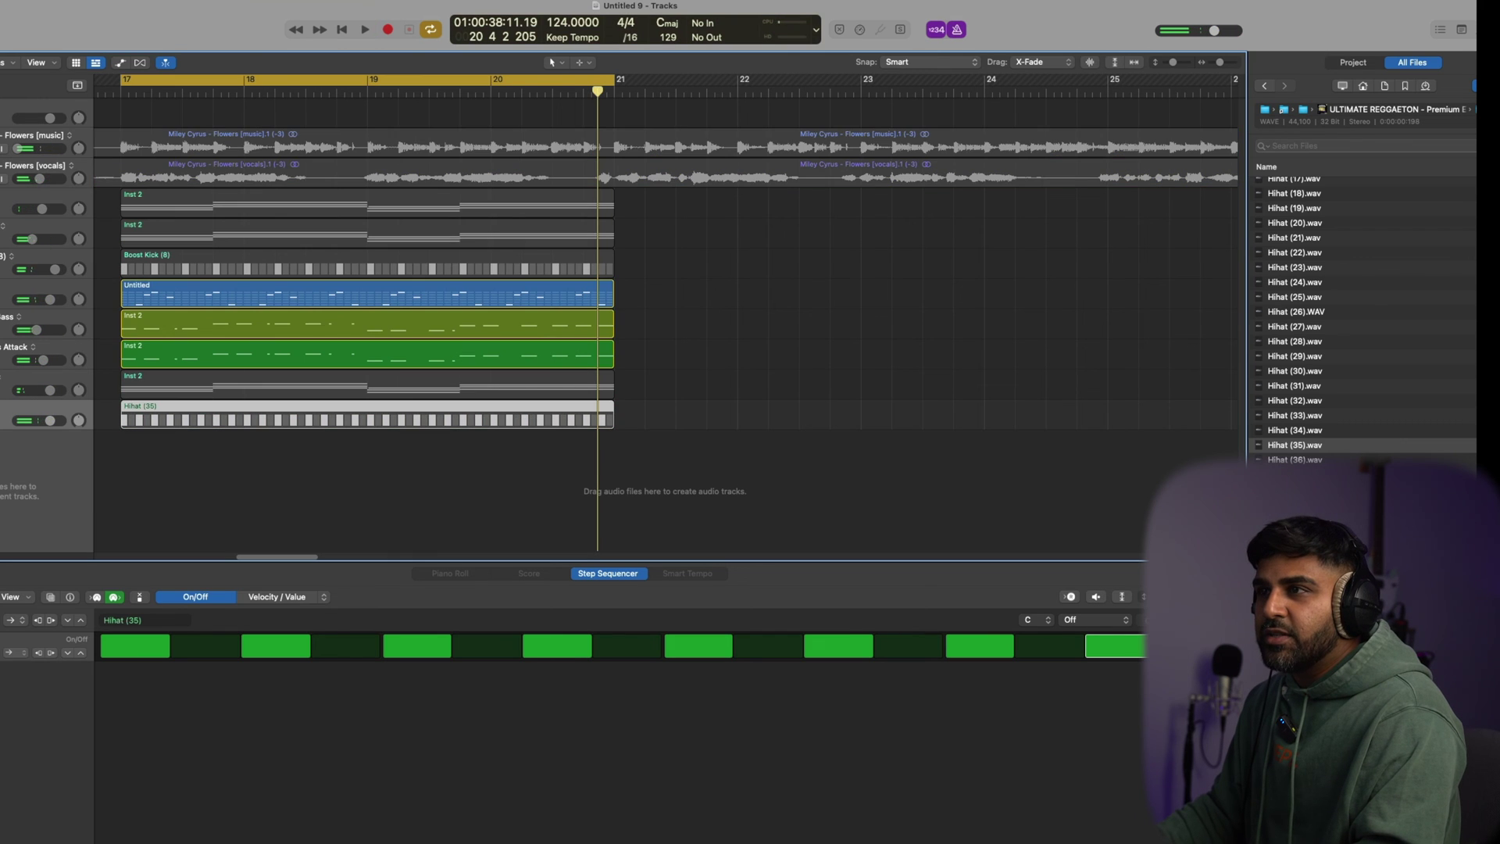
pyautogui.hotkey('ctrl', 's')
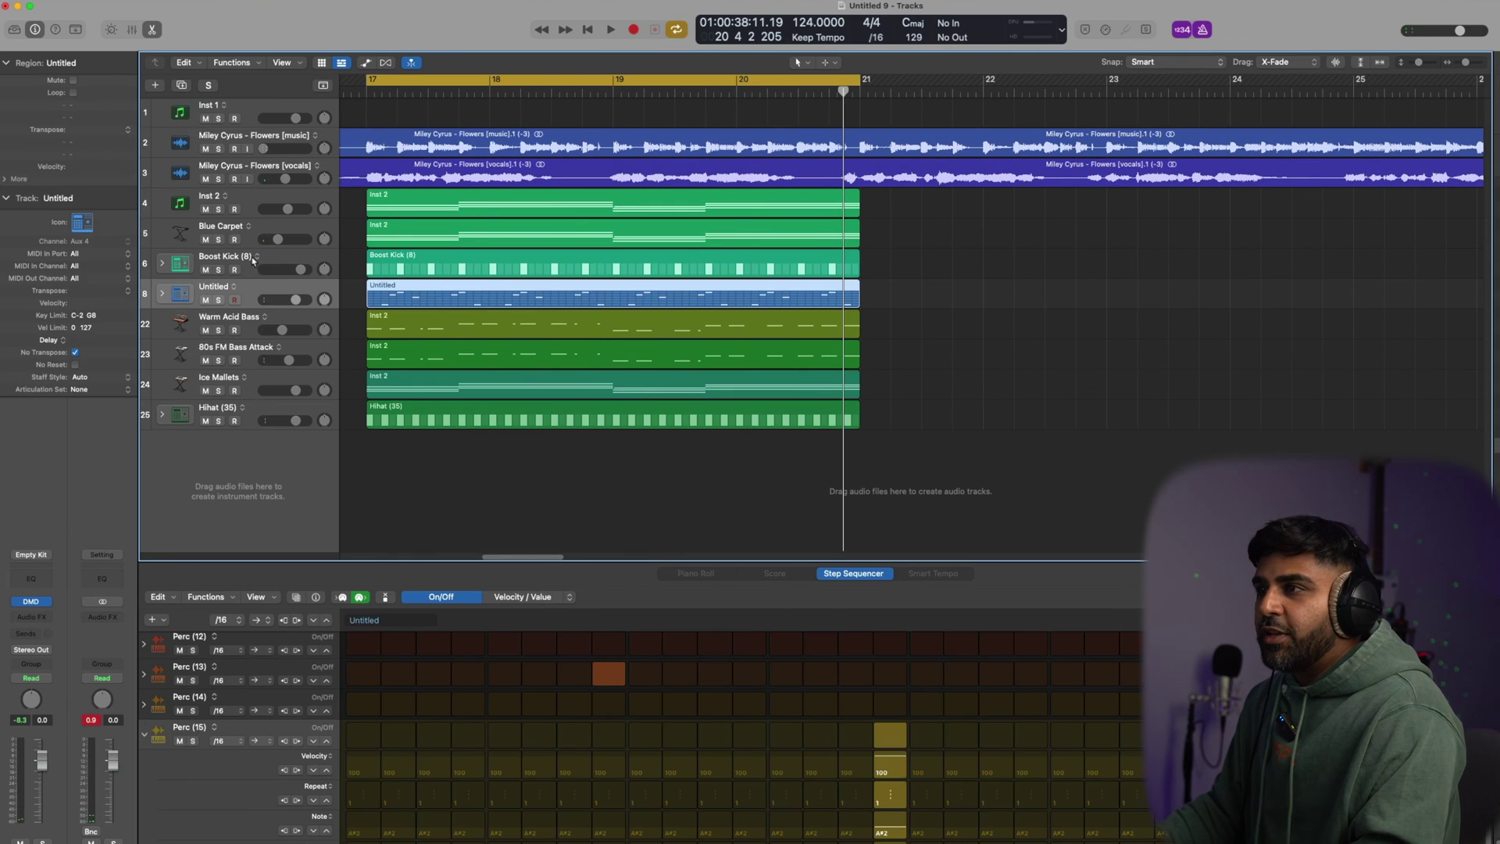
pyautogui.keyDown('shift'); pyautogui.click(6, 261); pyautogui.keyUp('shift')
pyautogui.moveTo(6, 261); pyautogui.dragTo(5, 489)
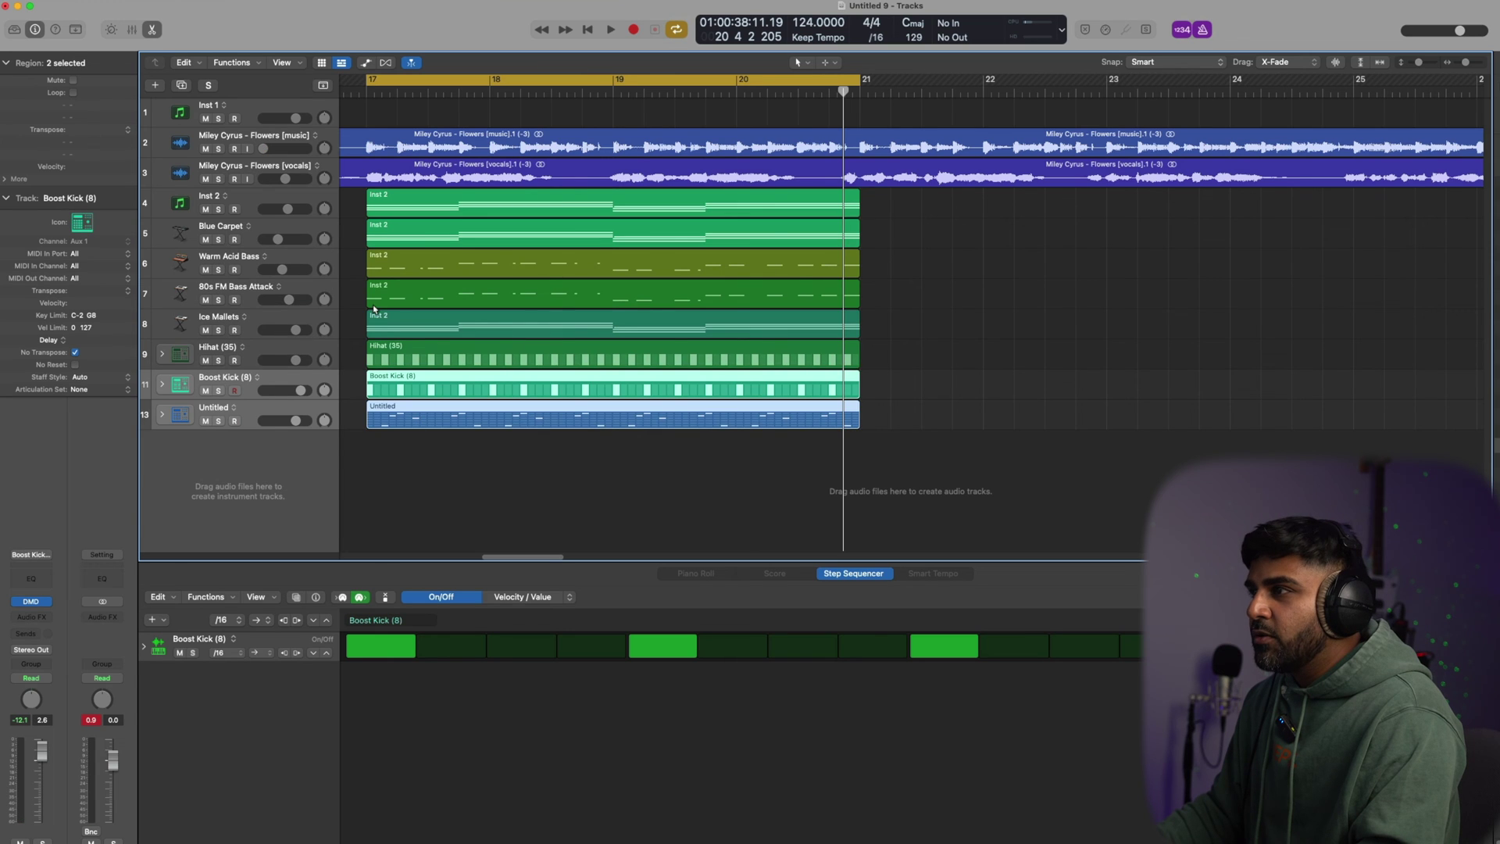
# Play Boost Kick (8) and the Untitled percussion briefly in solo, and clear both solos
pyautogui.moveTo(890, 319); pyautogui.dragTo(426, 208)
pyautogui.hotkey('ctrl', 's')
pyautogui.press('space')
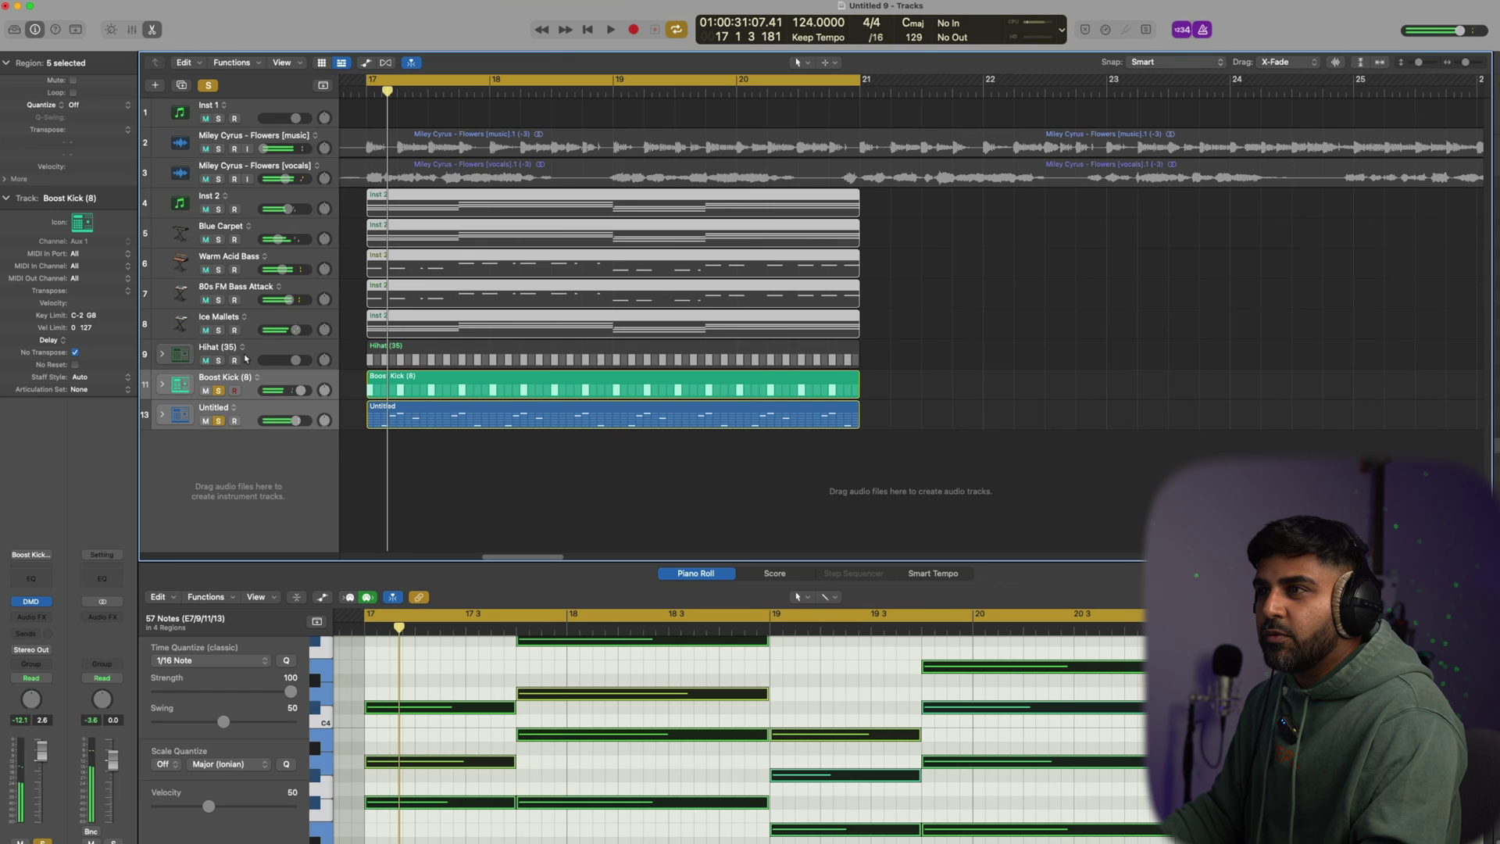
pyautogui.click(218, 390)
pyautogui.click(218, 421)
# Try to change the transposition of the two audio regions and five instrument regions together
pyautogui.moveTo(896, 319); pyautogui.dragTo(471, 134)
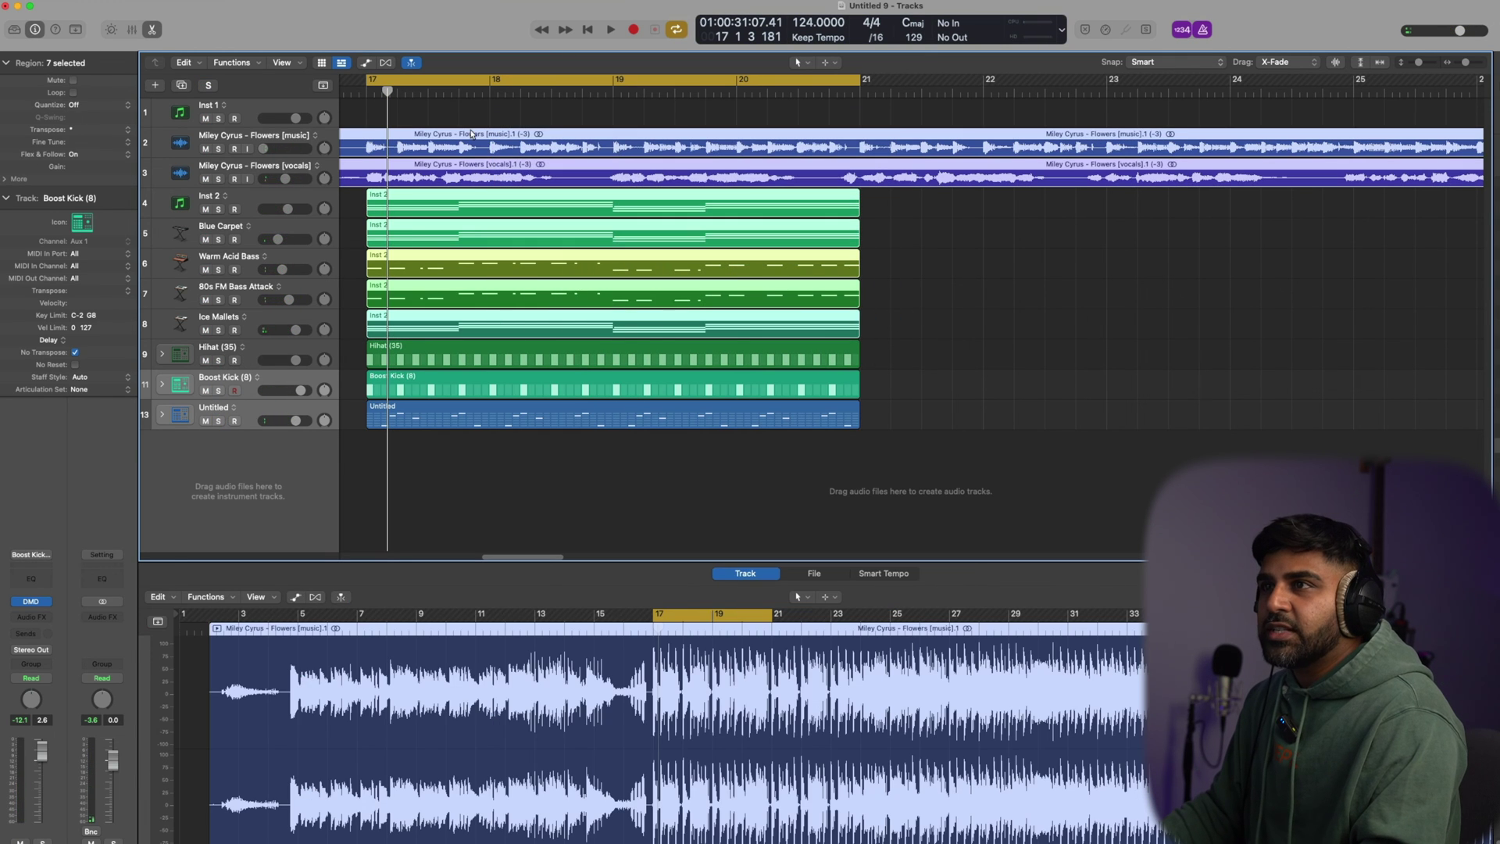
pyautogui.doubleClick(81, 129)
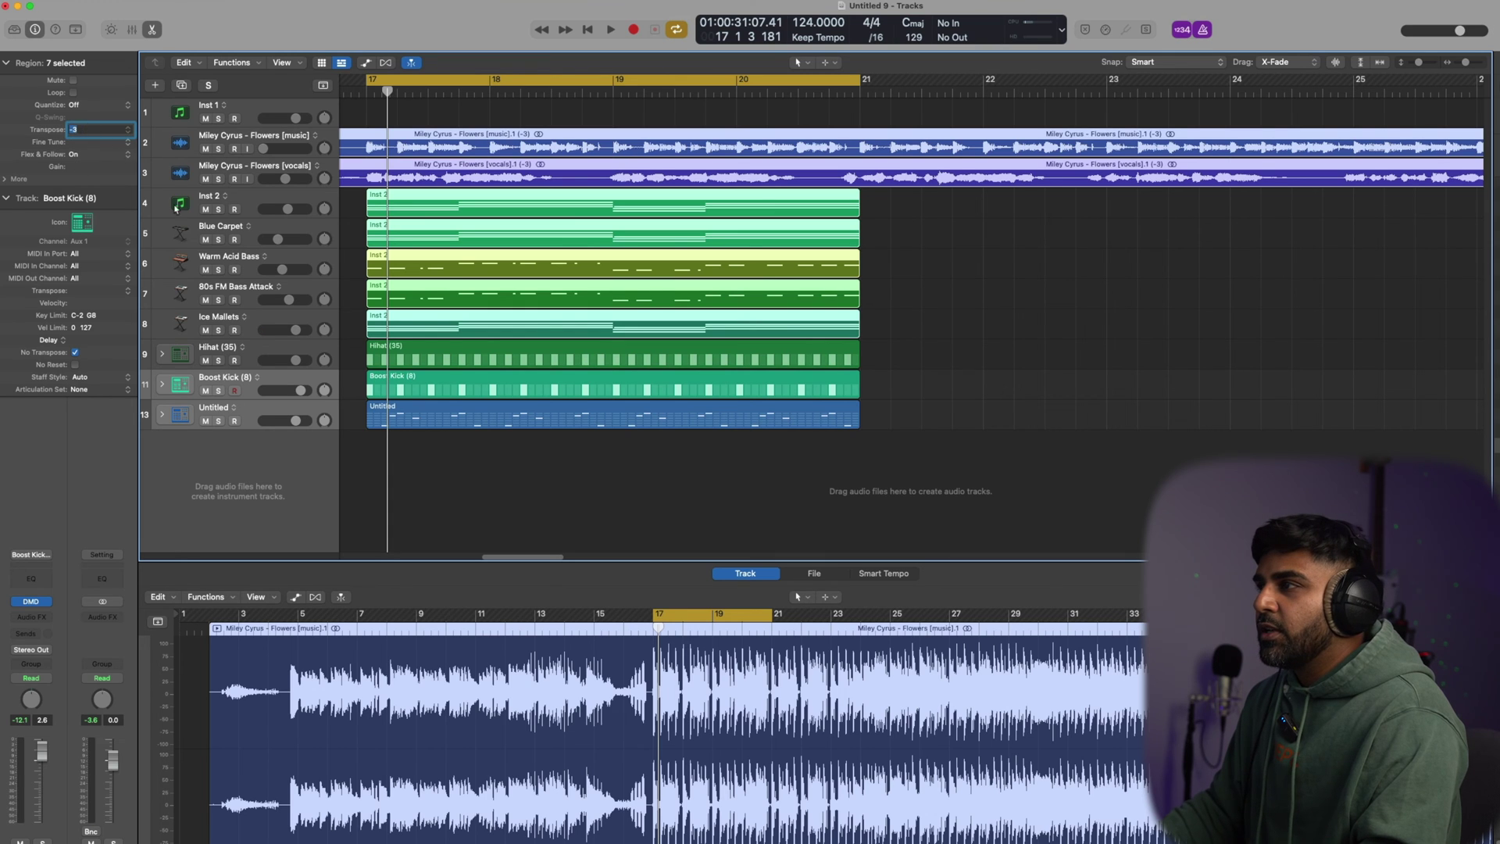
pyautogui.click(889, 339)
# Remove the -3 transposition from both Miley Cyrus regions, transpose the five instrument regions by +3 and play the cycle
pyautogui.moveTo(981, 119); pyautogui.dragTo(929, 168)
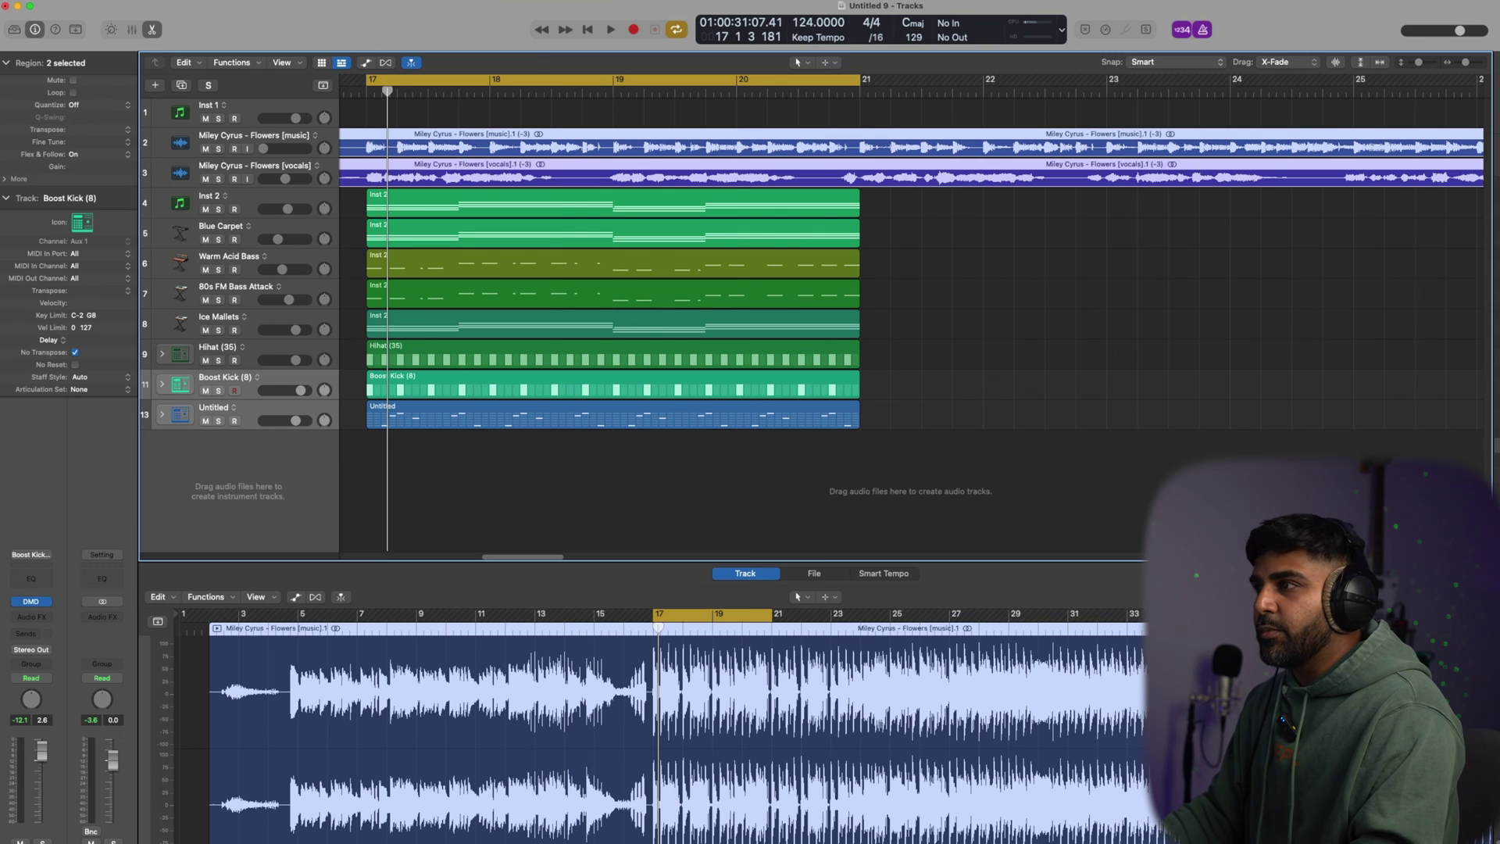
pyautogui.moveTo(937, 213); pyautogui.dragTo(731, 321)
pyautogui.moveTo(85, 121); pyautogui.dragTo(93, 123)
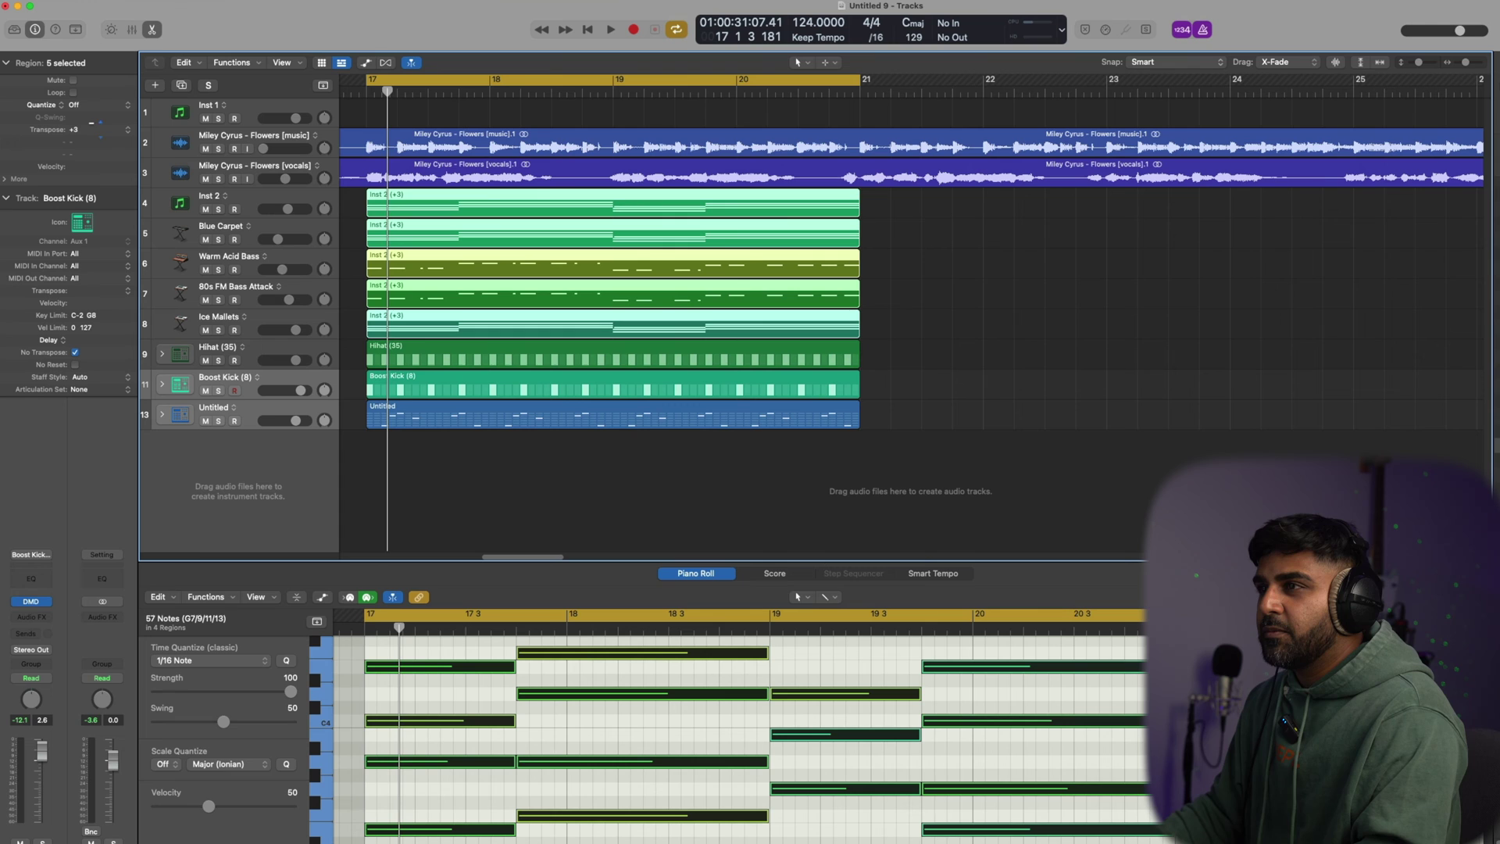
pyautogui.press('space')
pyautogui.click(978, 321)
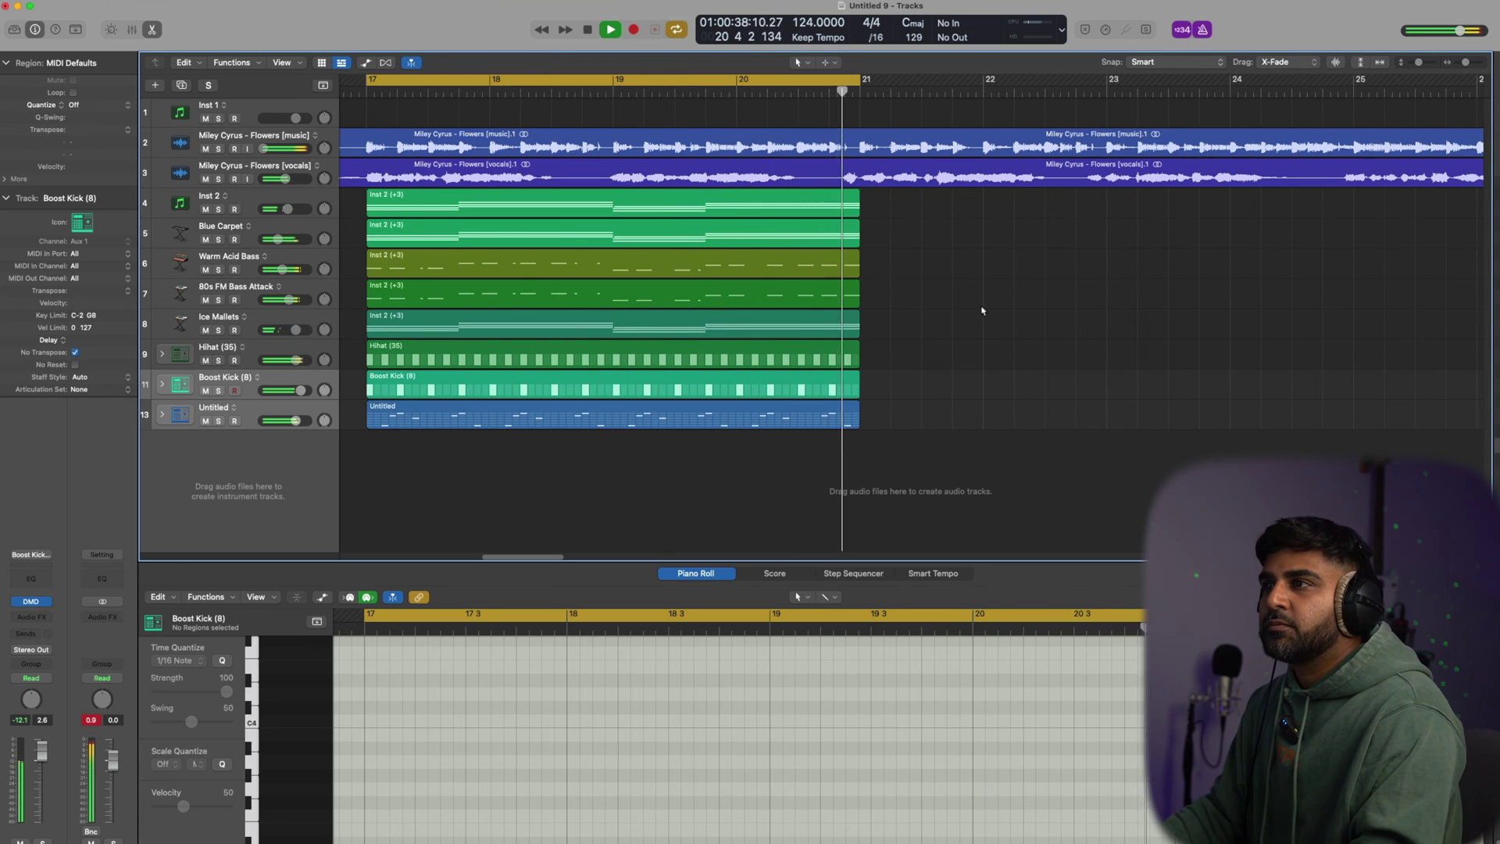
# Repeat all eight instrument and drum regions once so they fill bars 21 to 25, and select both sets
pyautogui.moveTo(976, 434); pyautogui.dragTo(563, 196)
pyautogui.press('super+r')
pyautogui.press('super+a')
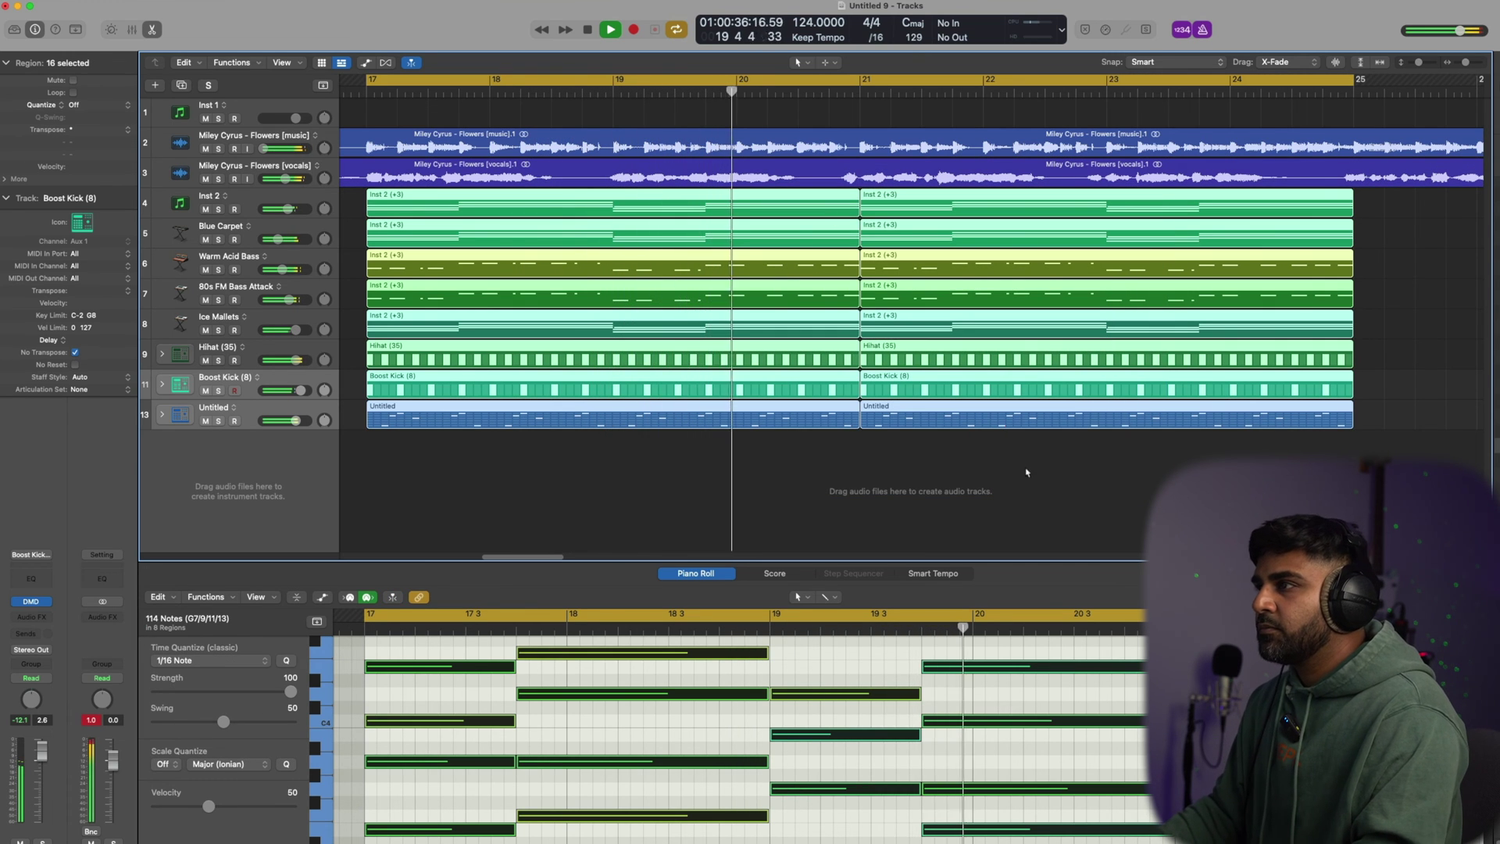
# Add a software instrument track below the Untitled percussion and load Splice Bridge on it
pyautogui.click(988, 444)
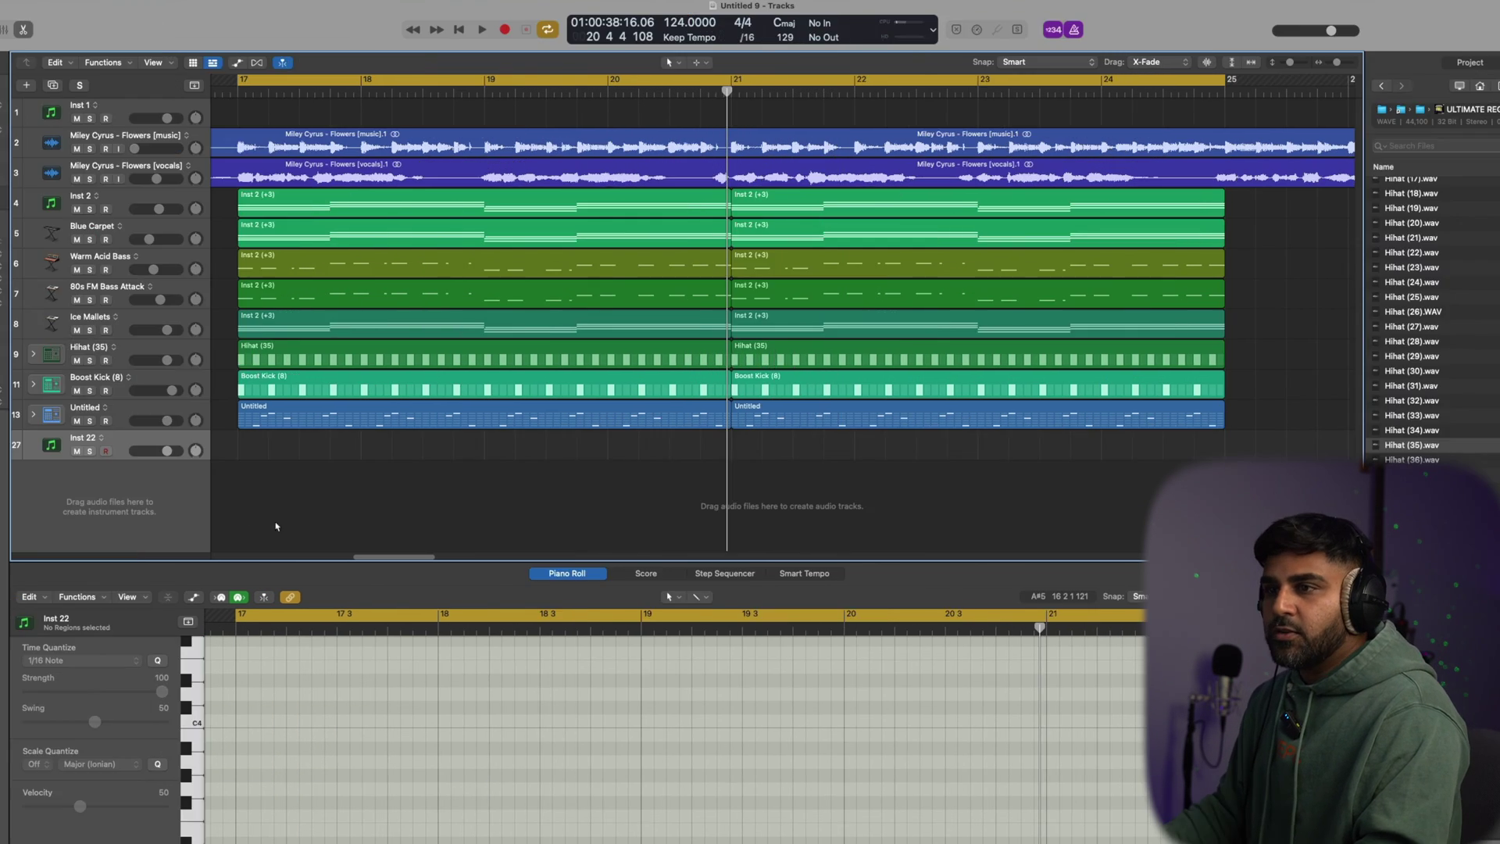
pyautogui.hotkey('ctrl', 'space')
pyautogui.write('spl')
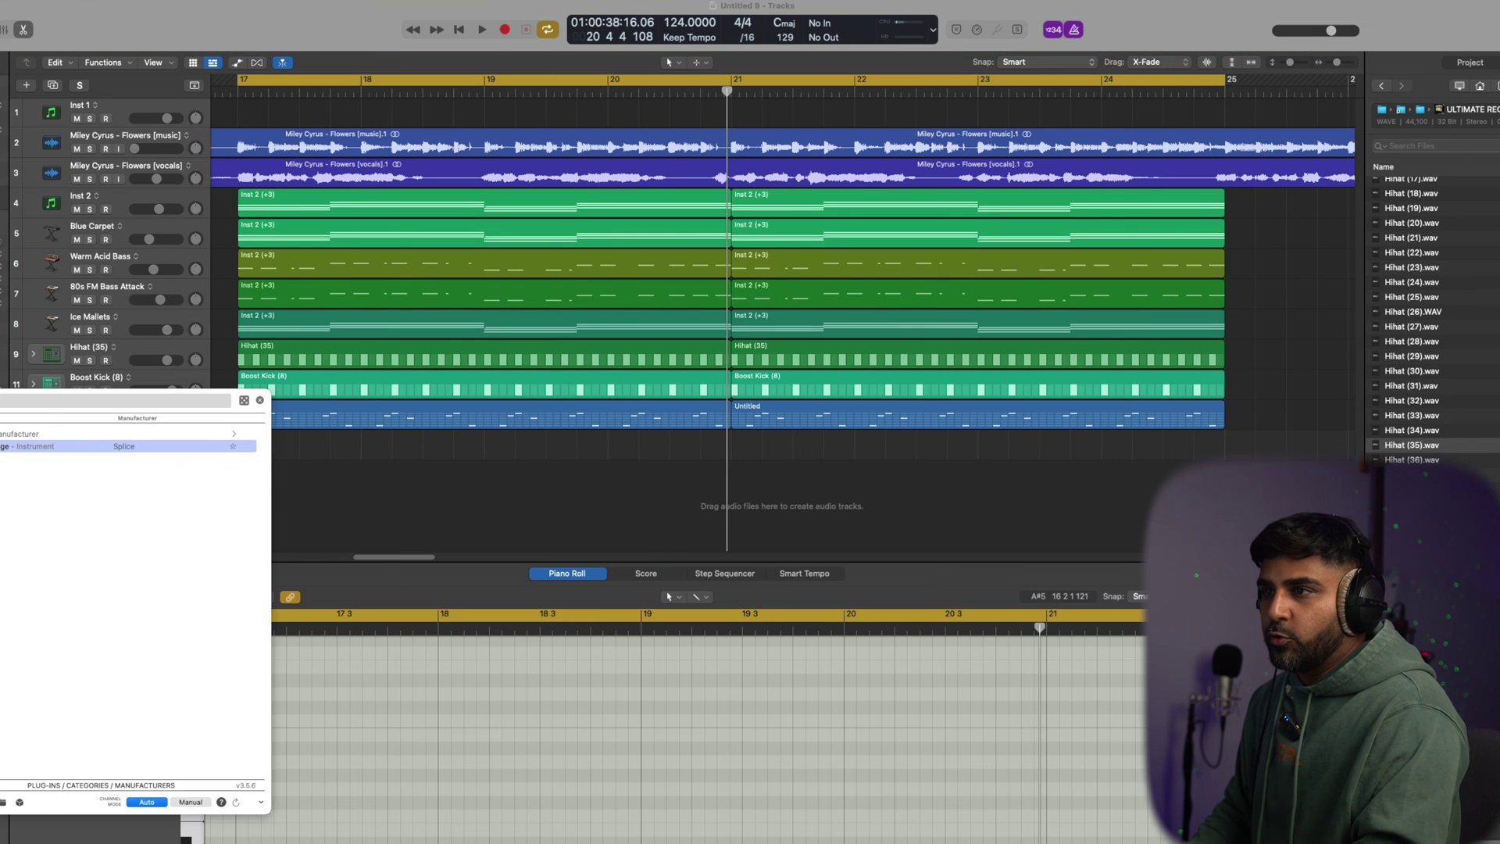
pyautogui.press('Return')
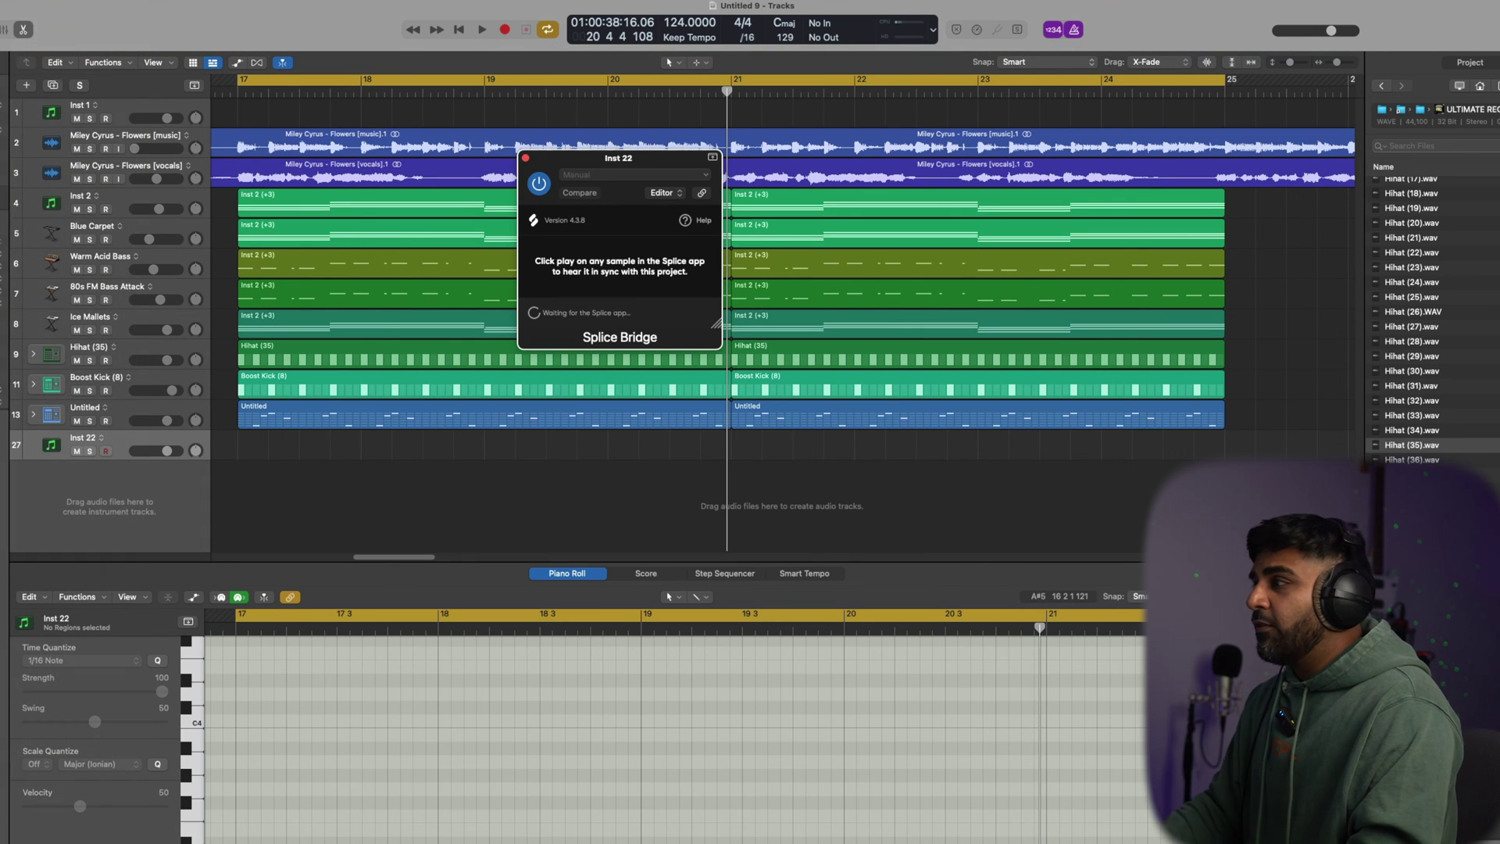
# Switch to the Splice app and search for "drums"
pyautogui.press('super+Tab')
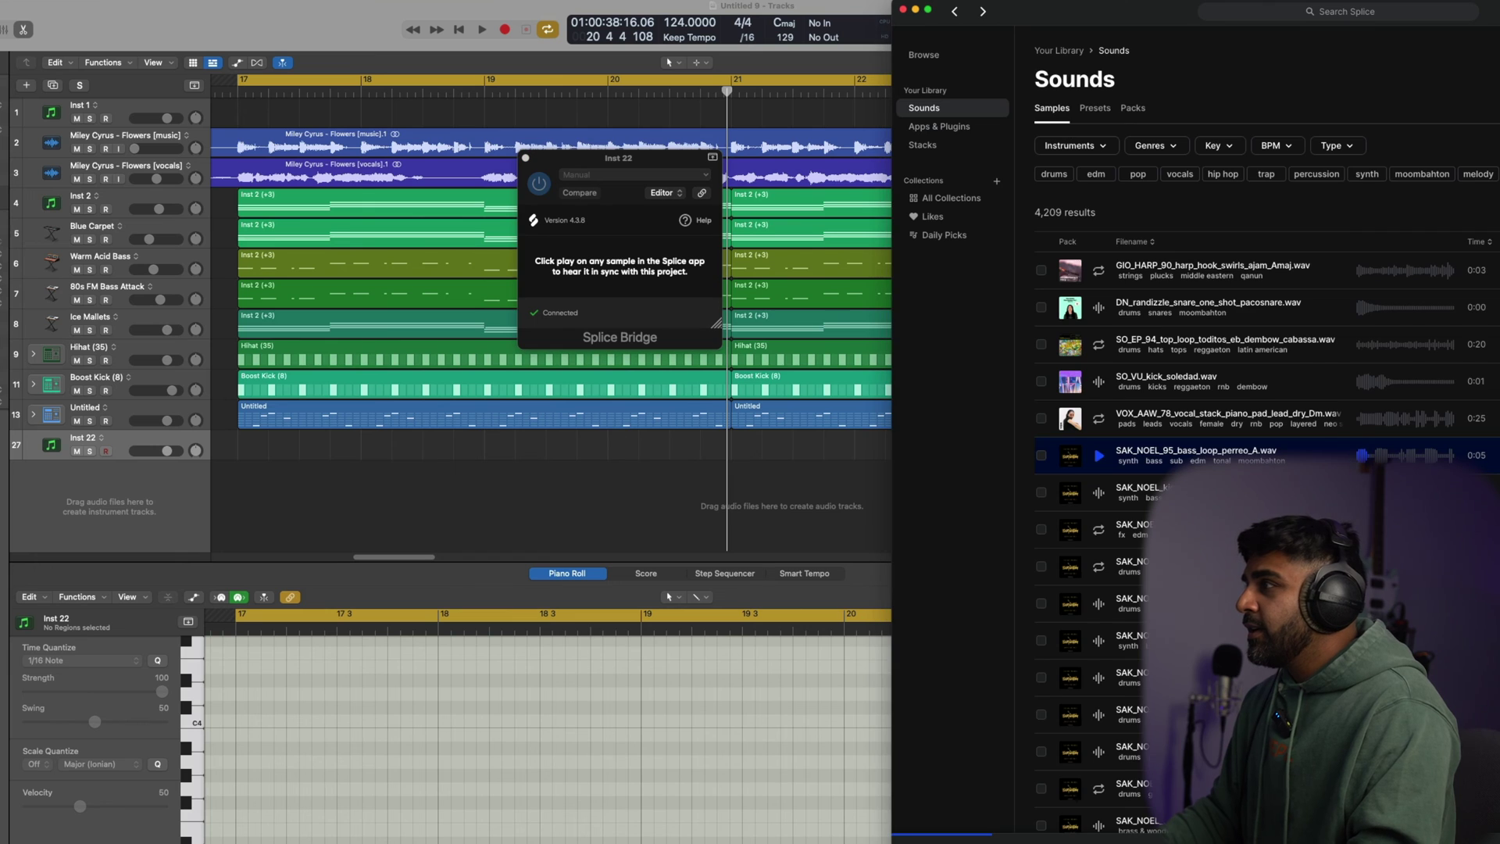
pyautogui.moveTo(1486, 26); pyautogui.dragTo(1381, 8)
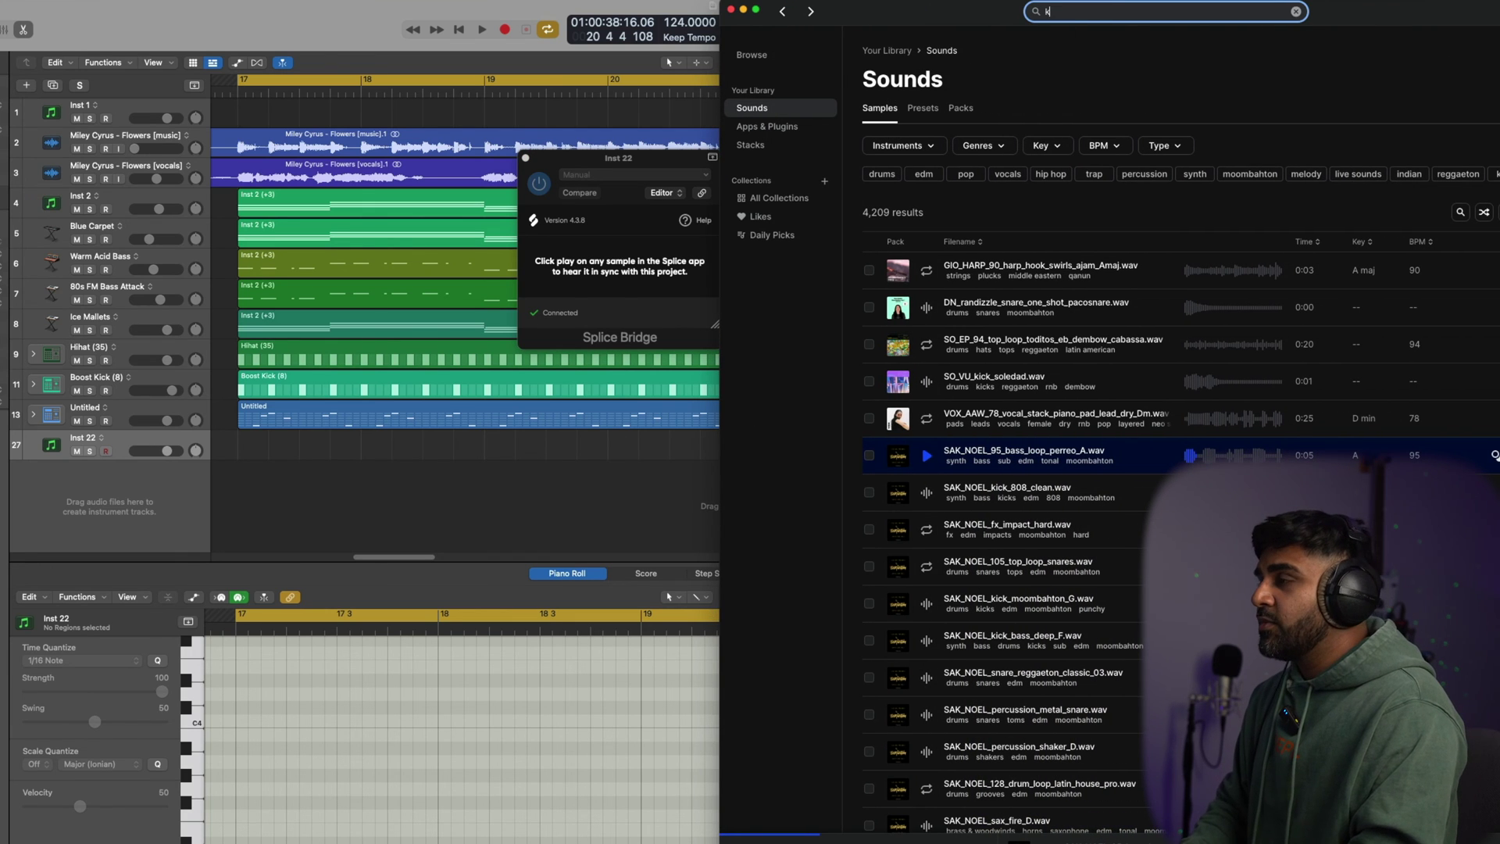
pyautogui.write('drums')
pyautogui.press('Return')
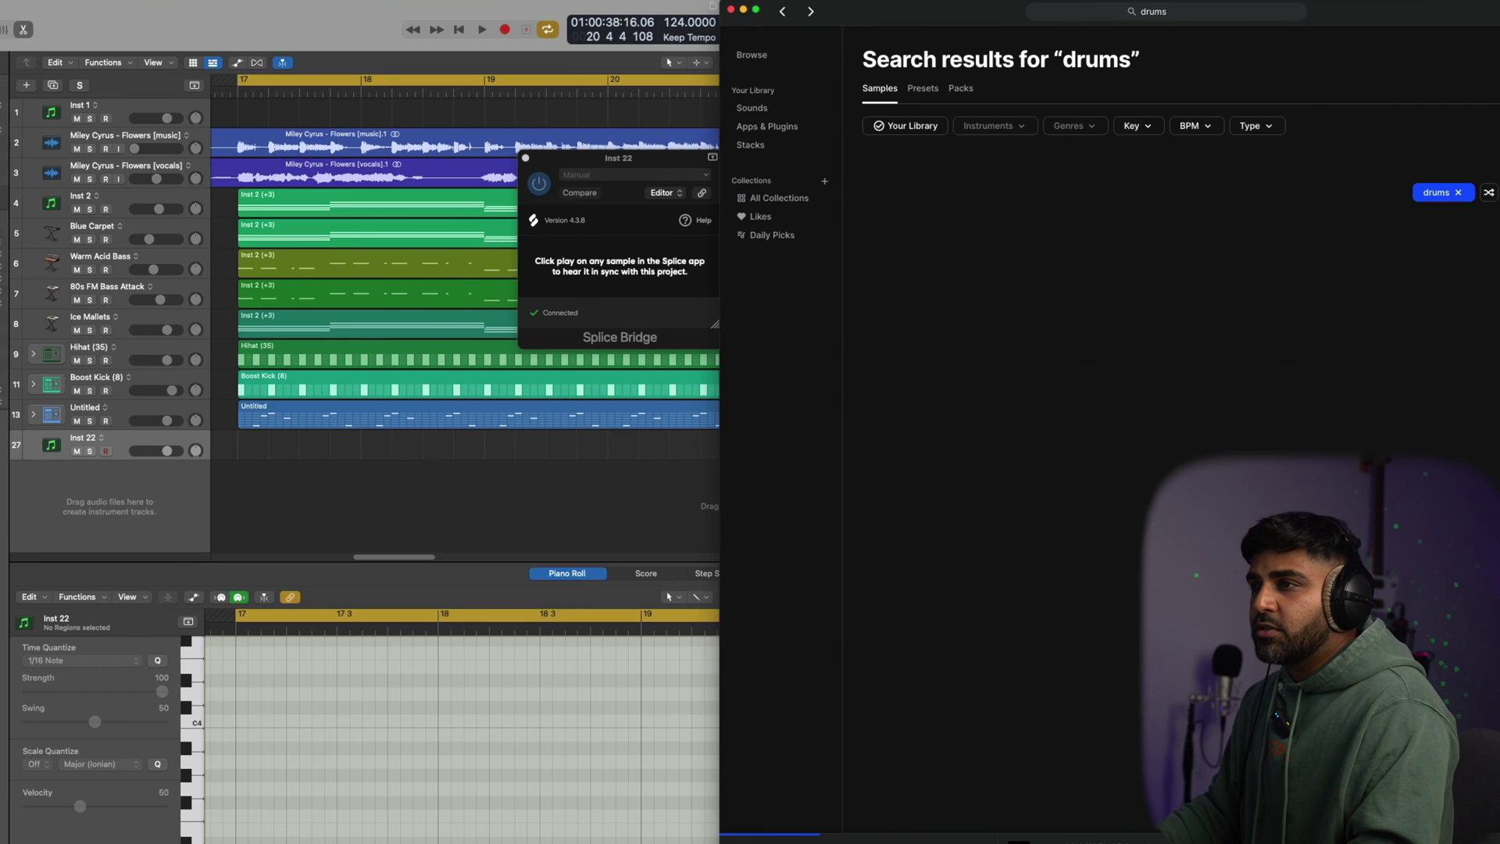
# Mute the Hihat (35), Boost Kick (8) and Untitled tracks, and restrict the Splice drum results to loops
pyautogui.moveTo(77, 420); pyautogui.dragTo(76, 360)
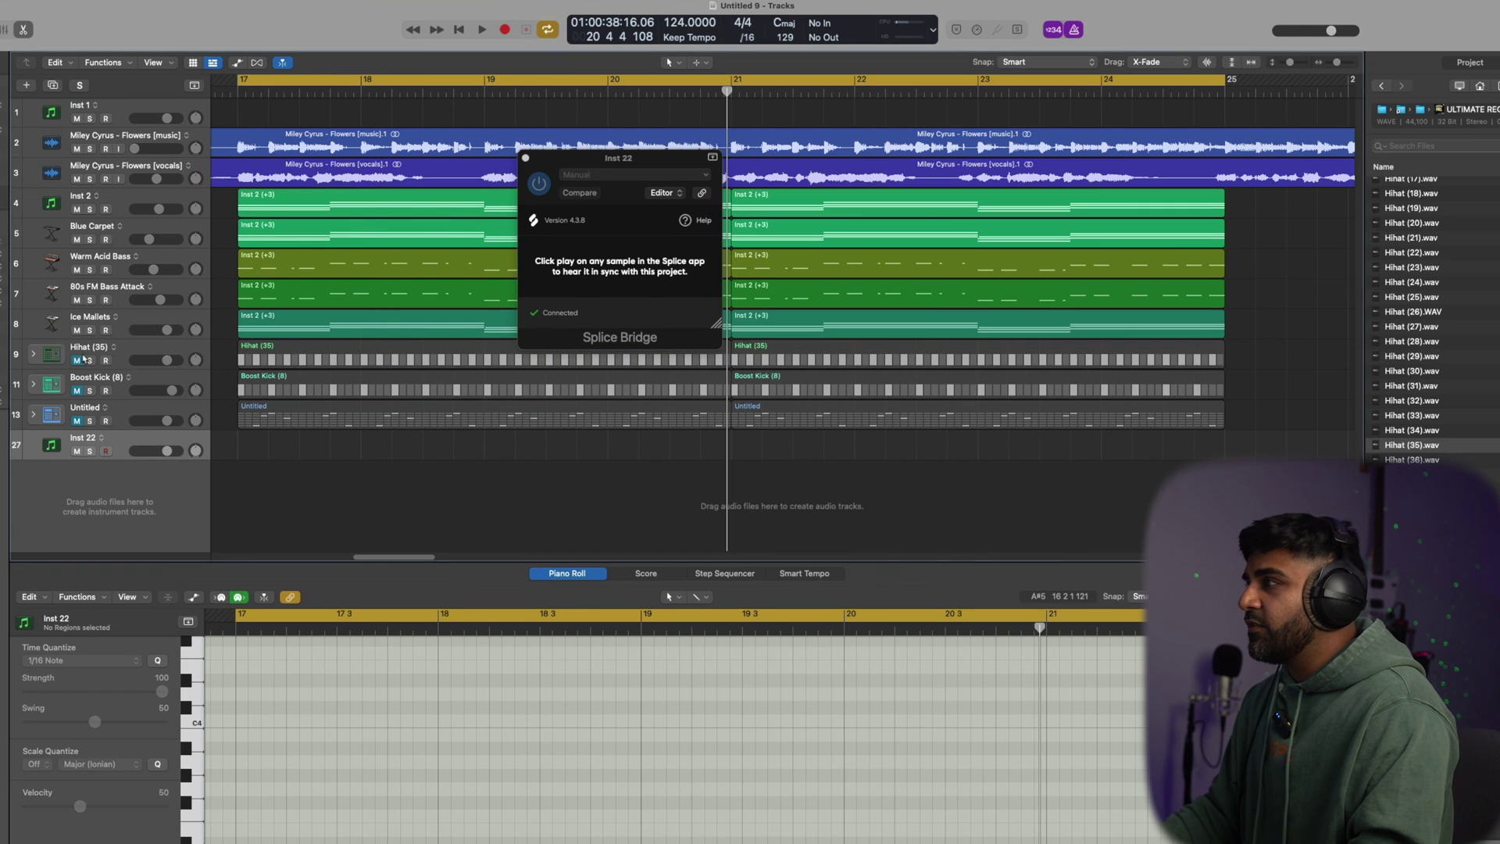
pyautogui.press('super+Tab')
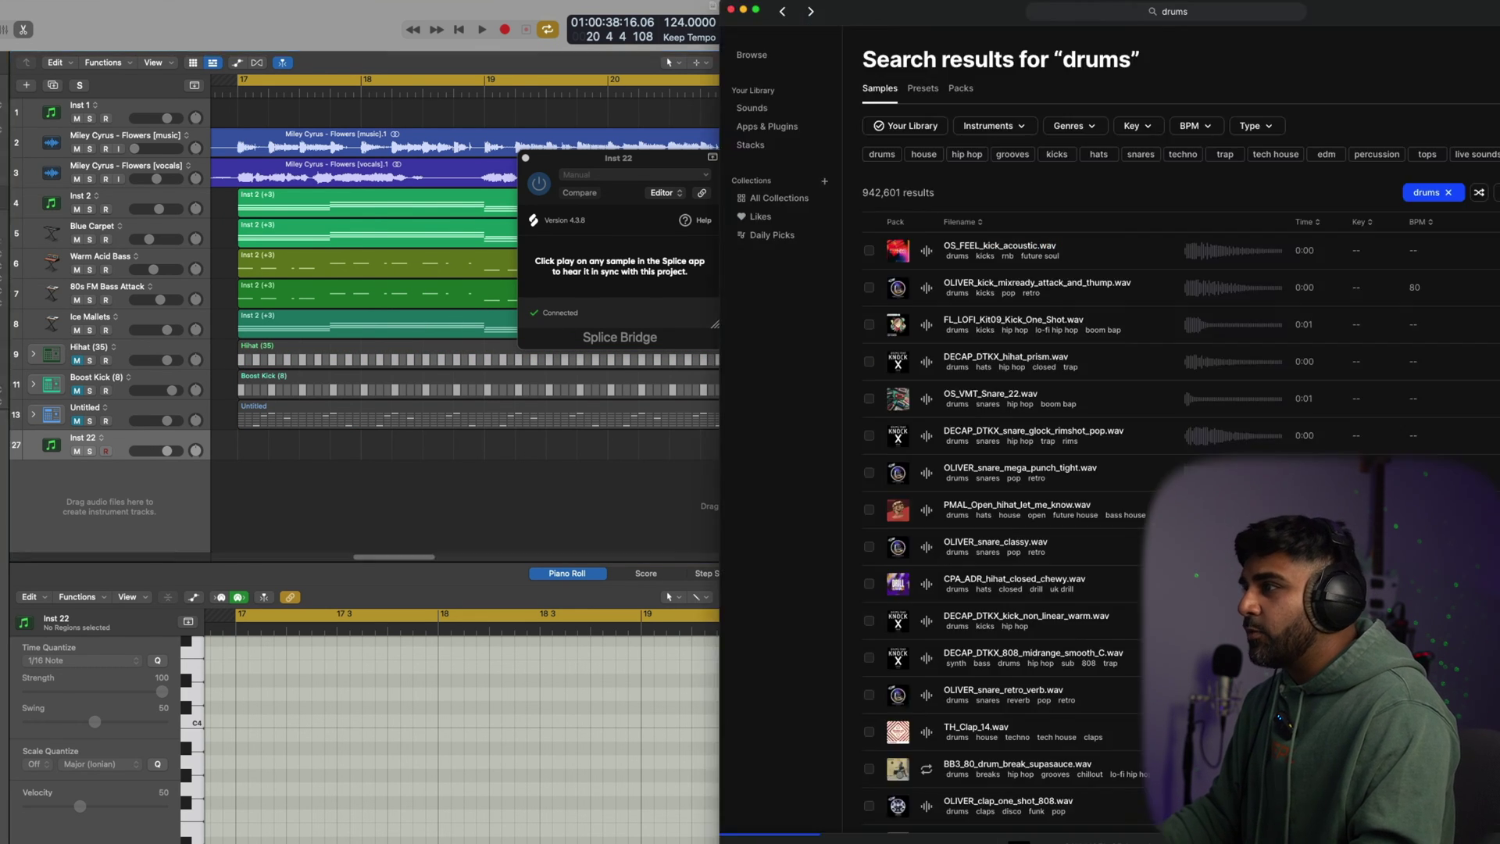
pyautogui.click(1252, 128)
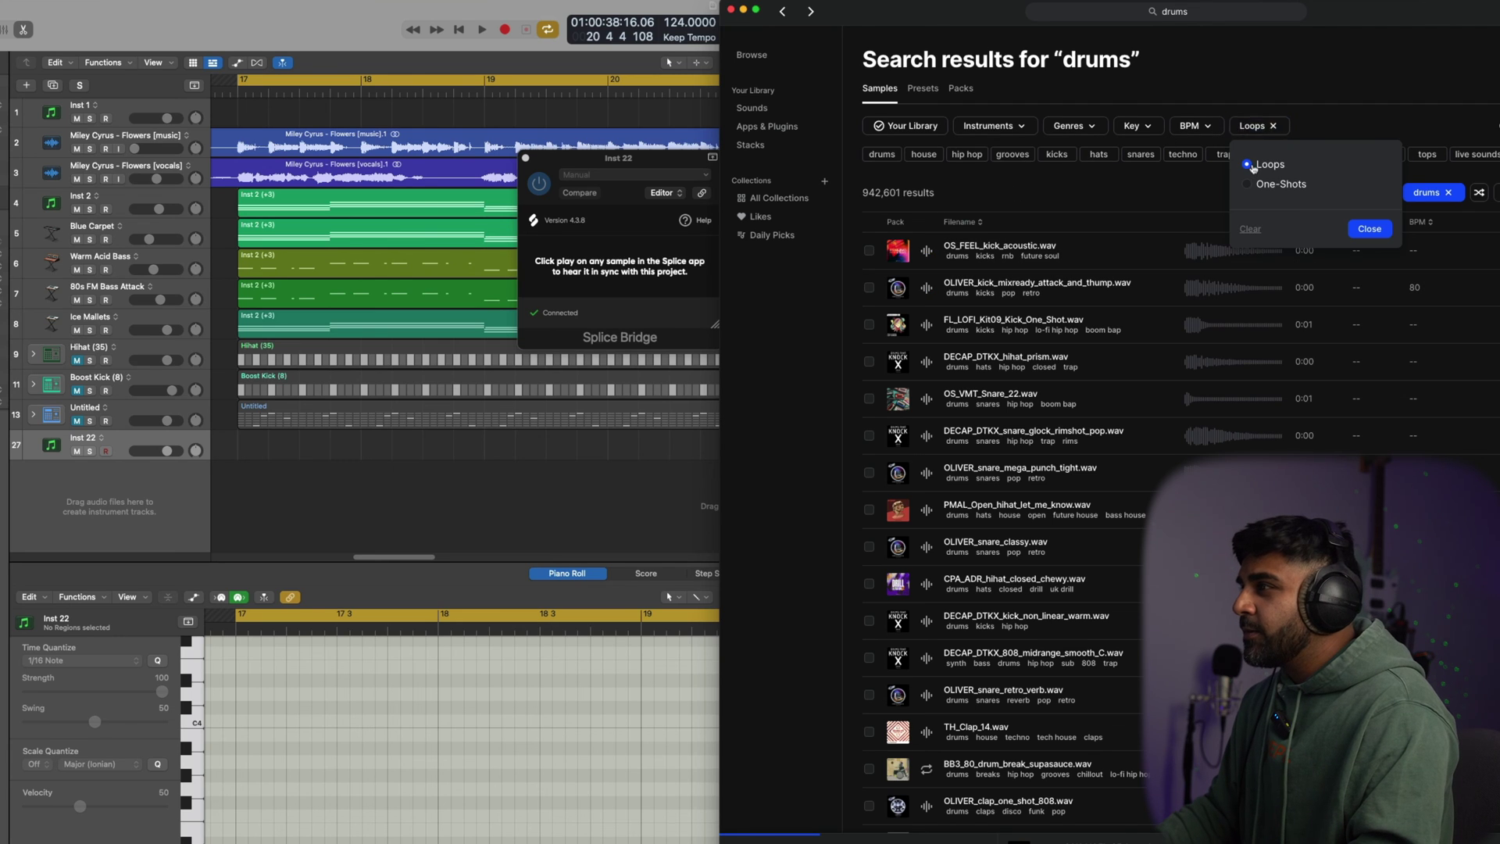
pyautogui.click(1252, 165)
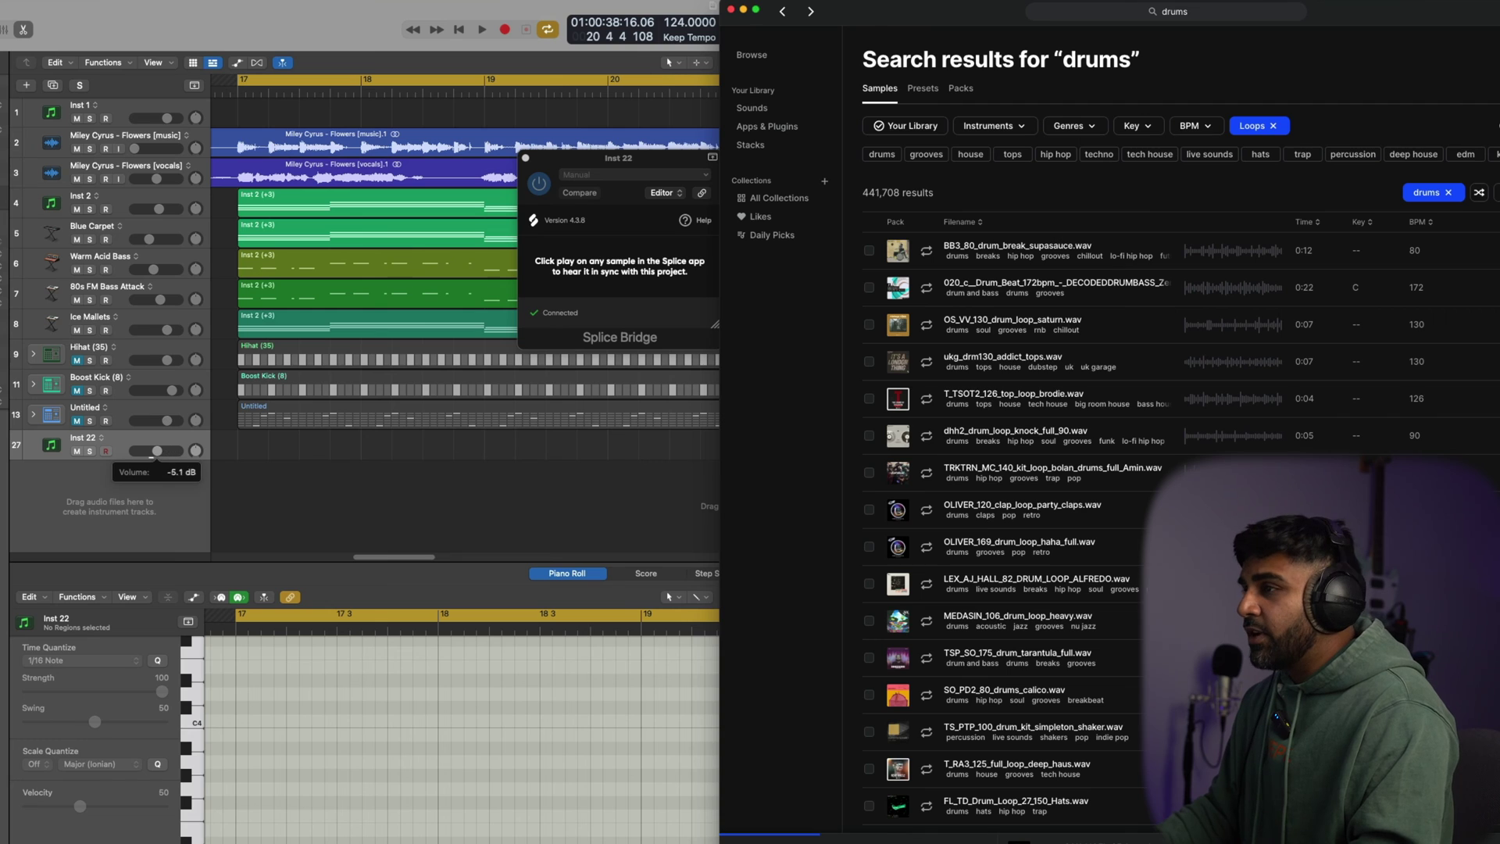
# Set the Inst 22 volume to -5.1 dB and preview the TRKTRN_MC_140, dhh2_drum_loop_knock_full_90 and T_TSOT2_126_top_loop_brodie loops in Splice
pyautogui.press('super+Tab')
pyautogui.press('super+Tab')
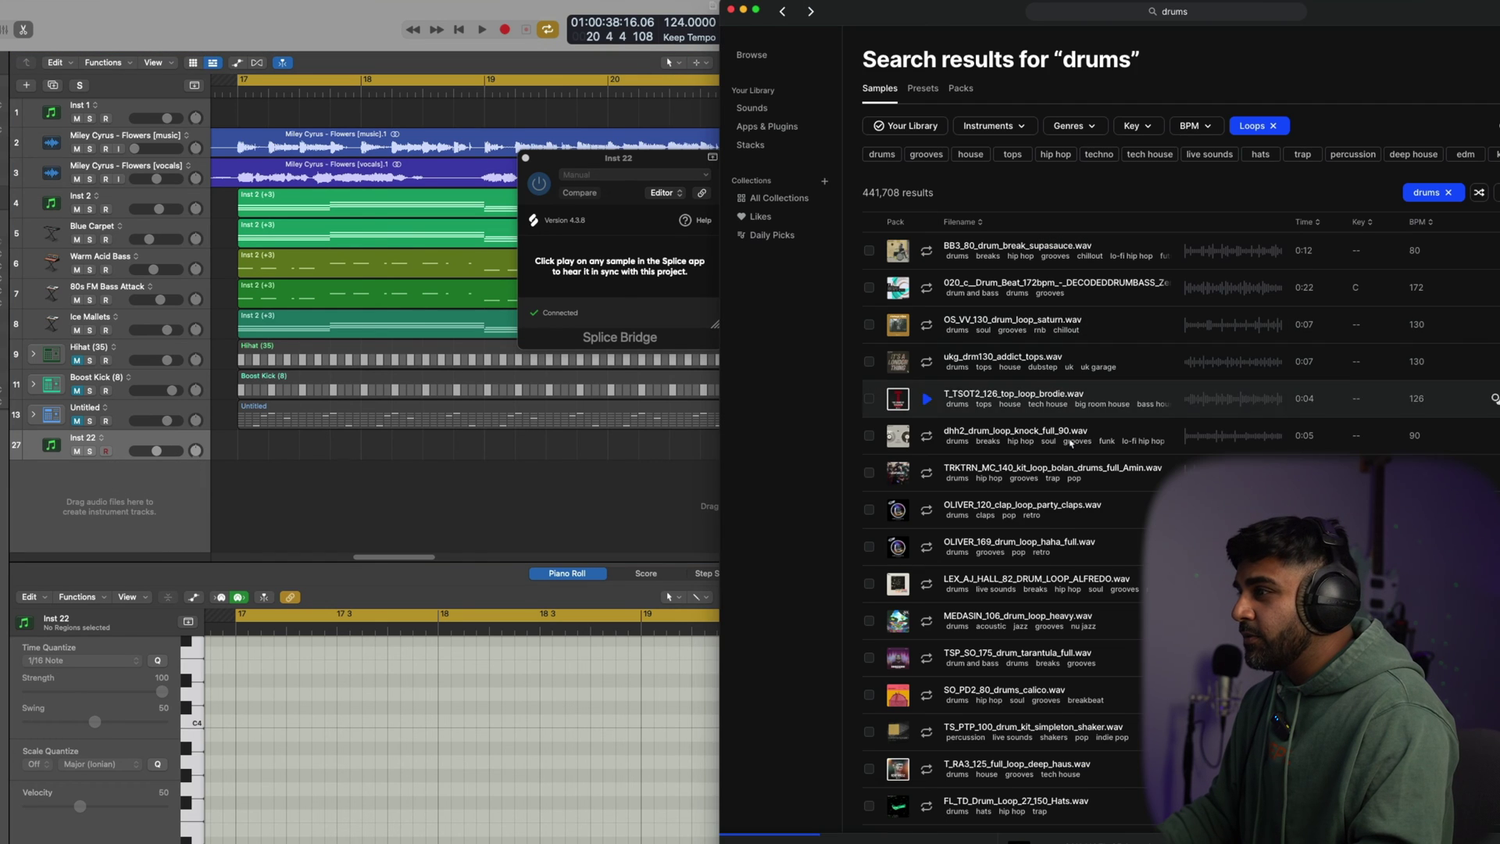
pyautogui.click(926, 472)
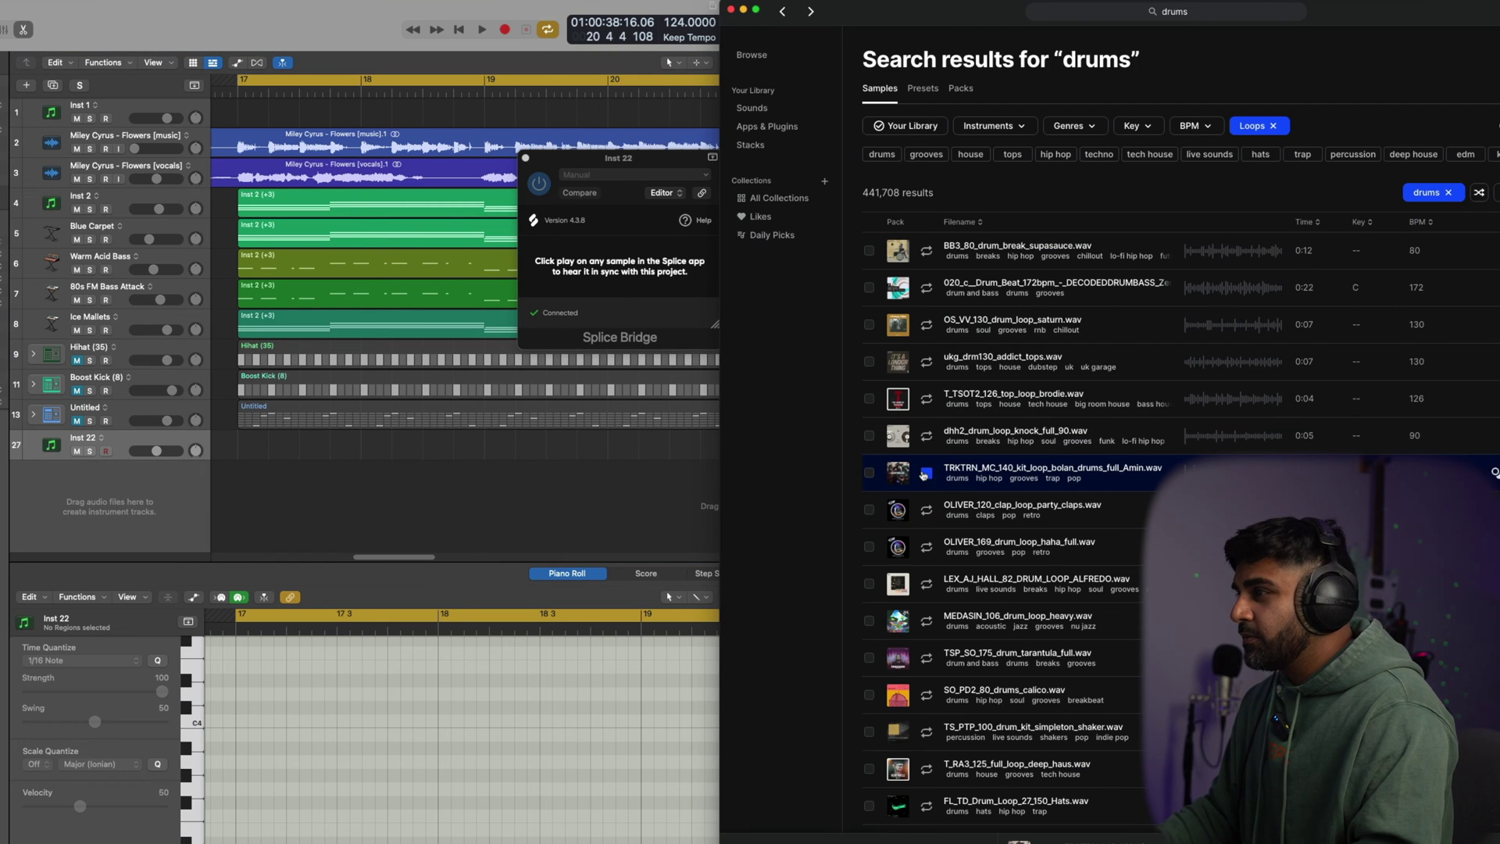
pyautogui.click(927, 435)
pyautogui.click(925, 400)
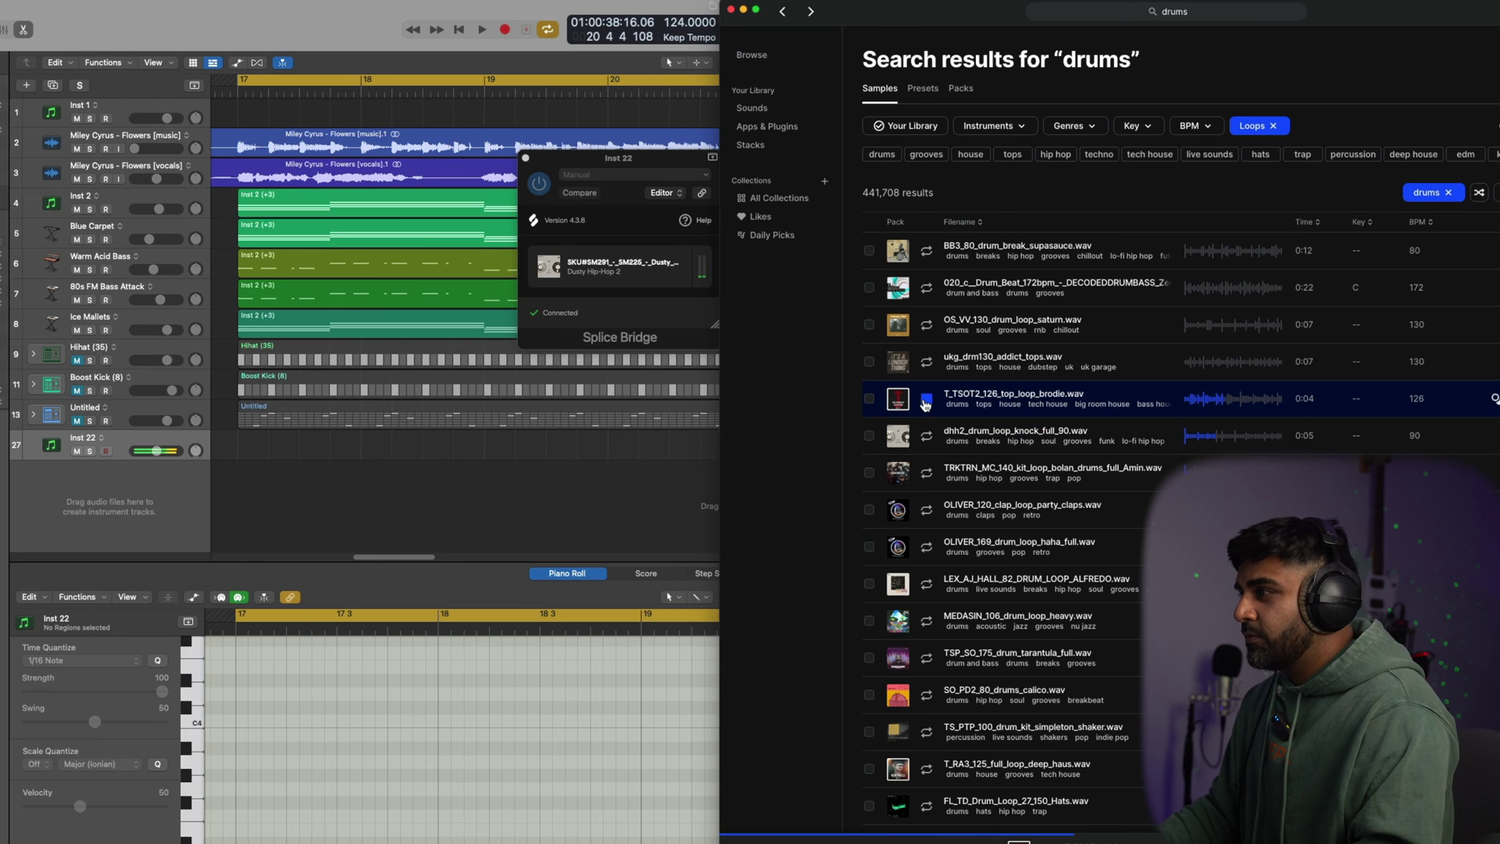
# Play the project cycle in sync with Splice and audition more of the drum loops against it
pyautogui.press('super+Tab')
pyautogui.press('space')
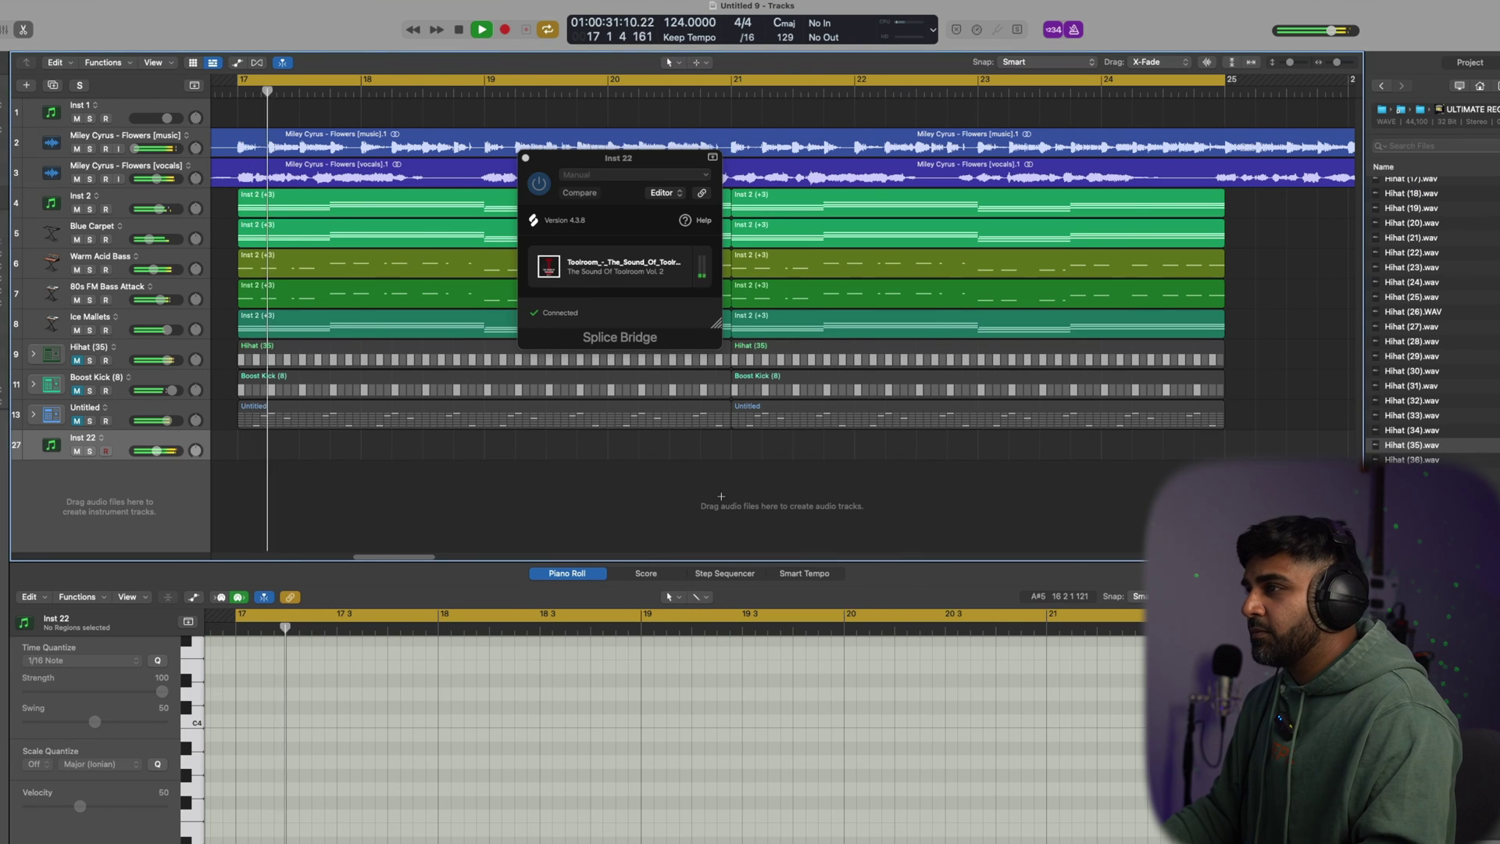
pyautogui.press('super+Tab')
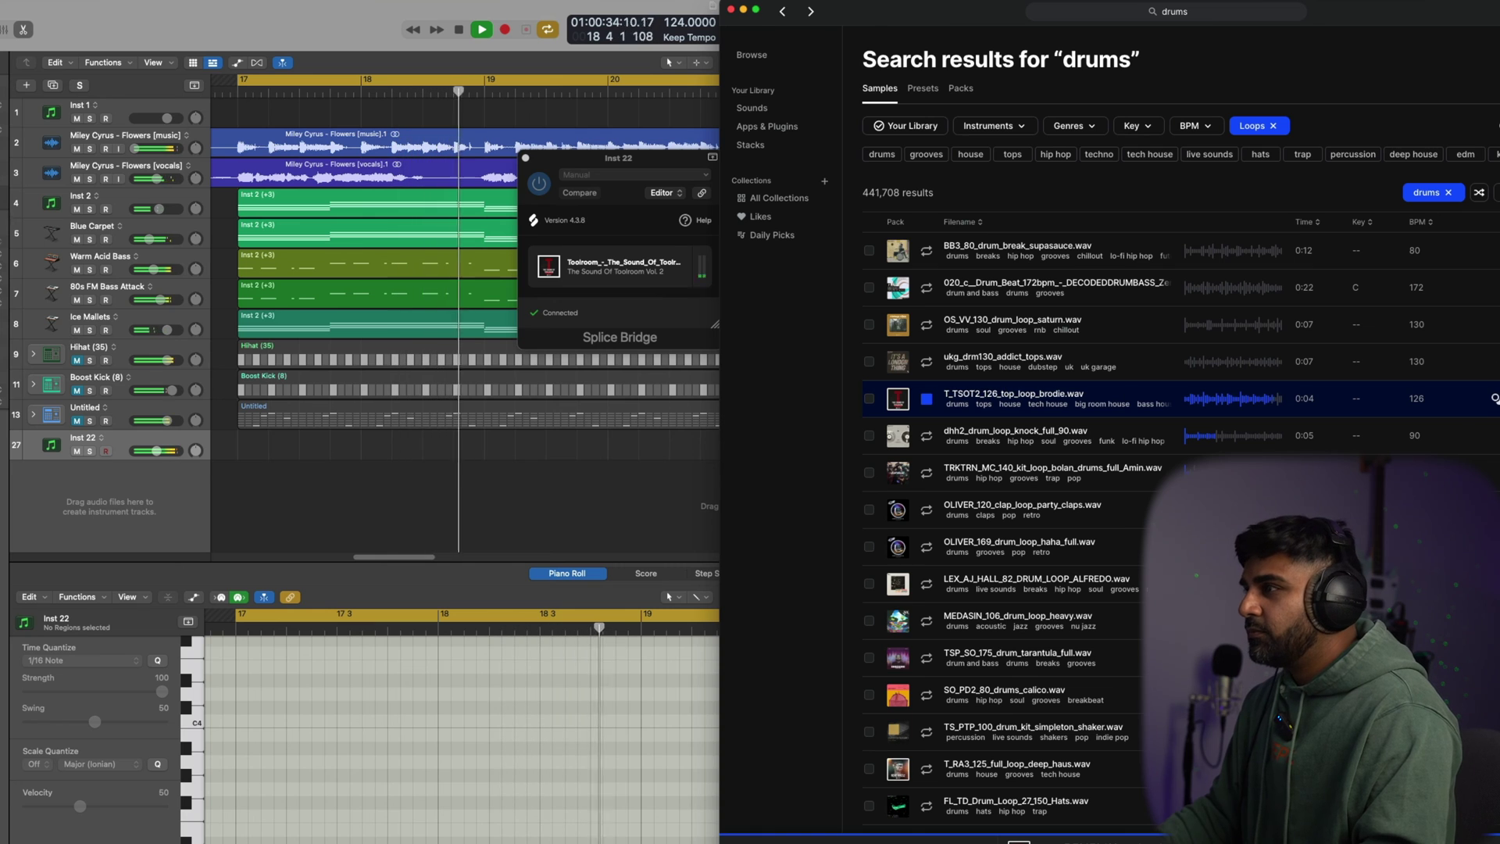
pyautogui.click(926, 323)
pyautogui.click(927, 287)
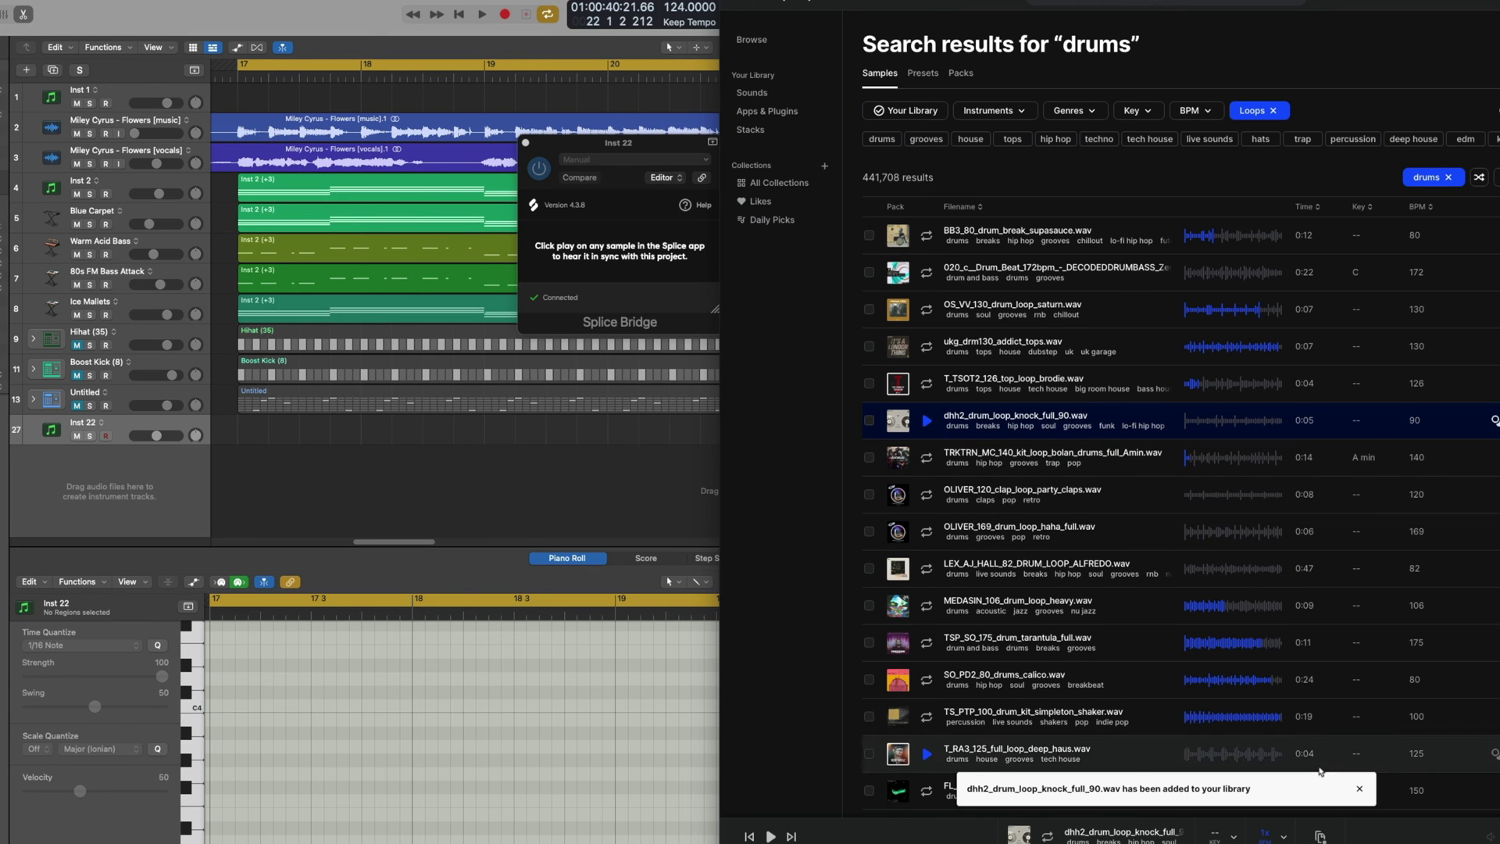
# Place the dhh2_drum_loop_knock_full_90 loop from Splice on a new track below Inst 22, starting at bar 17
pyautogui.moveTo(1319, 834); pyautogui.dragTo(441, 517)
pyautogui.moveTo(349, 525); pyautogui.dragTo(347, 521)
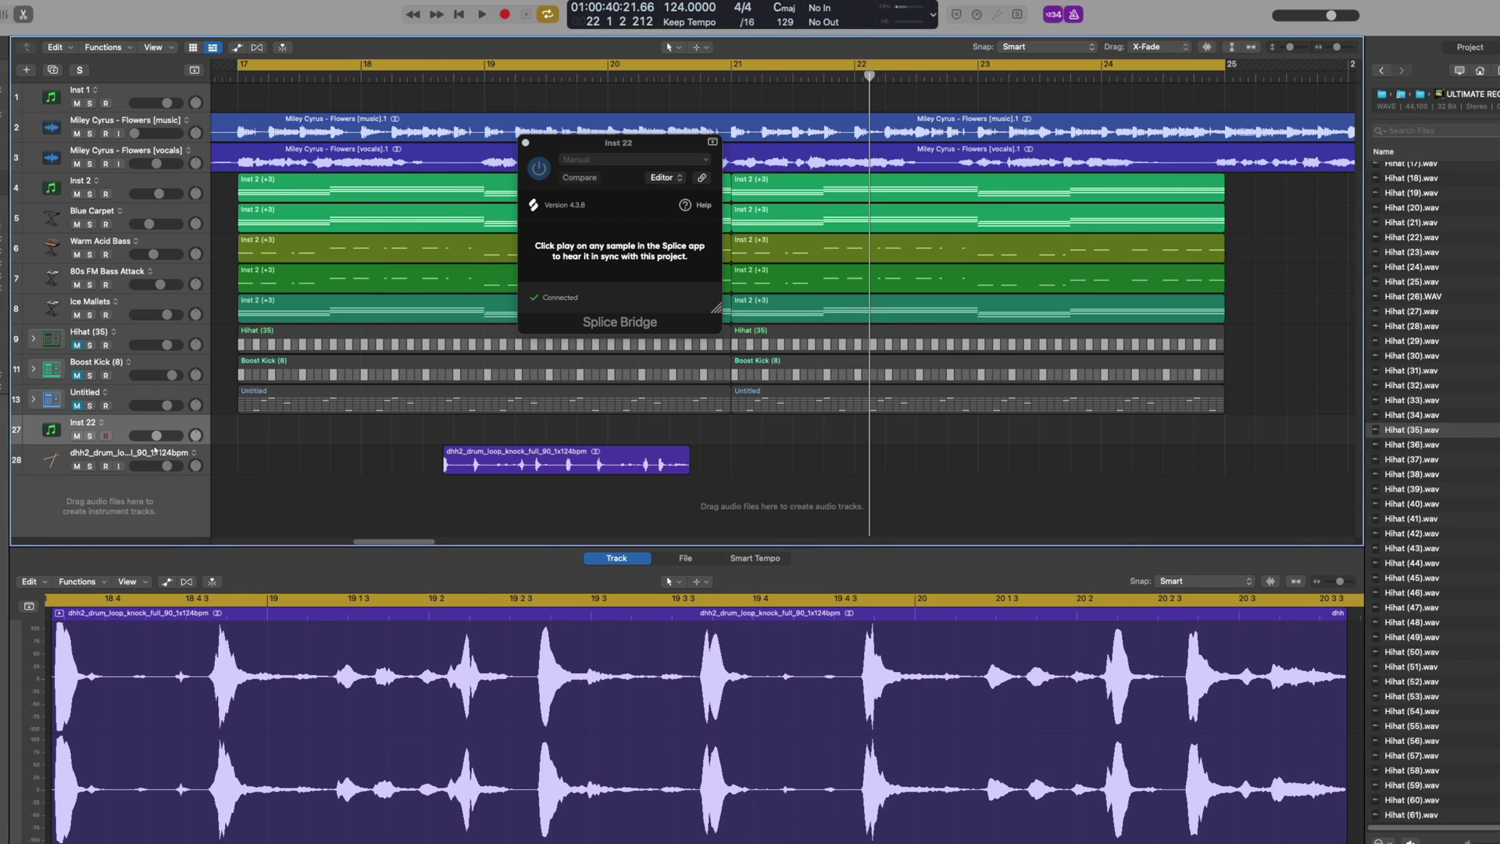
pyautogui.moveTo(490, 469); pyautogui.dragTo(303, 471)
# Play the new drum loop in solo and loop its region up to bar 25
pyautogui.press('space')
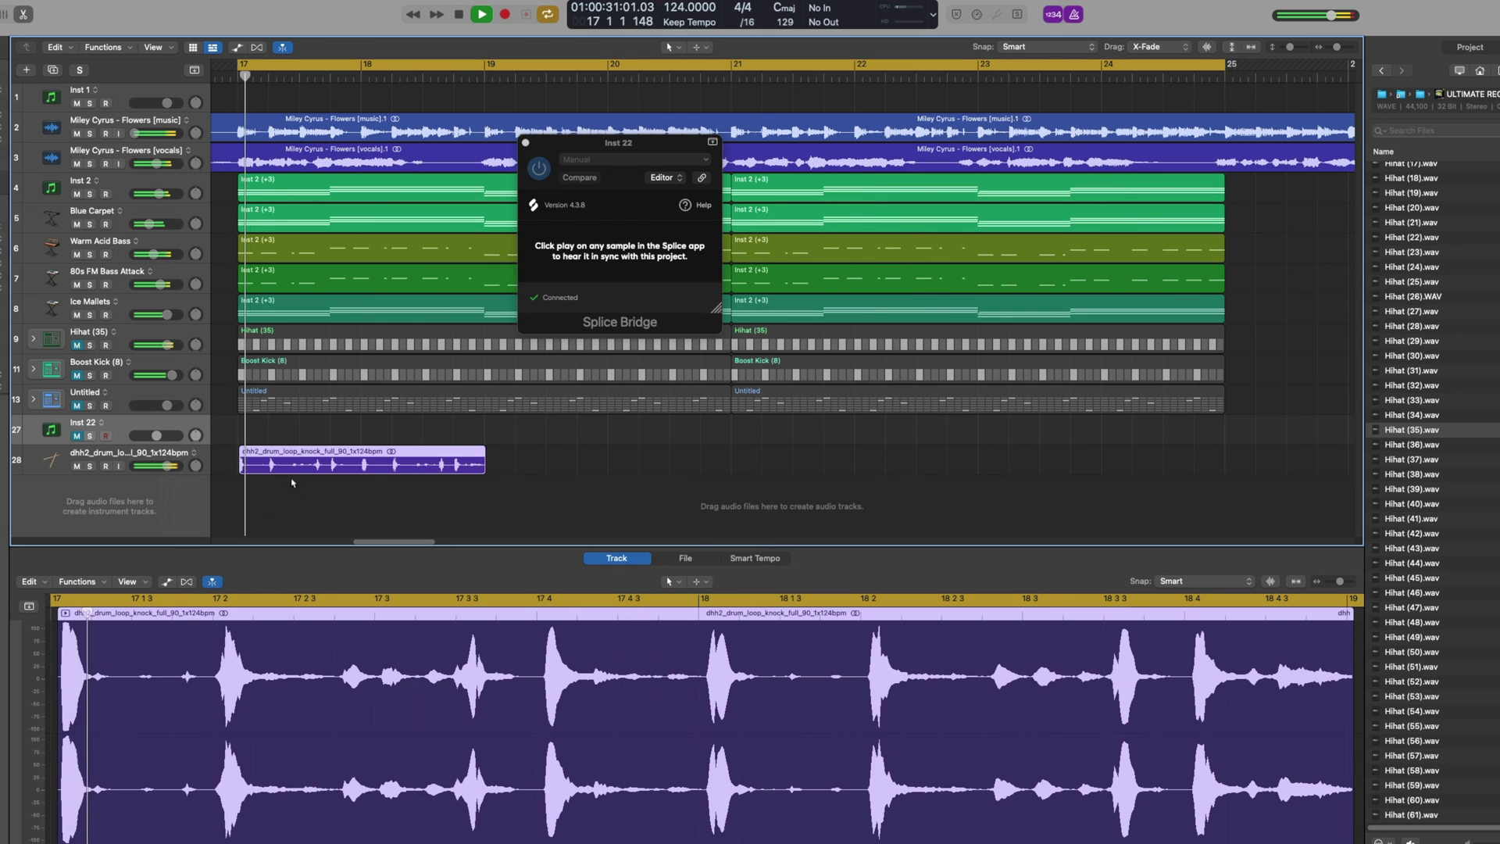
pyautogui.click(89, 465)
pyautogui.press('space')
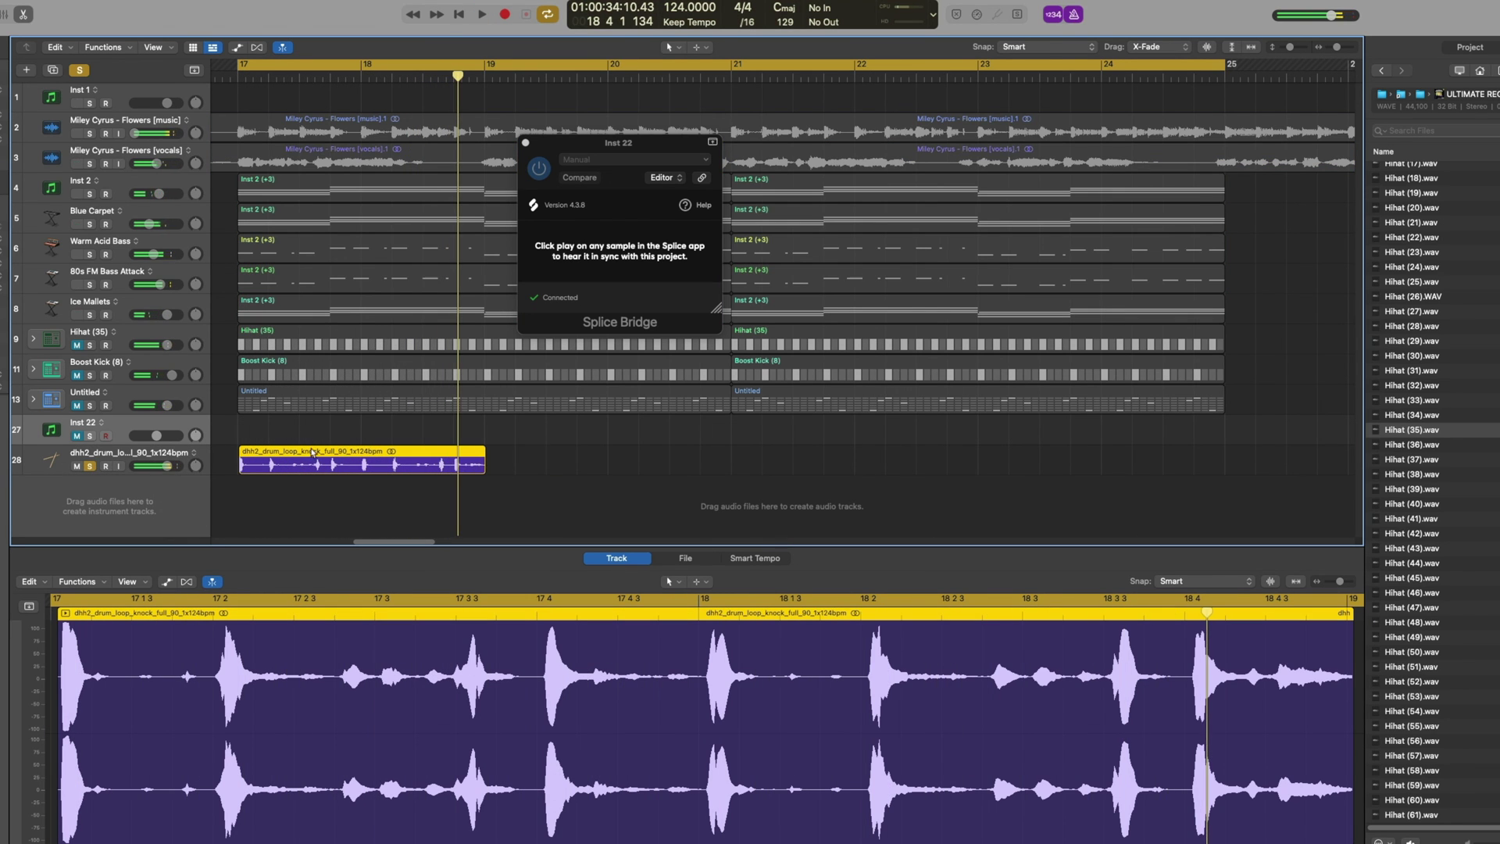
pyautogui.moveTo(502, 465); pyautogui.dragTo(1241, 473)
pyautogui.click(50, 453)
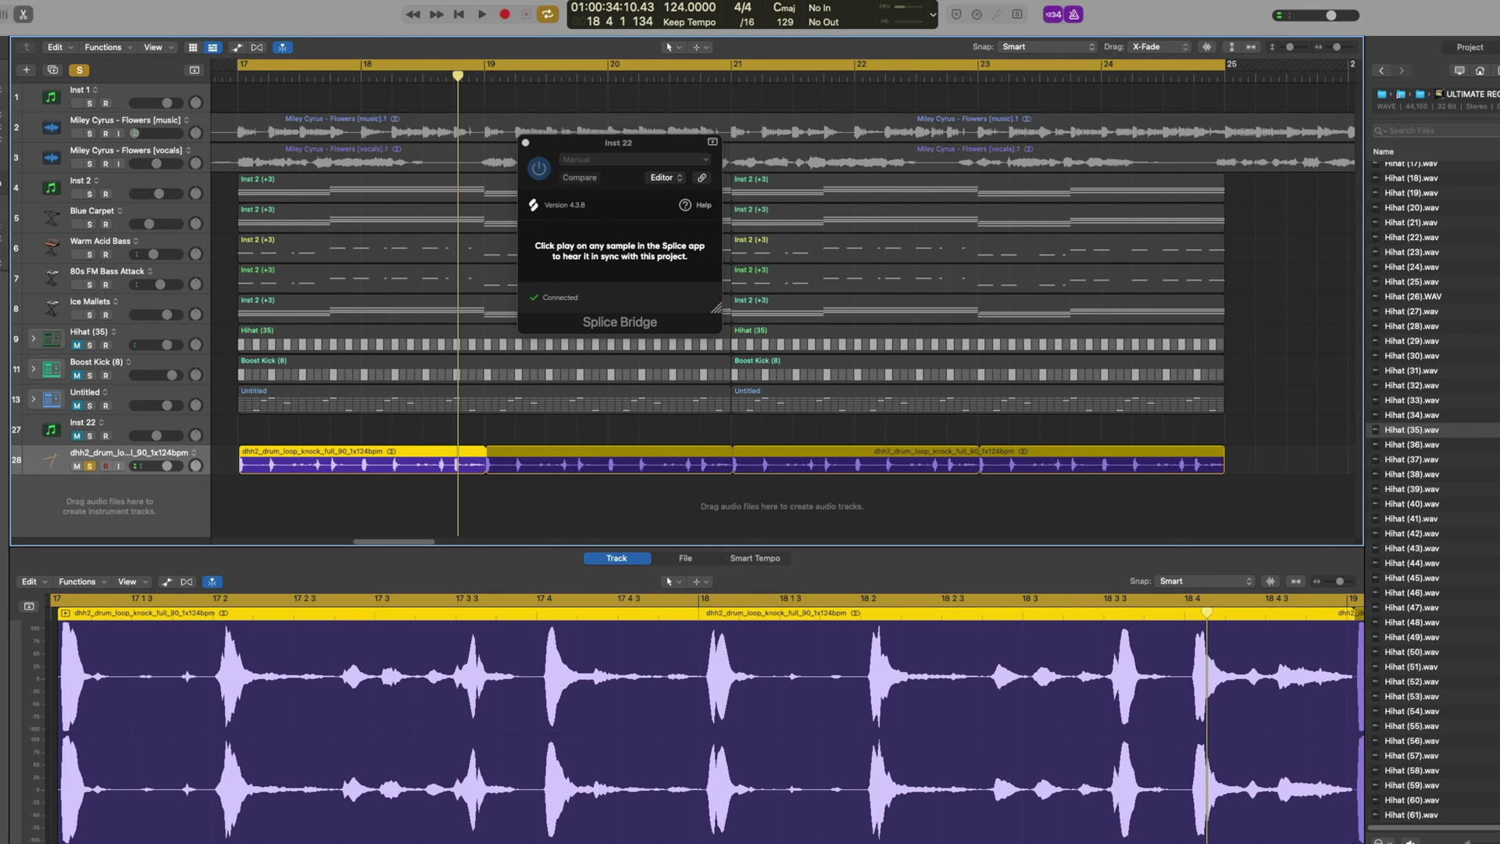
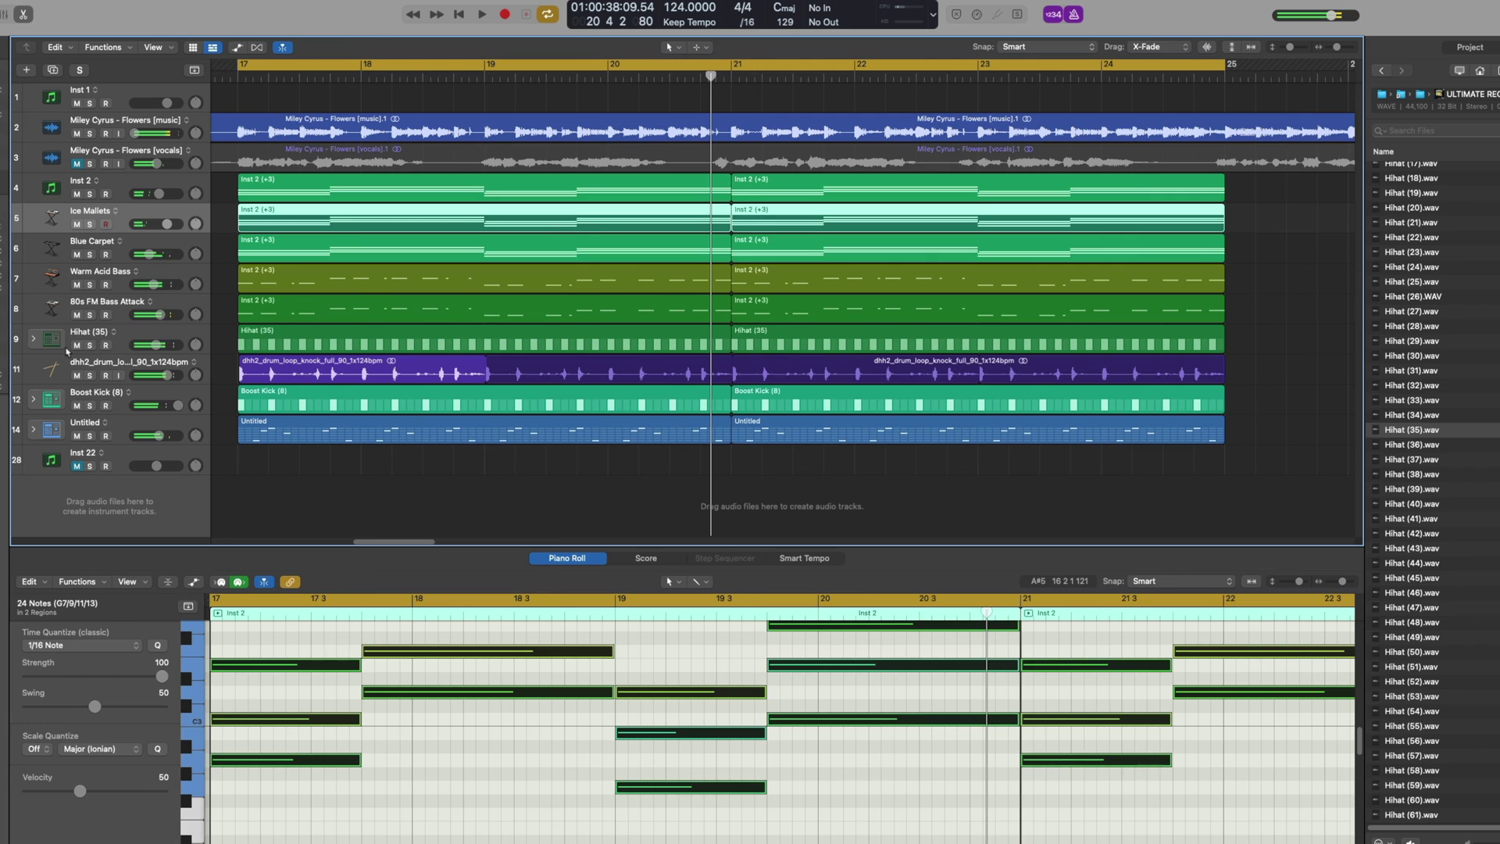
# Mute the Hihat (35), 80s FM Bass Attack and Warm Acid Bass tracks
pyautogui.click(76, 315)
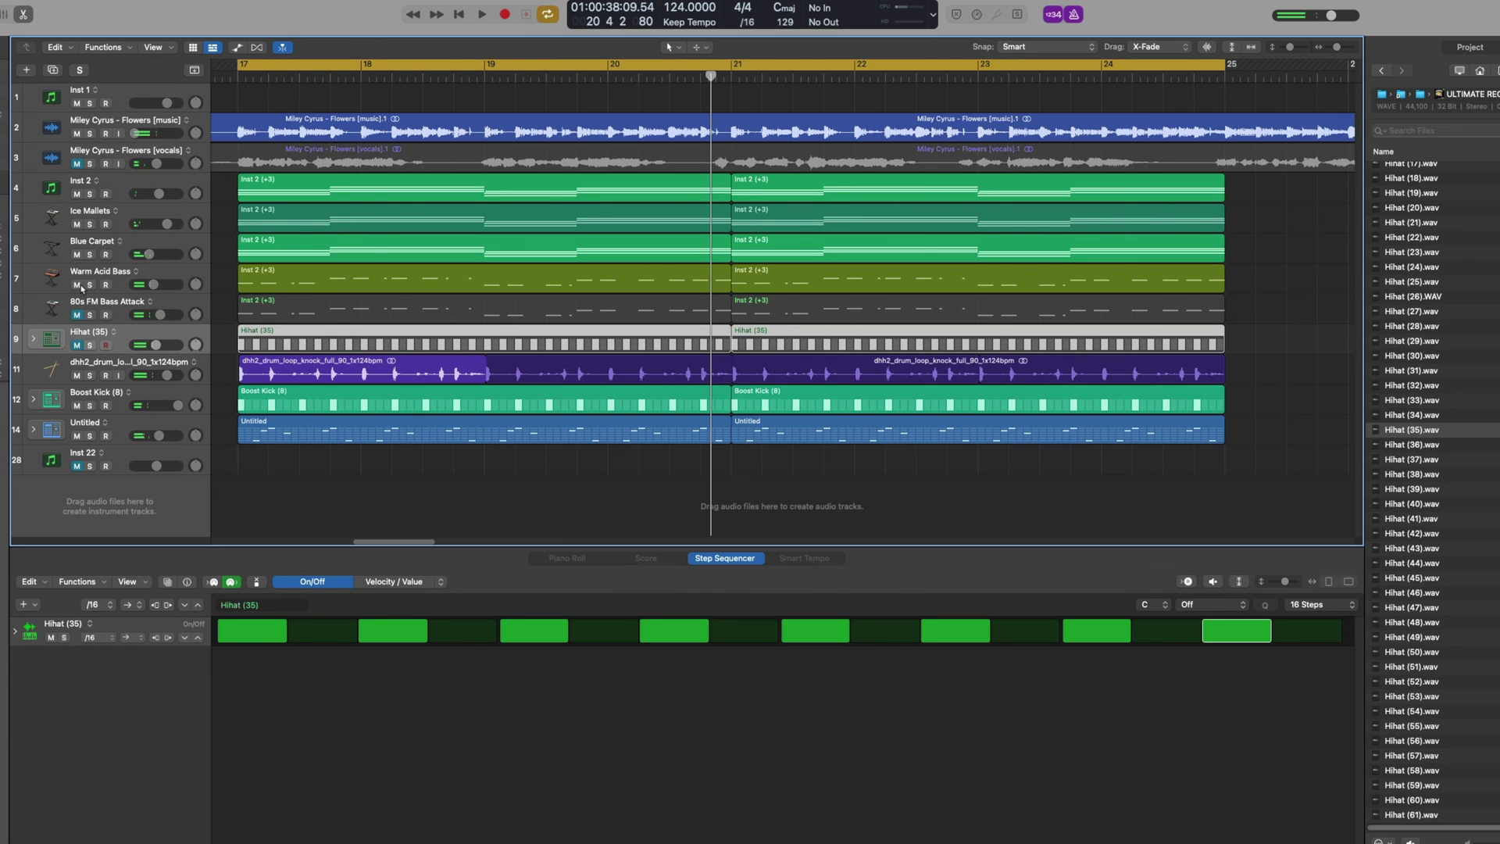
pyautogui.click(77, 284)
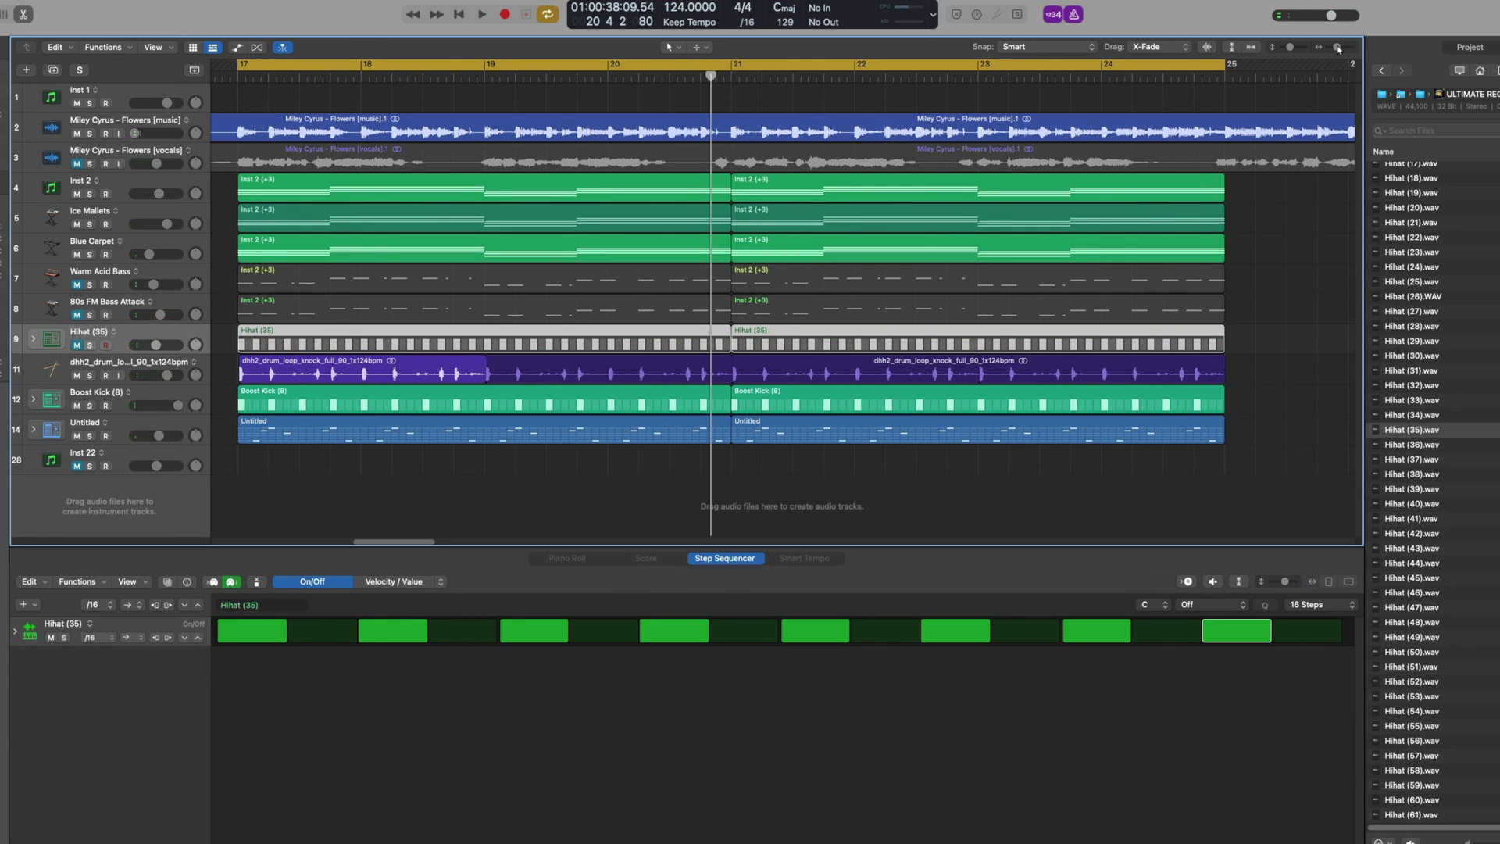
pyautogui.moveTo(1338, 48); pyautogui.dragTo(1365, 53)
# Place Transition (8).wav from the EFFECTS folder on a new track at bar 17 and lower its volume during playback
pyautogui.click(1492, 97)
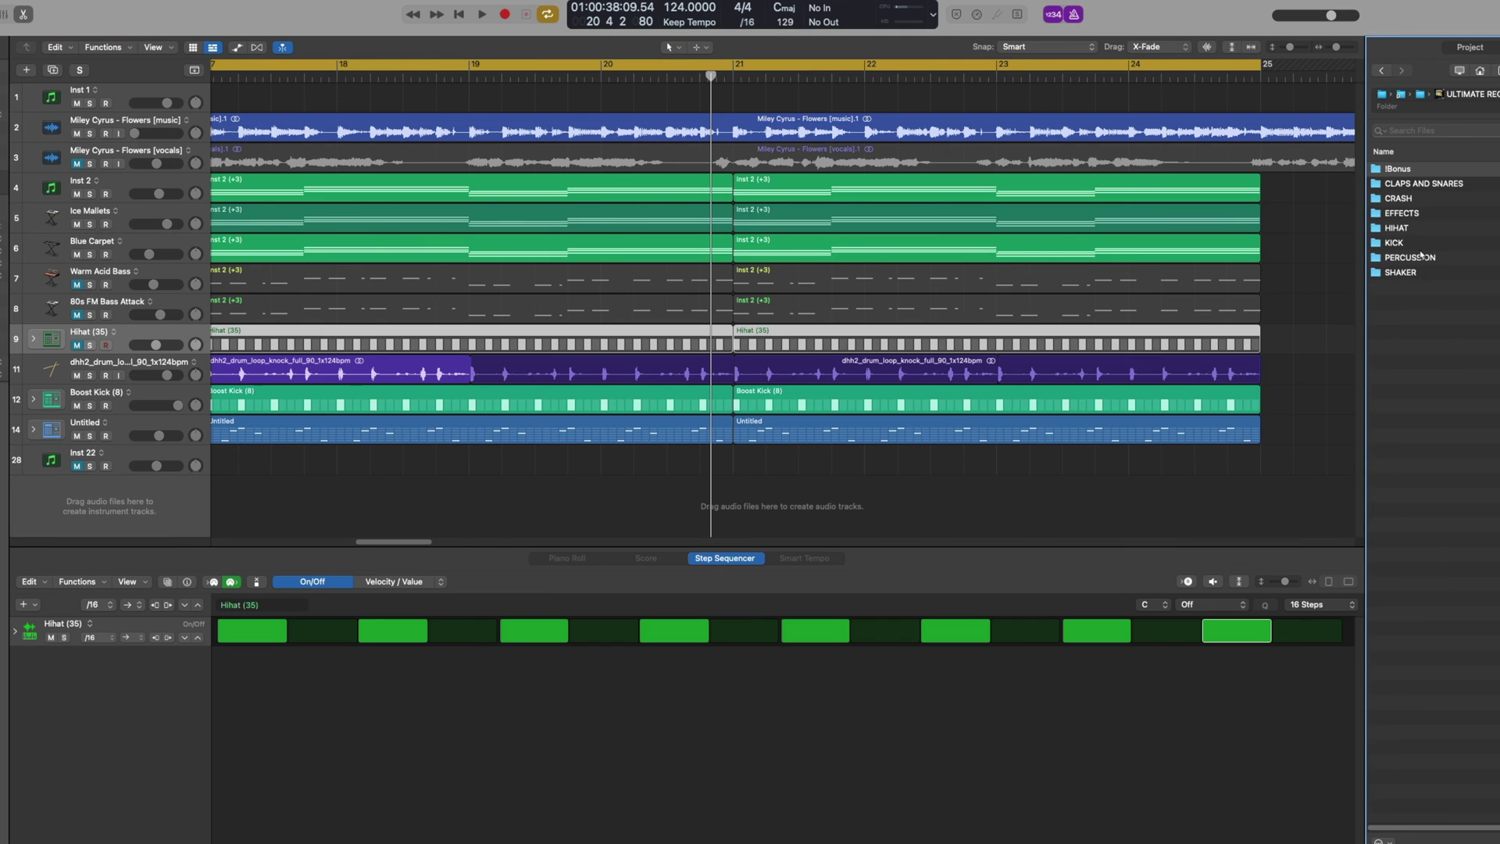
pyautogui.doubleClick(1400, 214)
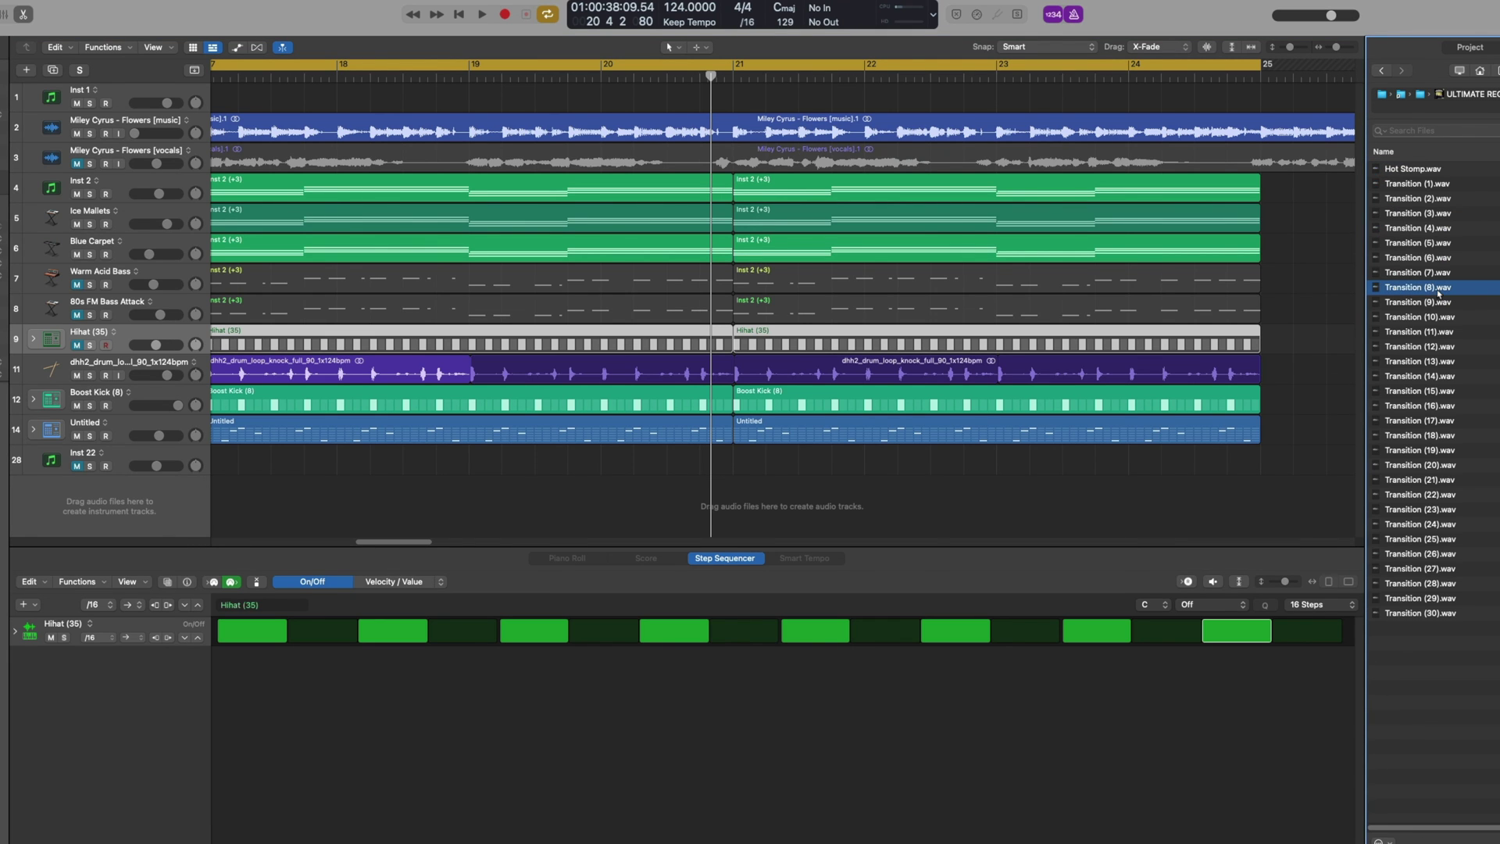
pyautogui.moveTo(1437, 293); pyautogui.dragTo(304, 493)
pyautogui.hscroll(-6, 560, 482)
pyautogui.moveTo(935, 498); pyautogui.dragTo(847, 499)
pyautogui.press('space')
pyautogui.moveTo(166, 496); pyautogui.dragTo(154, 496)
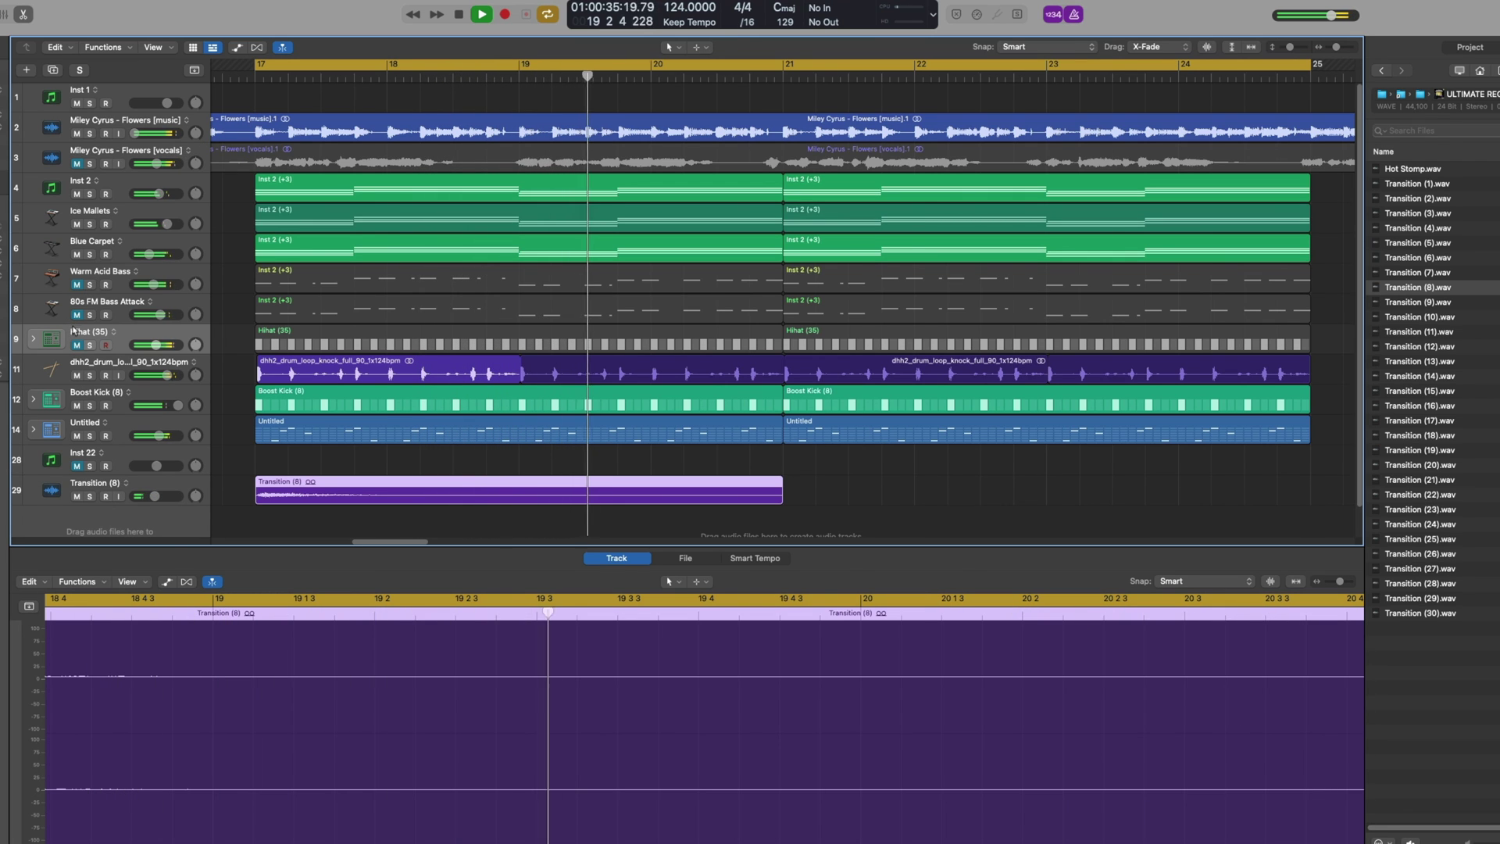
# Compare the two basses during playback, keep only Warm Acid Bass unmuted and raise its volume
pyautogui.moveTo(76, 314); pyautogui.dragTo(77, 284)
pyautogui.click(84, 316)
pyautogui.click(77, 315)
pyautogui.moveTo(153, 284); pyautogui.dragTo(161, 284)
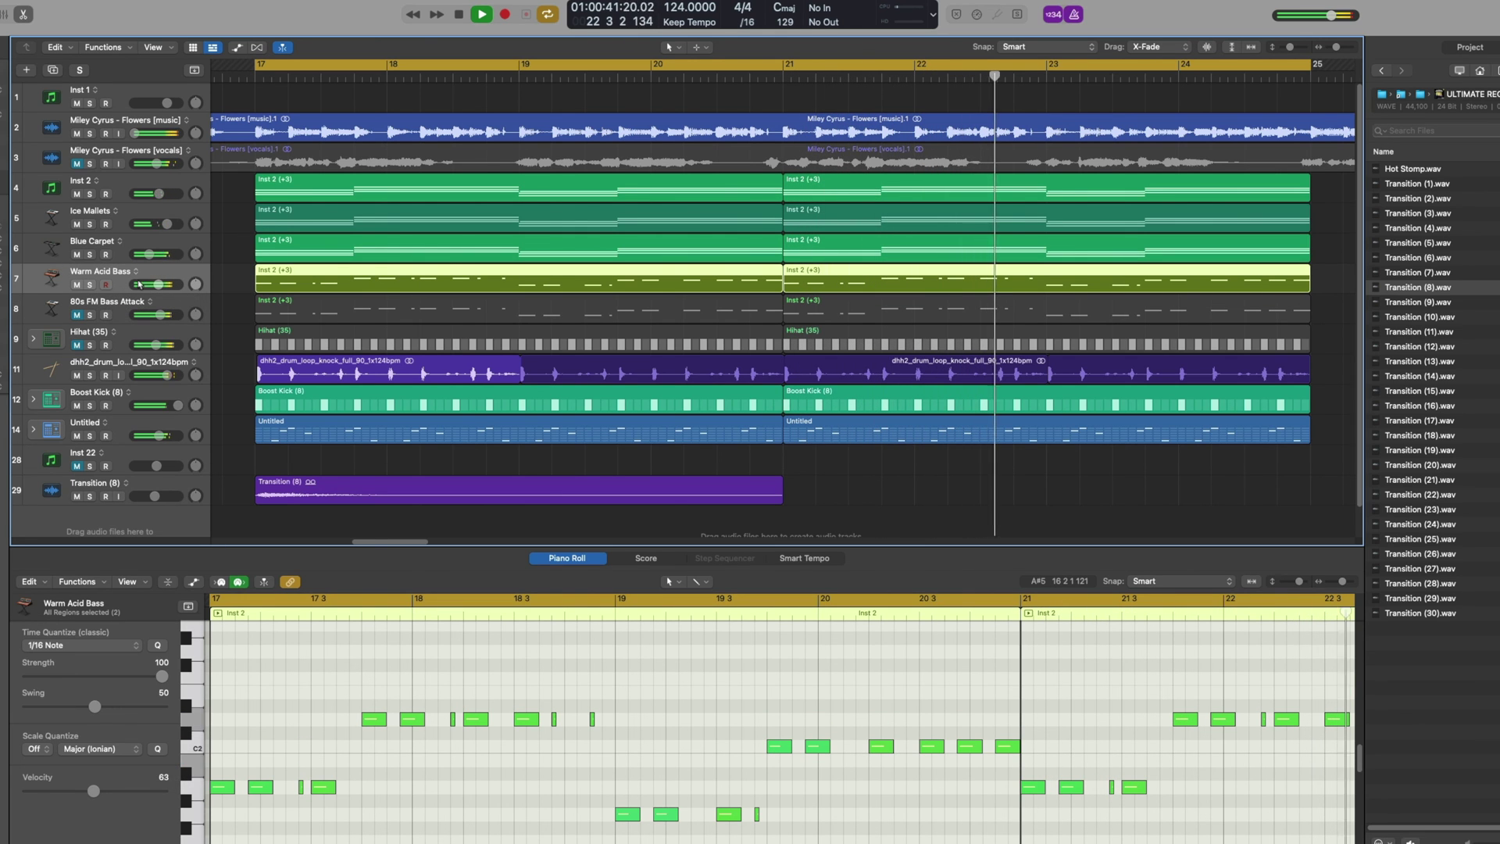
pyautogui.press('space')
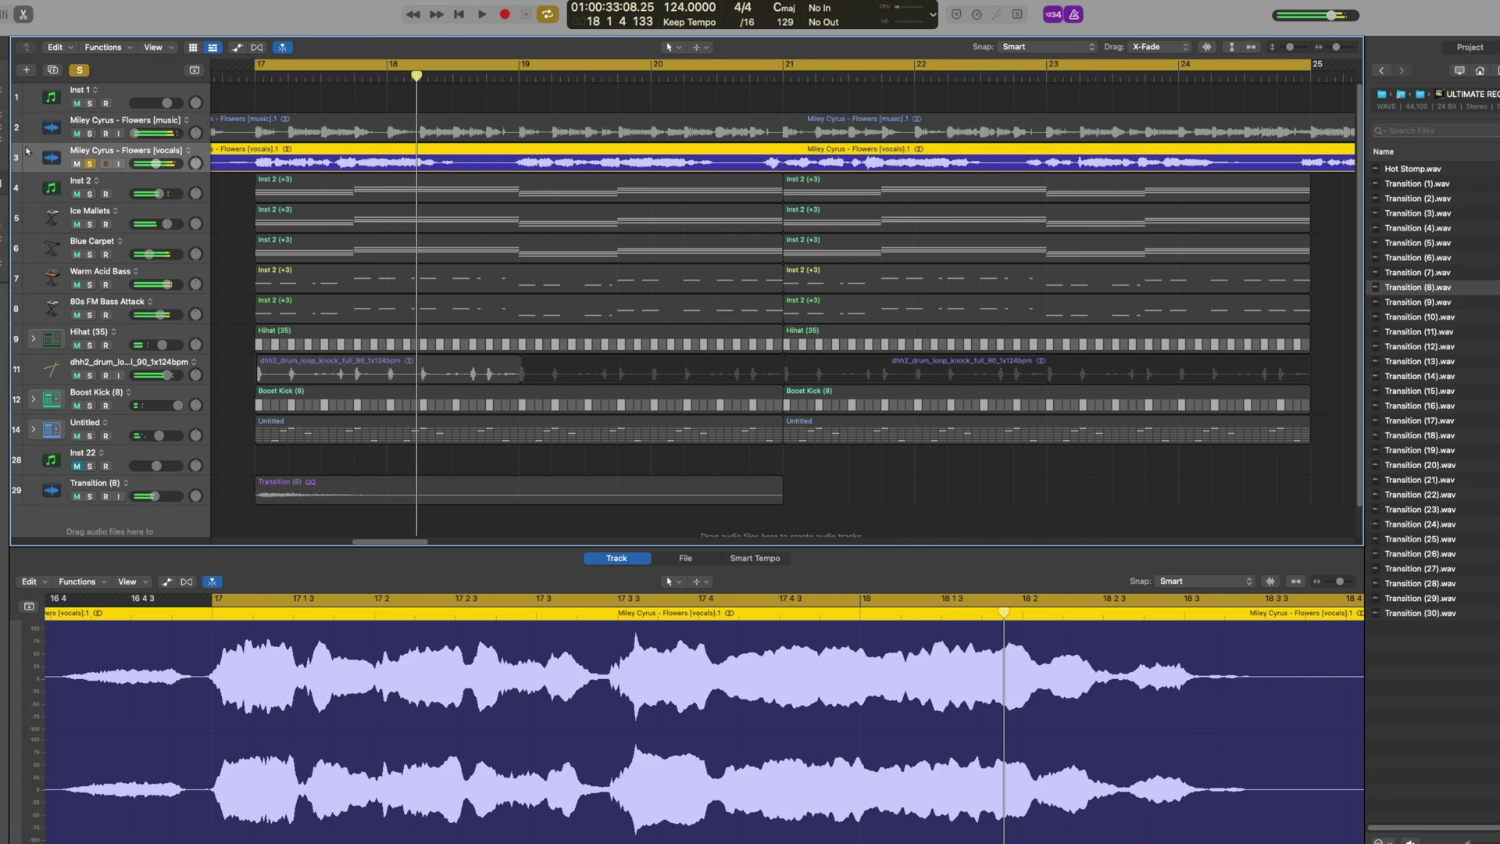
# Duplicate the vocals track as an empty audio track and divide the vocals region at bars 17 and 21
pyautogui.click(55, 70)
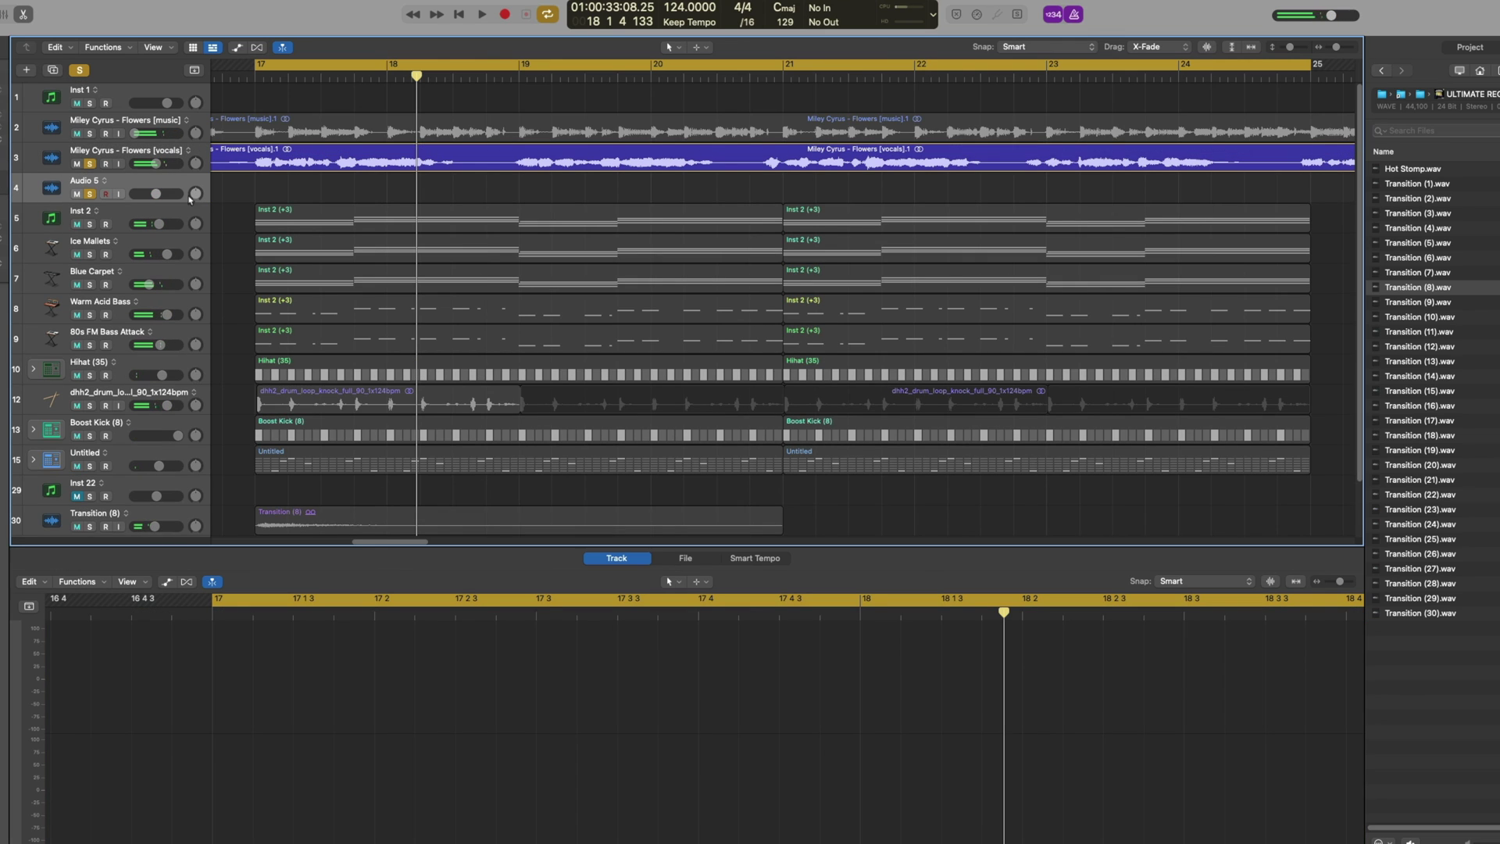
pyautogui.click(254, 160)
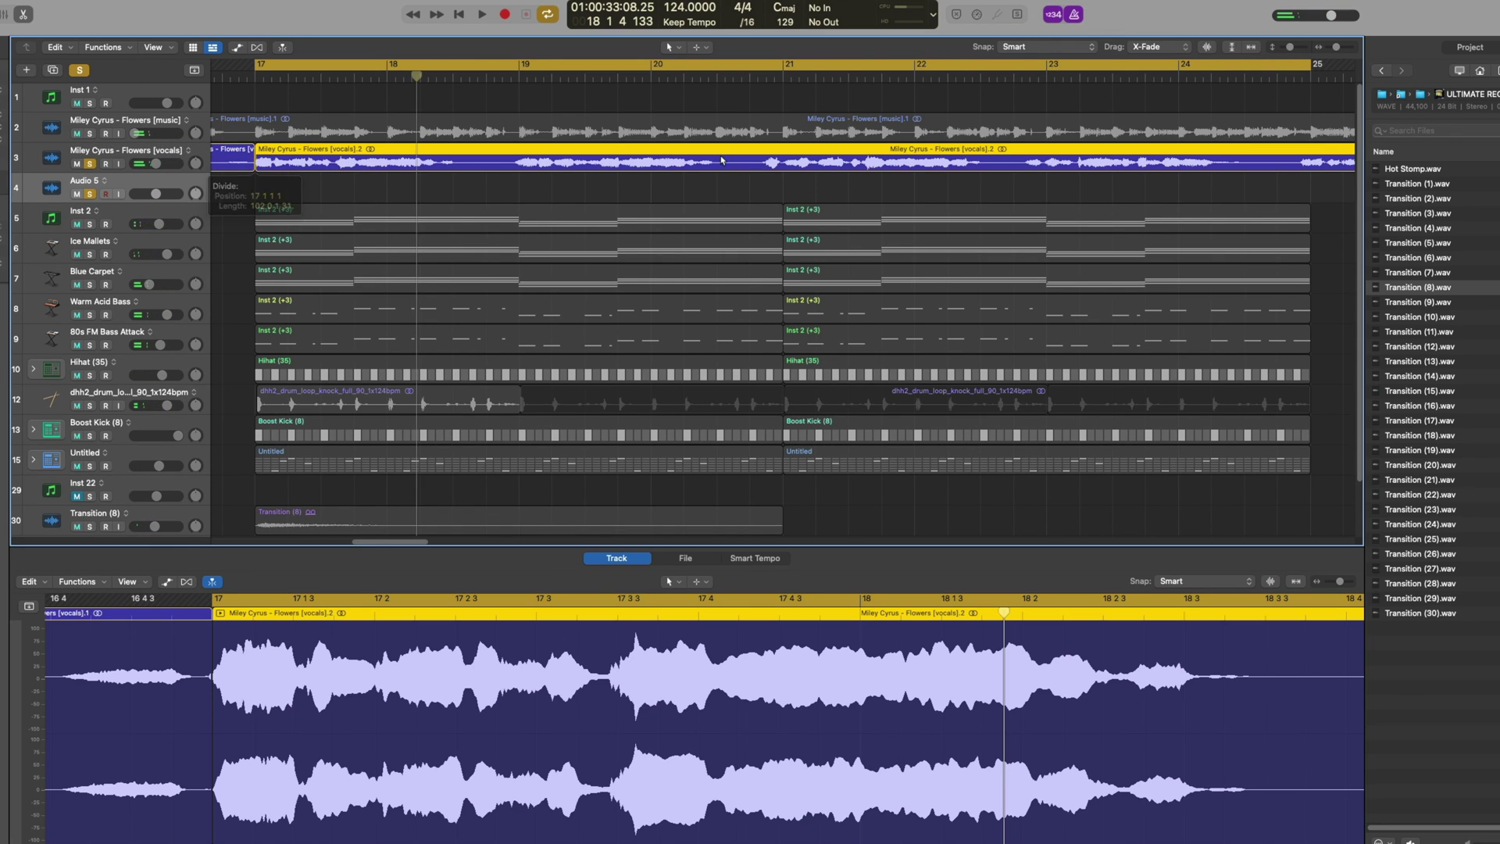
pyautogui.click(788, 162)
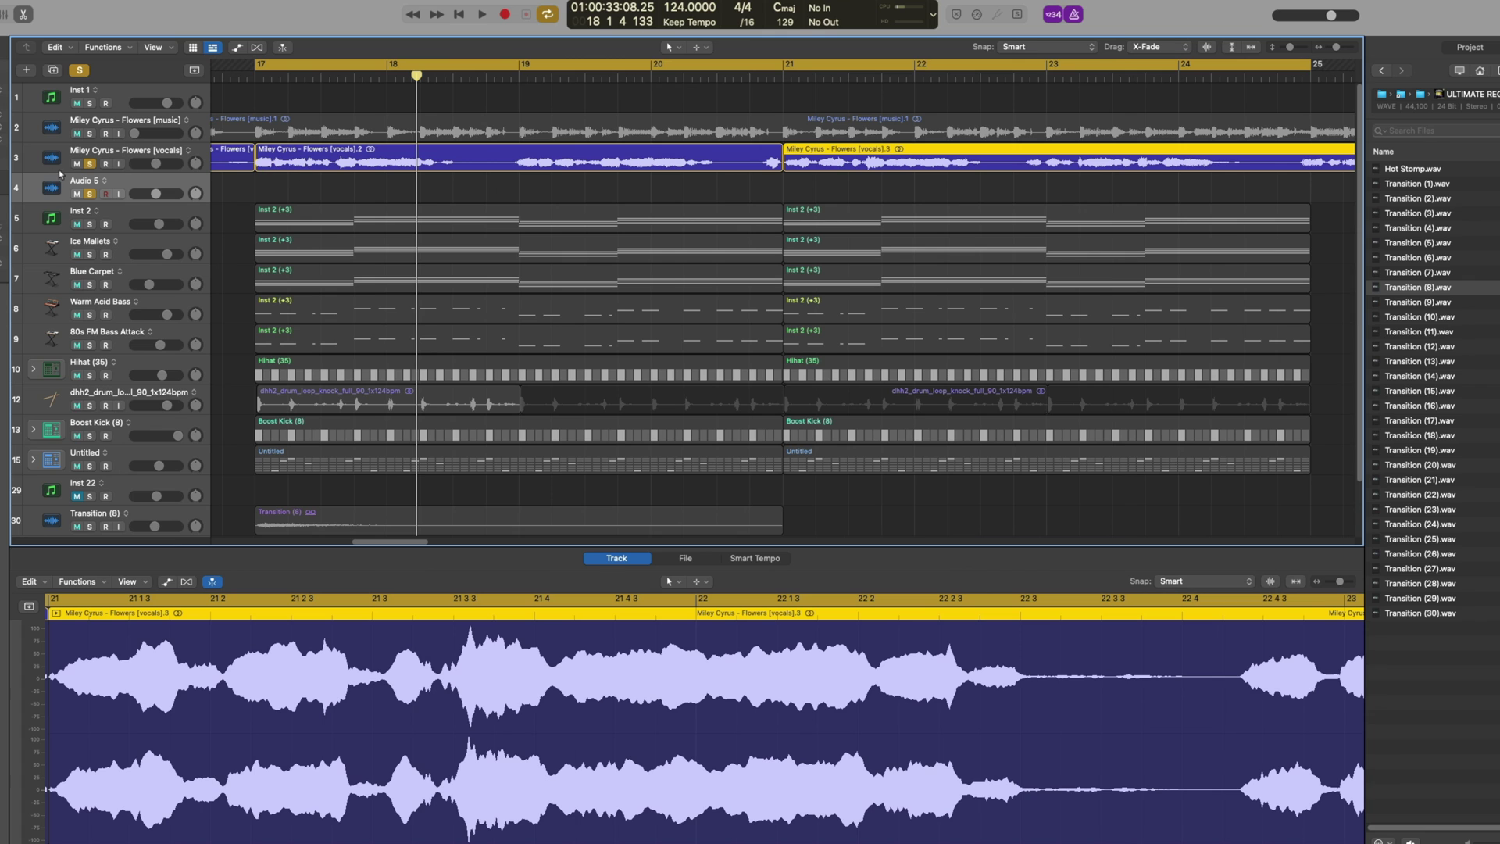
# Clear the solo and create a Quick Sampler (Optimized) track from the vocals region between bars 17 and 21
pyautogui.click(82, 70)
pyautogui.scroll(-2, 258, 141)
pyautogui.moveTo(324, 98); pyautogui.dragTo(80, 507)
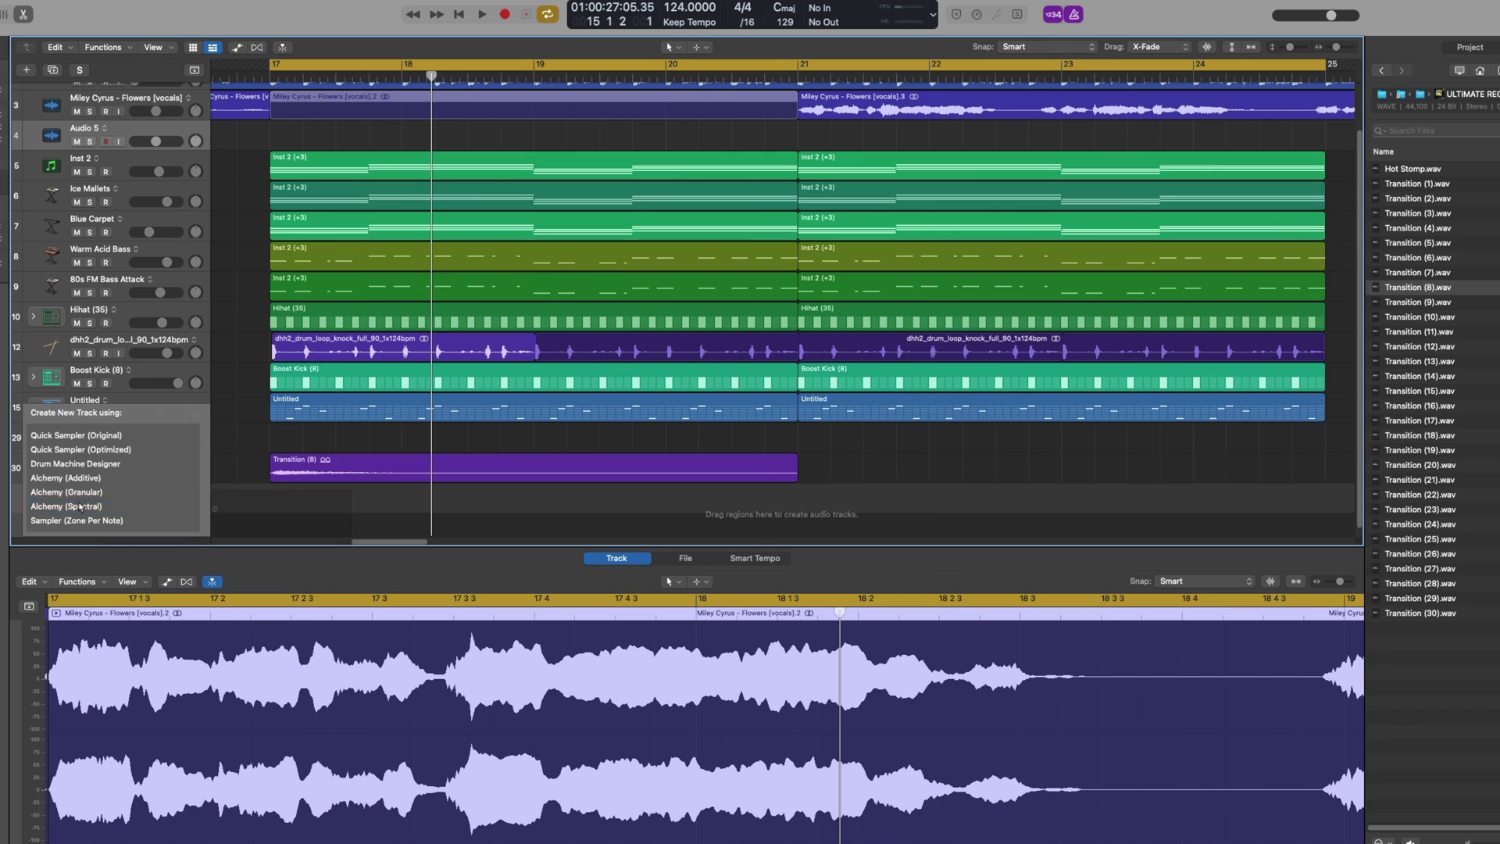
pyautogui.click(131, 452)
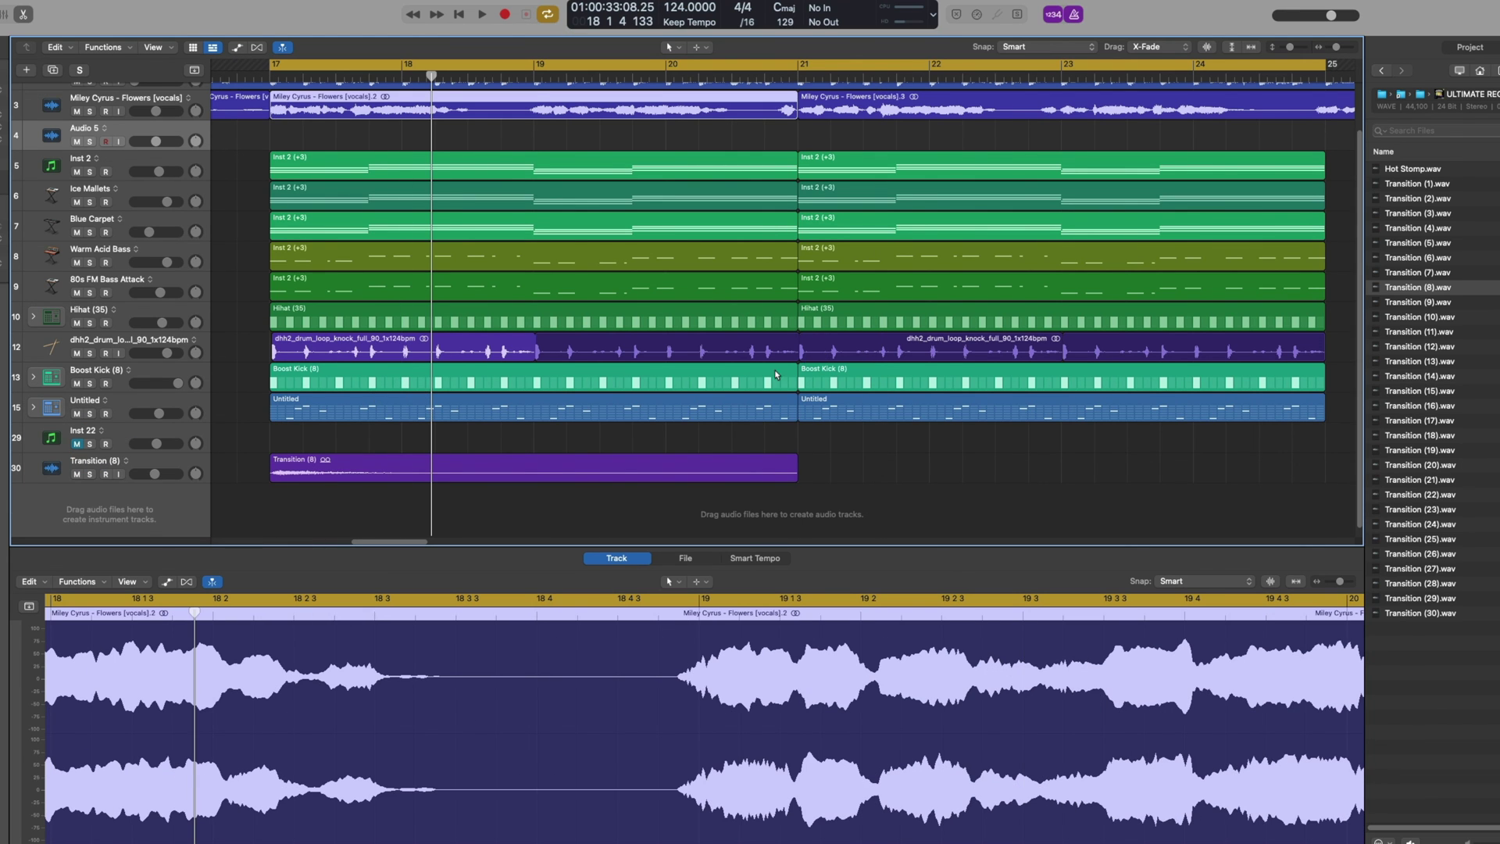
# Switch Quick Sampler to Slice and set the vocal slicing mode to Beat
pyautogui.click(679, 215)
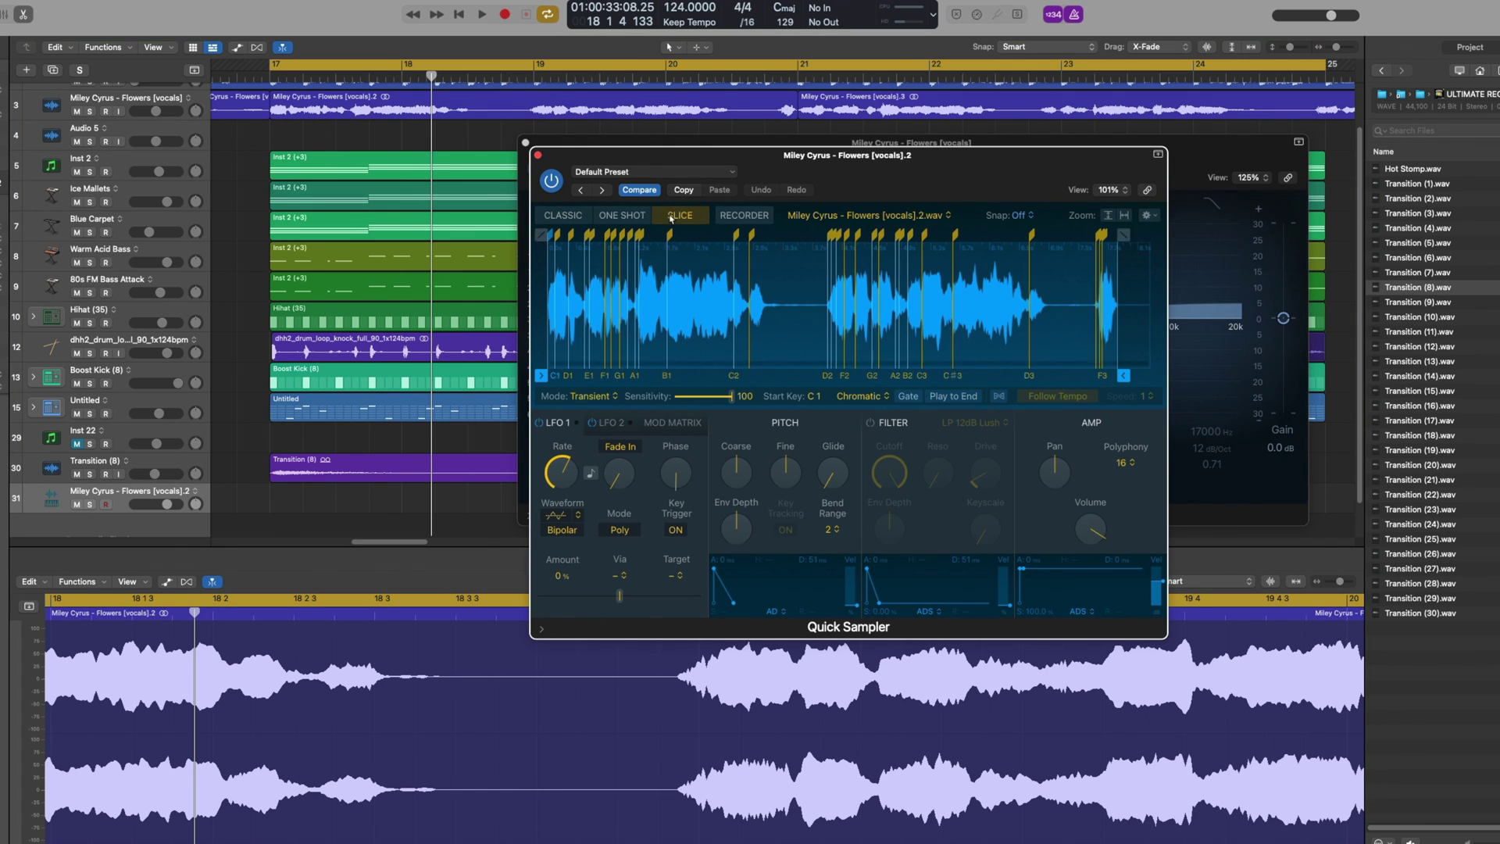
pyautogui.click(589, 398)
pyautogui.press('Return')
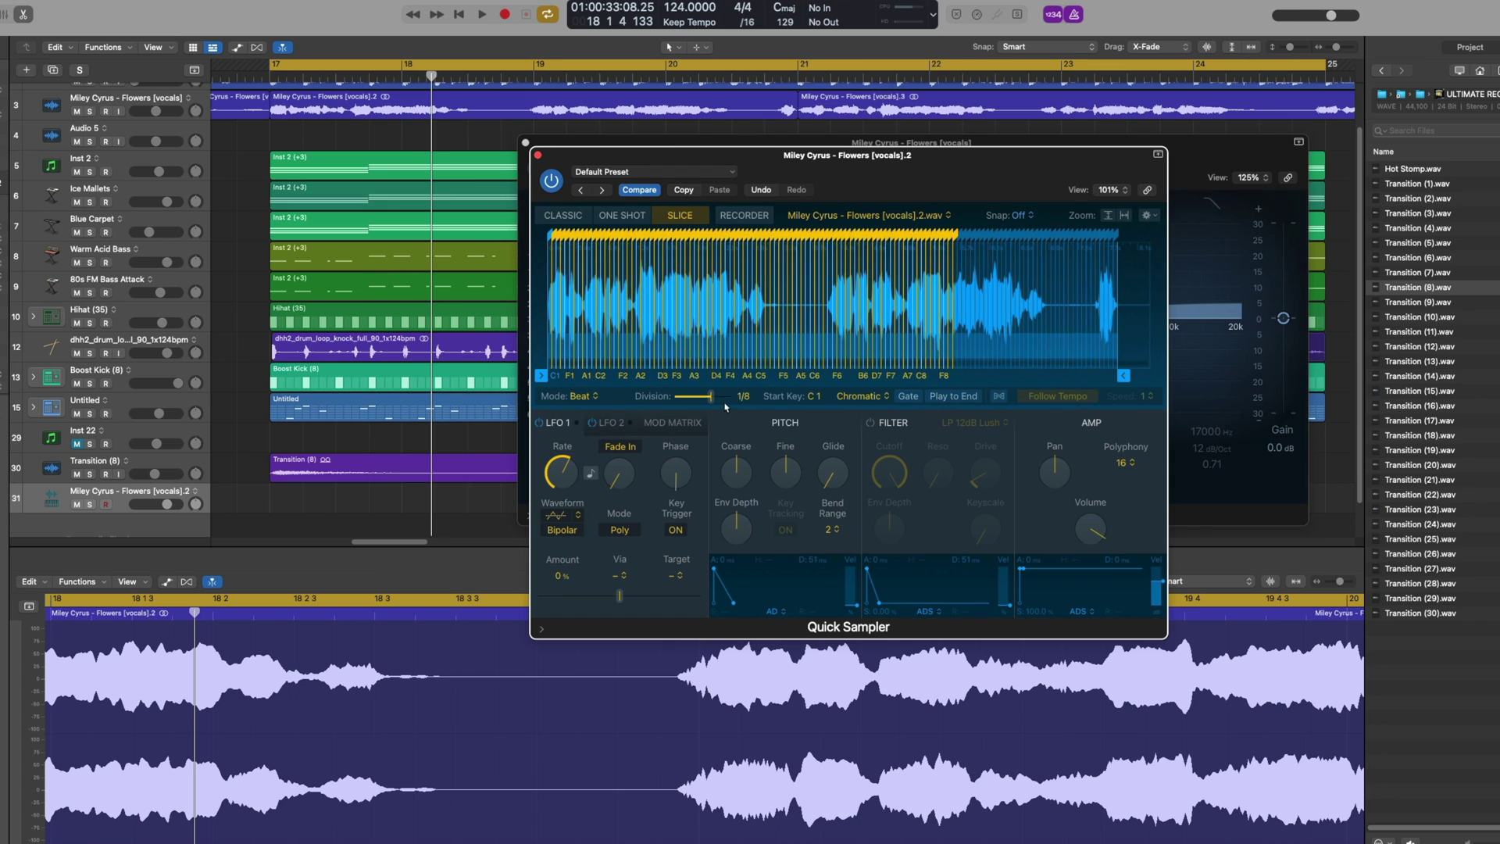
# Set the vocal sampler's slice division to 1 and its polyphony to Mono
pyautogui.moveTo(708, 397); pyautogui.dragTo(686, 399)
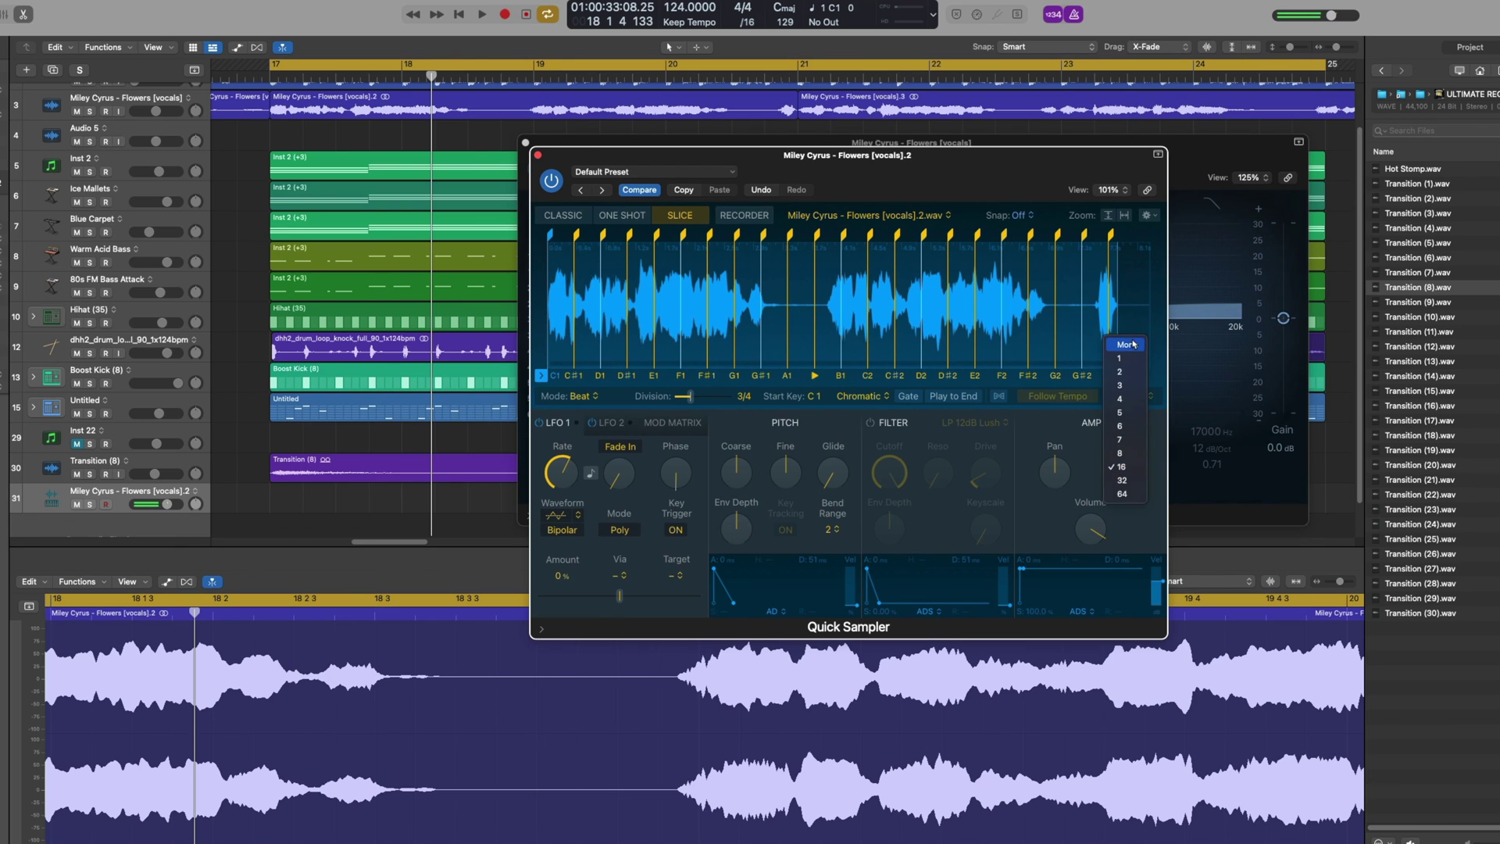
pyautogui.click(1126, 344)
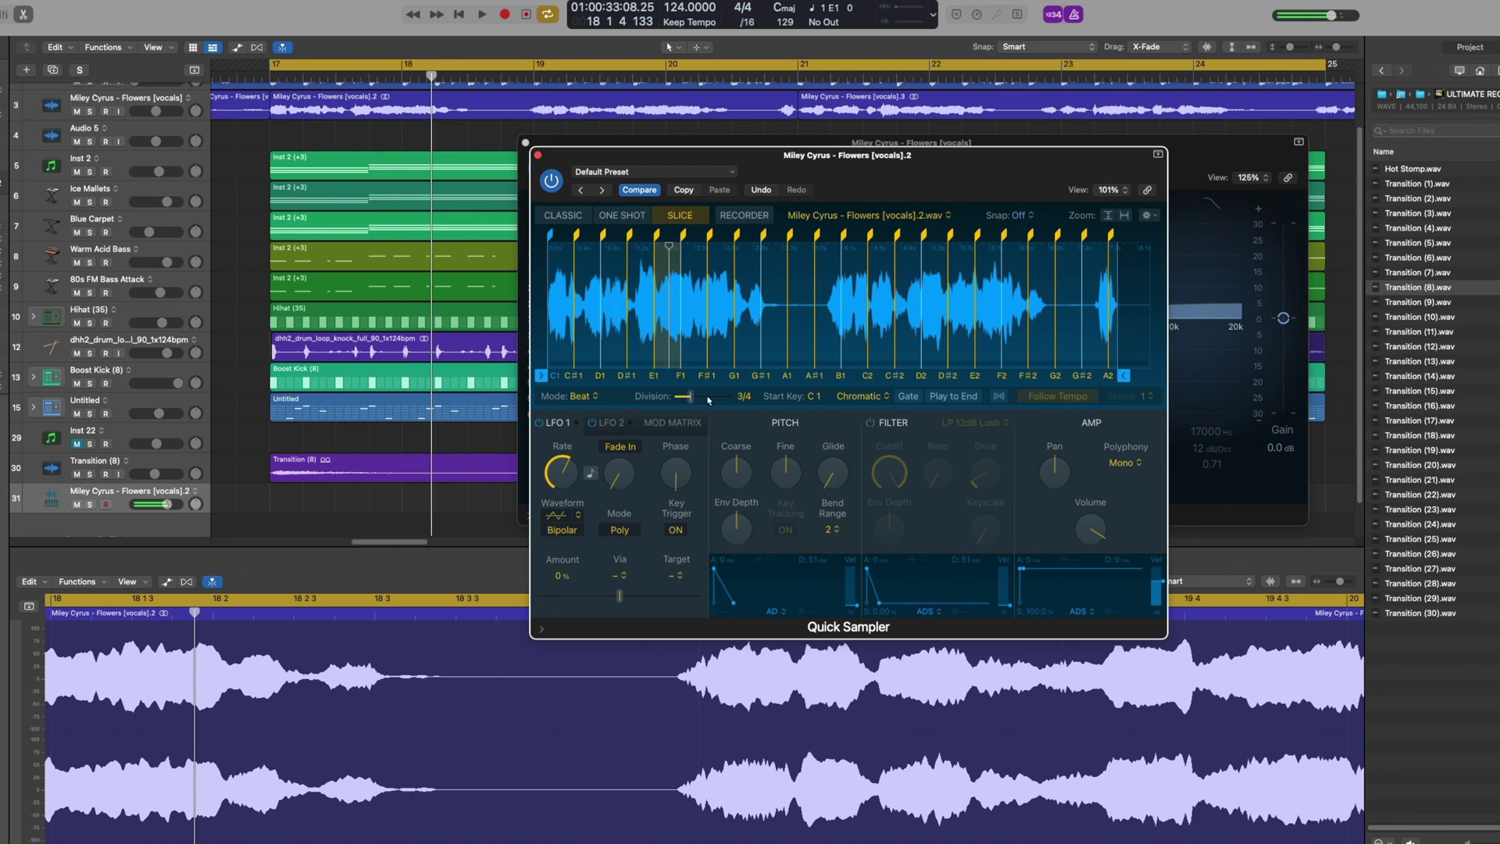
pyautogui.moveTo(691, 397); pyautogui.dragTo(689, 402)
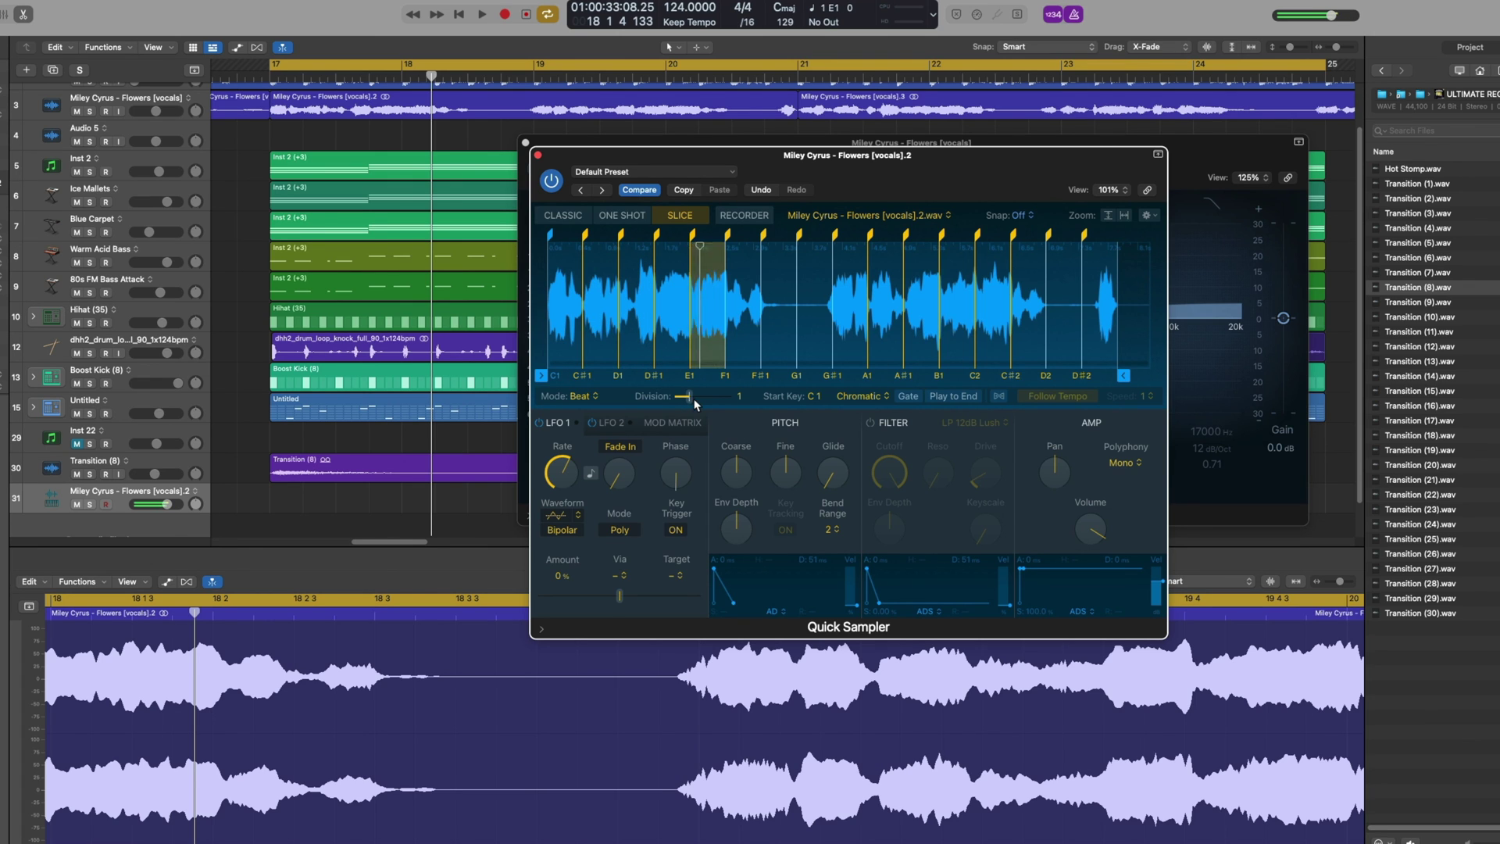
# Mute the original Flowers vocals track and play the arrangement from bar 17 with the sliced vocal sampler
pyautogui.click(125, 91)
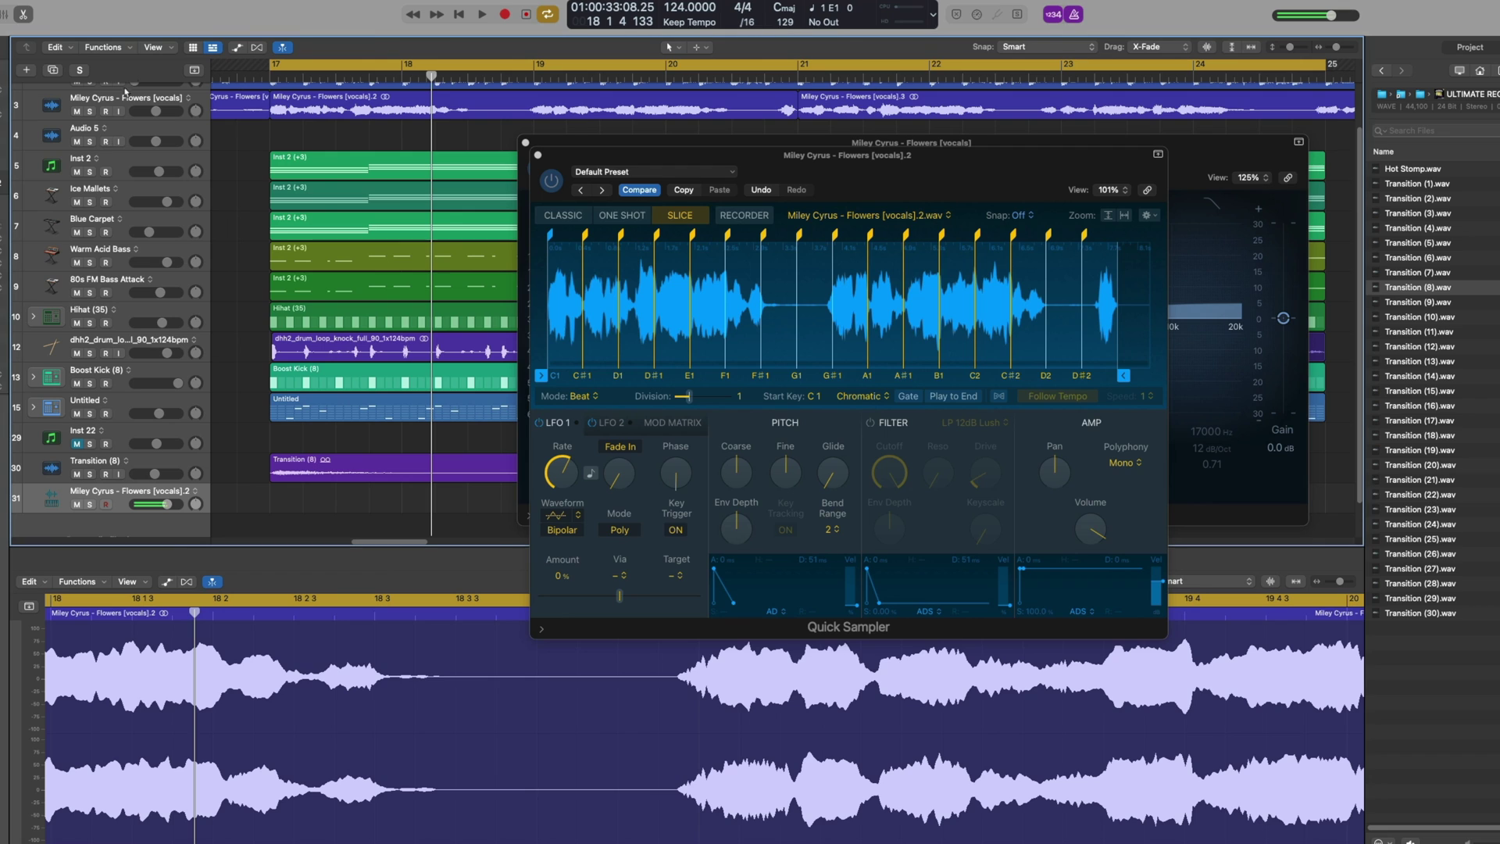
pyautogui.rightClick(234, 183)
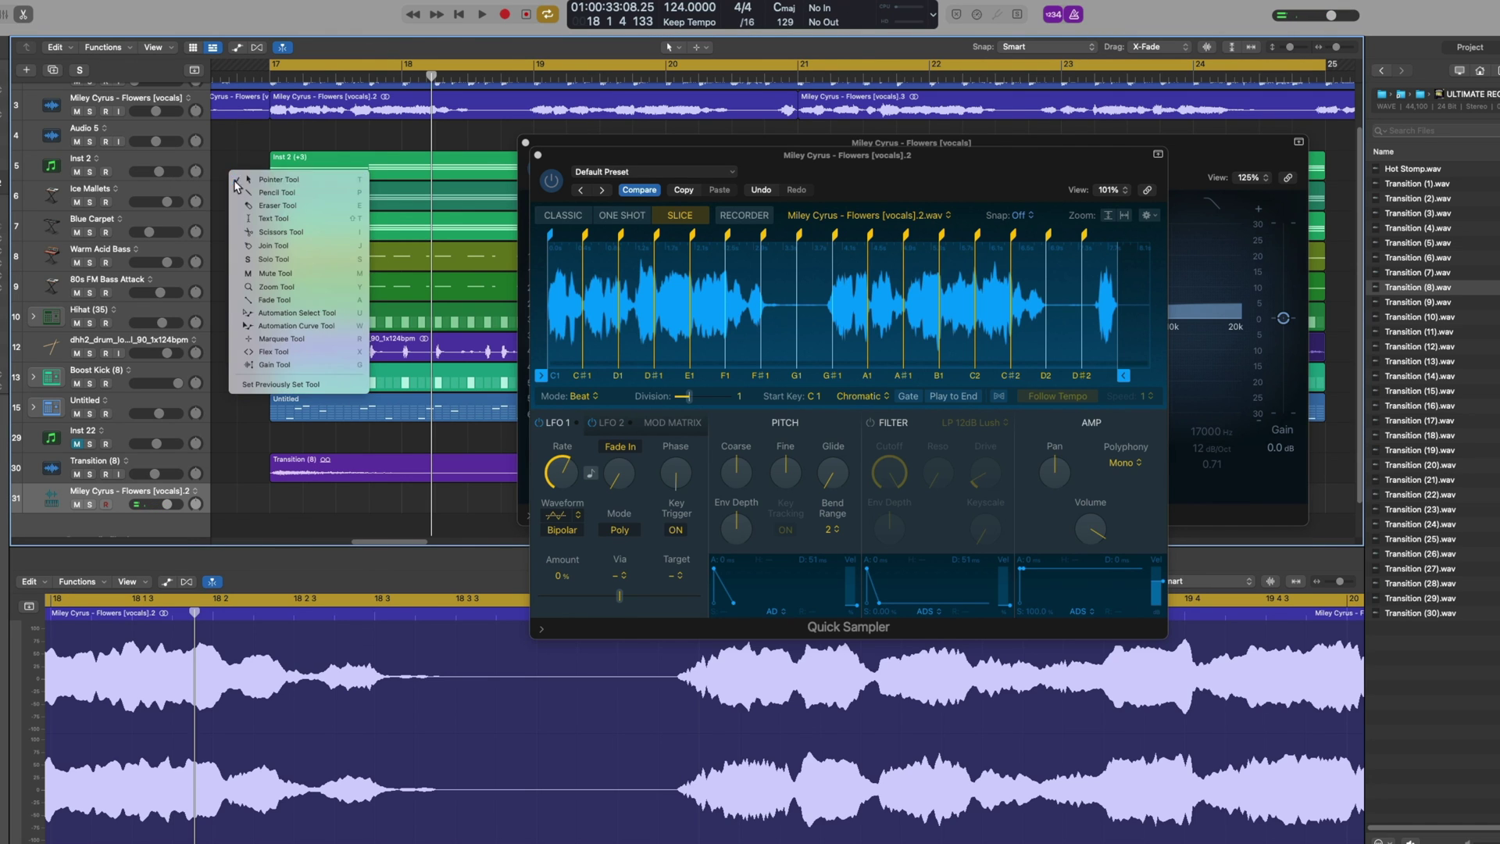
pyautogui.click(232, 180)
pyautogui.click(77, 111)
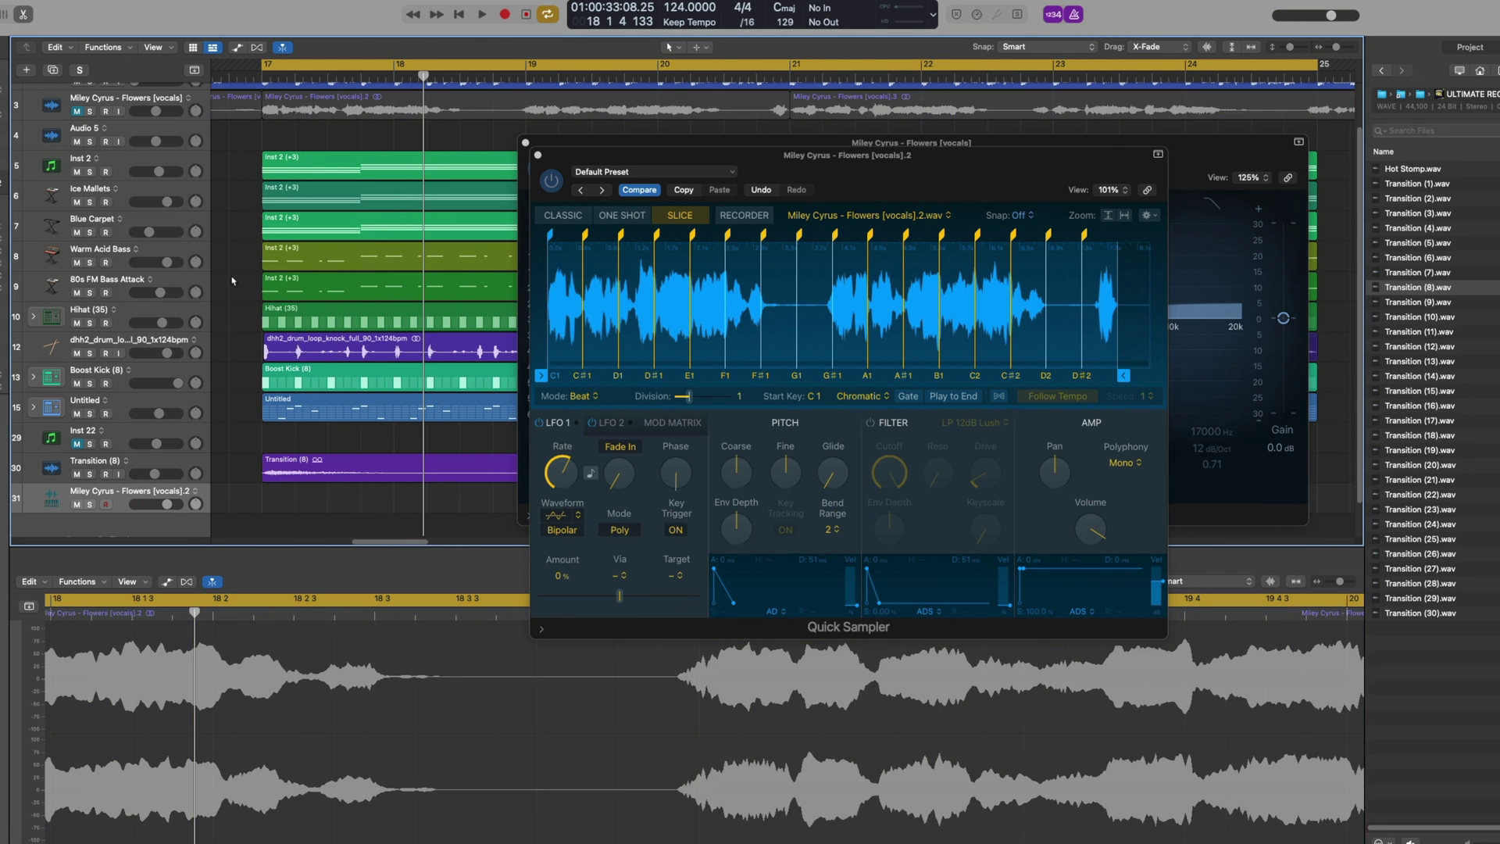
pyautogui.press('space')
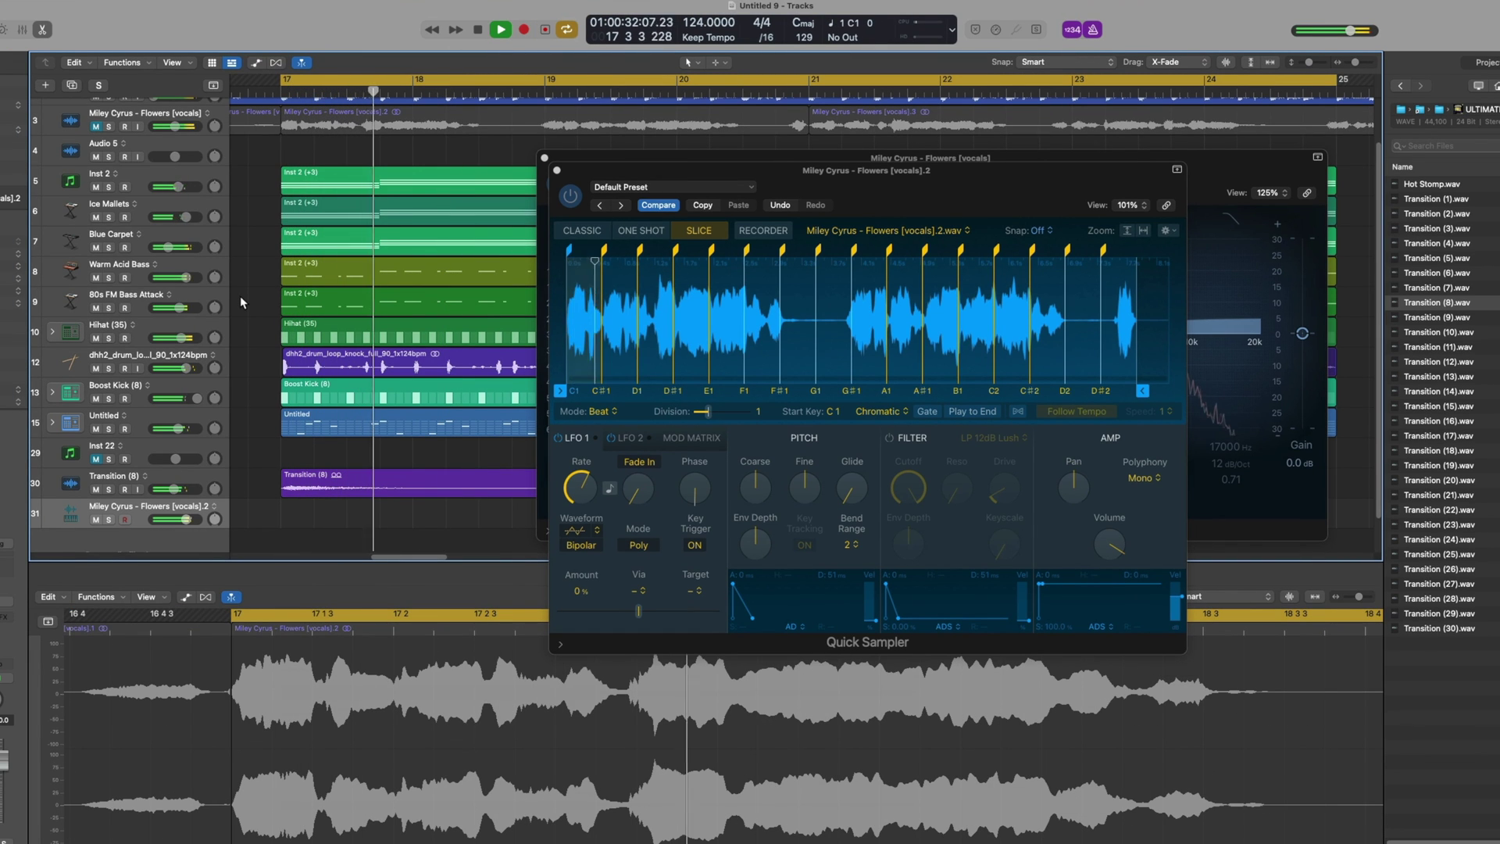